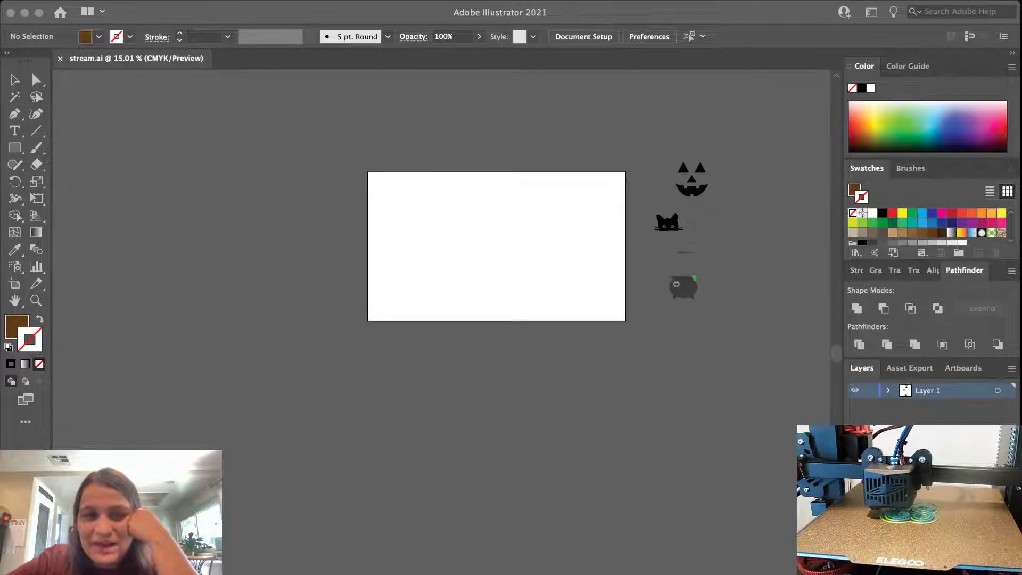
Switch to Adobe Illustrator and enlarge the broom beside the artboard to about two and a half times its width
key(super+Tab)
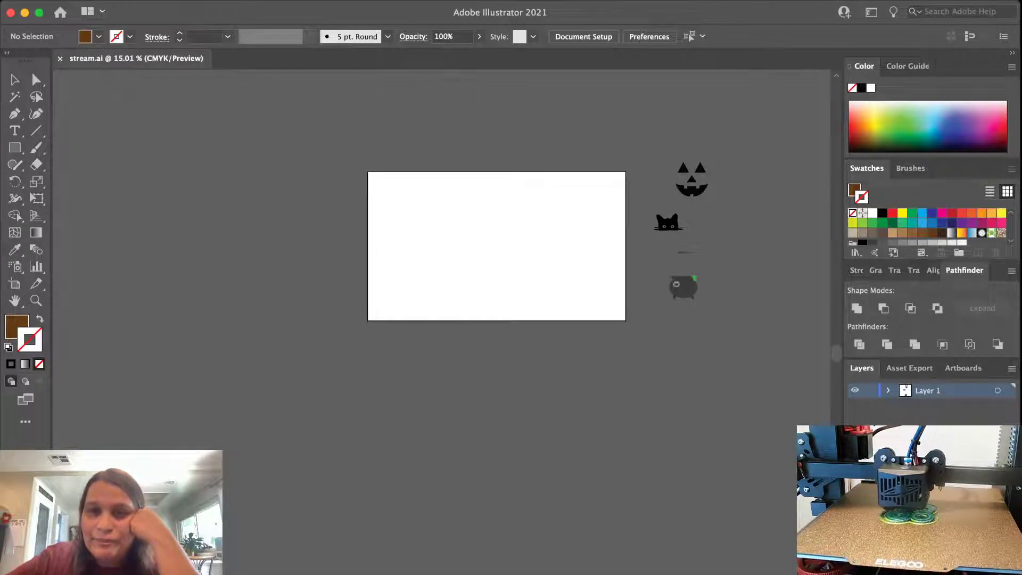
scroll(645, 393, up, 2)
scroll(645, 393, up, 3)
scroll(644, 393, right, 1)
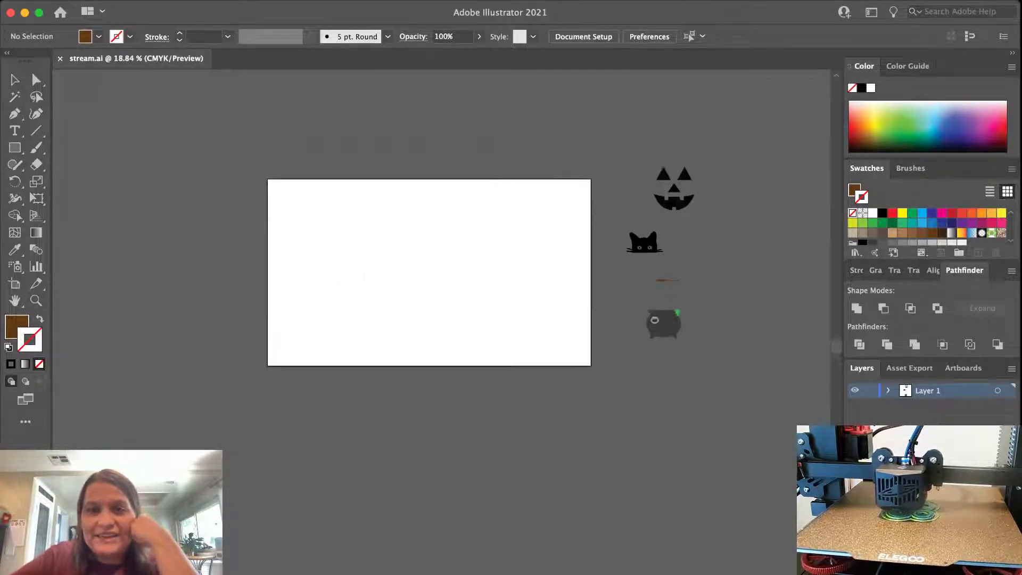
scroll(645, 393, up, 3)
scroll(740, 292, up, 3)
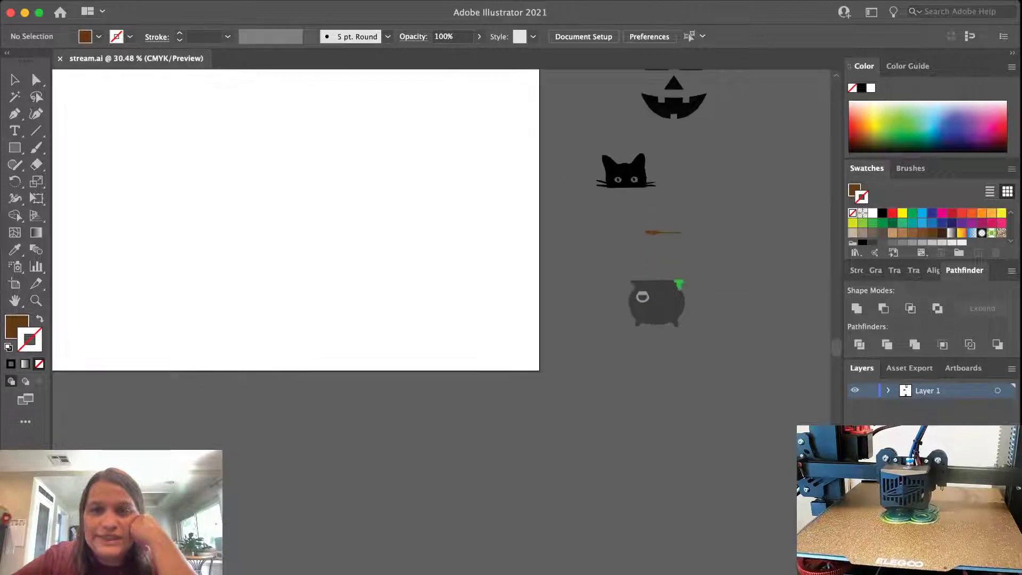
click(740, 291)
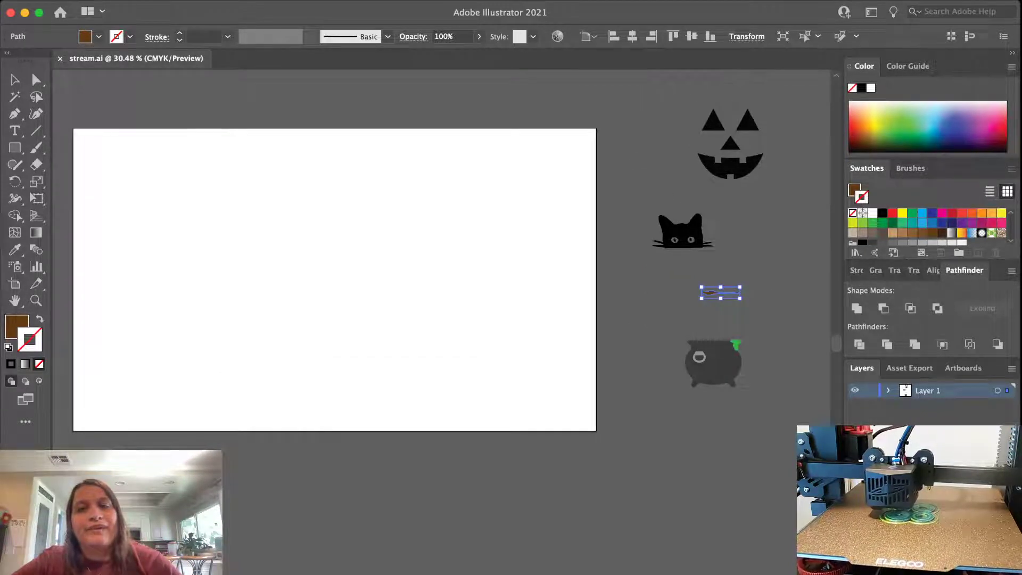
drag(741, 292, 803, 288)
click(783, 309)
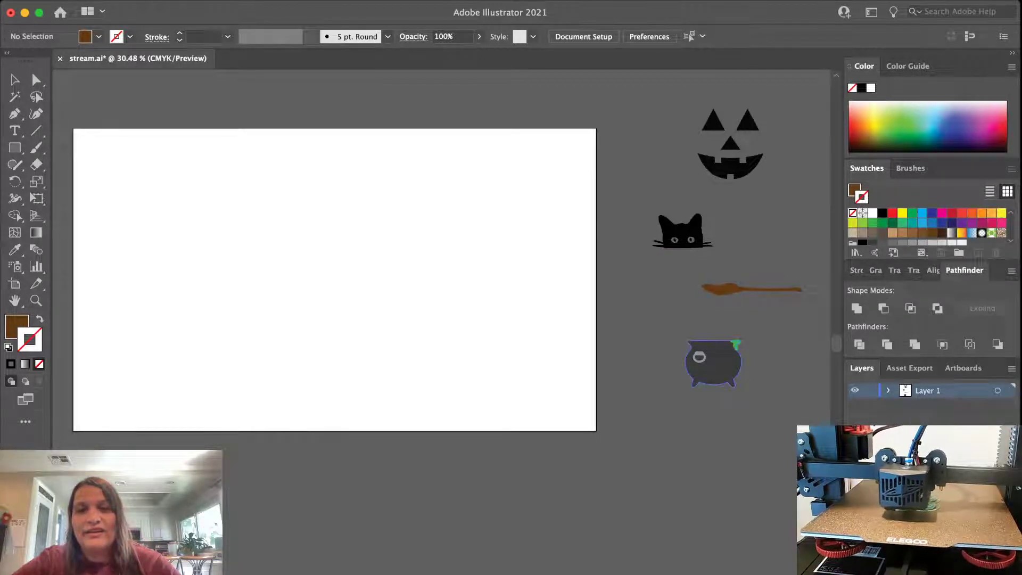
drag(716, 359, 685, 347)
key(ctrl+z)
key(ctrl+shift+a)
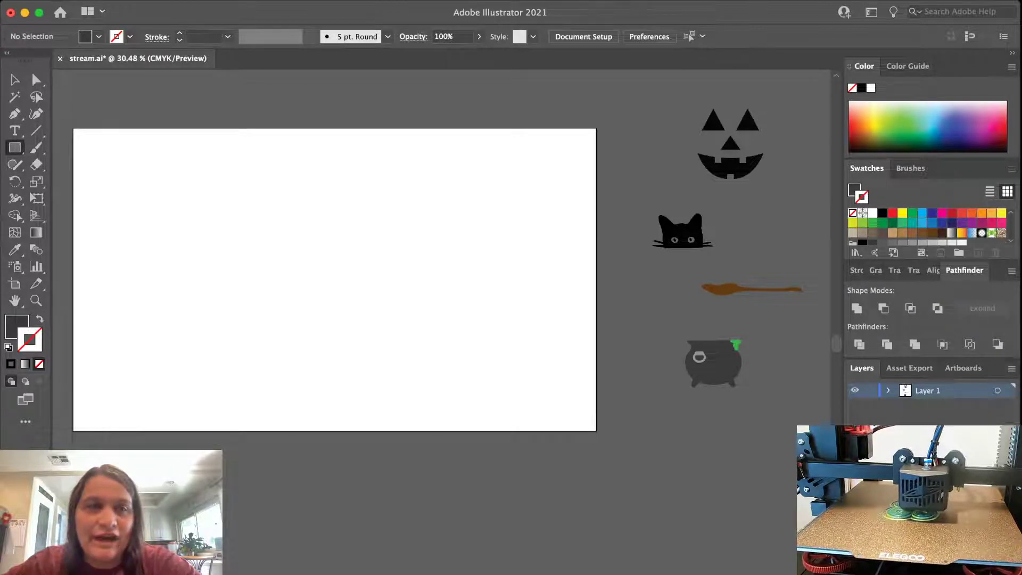
Draw a dark grey hexagon about half the artboard's height and place it inside the artboard, left of its centre
click(15, 147)
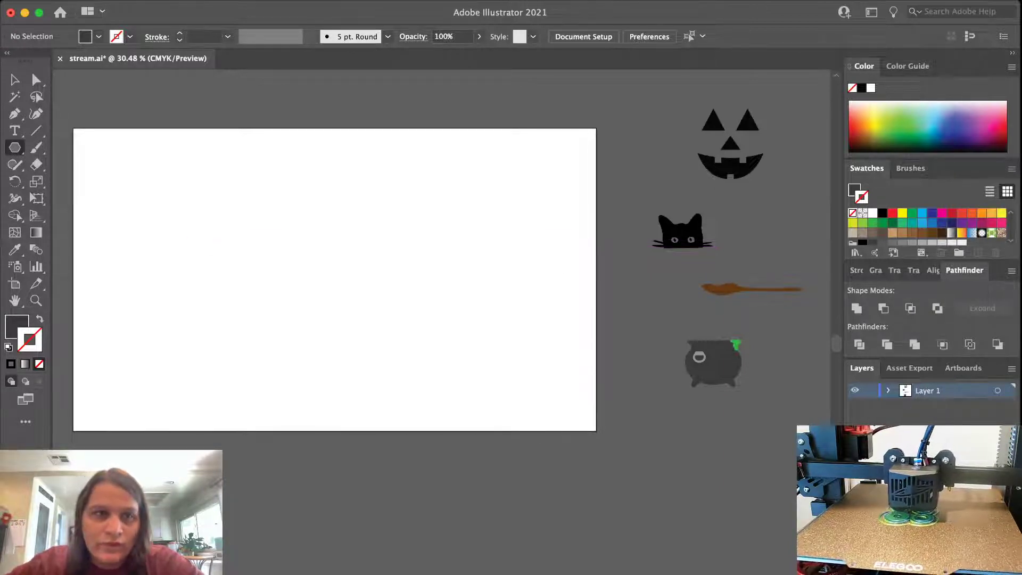
drag(212, 205, 258, 282)
key(v)
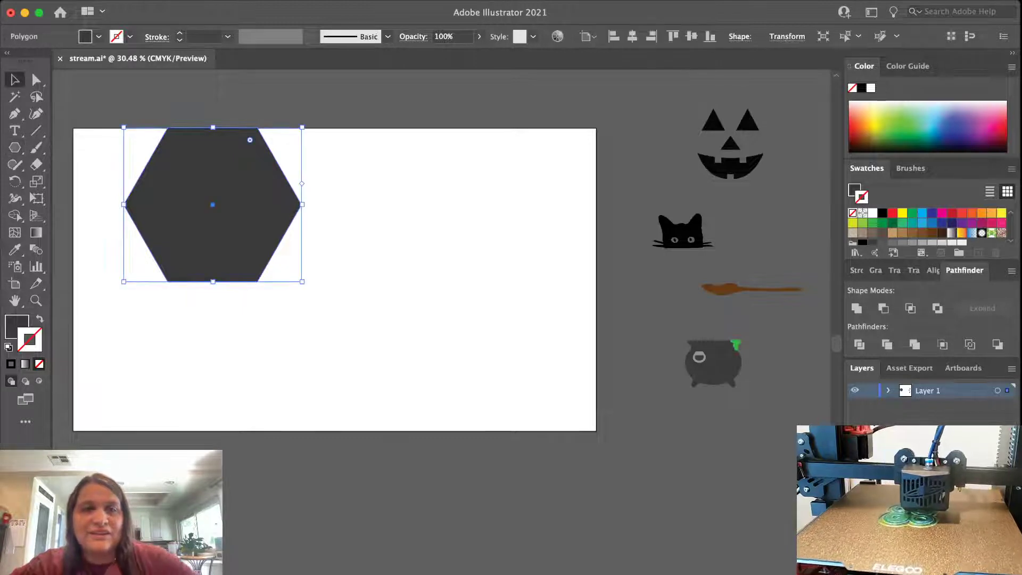
drag(247, 200, 316, 213)
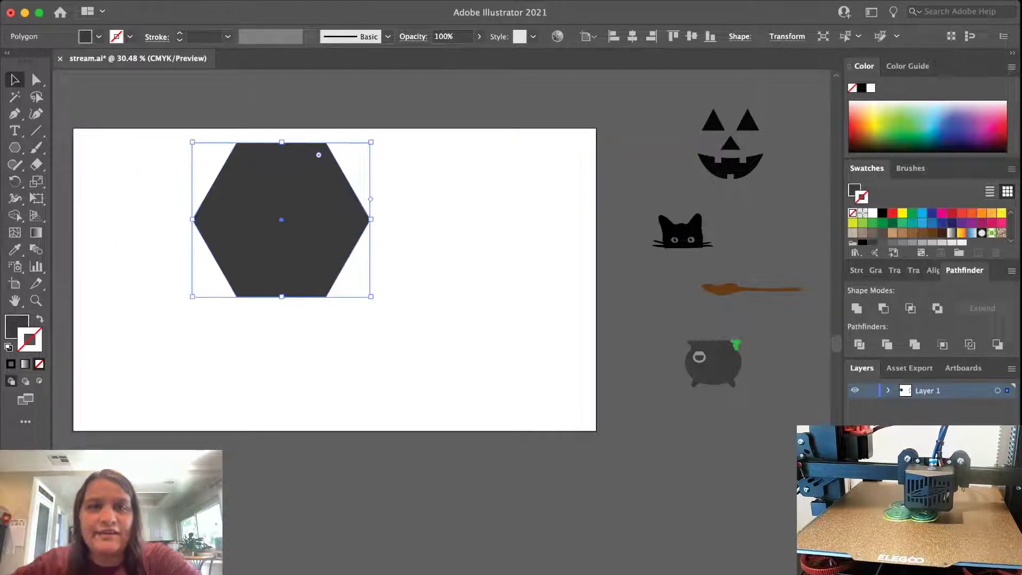
key(super+shift+a)
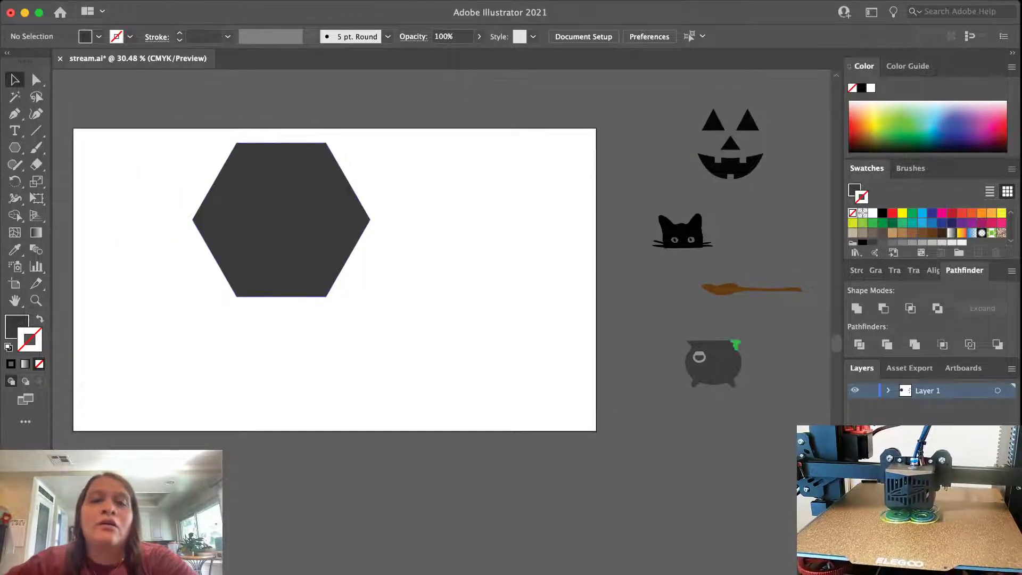
Apply the medium brown swatch to the hexagon's stroke
click(288, 219)
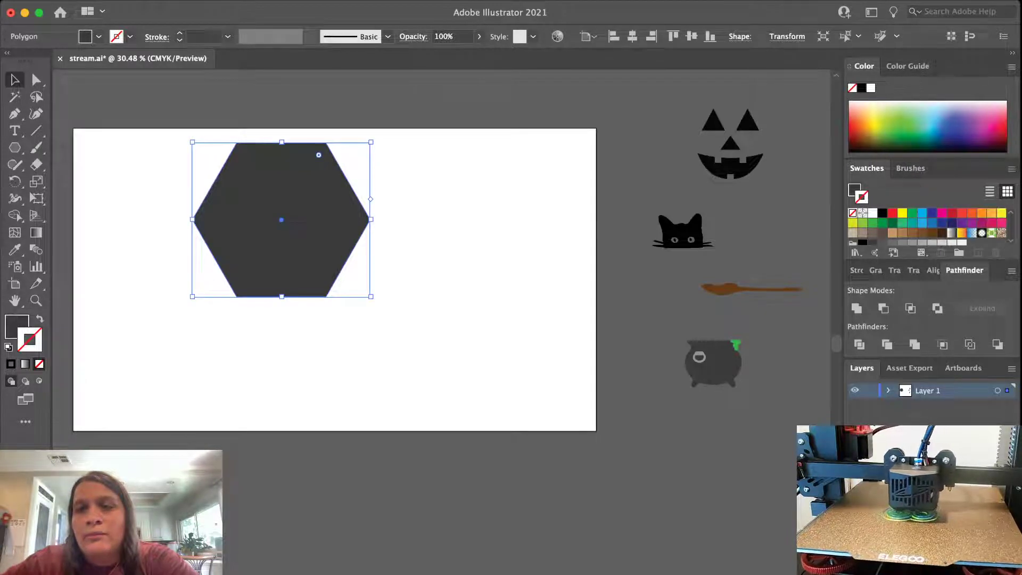
click(912, 233)
key(super+shift+a)
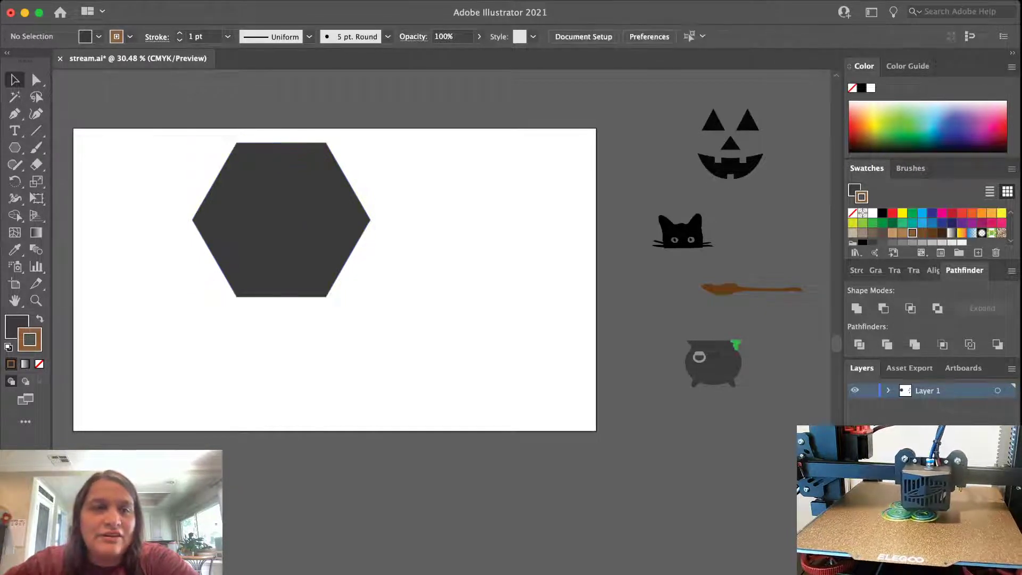
key(shift+x)
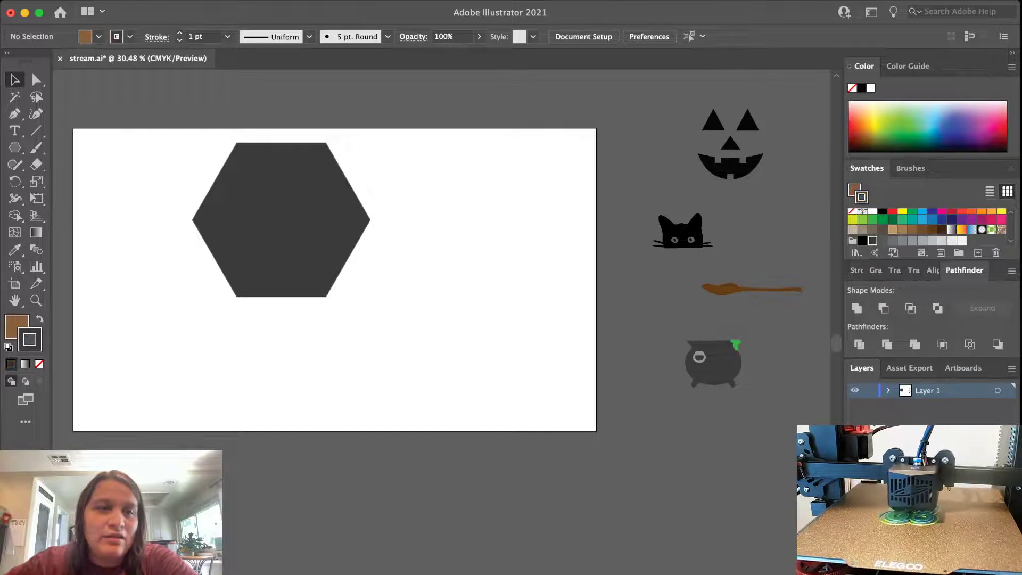
key(slash)
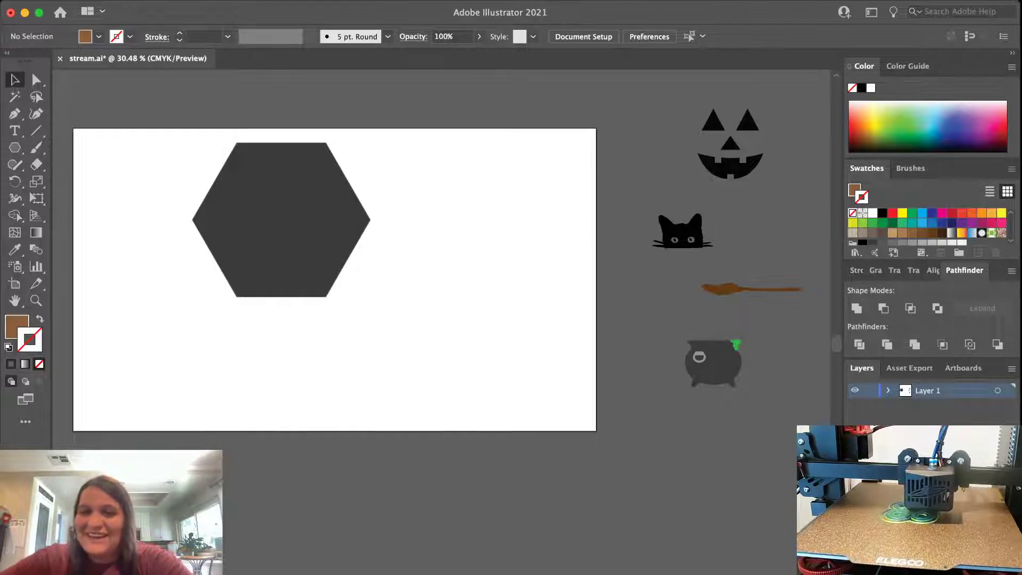
click(282, 220)
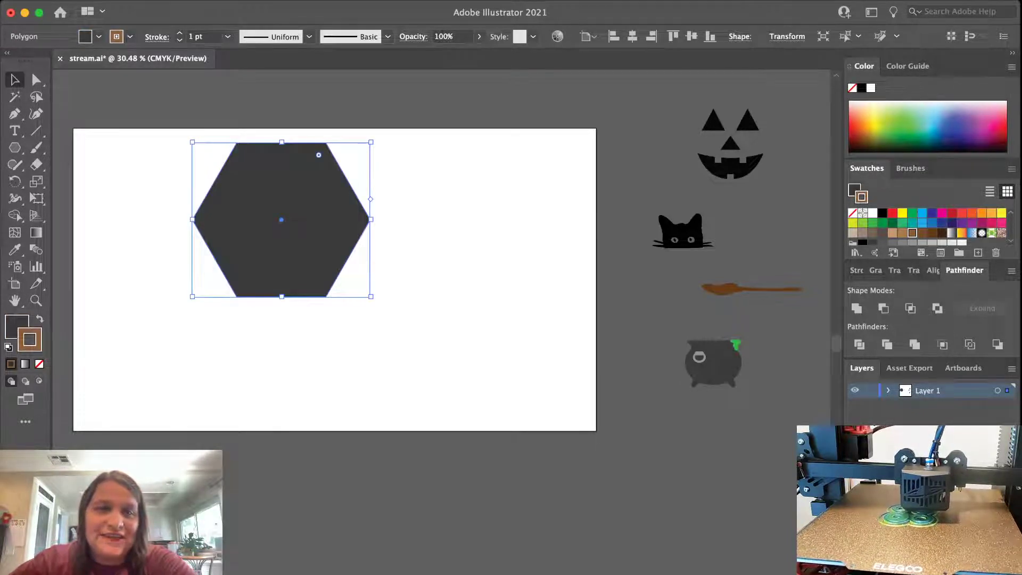
key(super+shift+a)
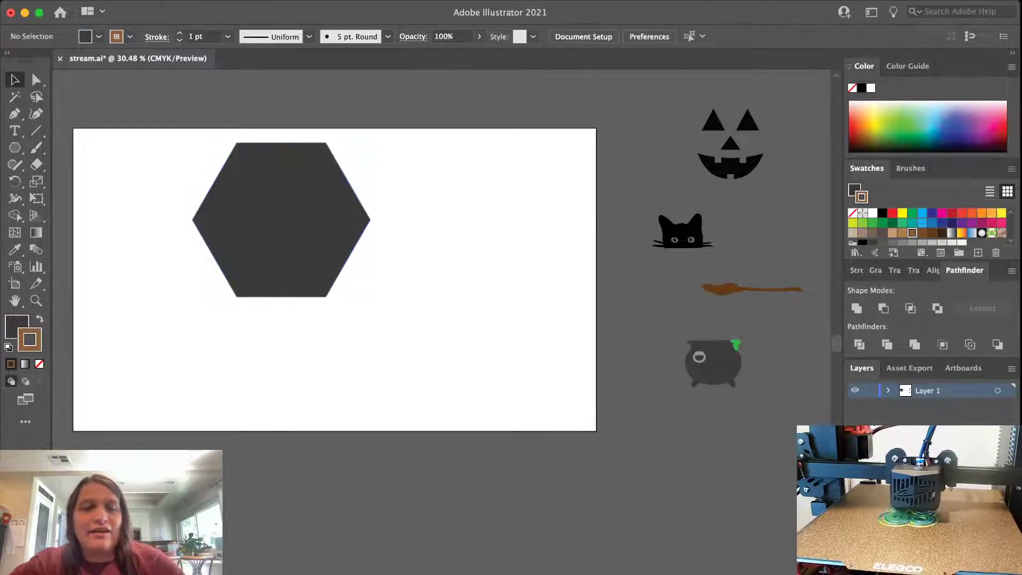
Stretch the hexagon's two bottom anchor points straight down to near the artboard's lower edge, forming a coffin shape
key(a)
drag(352, 324, 224, 290)
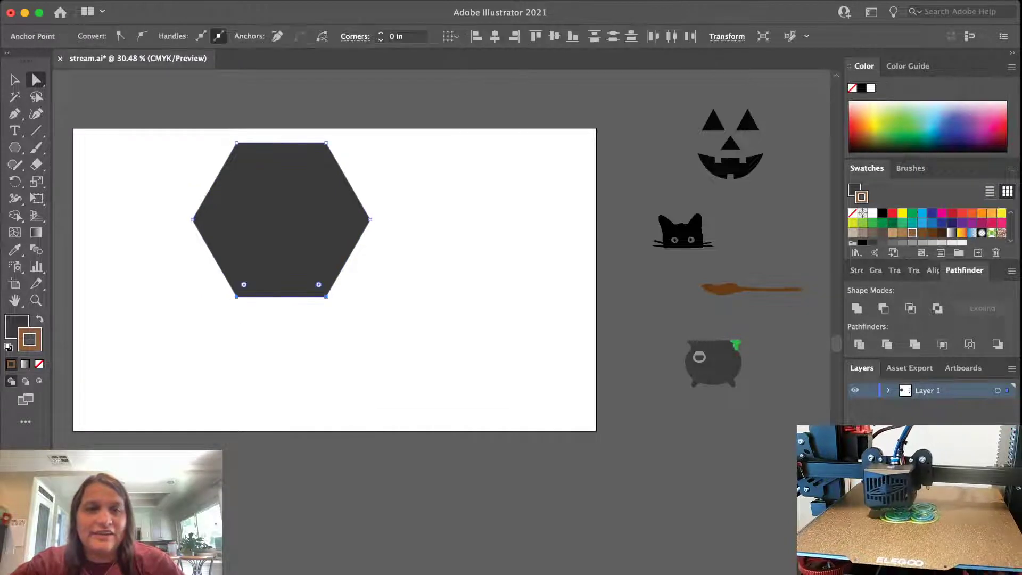
drag(326, 297, 326, 424)
key(v)
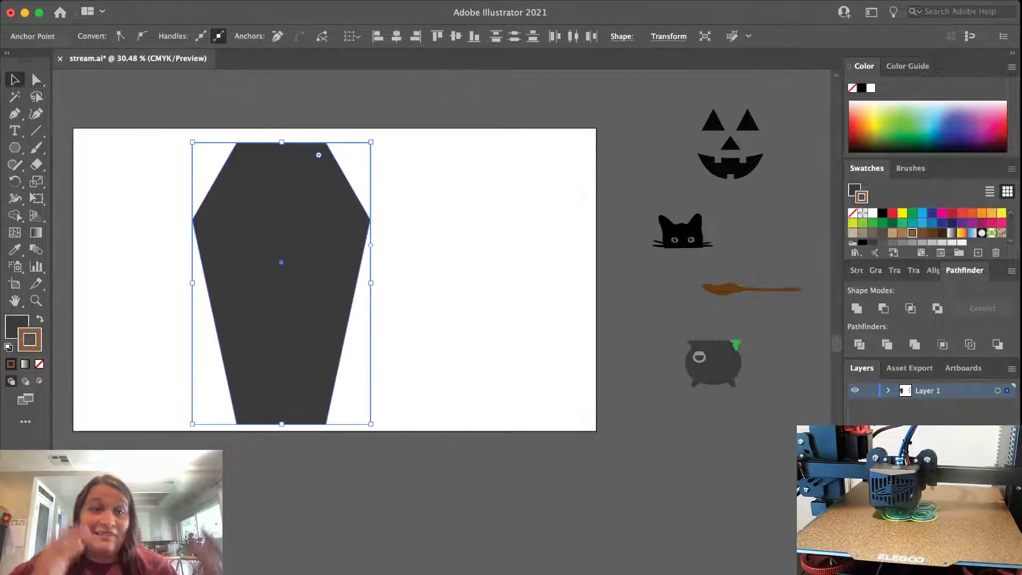
key(super+shift+a)
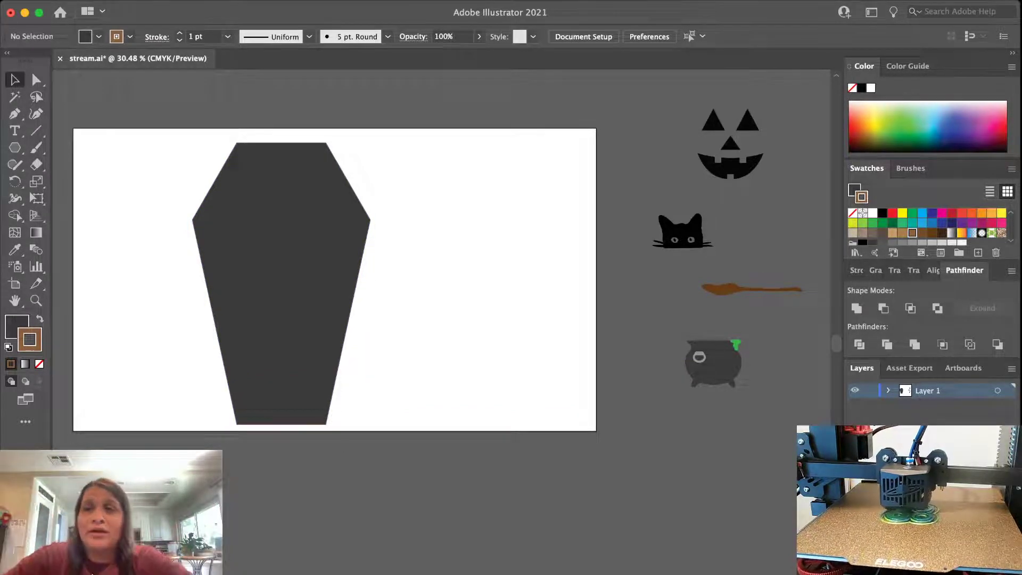
Swap the coffin's fill and stroke colours to fill it brown, and remove its stroke
click(281, 267)
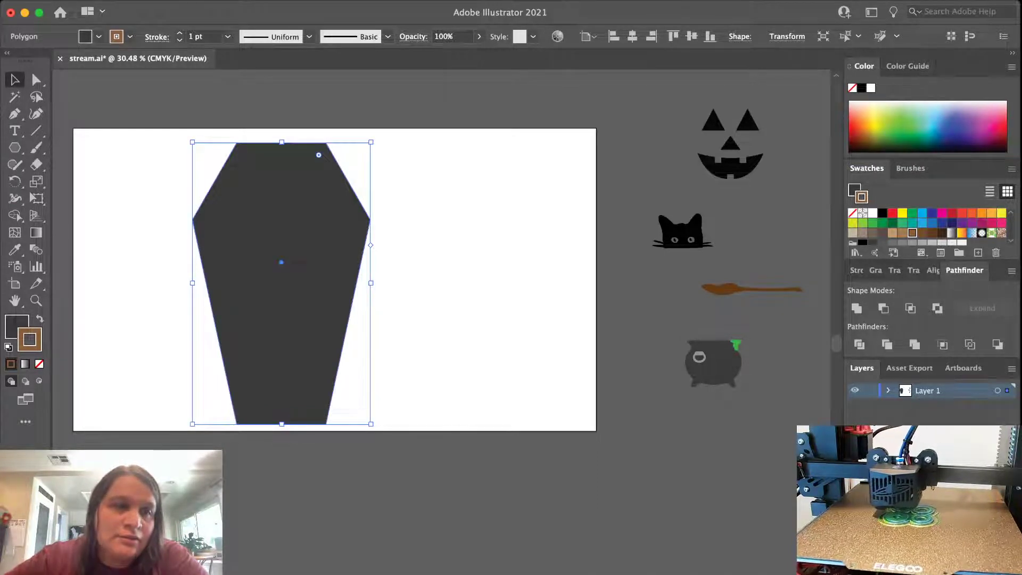
key(shift+x)
key(/)
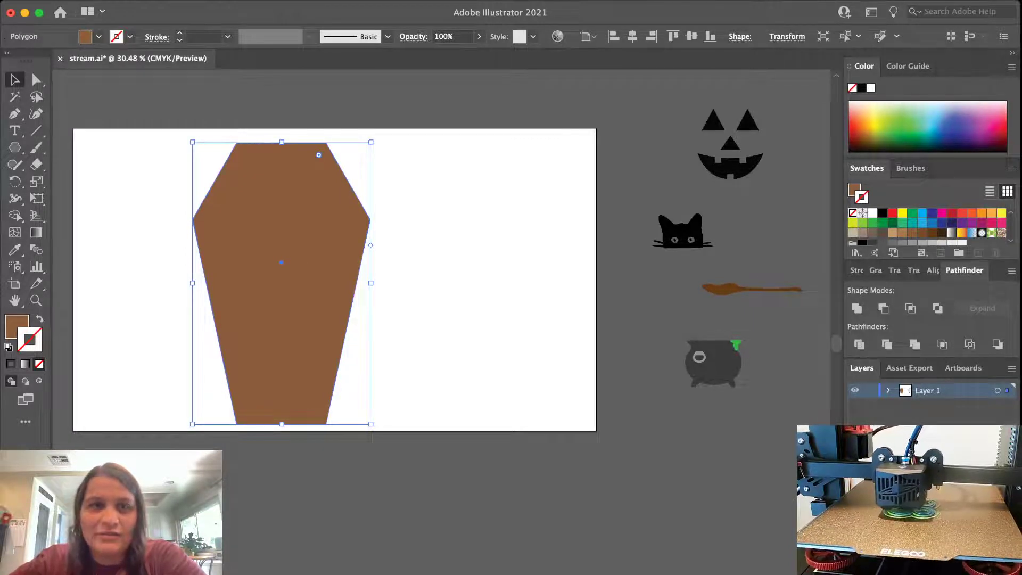
key(super+shift+a)
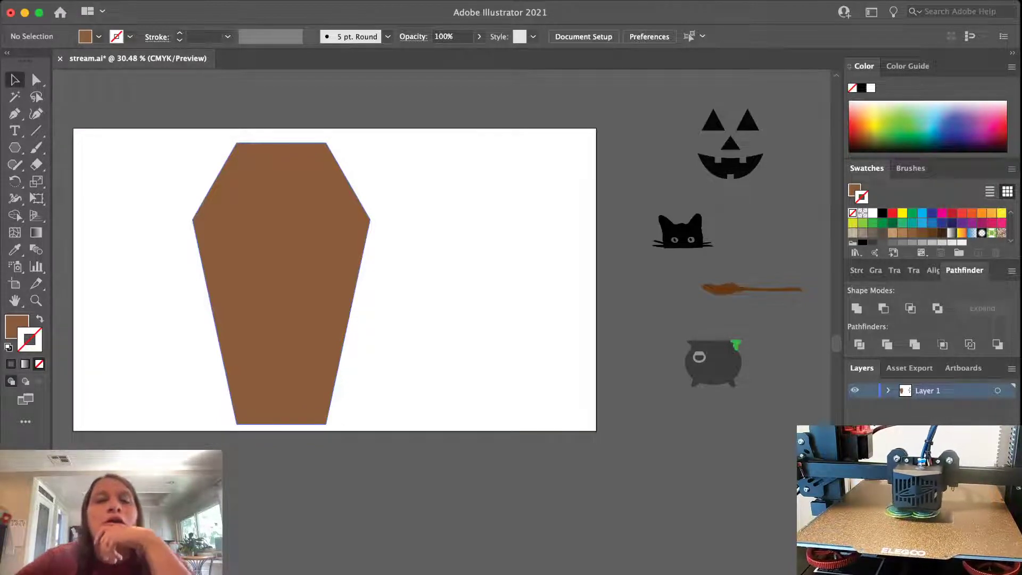
Copy the coffin in place on top of itself and give the copy no fill and a tan stroke
click(281, 283)
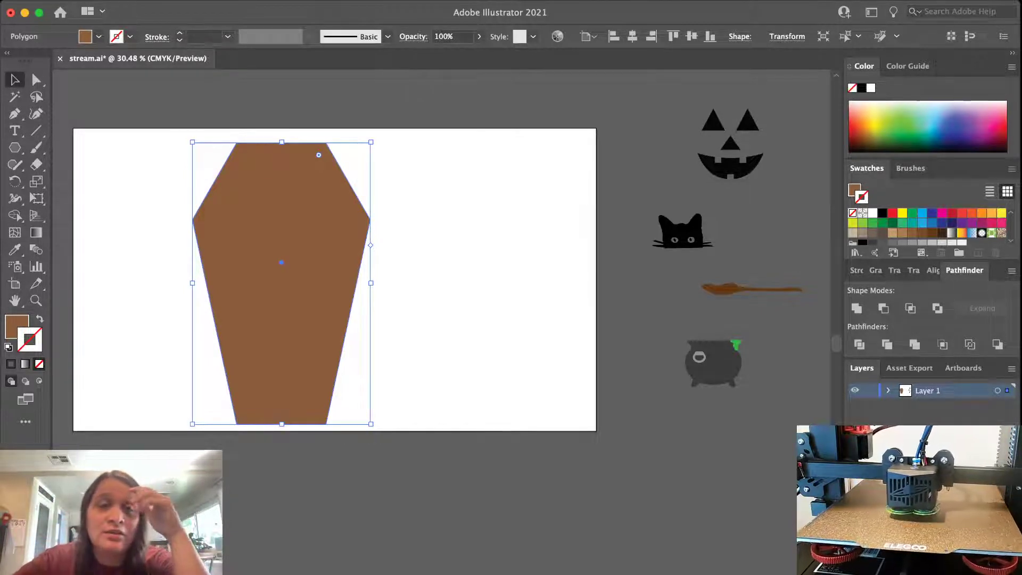
click(426, 320)
click(281, 319)
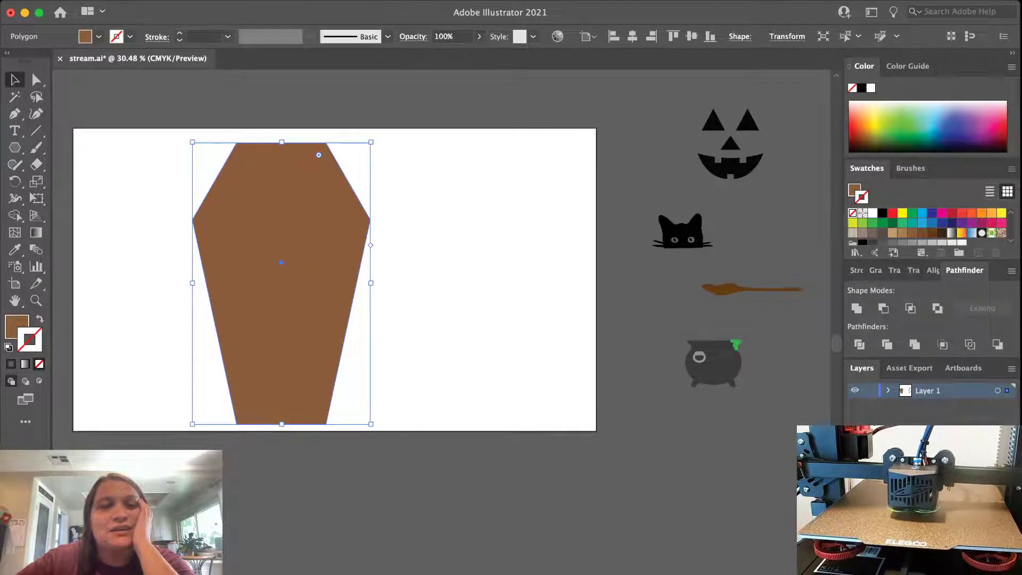
key(shift+x)
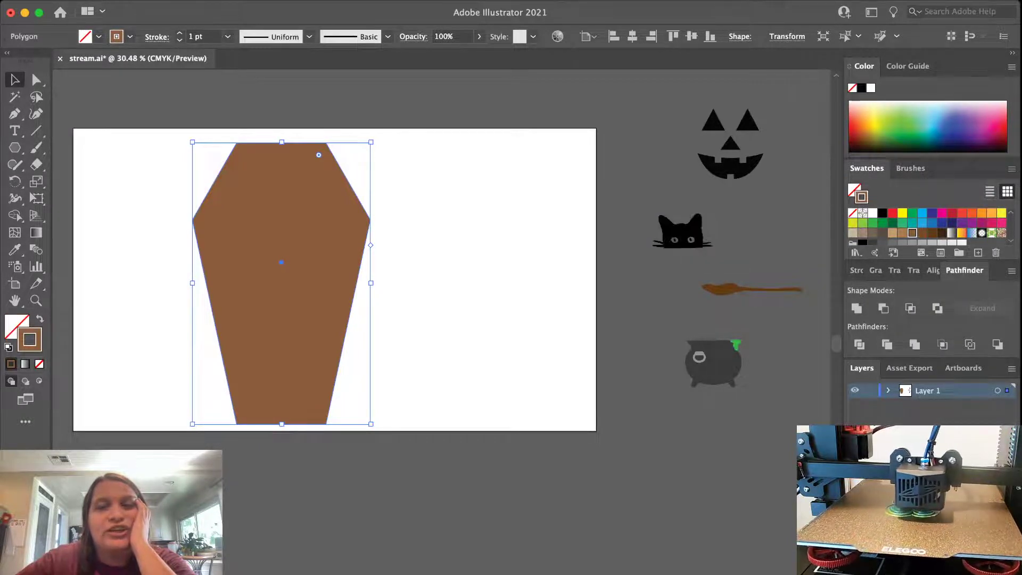
click(893, 232)
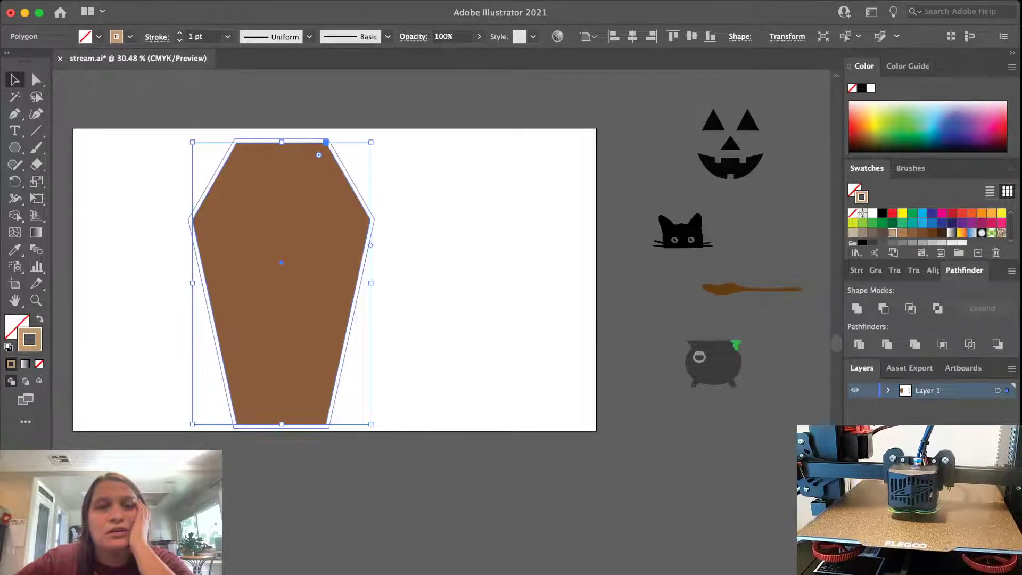
Offset the tan coffin outline inward to create a slightly smaller parallel outline inside it
key(Down)
key(Down)
key(Down)
key(Down)
key(Down)
key(Down)
key(Down)
key(Down)
key(Down)
key(Down)
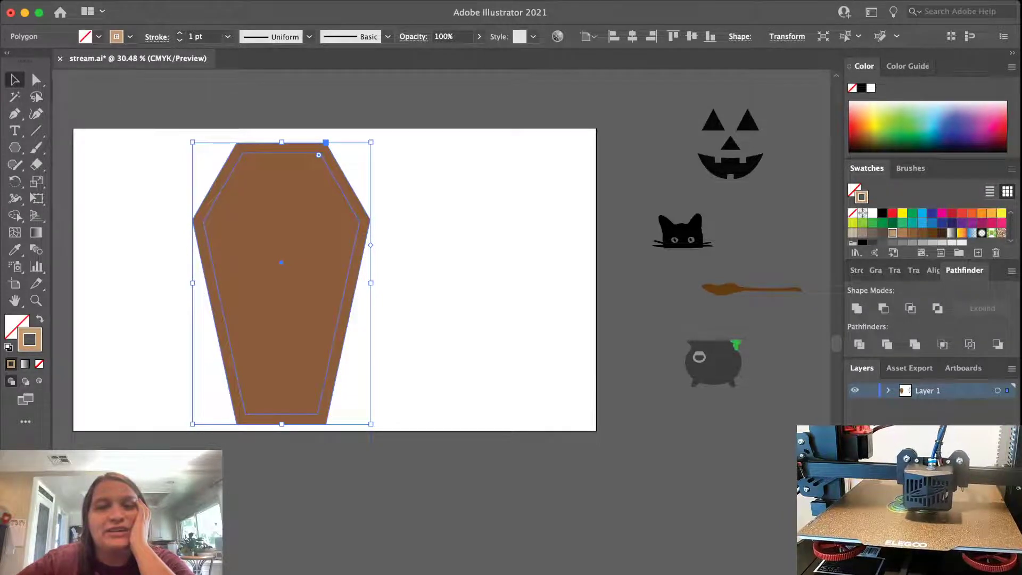
key(Return)
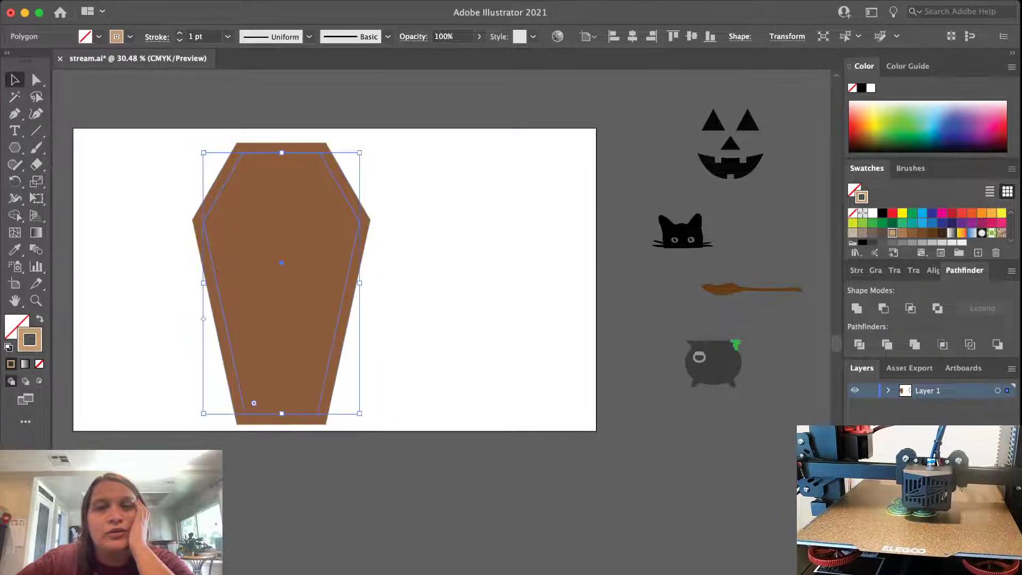
click(474, 298)
scroll(473, 298, up, 4)
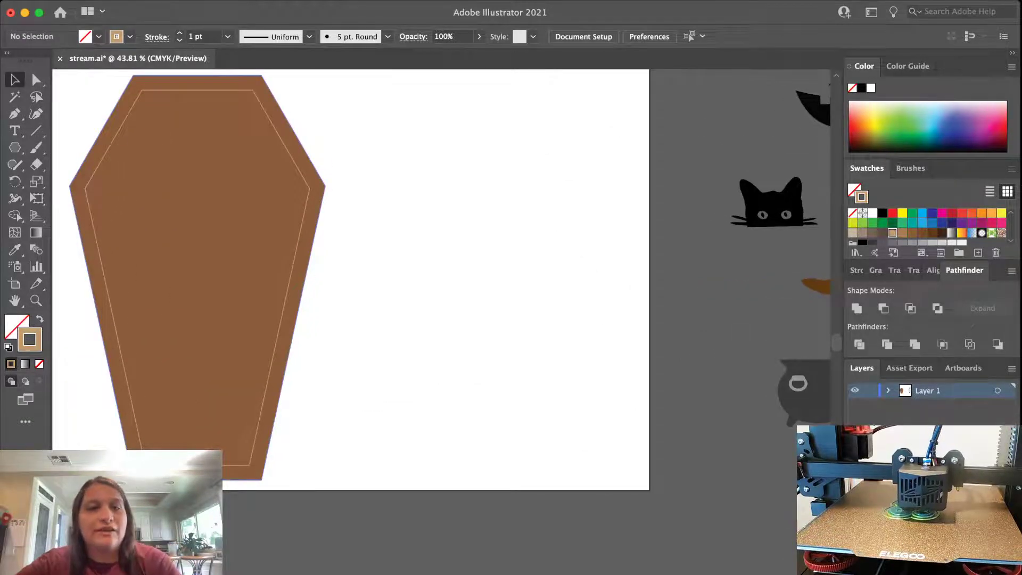
Combine both coffin outlines into a compound path and move it to the right of the brown coffin
click(317, 160)
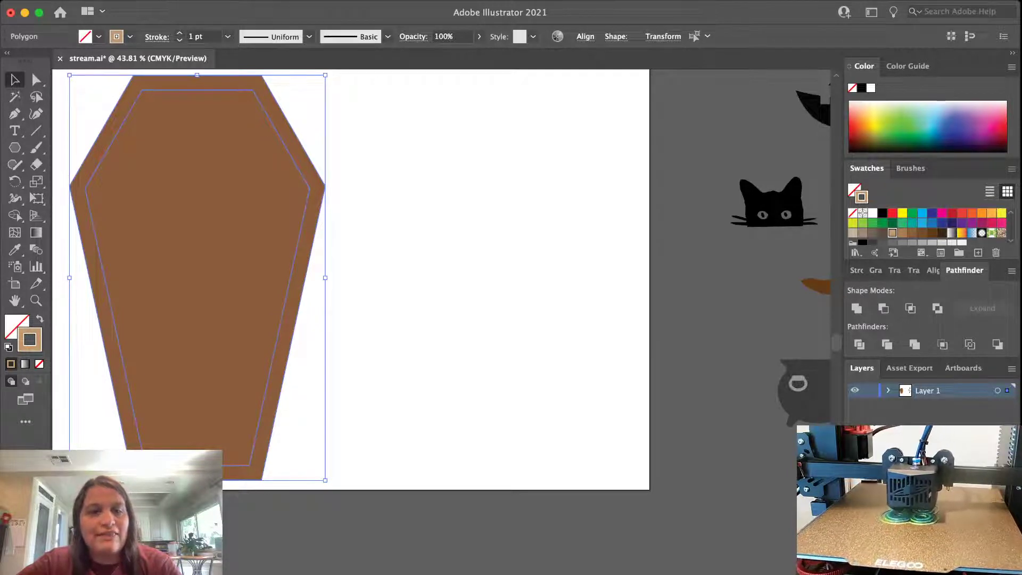
key(super+8)
key(super+shift+a)
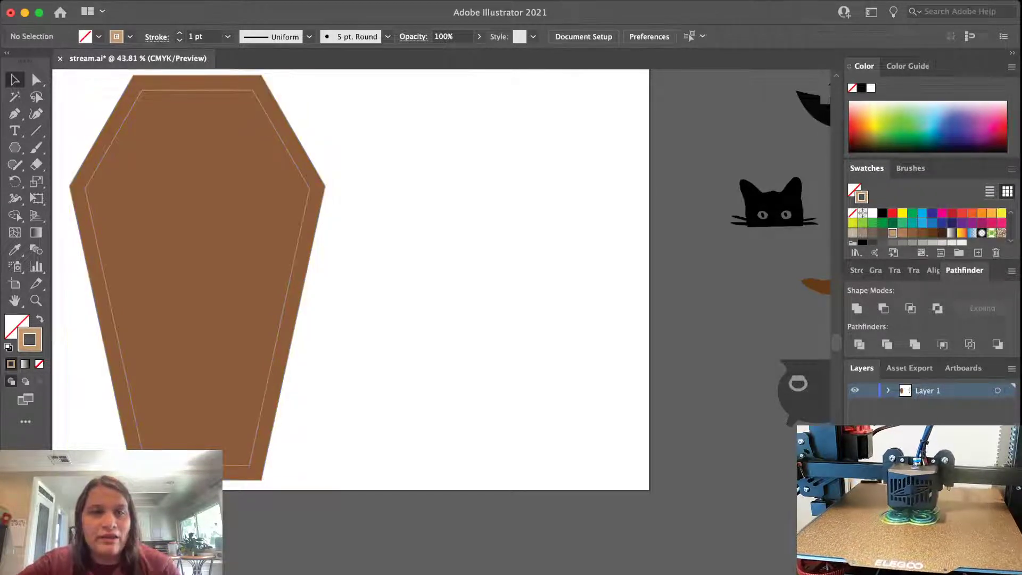
drag(197, 277, 480, 288)
key(super+shift+a)
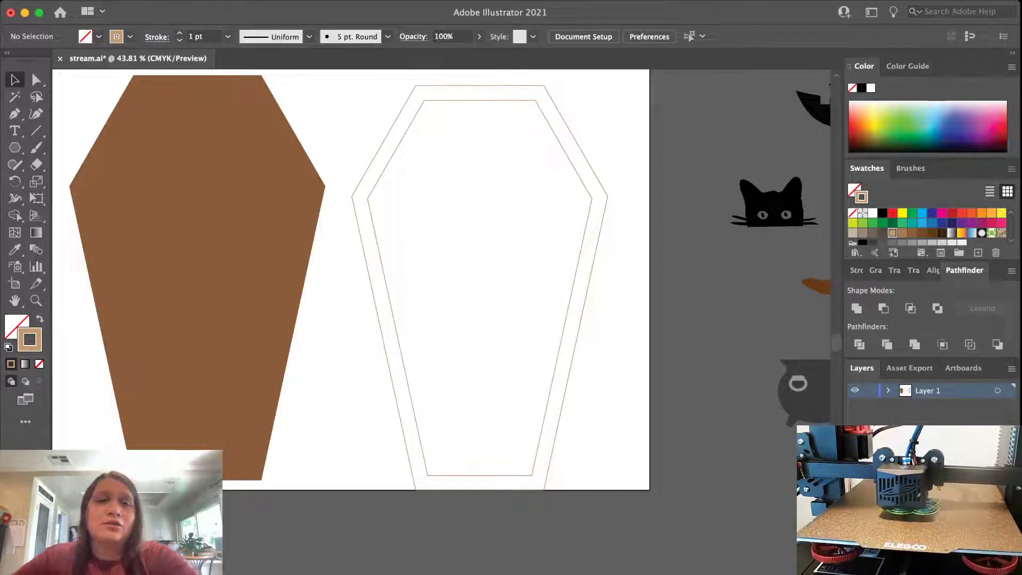
Swap the compound path's fill and stroke so the border between the two outlines is filled tan
scroll(442, 287, up, 1)
click(394, 301)
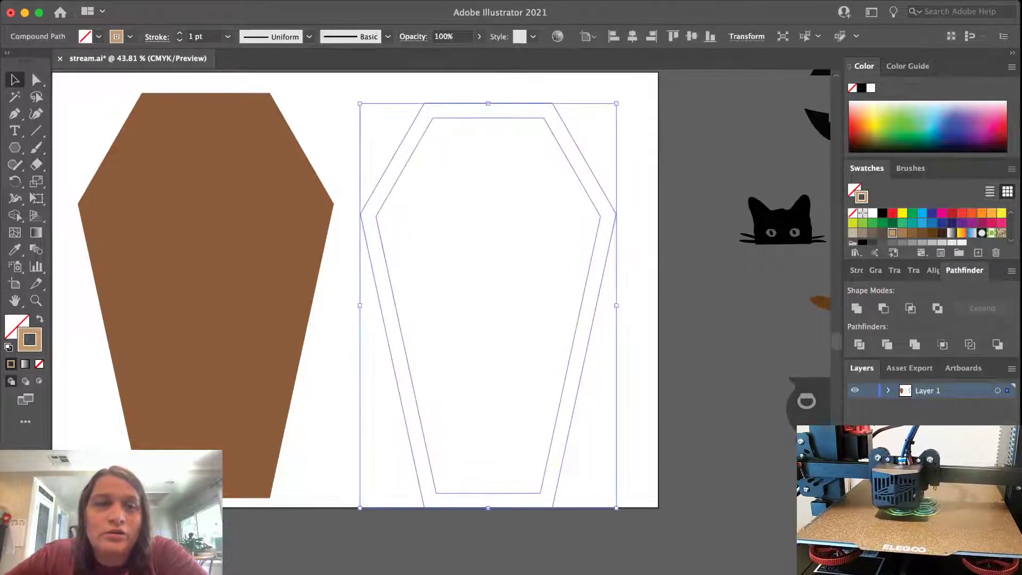
key(shift+x)
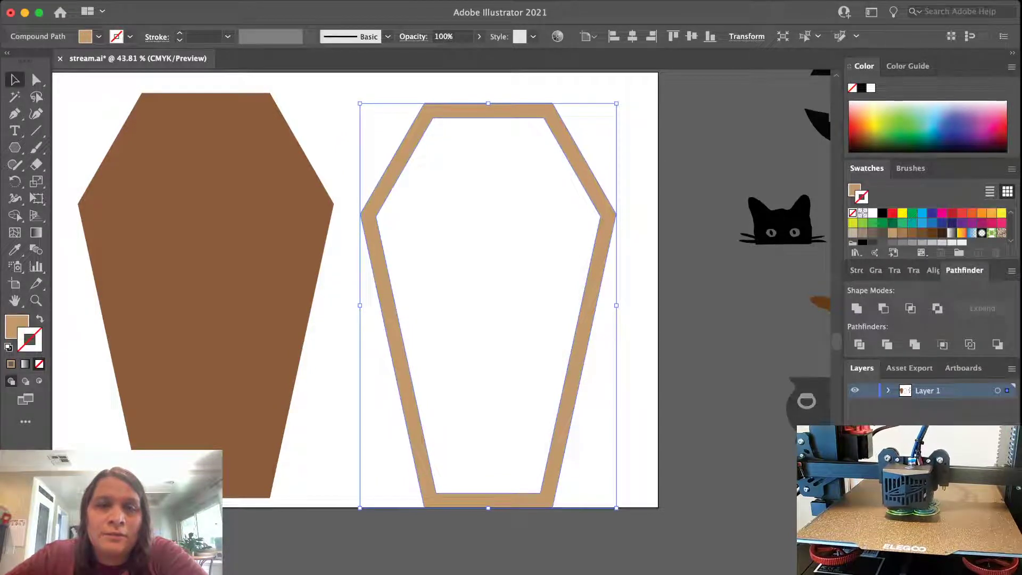
key(super+shift+a)
Move the tan border onto the brown coffin and align the two shapes' horizontal centres
drag(402, 349, 120, 349)
key(super+shift+a)
drag(373, 286, 309, 341)
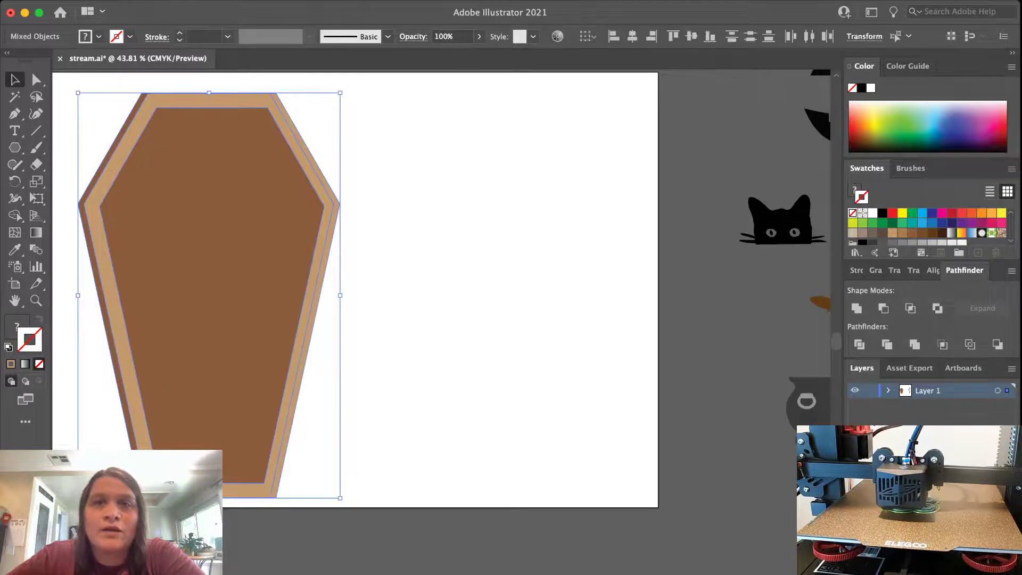
click(633, 36)
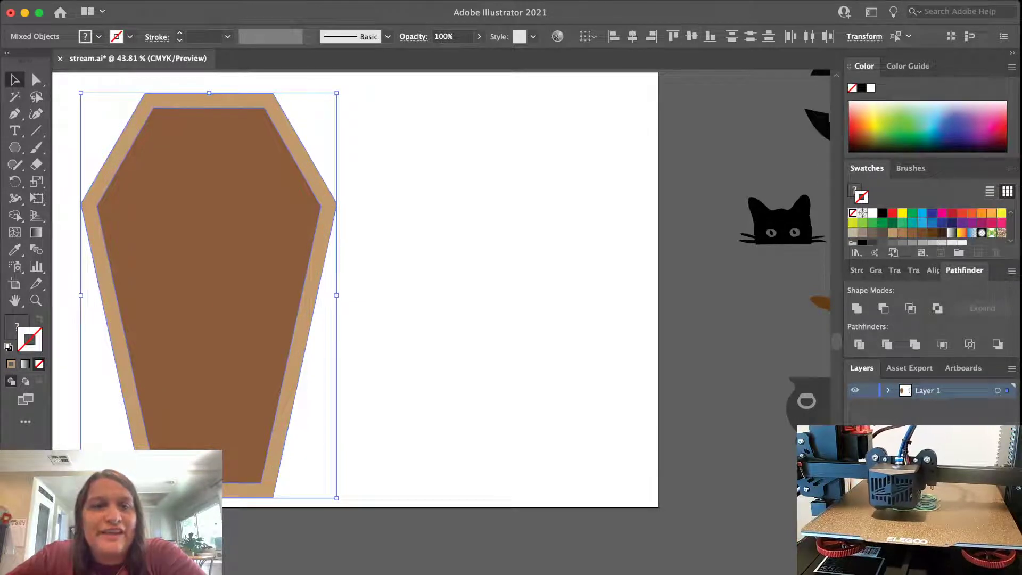
key(super+shift+a)
Move the complete coffin, including its border, close to the artboard's left edge
scroll(373, 288, down, 3)
scroll(634, 168, up, 3)
scroll(635, 169, left, 5)
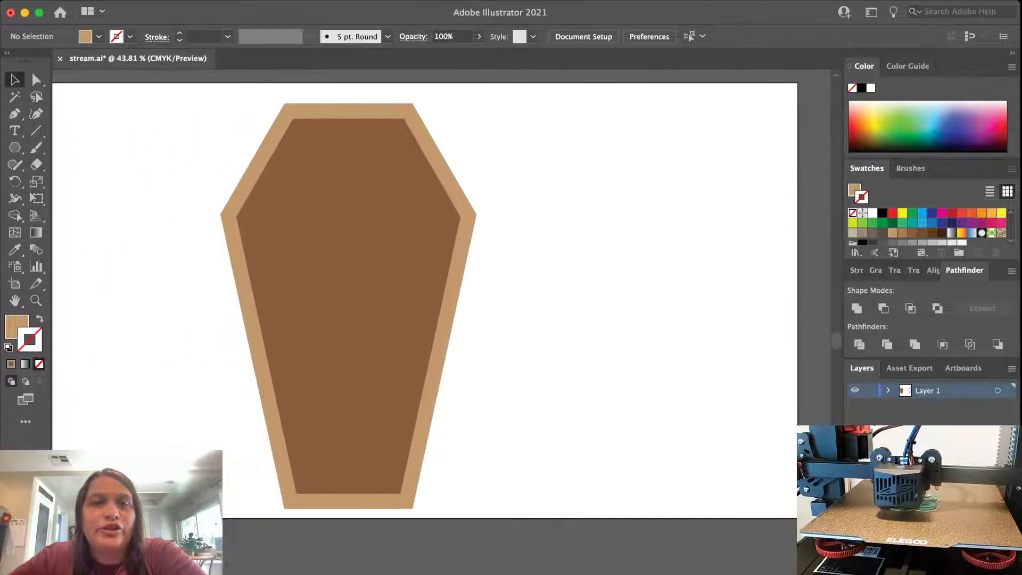
scroll(635, 168, down, 2)
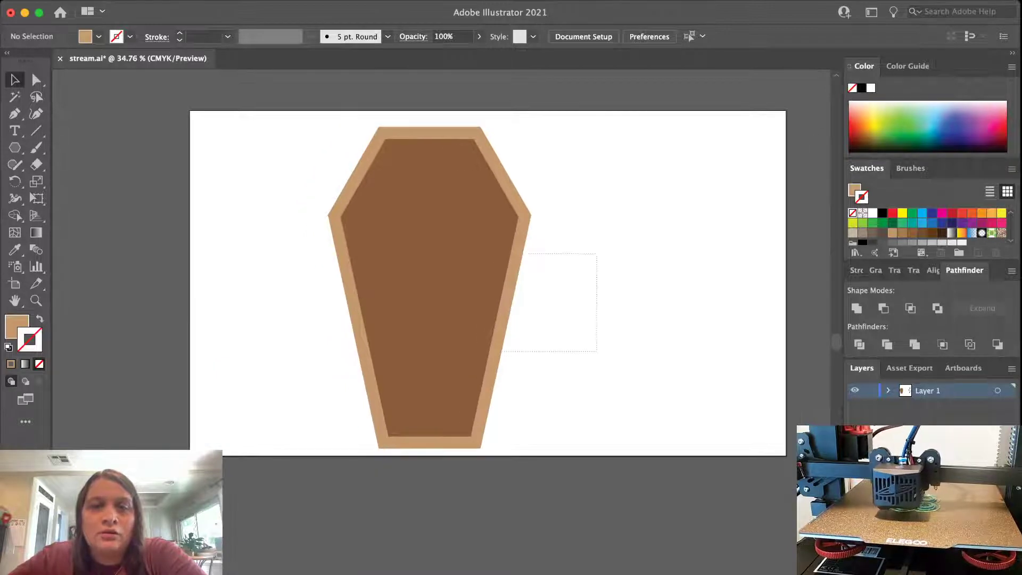
drag(479, 351, 469, 351)
drag(525, 247, 411, 242)
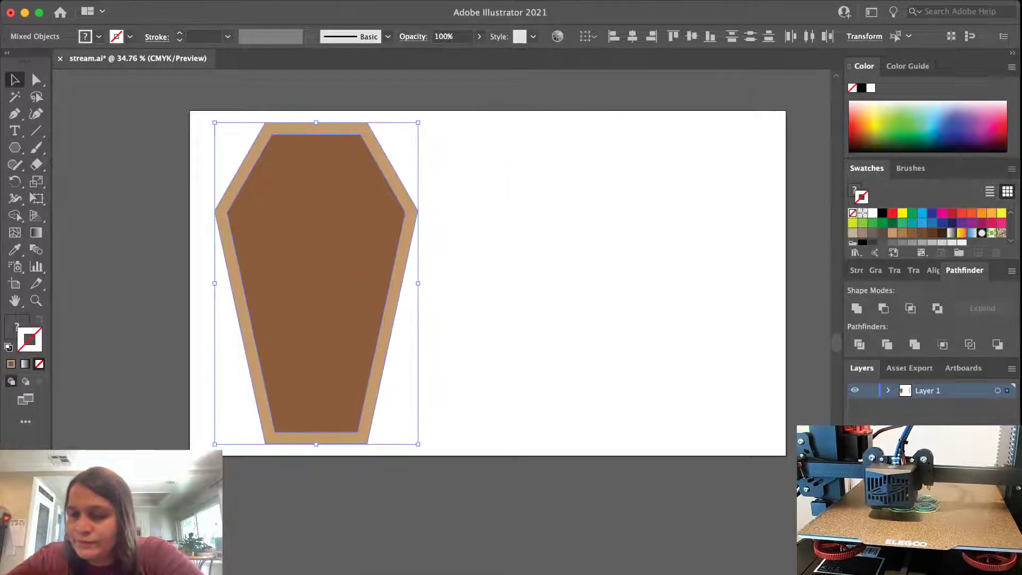
key(super+shift+a)
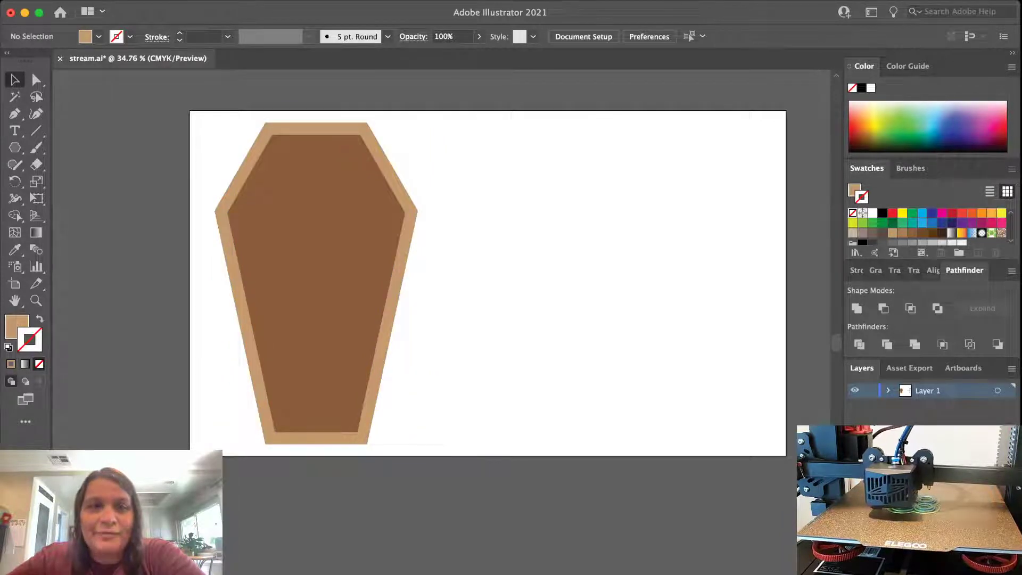
key(super+a)
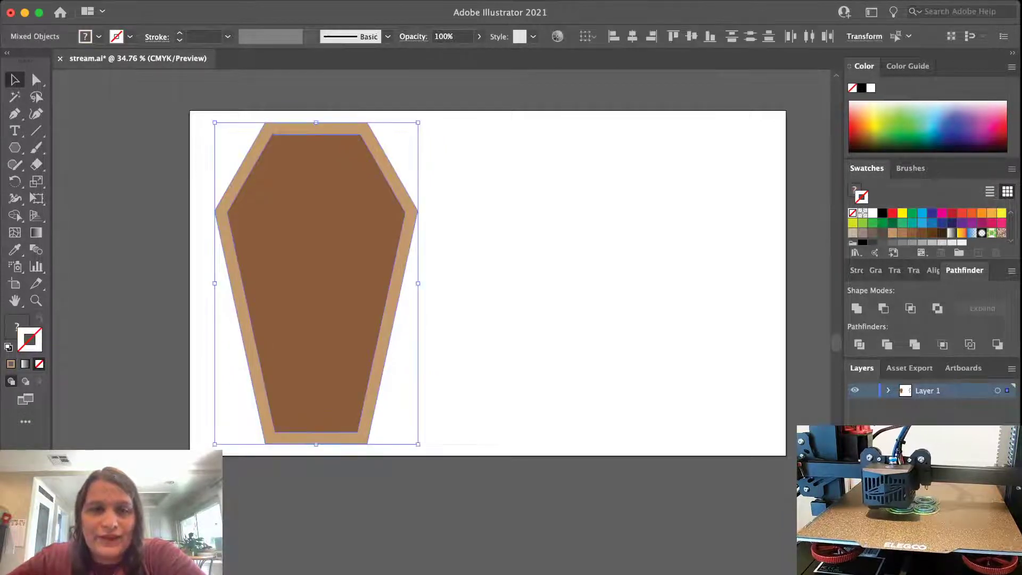
drag(318, 283, 303, 283)
key(super+shift+a)
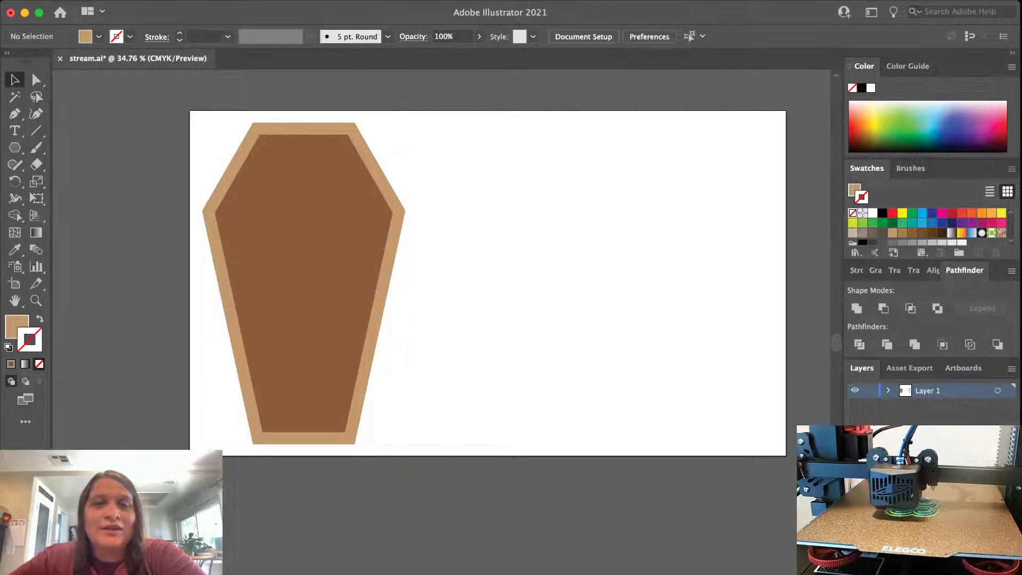
Add the text "enter if you dare!" on two lines in the empty area beside the coffin
scroll(825, 218, right, 3)
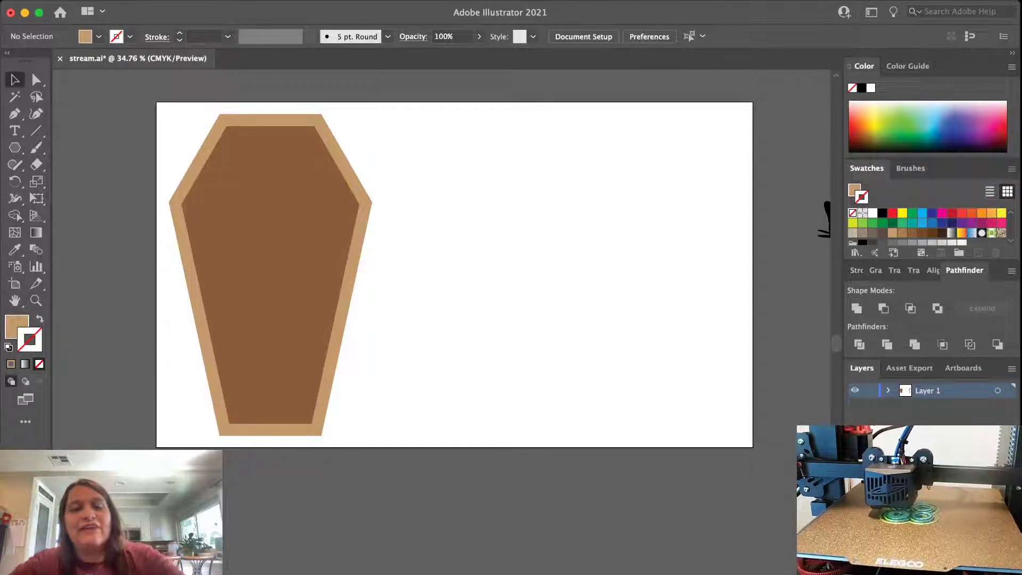
key(t)
click(464, 177)
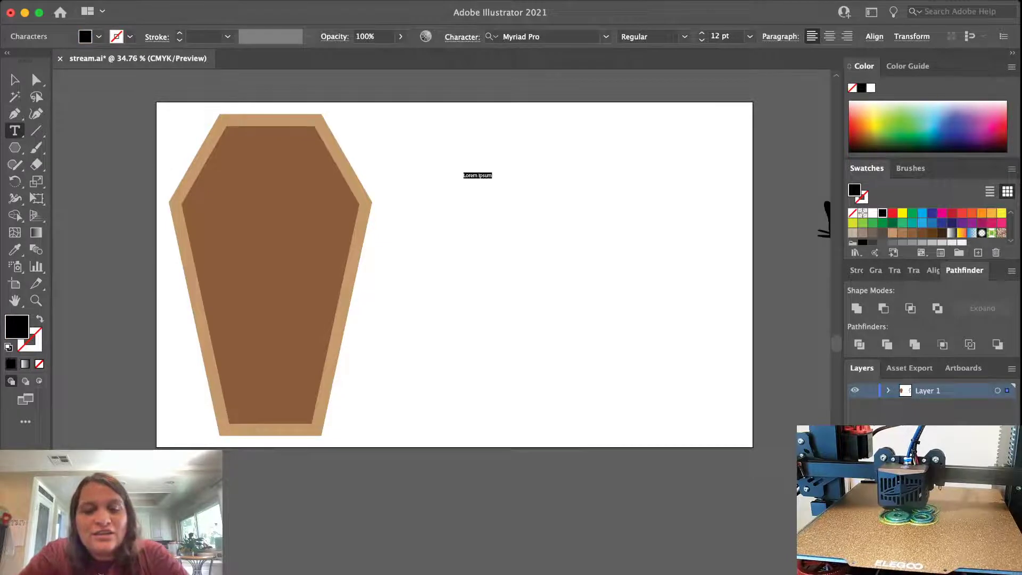
text(enter)
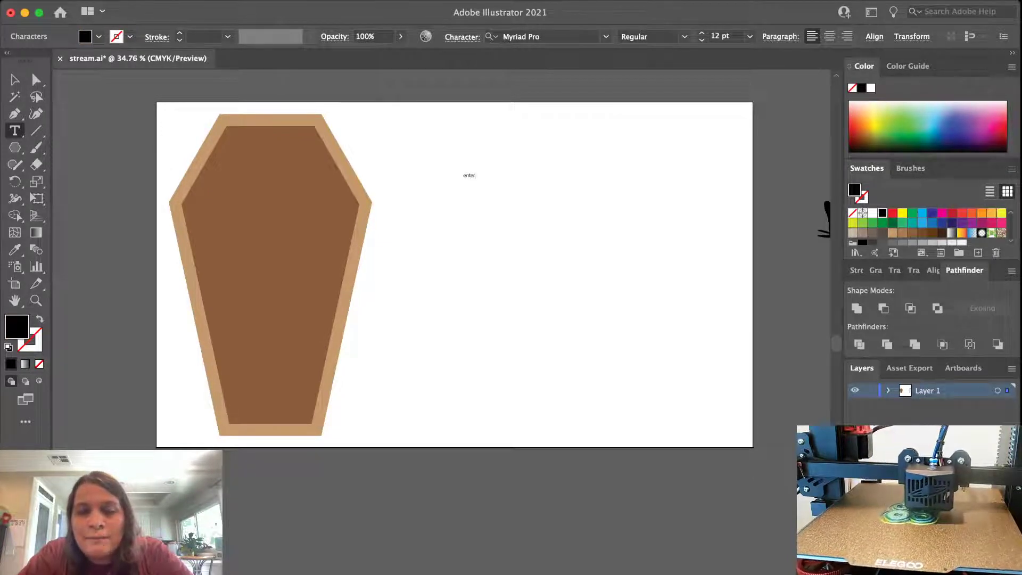
text( If you dare!)
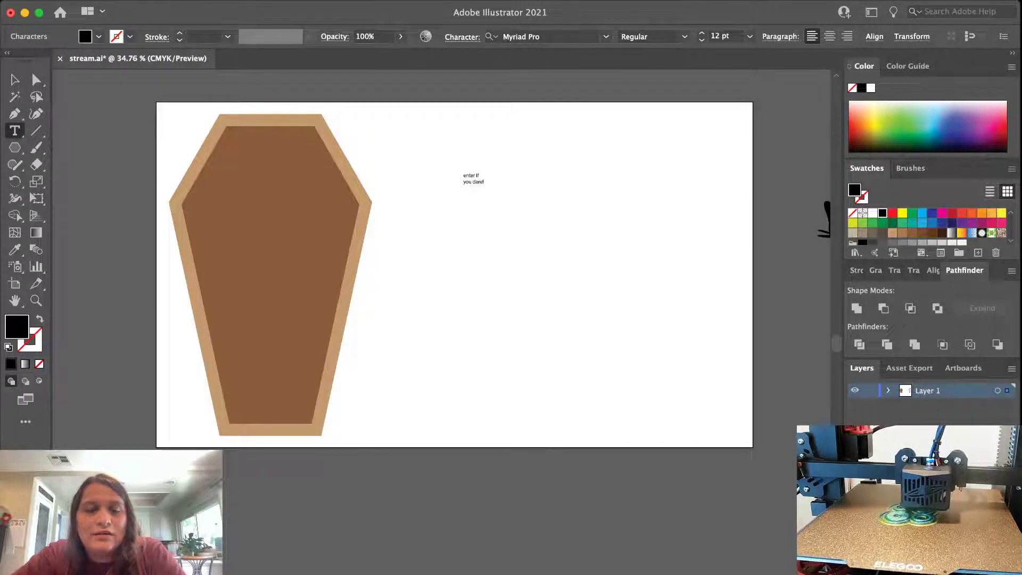
Enlarge both lines of the "enter if you dare!" text to 72 pt and centre-align them
key(super+a)
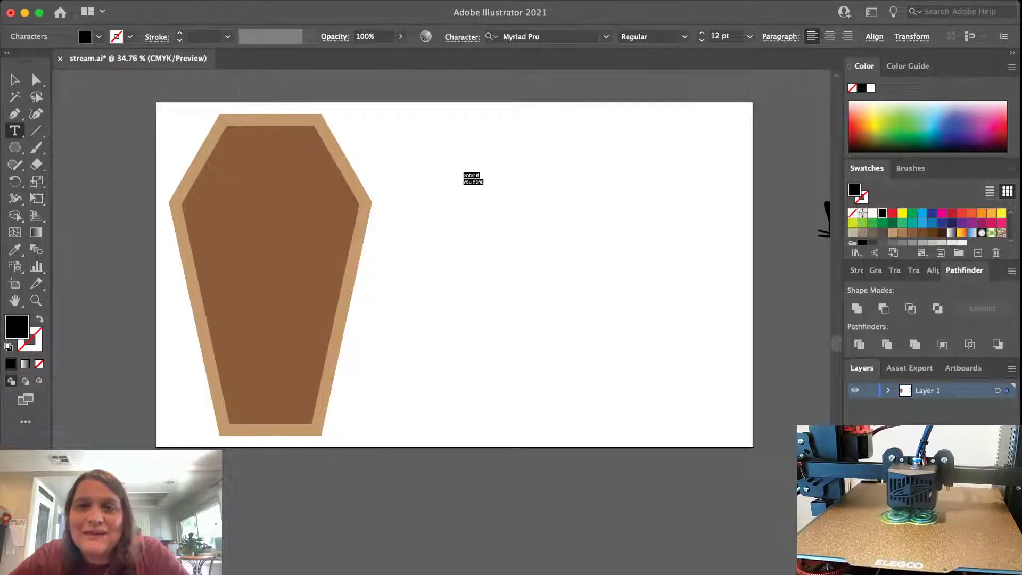
key(super+shift+period)
key(super+shift+period)
key(super+shift+period)
key(super+shift+period)
key(super+shift+period)
key(super+shift+period)
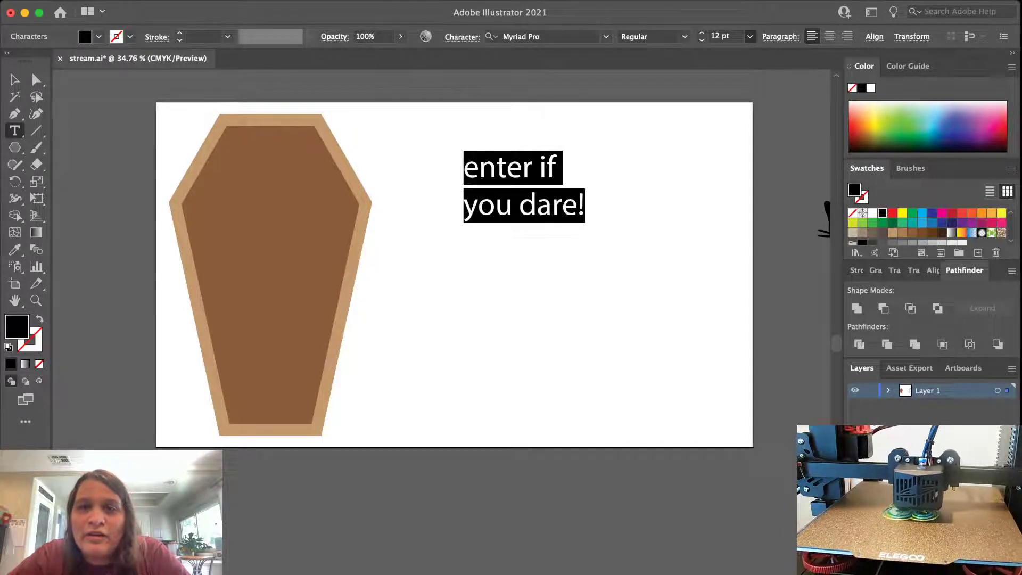
key(super+shift+c)
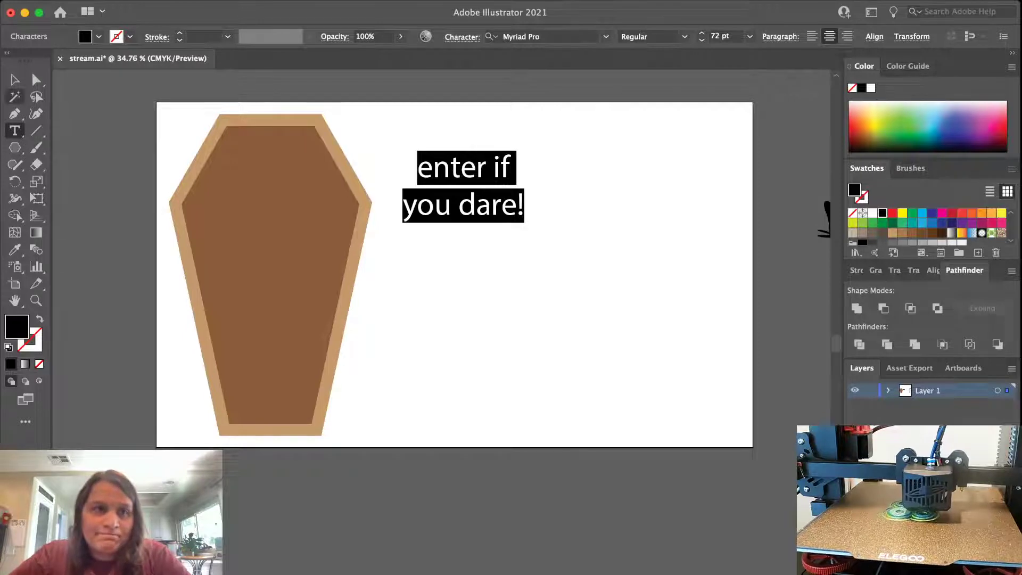
Finish editing the text and move it down and closer to the coffin's right side
key(Escape)
key(super+shift+a)
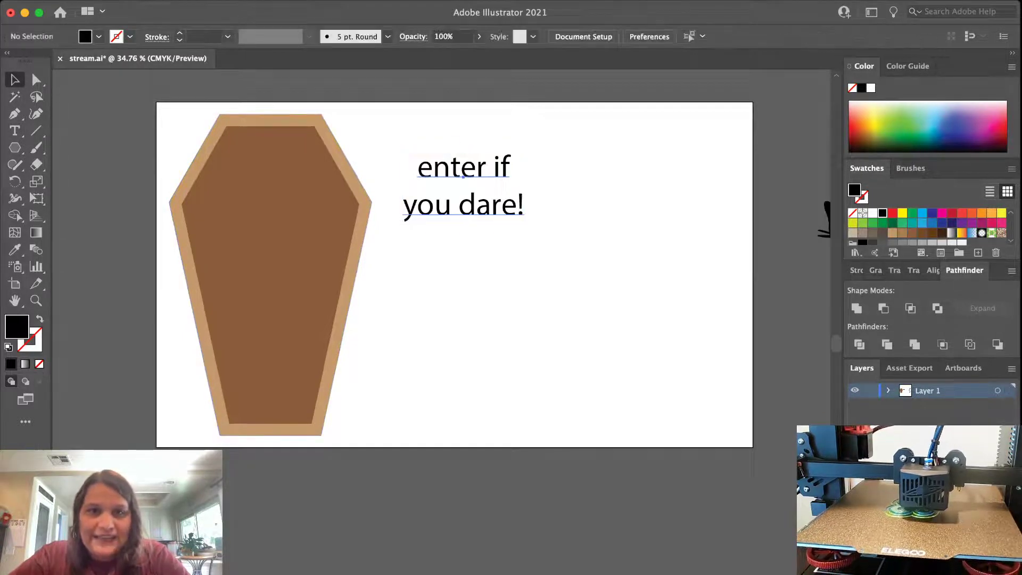
drag(488, 187, 467, 241)
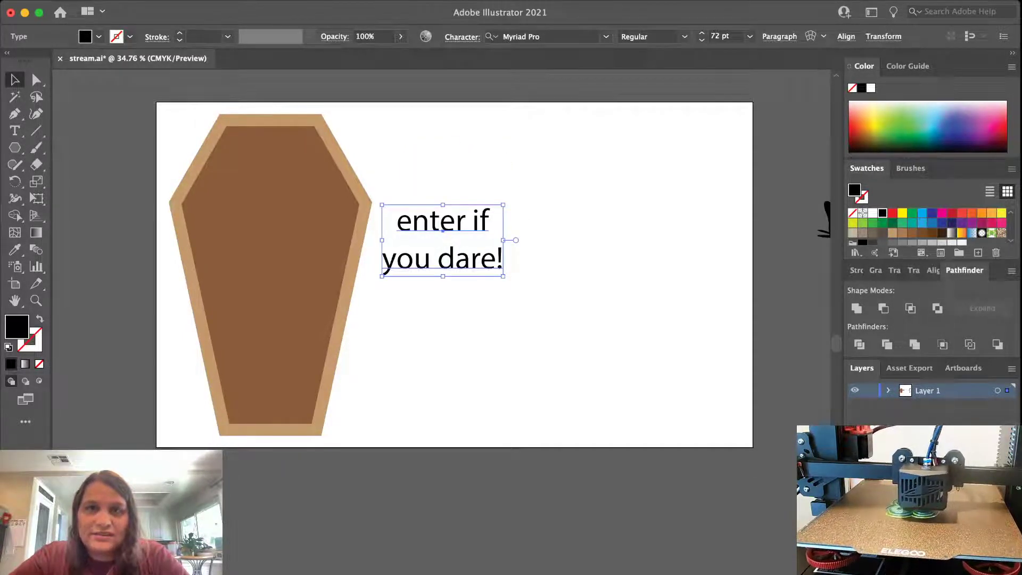
Preview alternative fonts on the "enter if you dare!" text, such as bold all-caps, thin script and monospaced styles
scroll(448, 199, right, 5)
scroll(449, 199, down, 3)
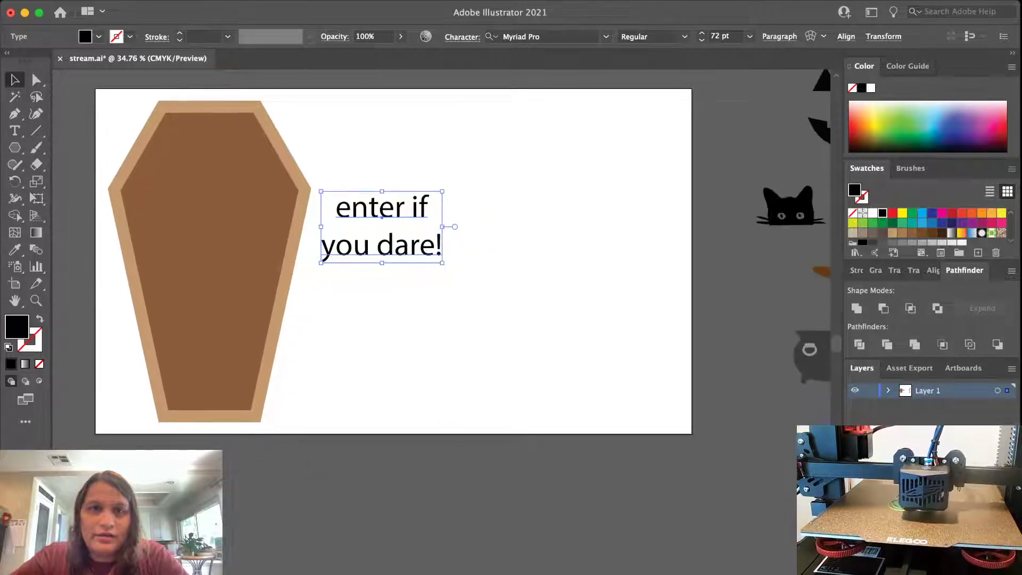
click(533, 36)
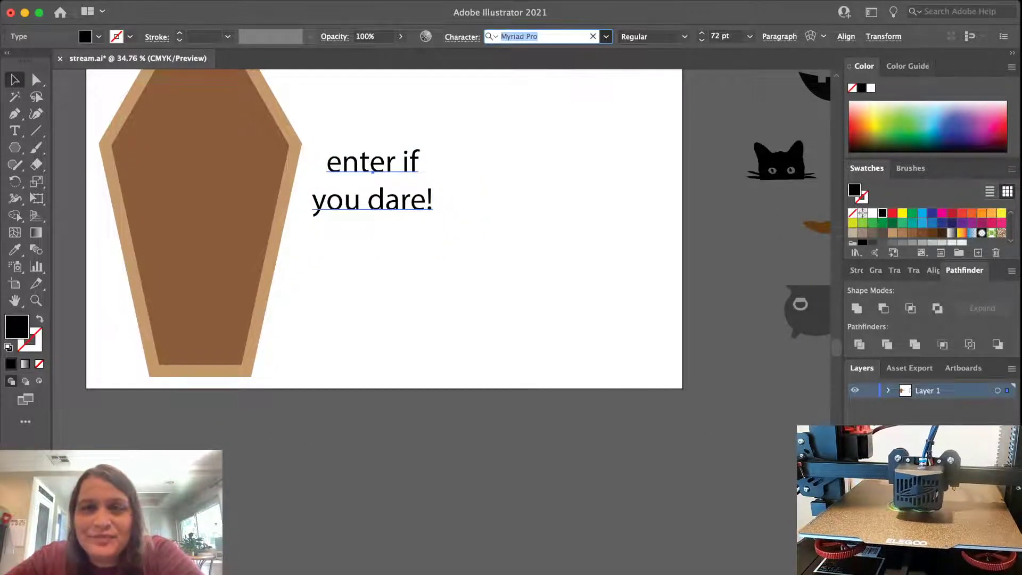
key(Down)
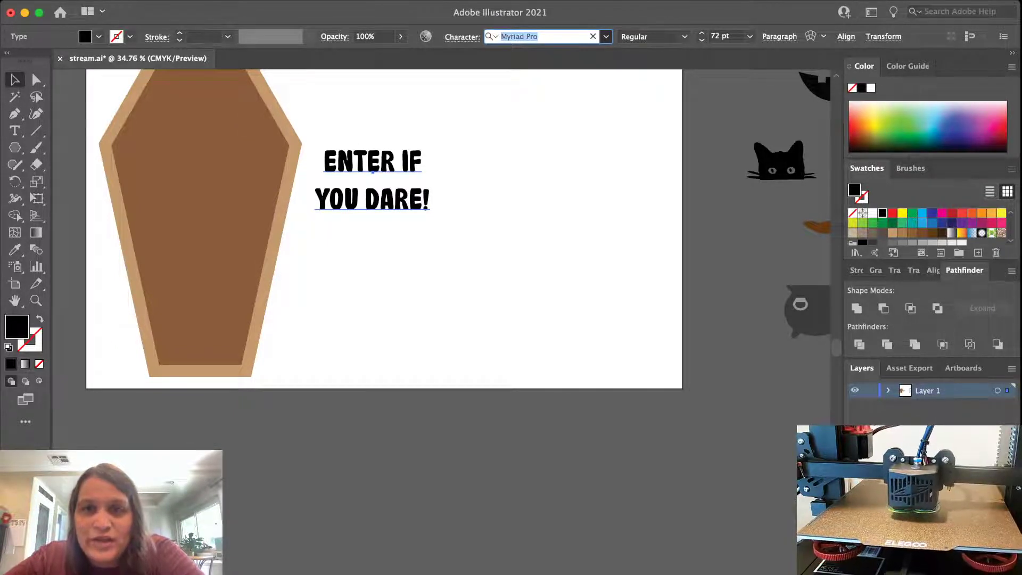
key(Up)
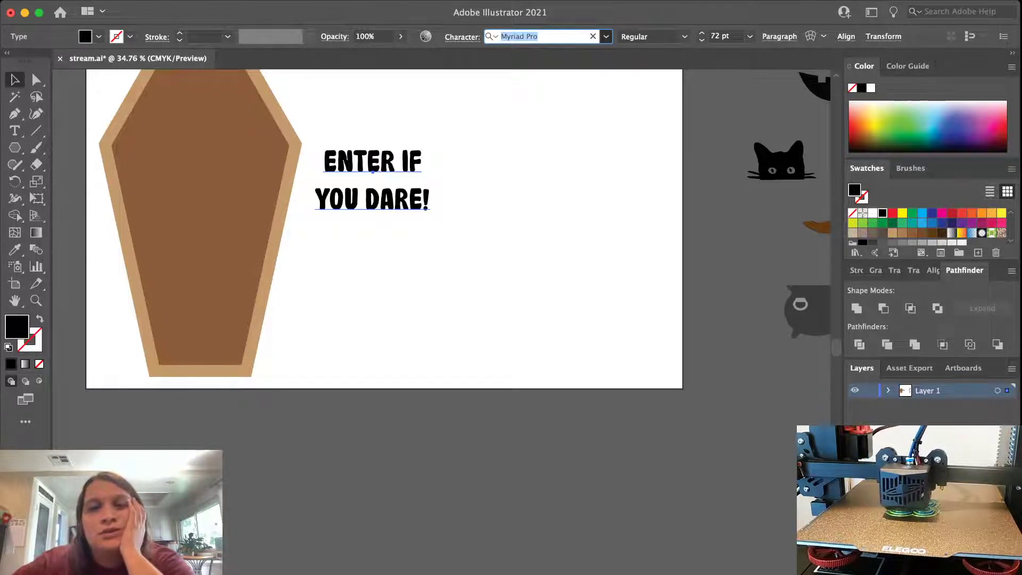
key(Down)
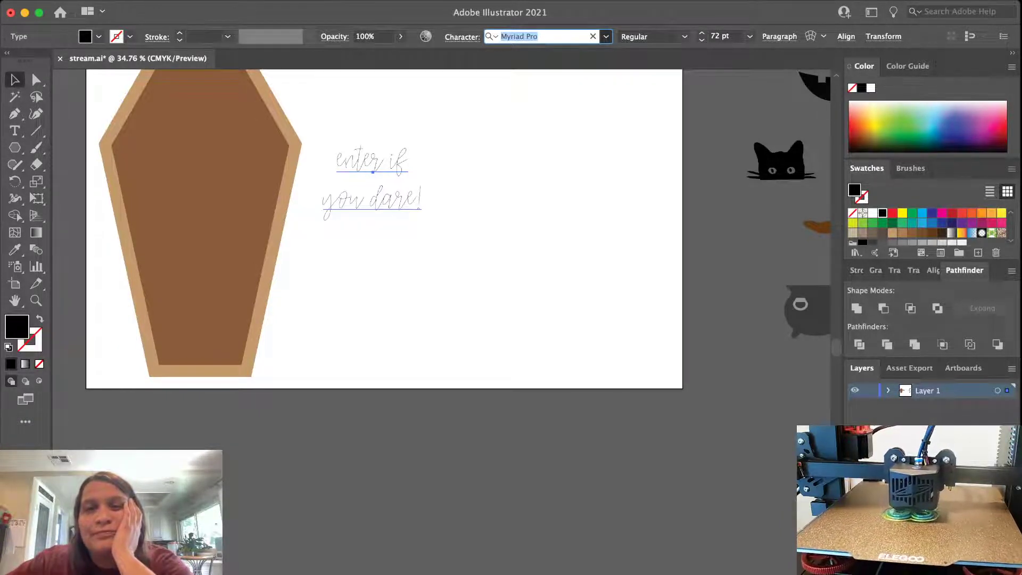
click(437, 277)
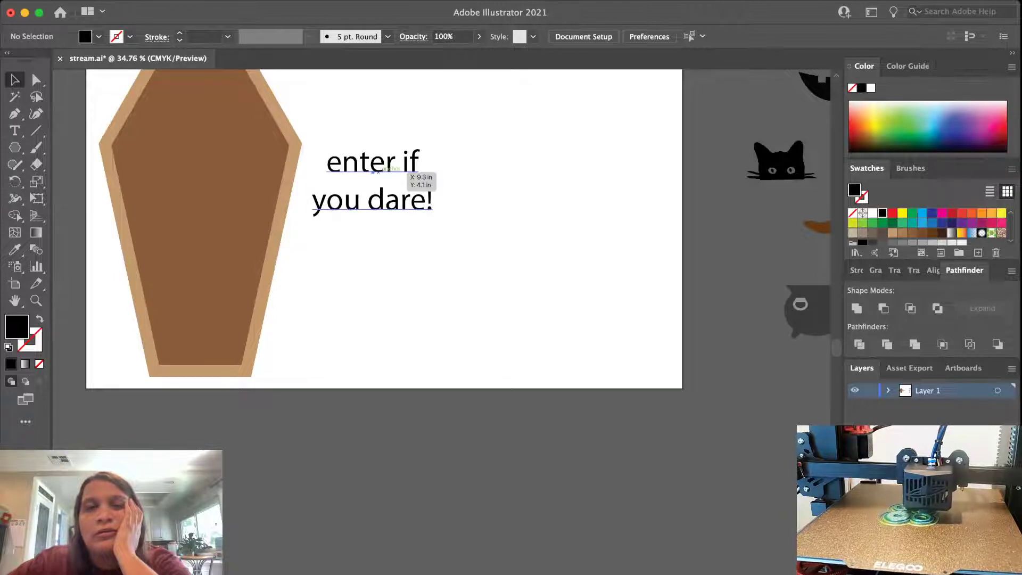
click(388, 169)
click(519, 36)
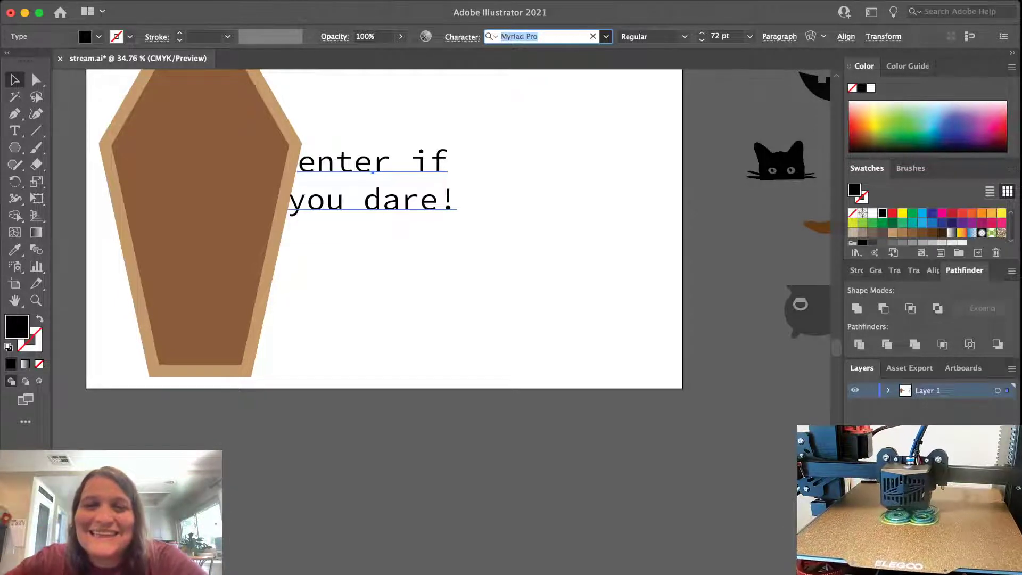
click(533, 298)
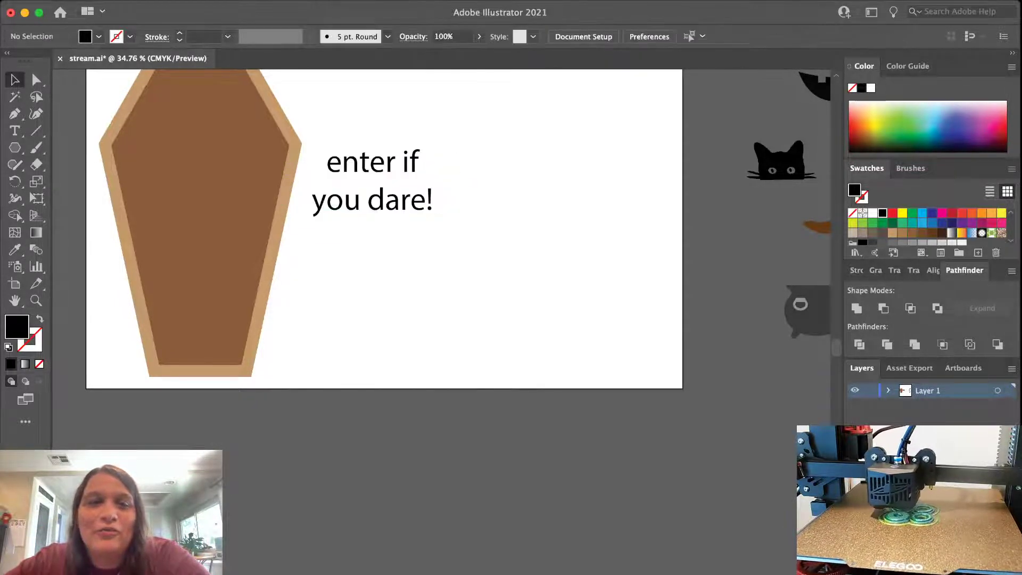
Preview further fonts on the "enter if you dare!" text and apply Magic House
scroll(426, 266, up, 3)
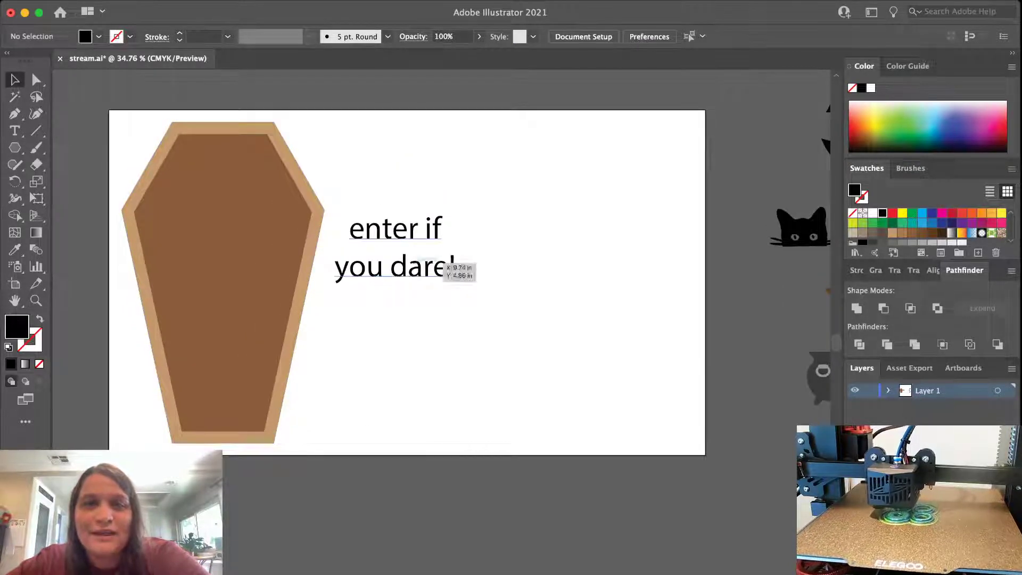
click(450, 269)
click(543, 36)
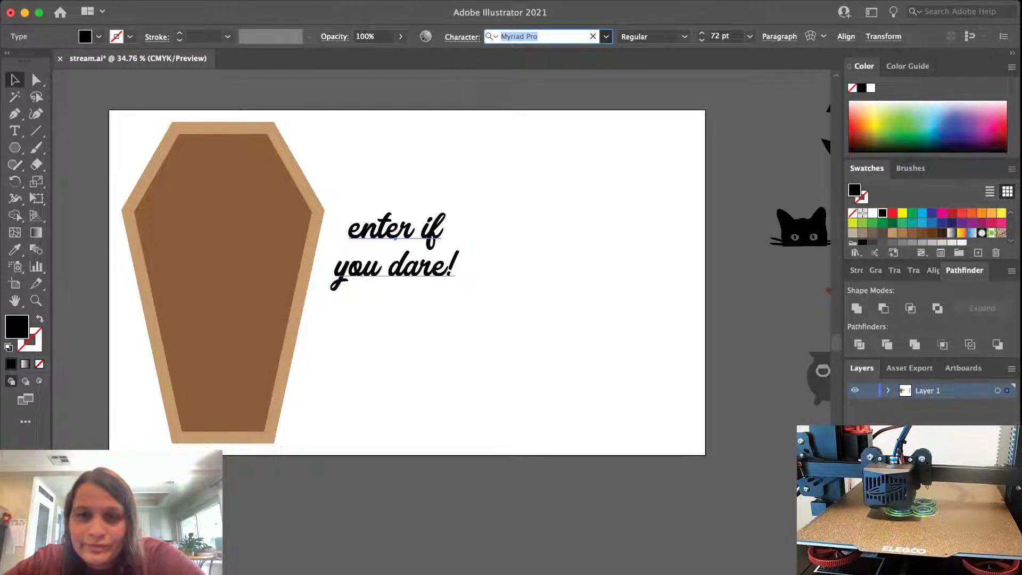
key(Down)
key(Down)
key(Down)
key(Down)
key(Down)
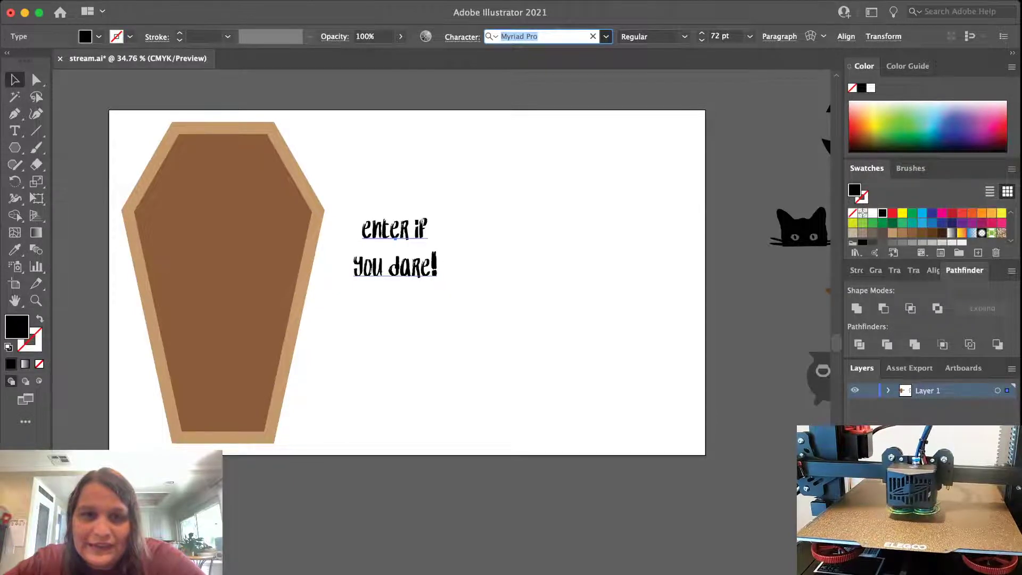
key(Down)
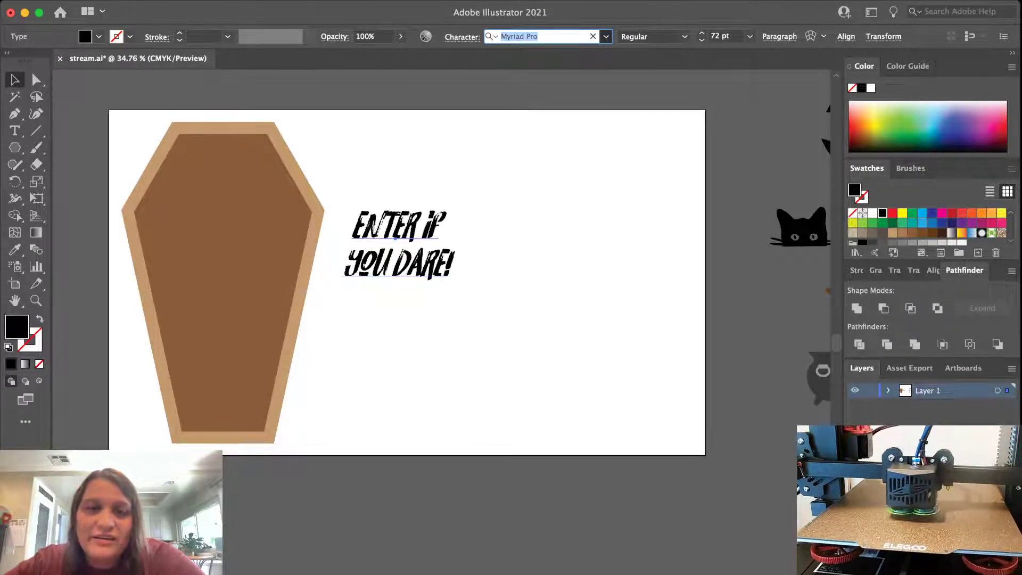
key(Down)
key(Down)
key(Down)
key(Down)
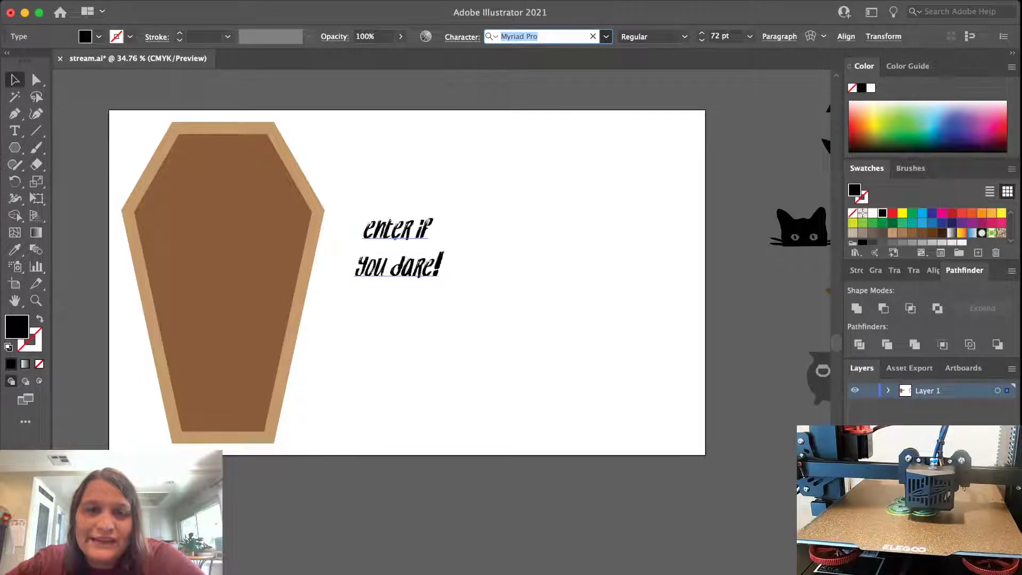
key(Down)
key(Down)
key(Down)
key(Down)
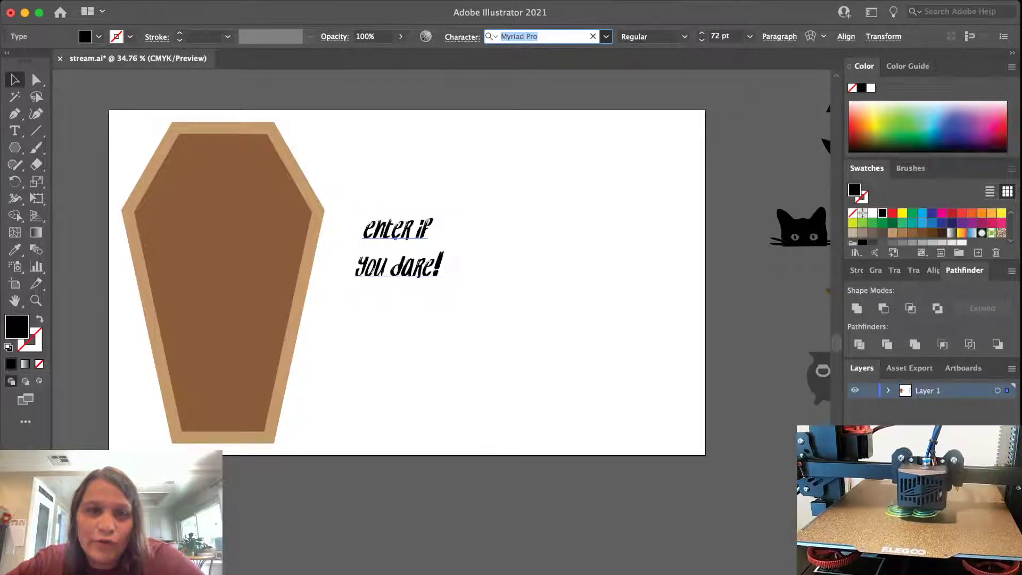
key(Down)
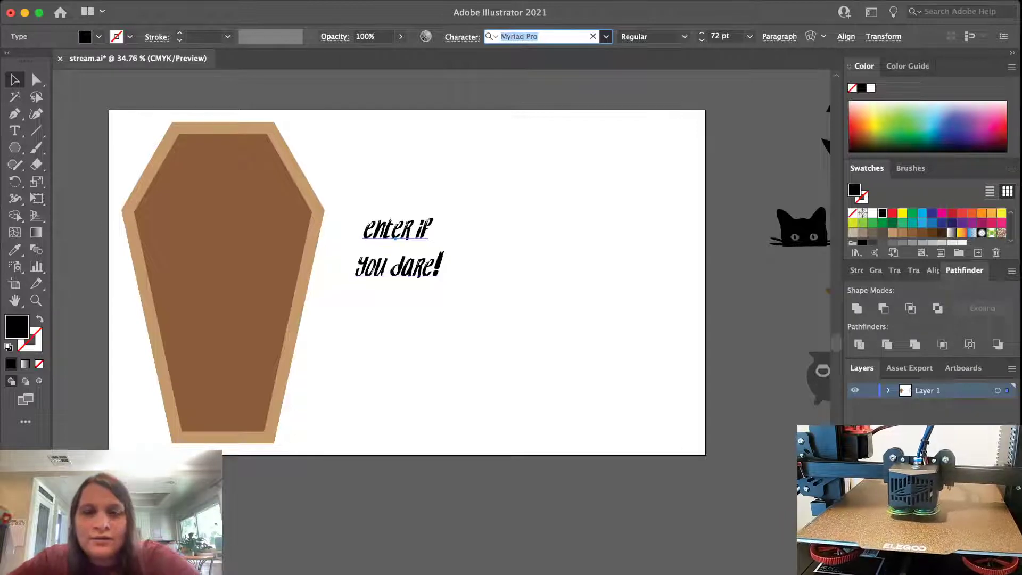
key(Down)
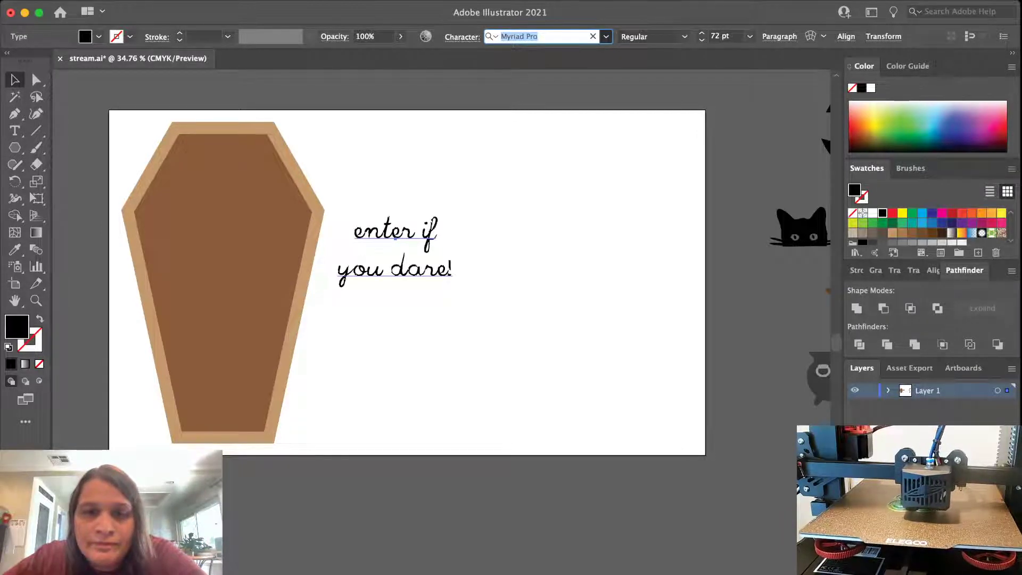
key(Down)
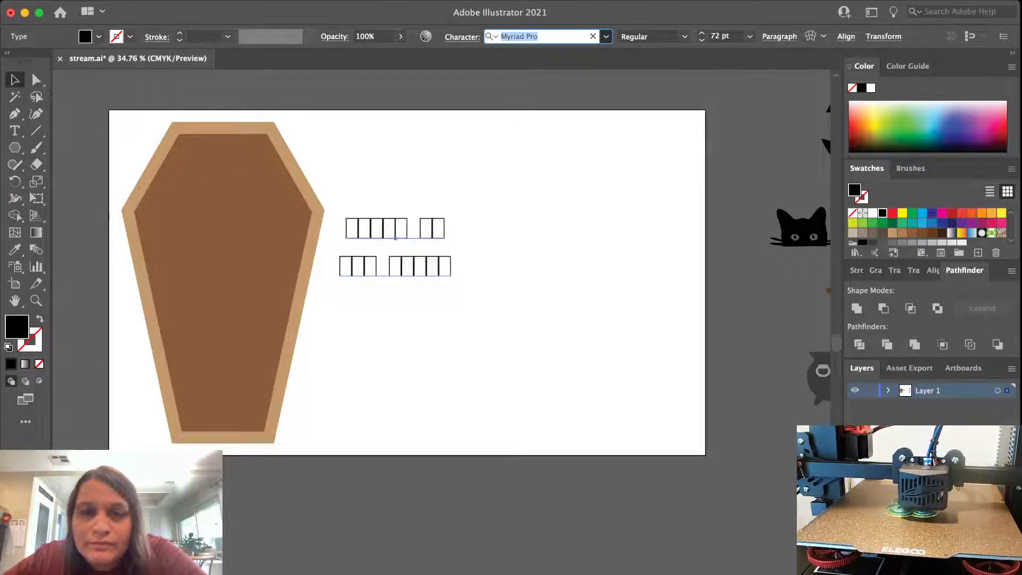
key(Down)
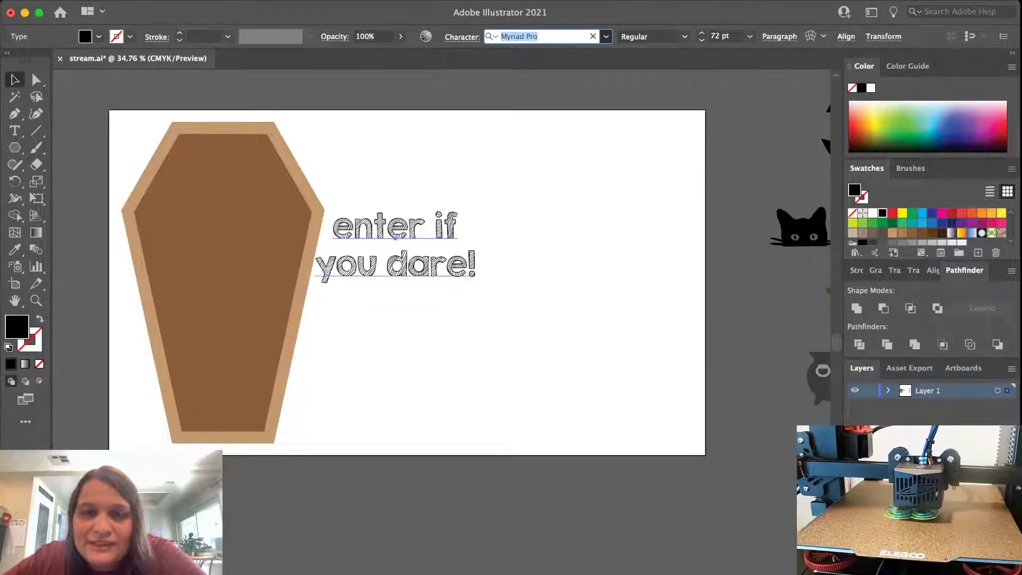
key(Down)
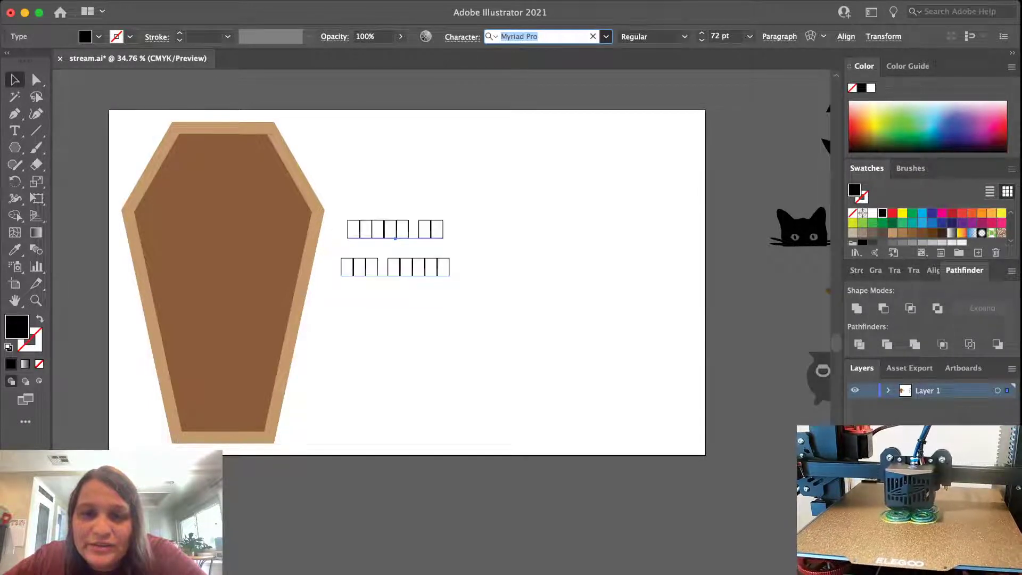
key(Down)
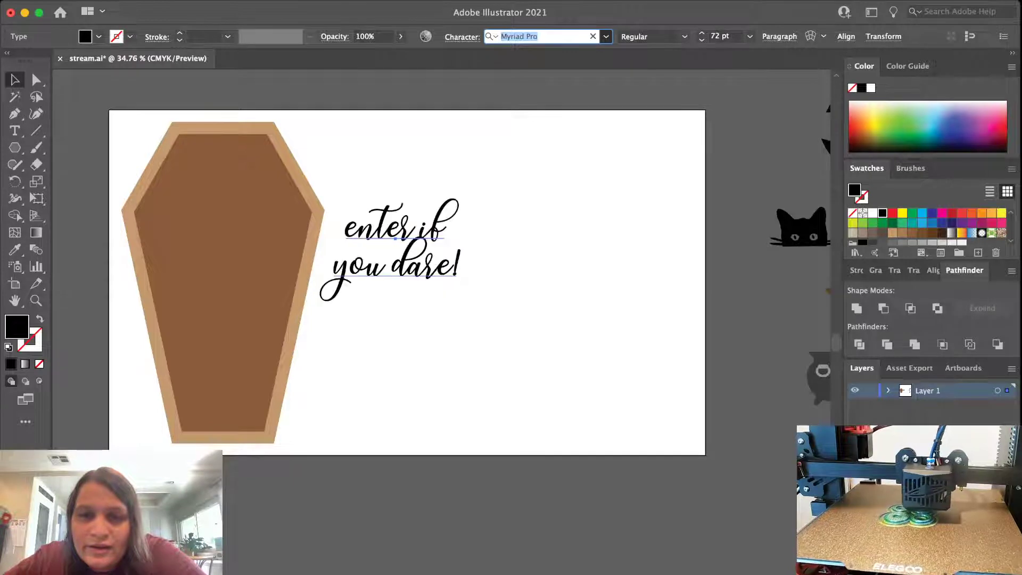
key(Down)
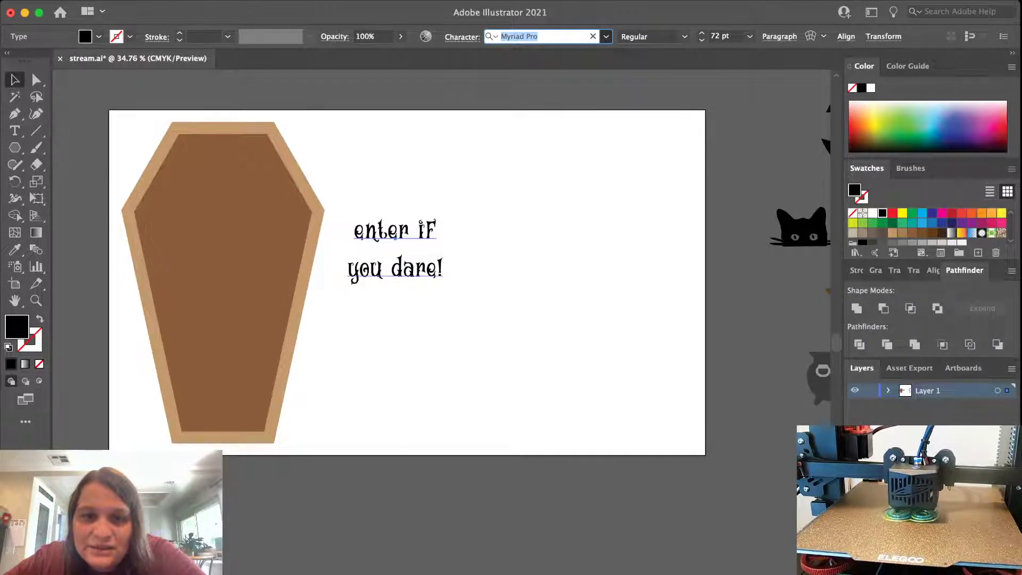
key(Down)
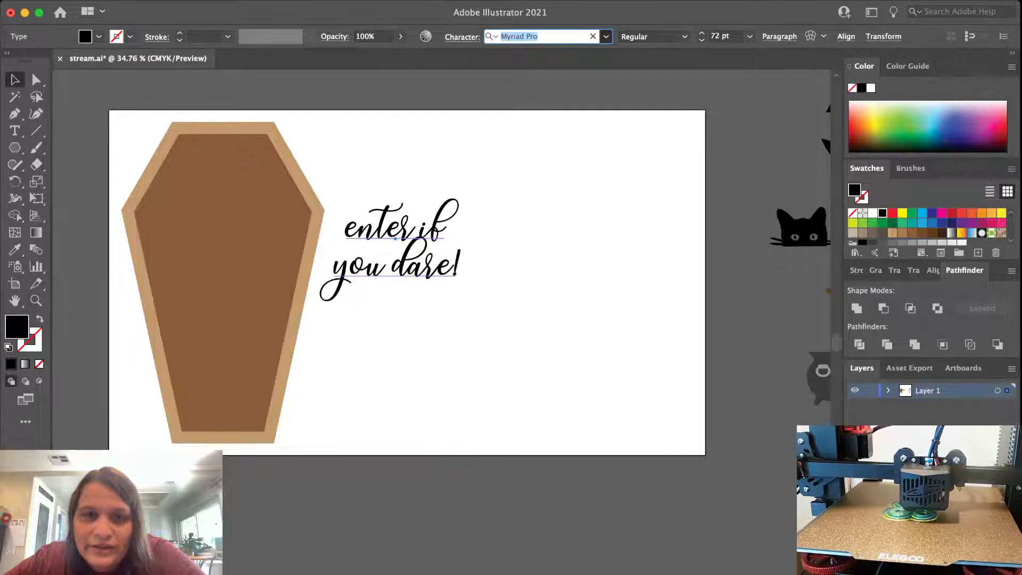
key(Down)
key(Return)
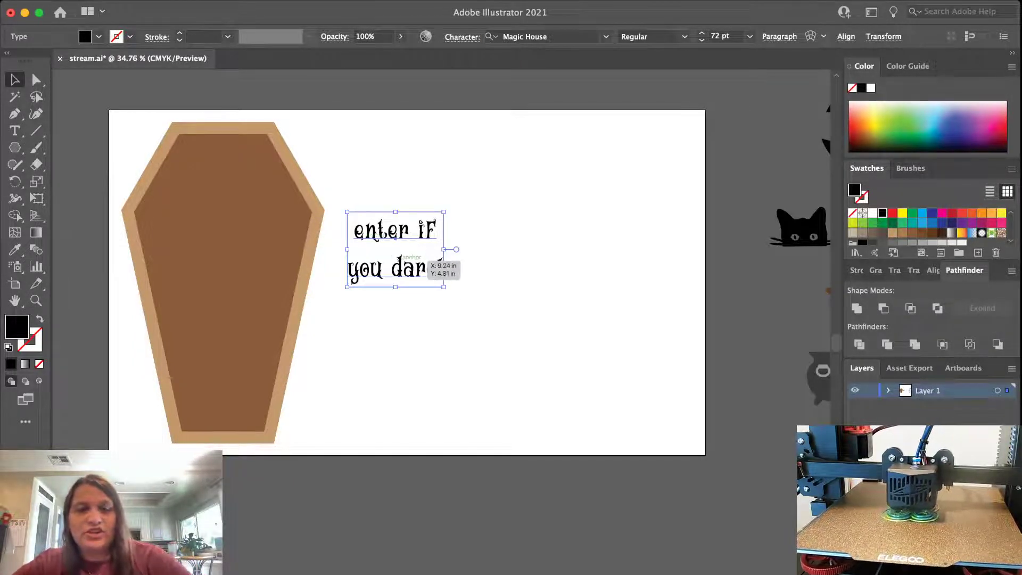
Replace all of the "enter if you dare!" lettering with a freshly typed first line reading "enter if"
key(t)
click(409, 261)
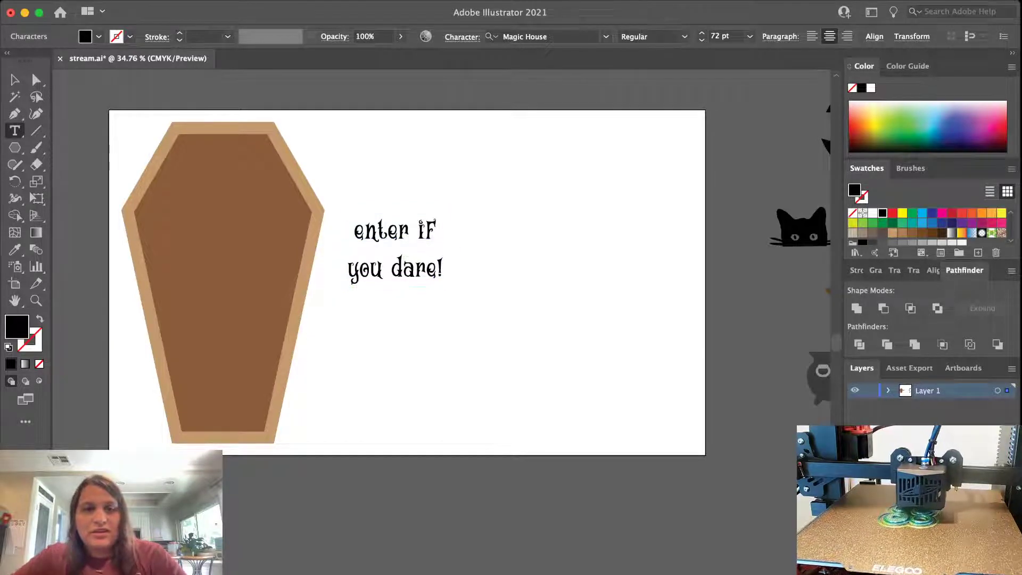
triple_click(404, 266)
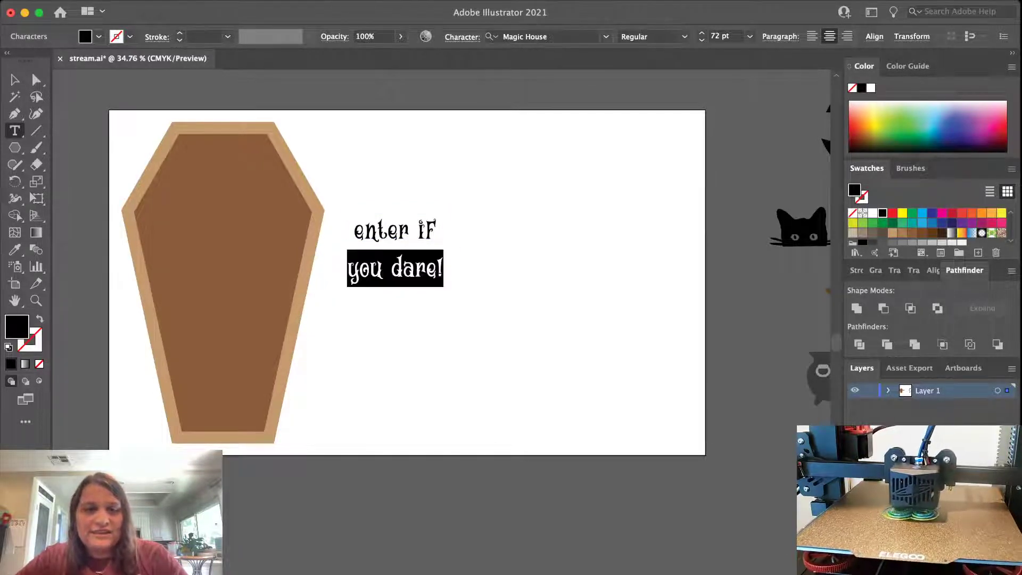
key(super+a)
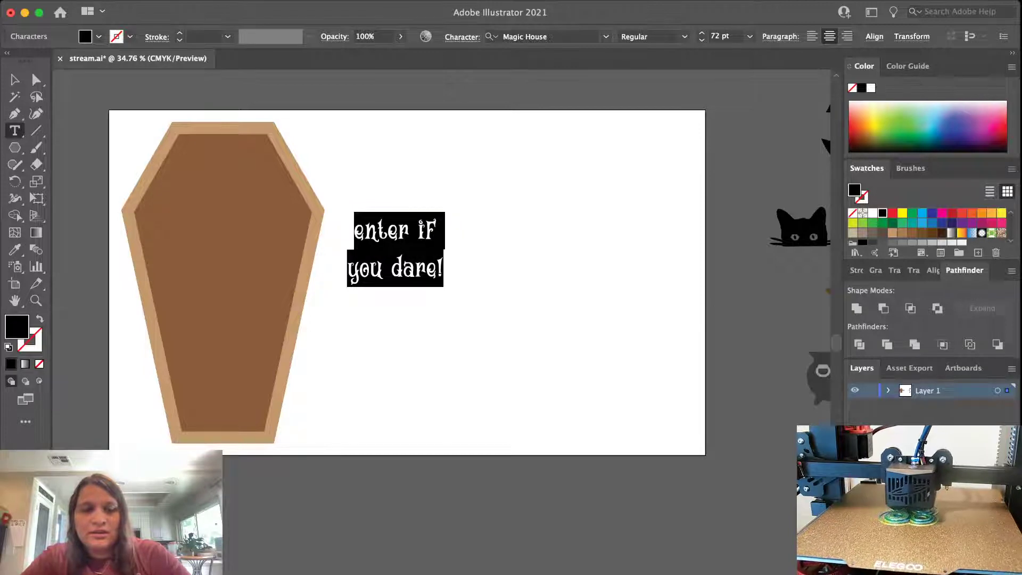
text(enter)
key(BackSpace)
key(BackSpace)
key(BackSpace)
key(BackSpace)
key(BackSpace)
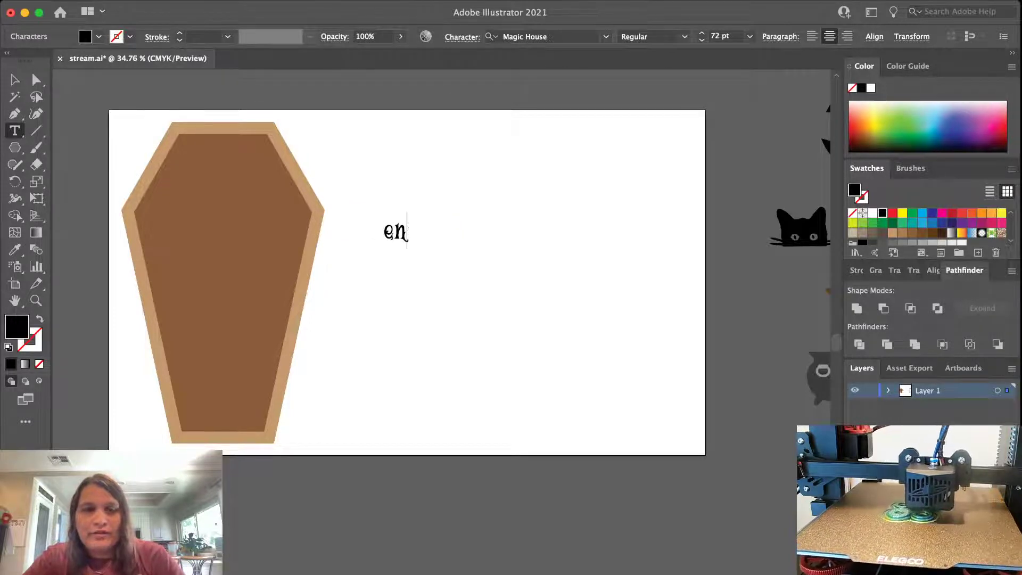
text(e)
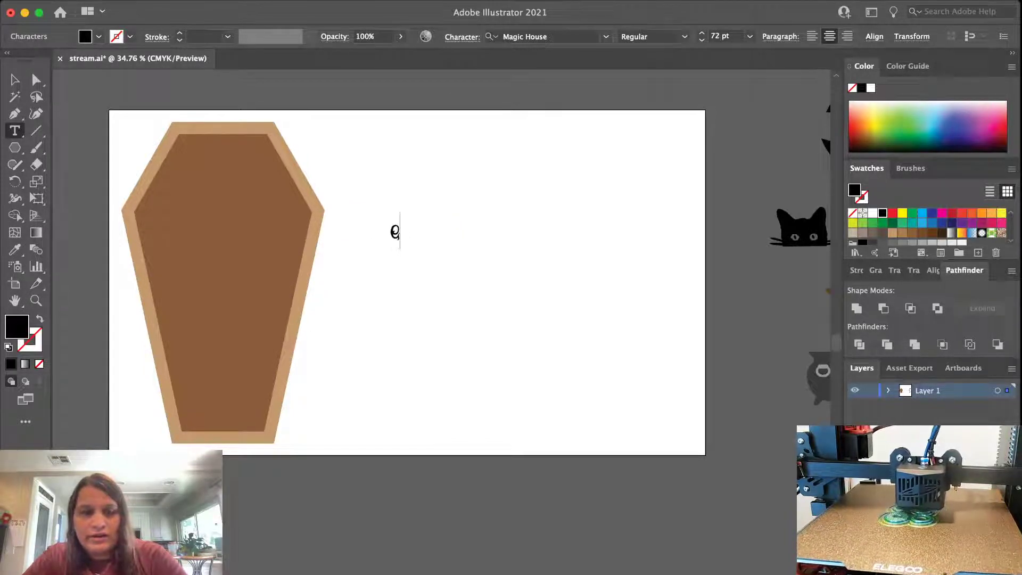
text(e)
key(BackSpace)
key(BackSpace)
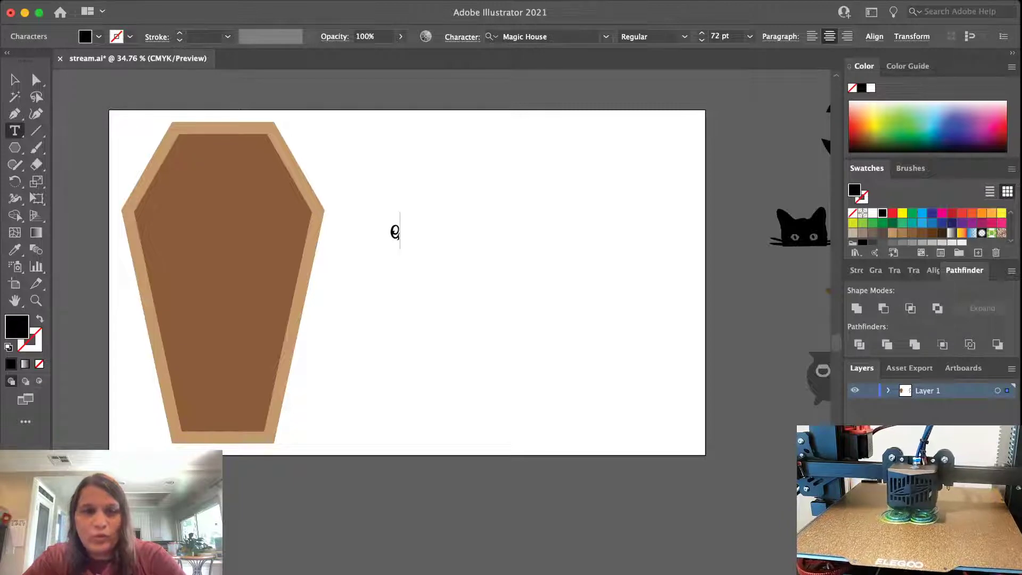
text(enter of)
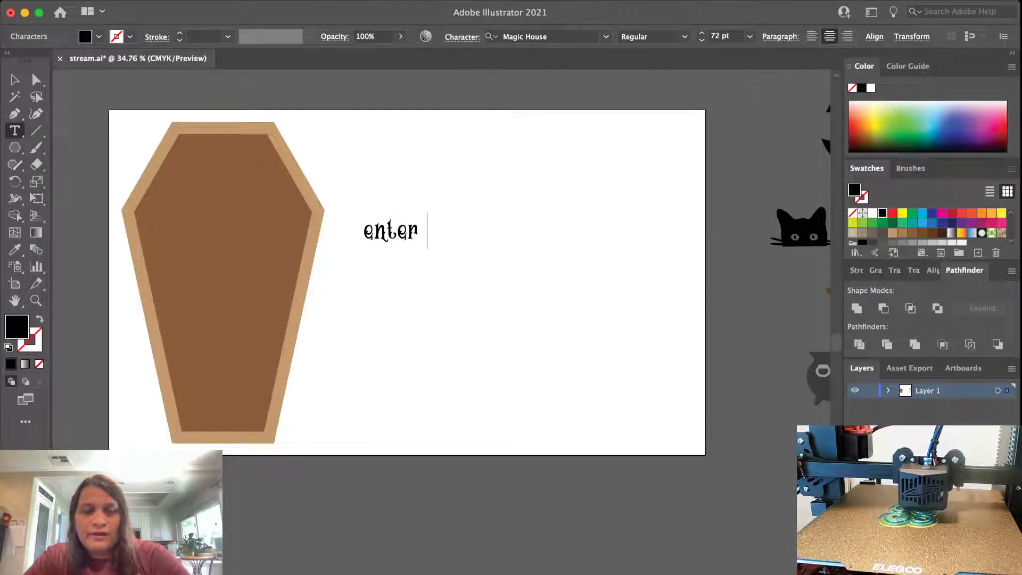
key(Return)
key(BackSpace)
key(BackSpace)
key(BackSpace)
key(BackSpace)
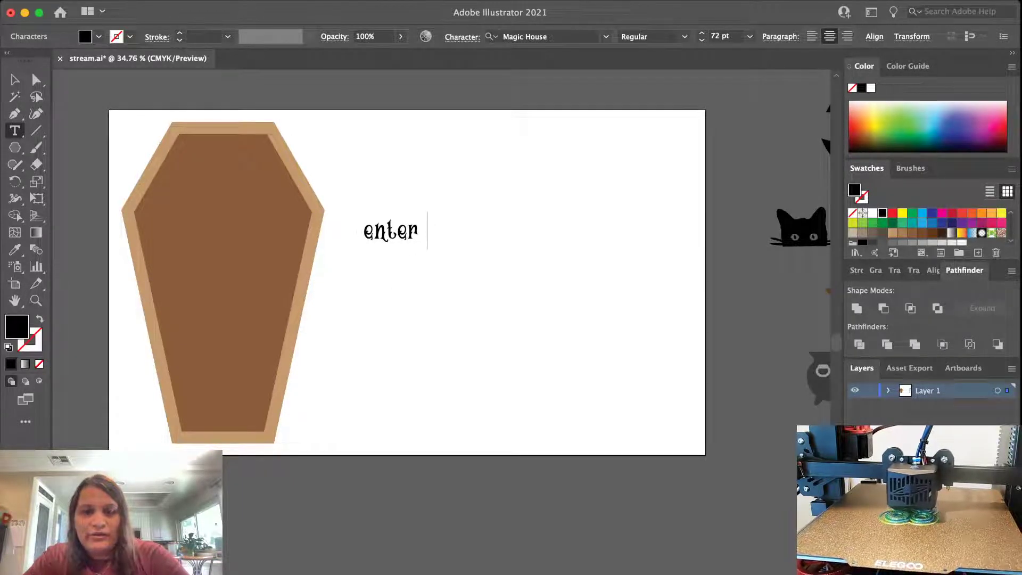
text(if)
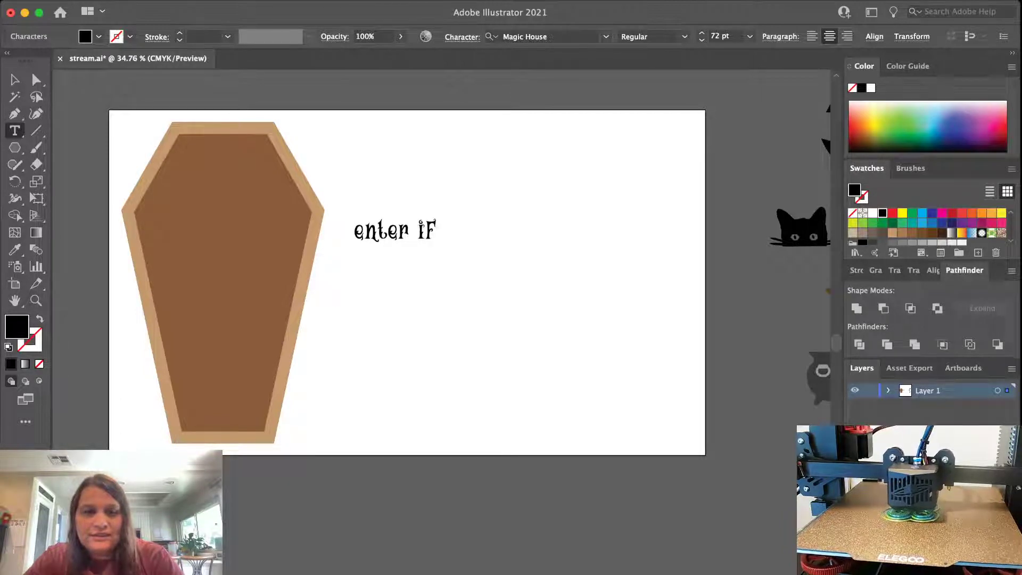
Retype the f ending the first line, add "you dare" without an exclamation mark as the second line, and finish editing
key(BackSpace)
text(f)
key(BackSpace)
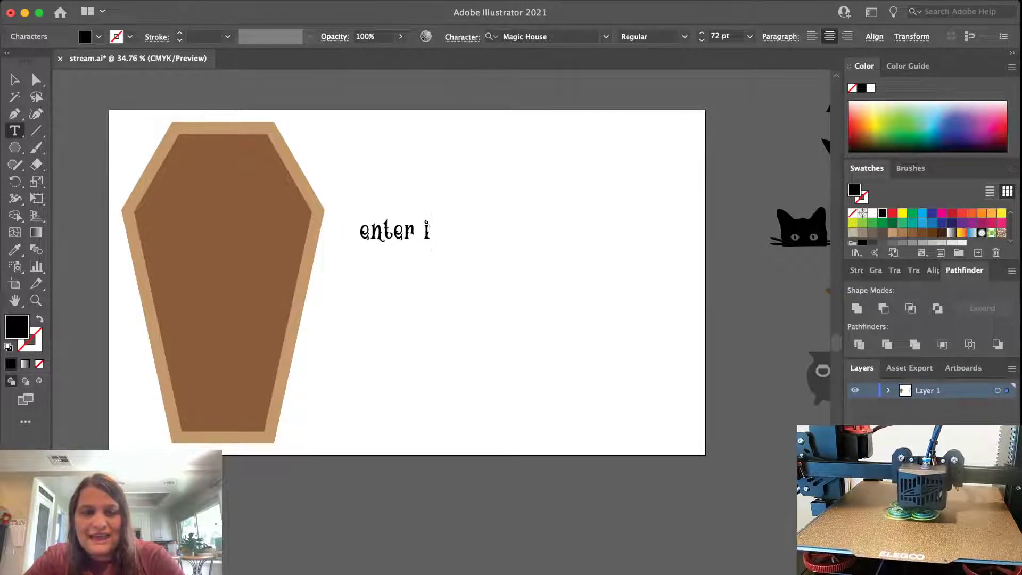
text(f)
key(BackSpace)
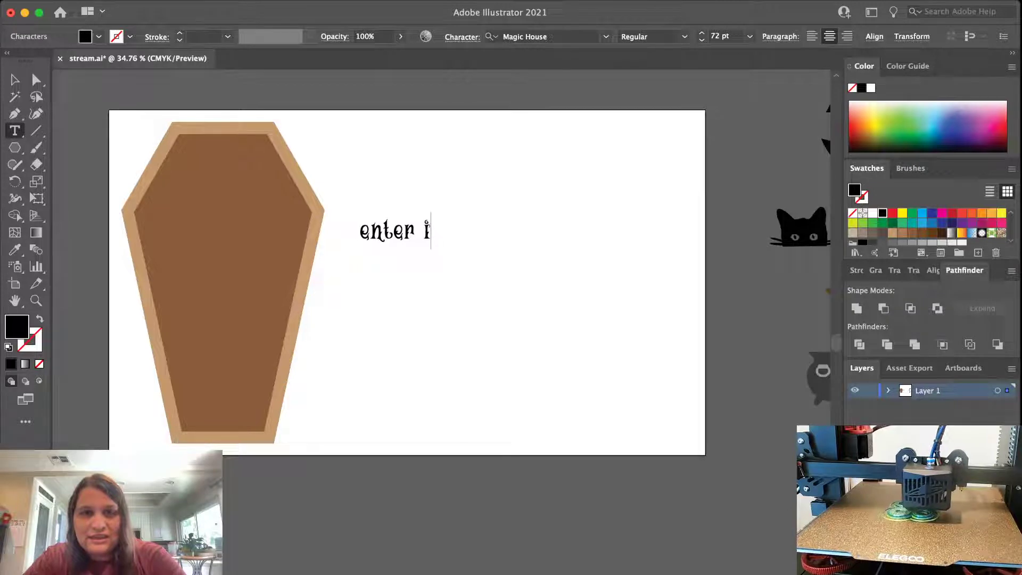
text(f)
key(Return)
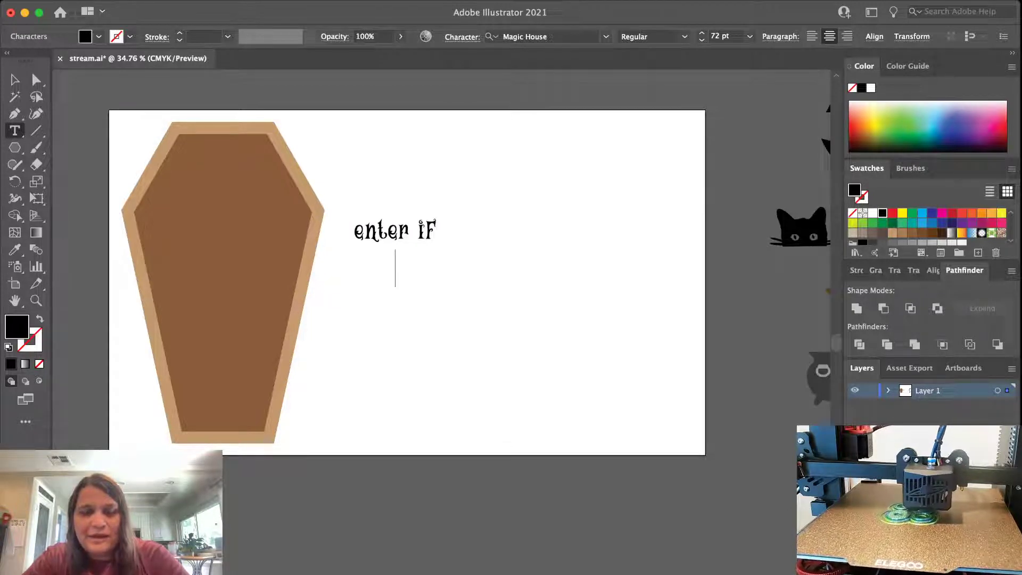
text(you d)
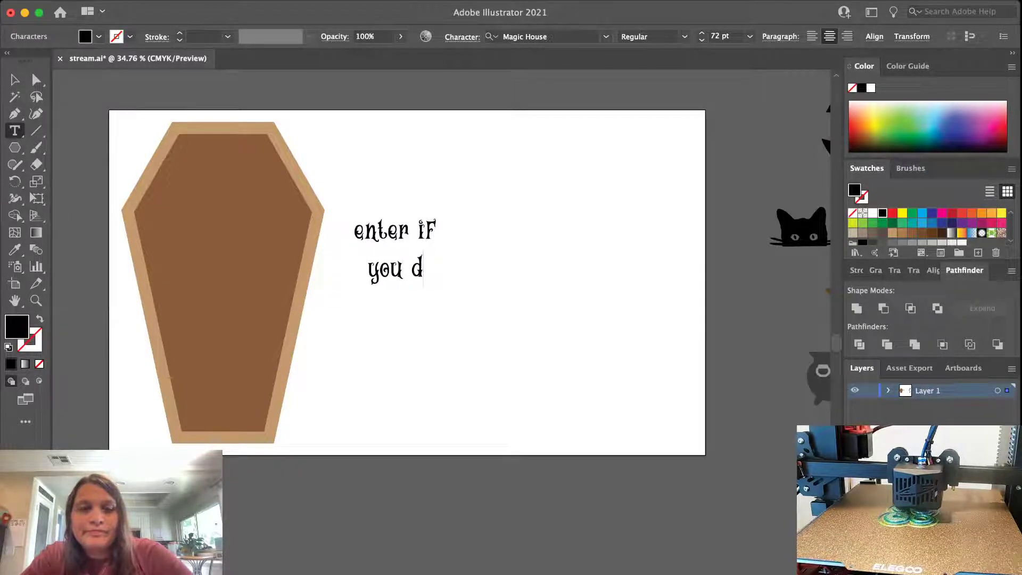
text(are)
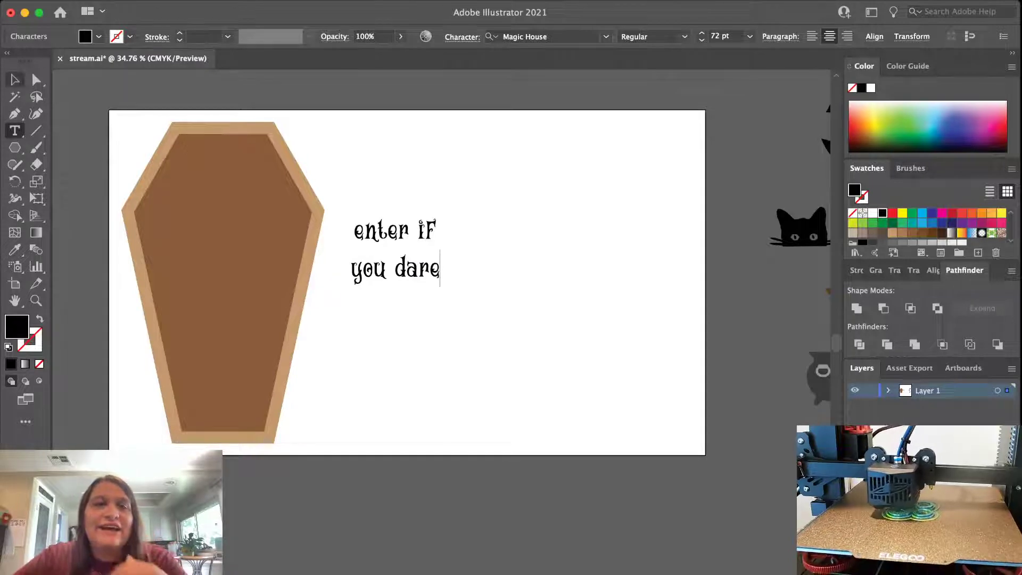
key(Escape)
Move the lettering up beside the coffin's upper part and place a copy directly below it in the Midnight Minutes font
drag(410, 225, 391, 131)
alt+drag(391, 131, 390, 203)
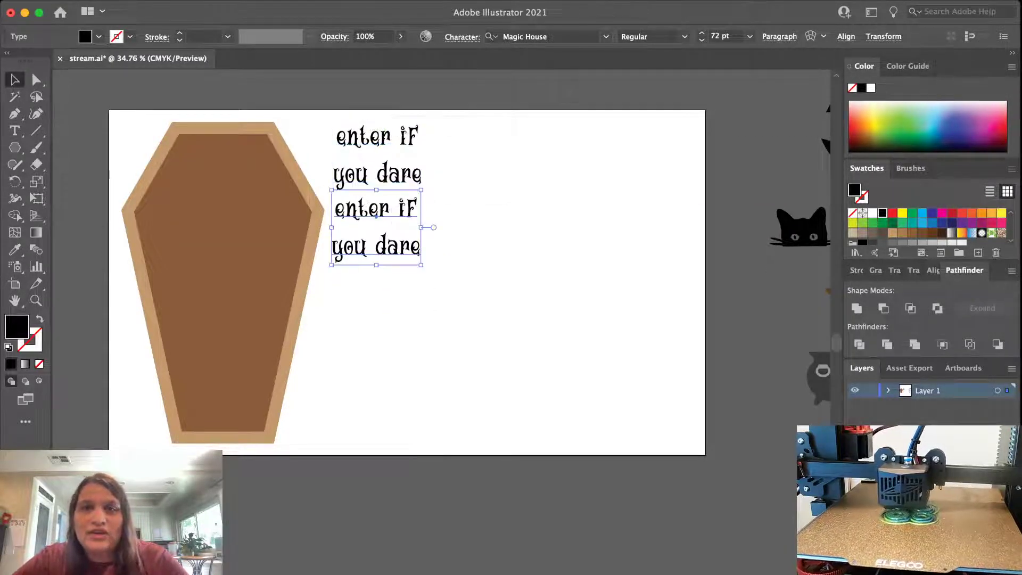
click(523, 36)
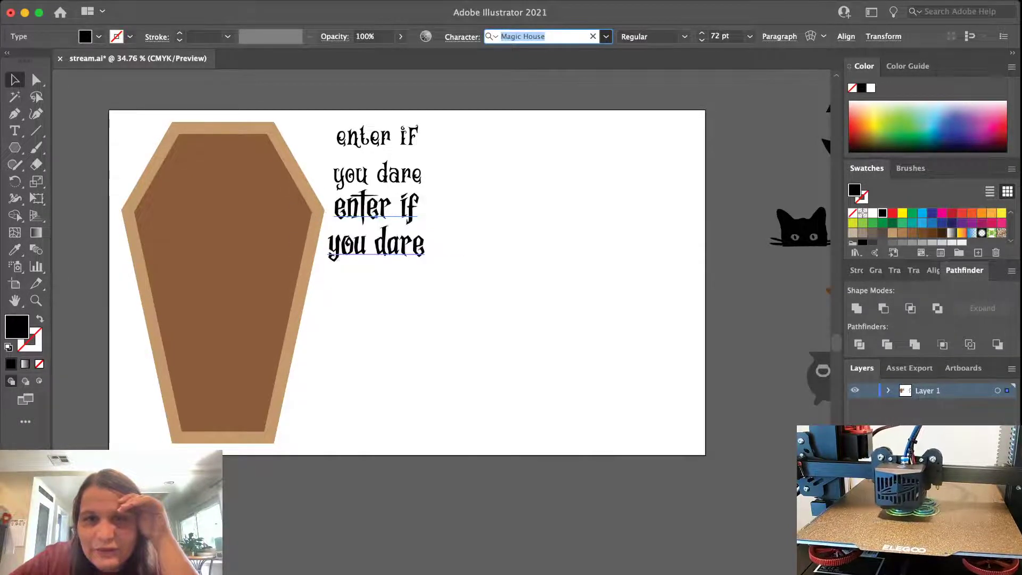
key(Return)
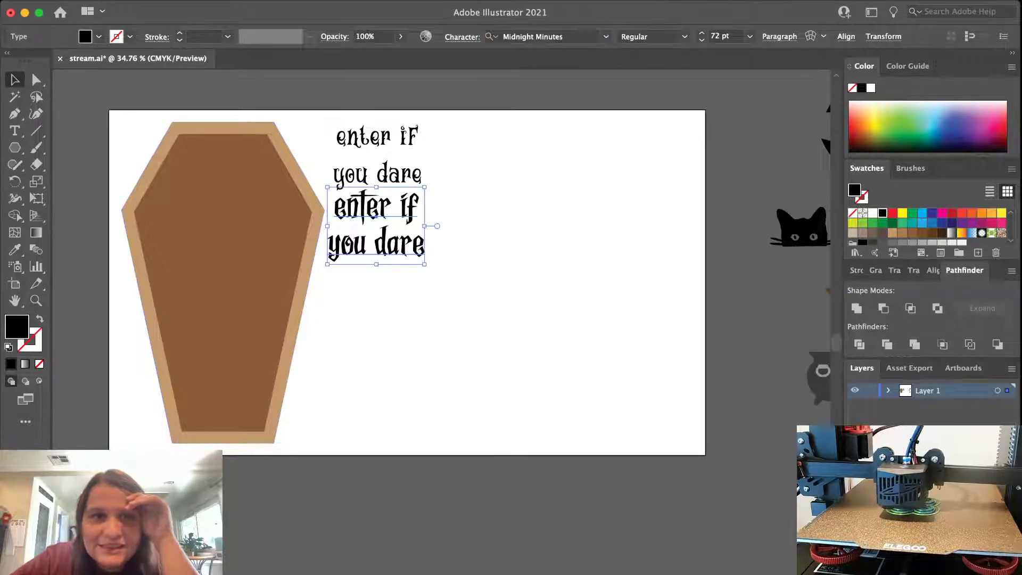
Place a third copy of the "enter if you dare" lettering below the Midnight Minutes version and preview other fonts on it
drag(425, 181, 393, 291)
click(606, 37)
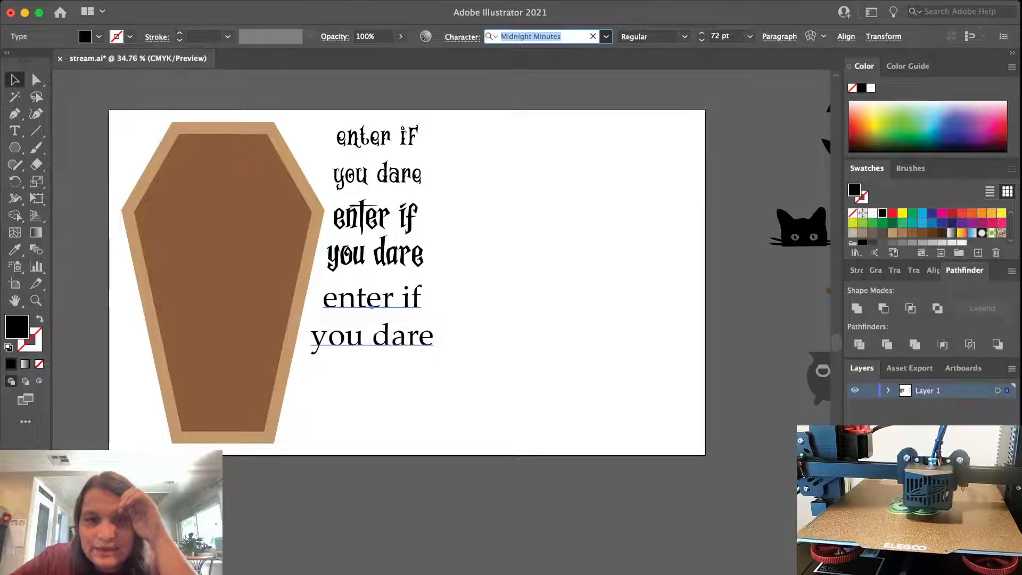
key(Return)
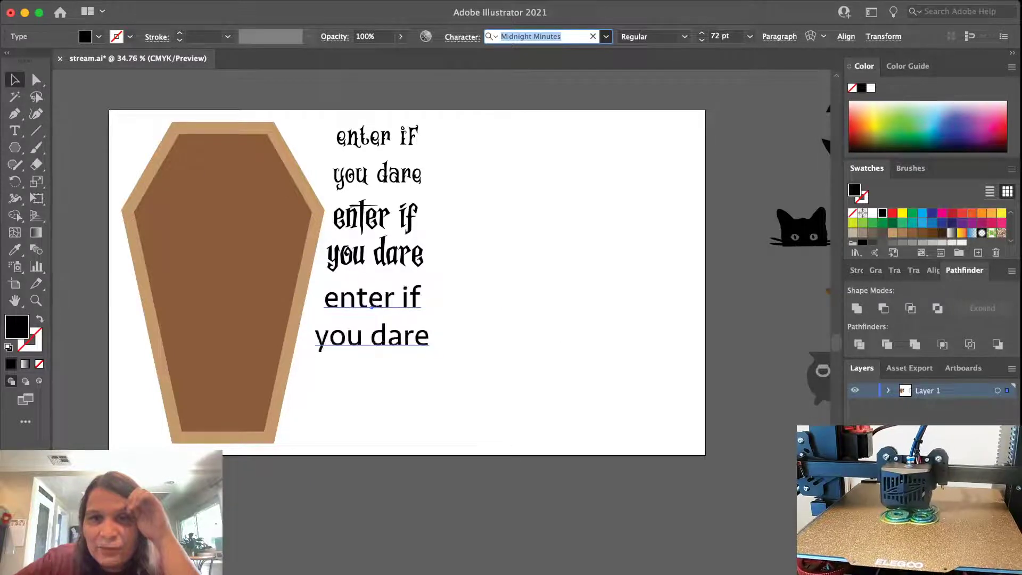
key(Down)
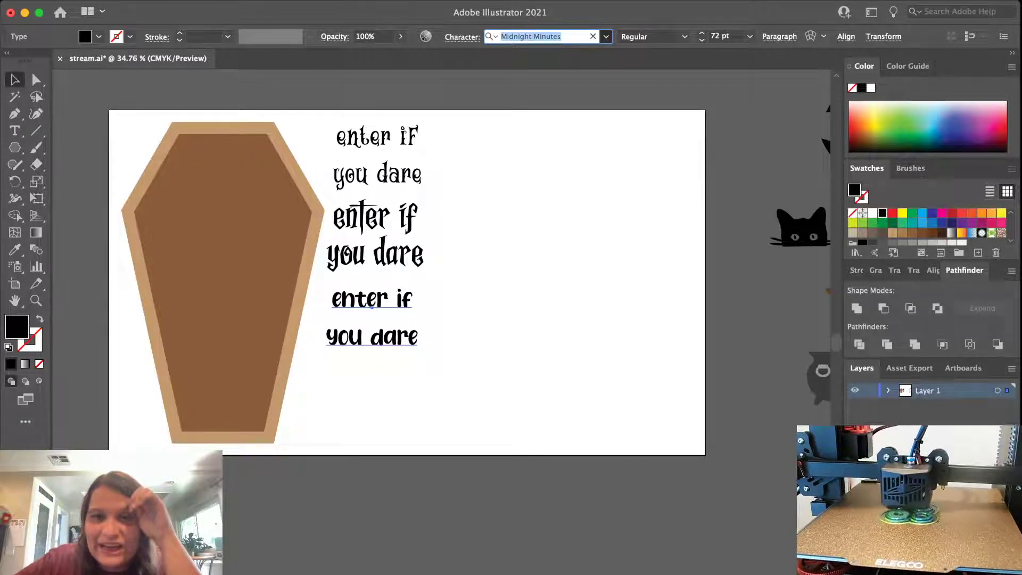
key(Down)
key(Down)
key(Down)
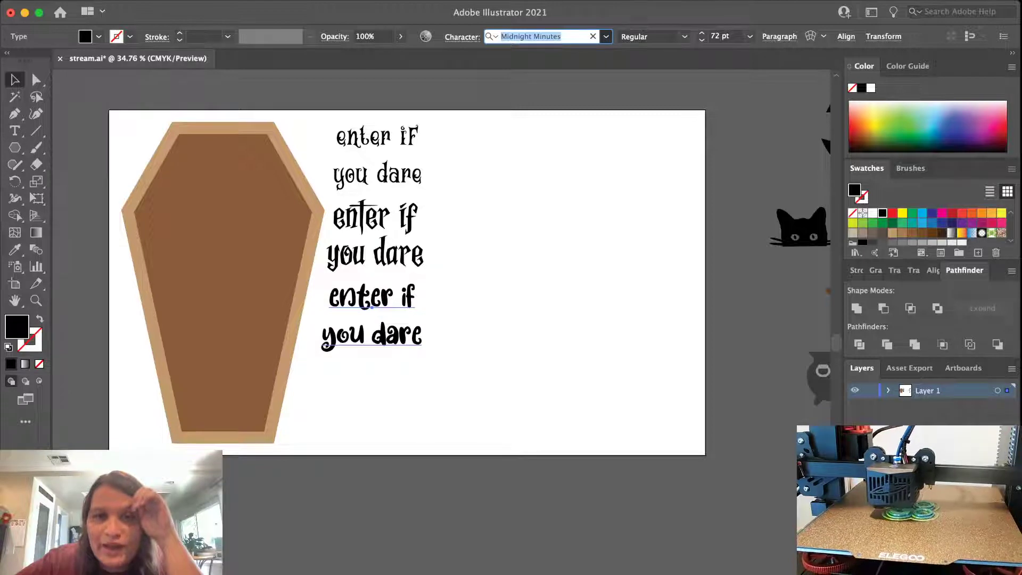
key(Down)
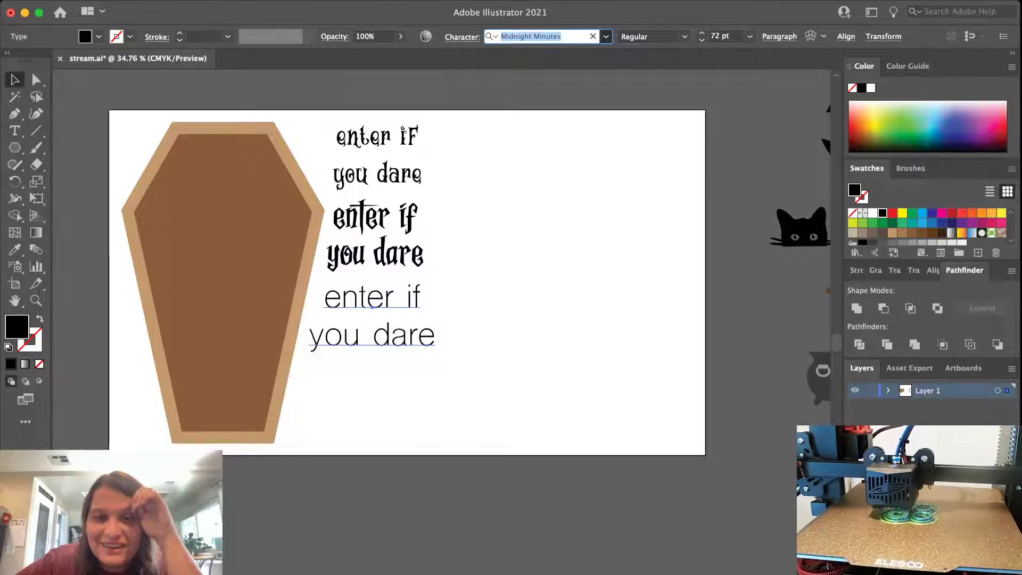
key(Down)
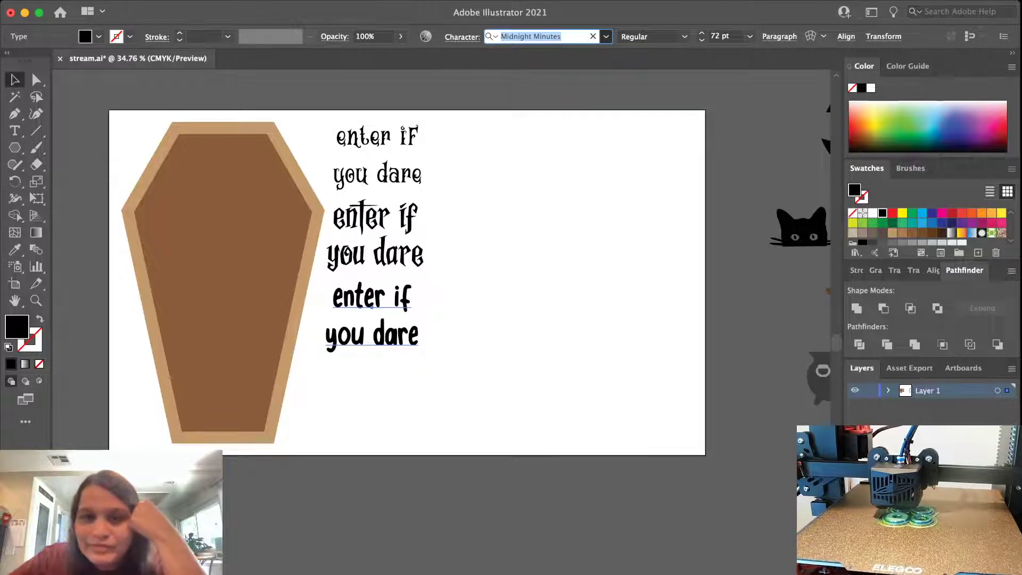
key(Down)
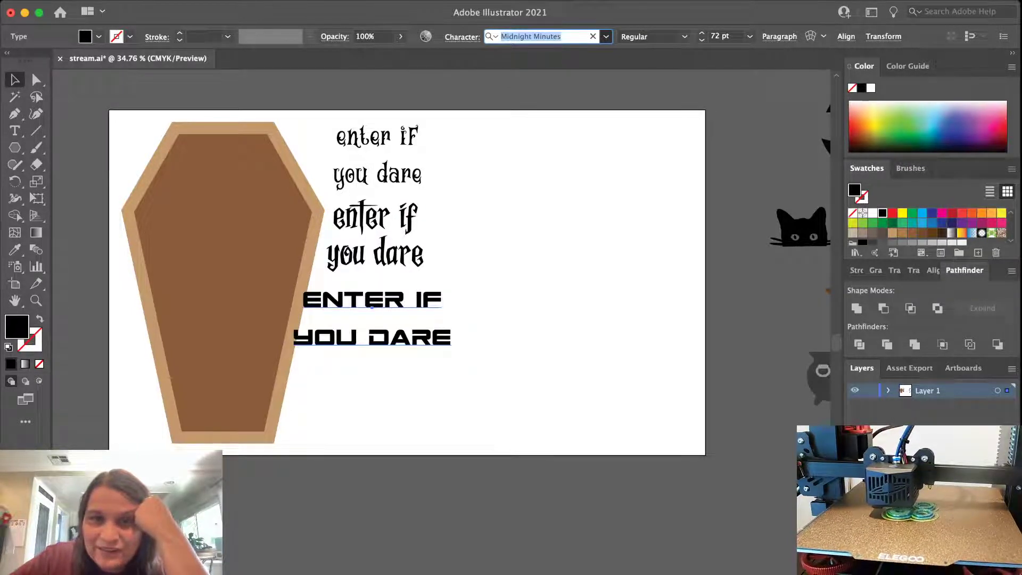
key(Down)
key(Down)
key(Down)
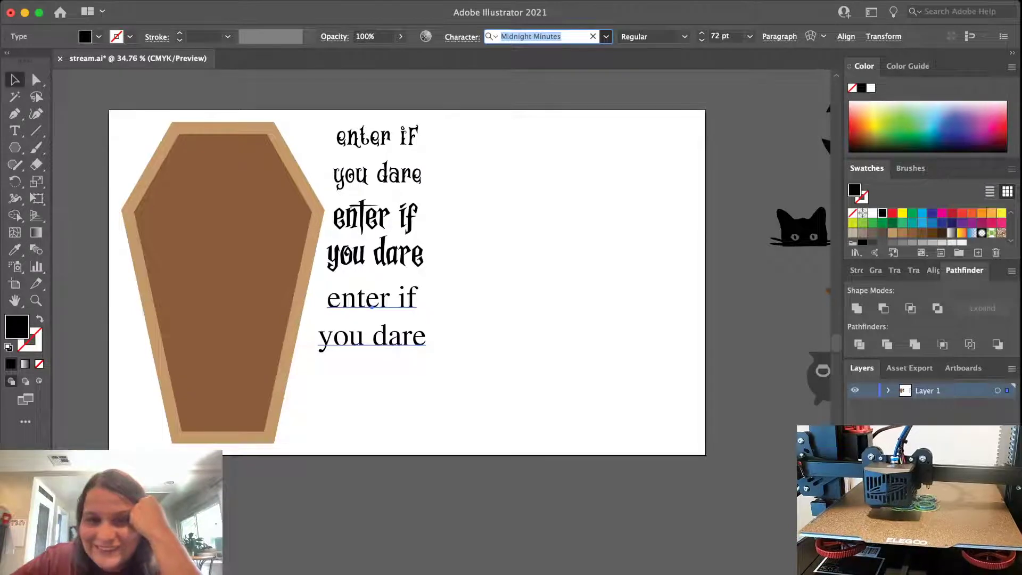
key(Down)
key(Down)
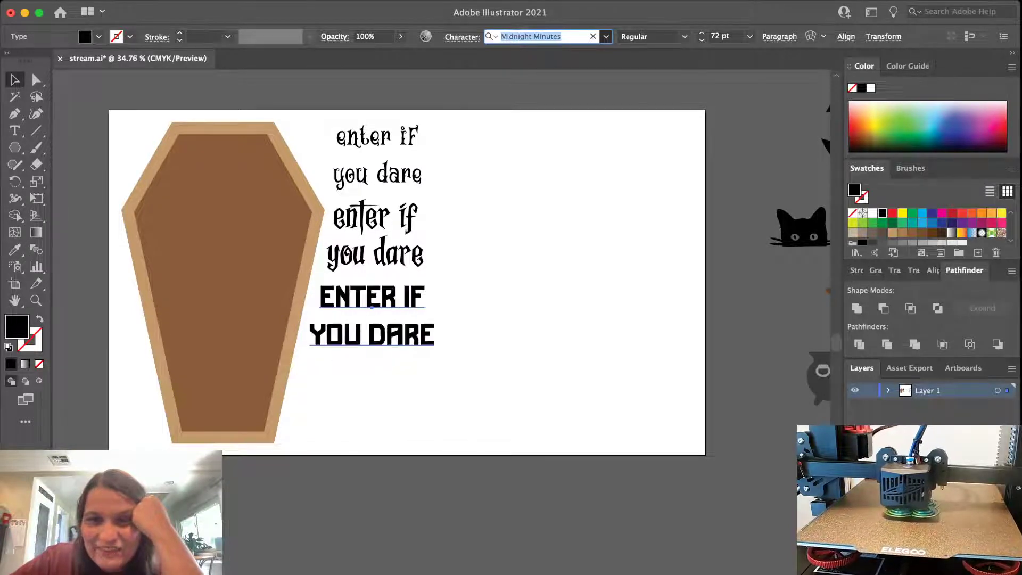
key(Down)
key(Down)
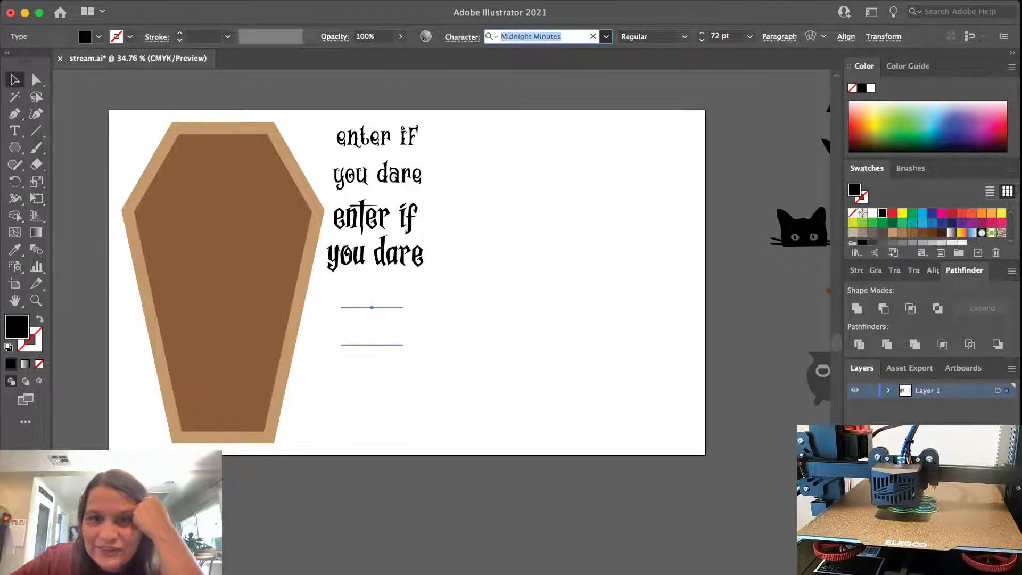
key(Down)
key(Down)
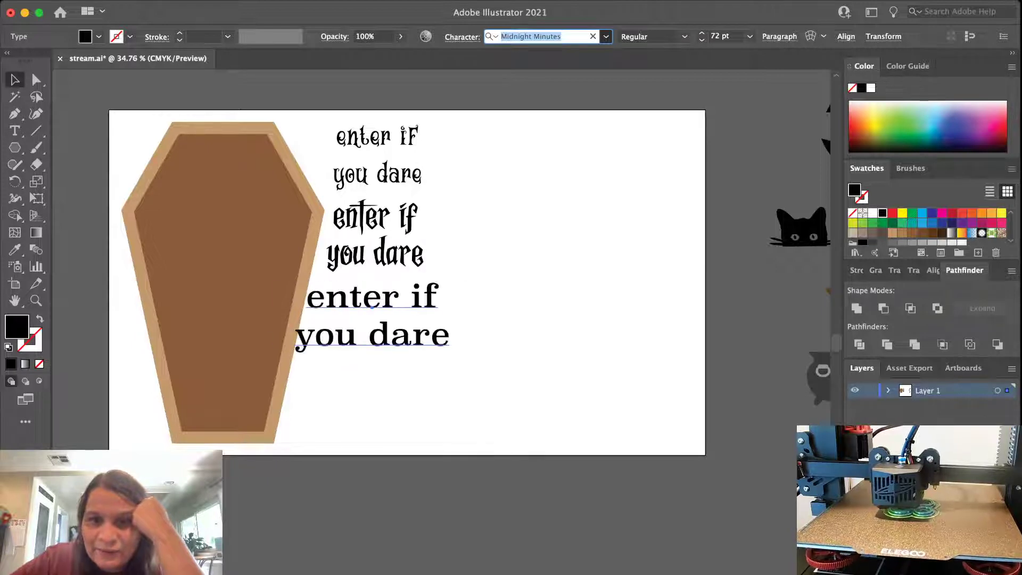
key(Down)
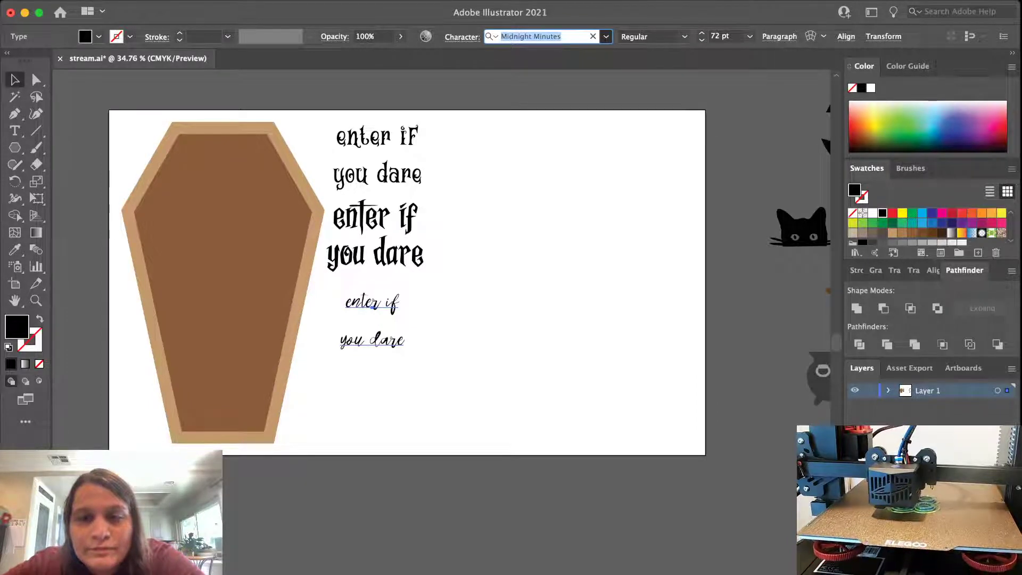
key(Down)
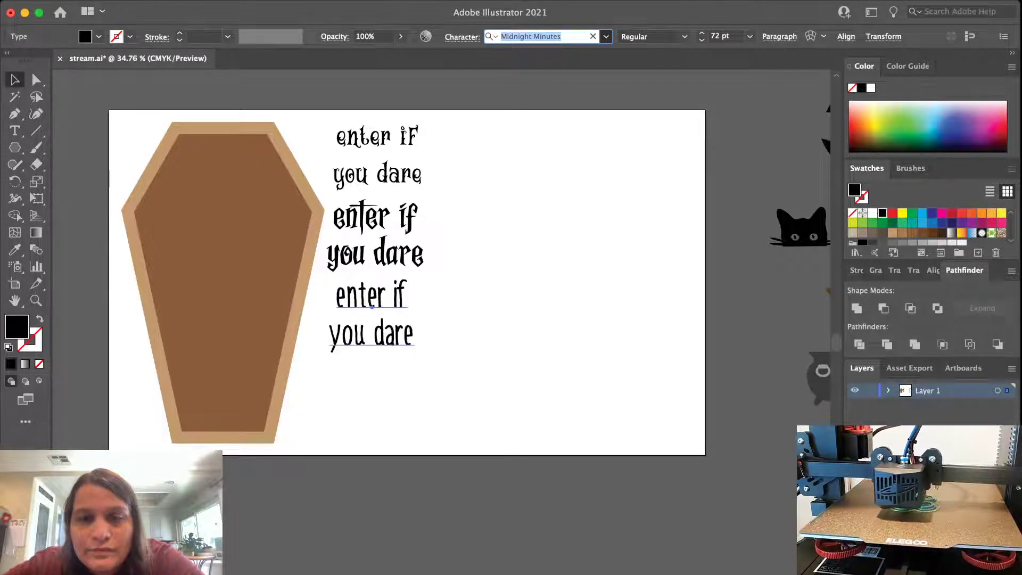
key(Down)
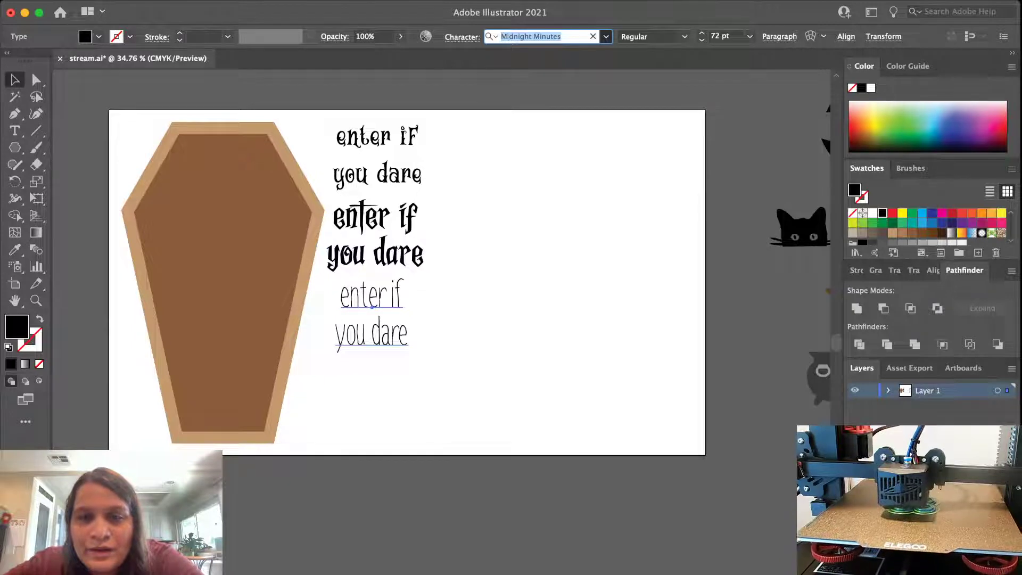
key(Down)
key(Down)
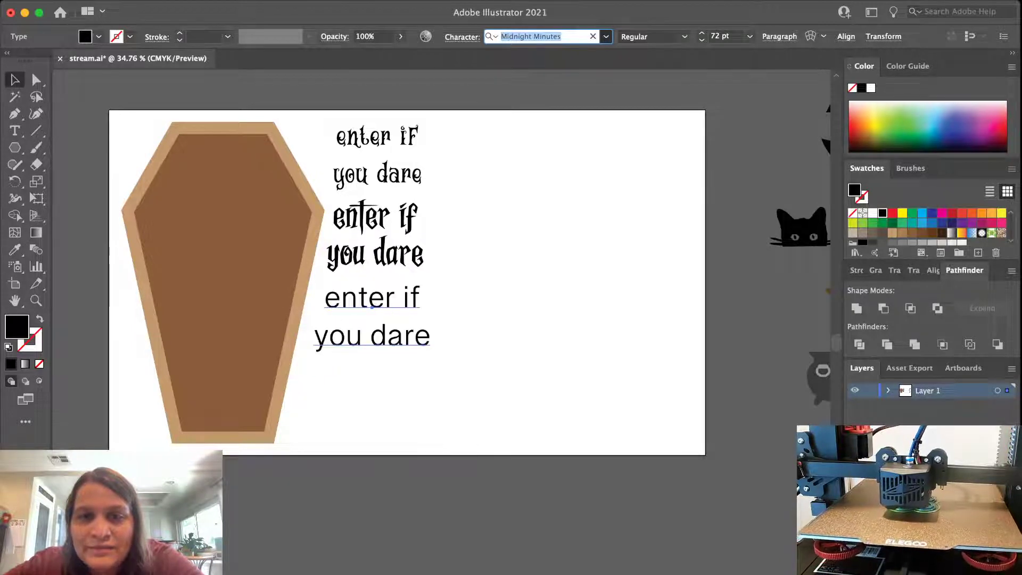
key(Down)
key(Down)
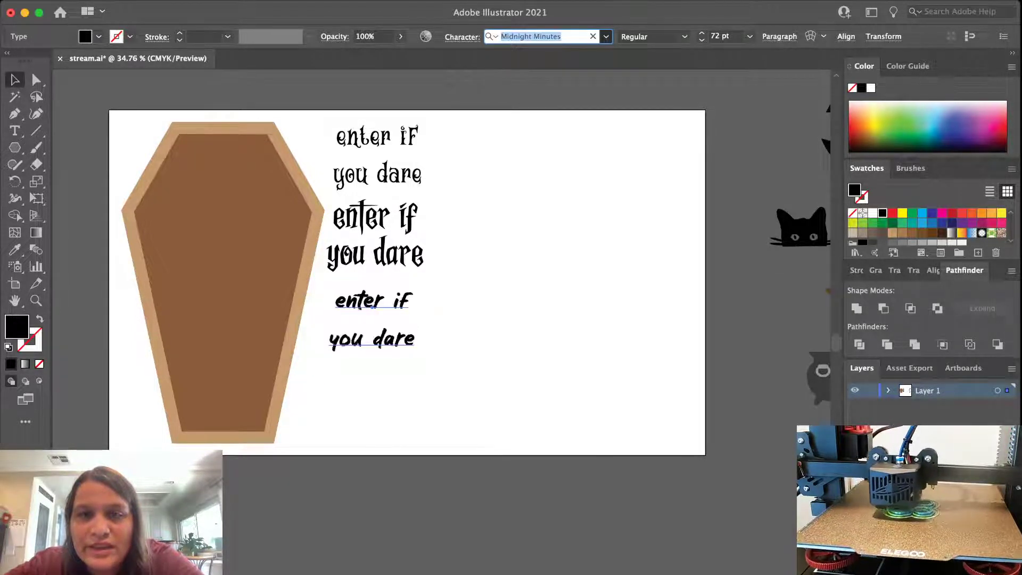
key(Down)
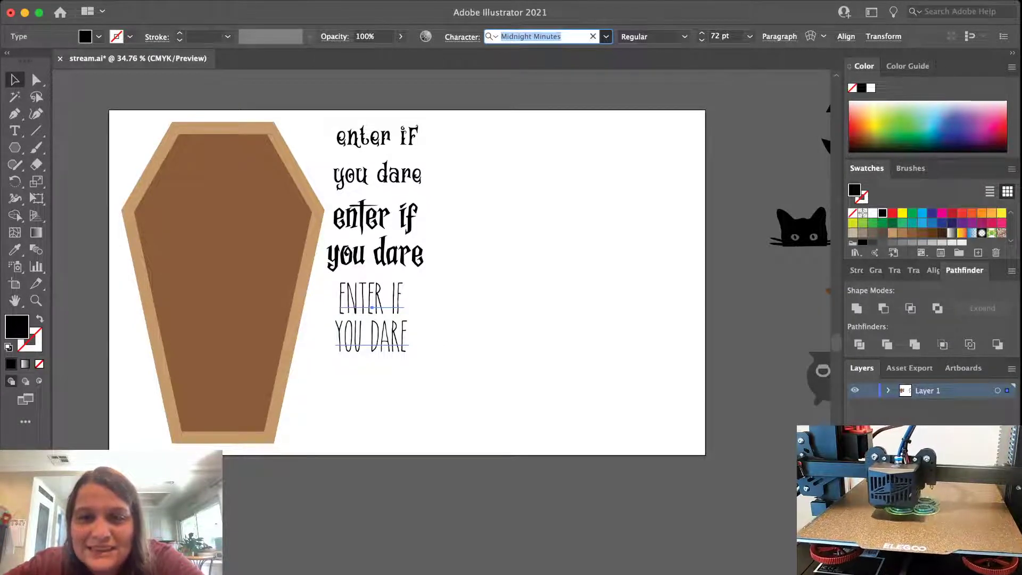
key(Down)
key(Down)
key(Down)
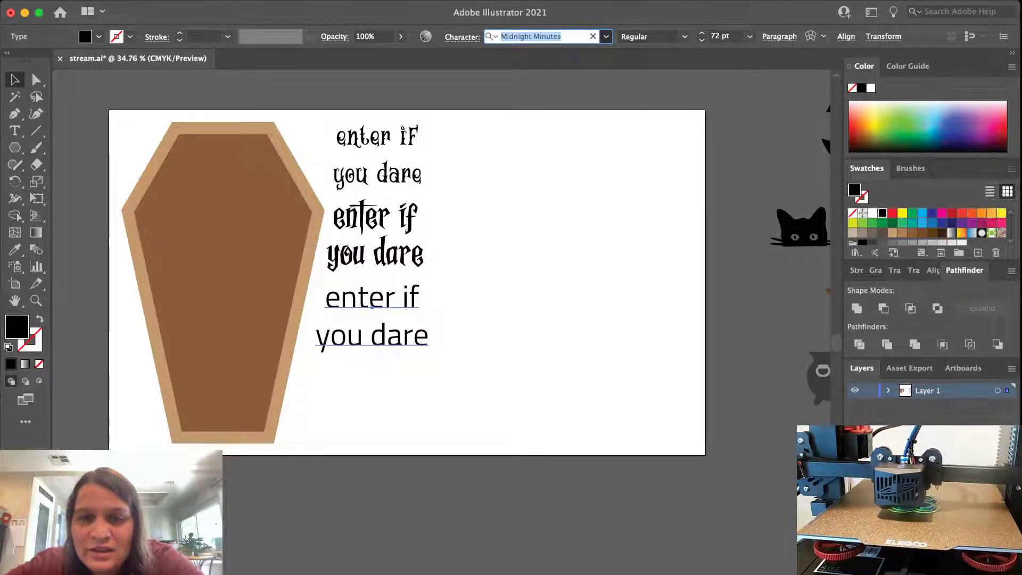
key(Down)
key(Down)
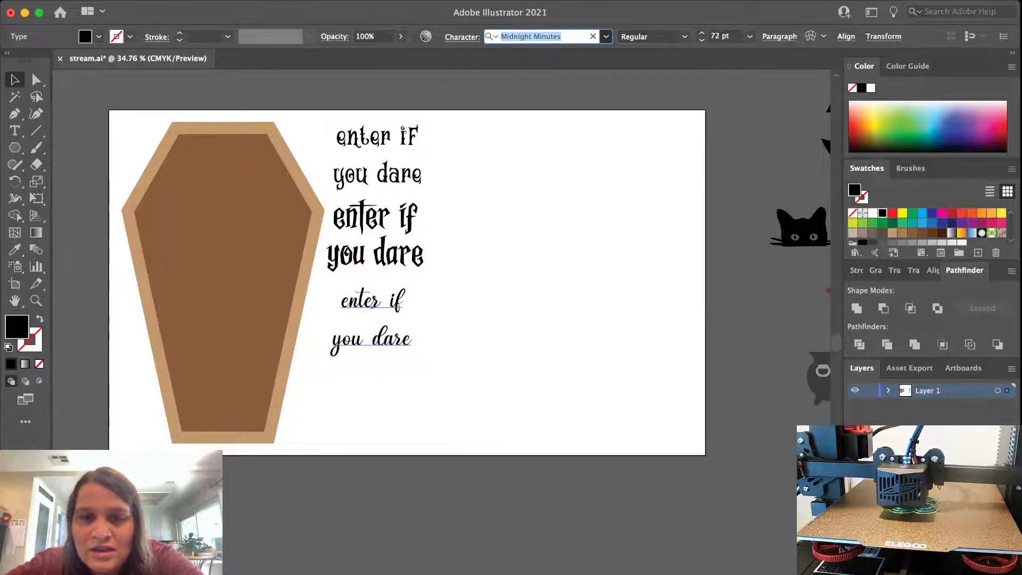
key(Down)
key(Down)
key(Down)
key(Down)
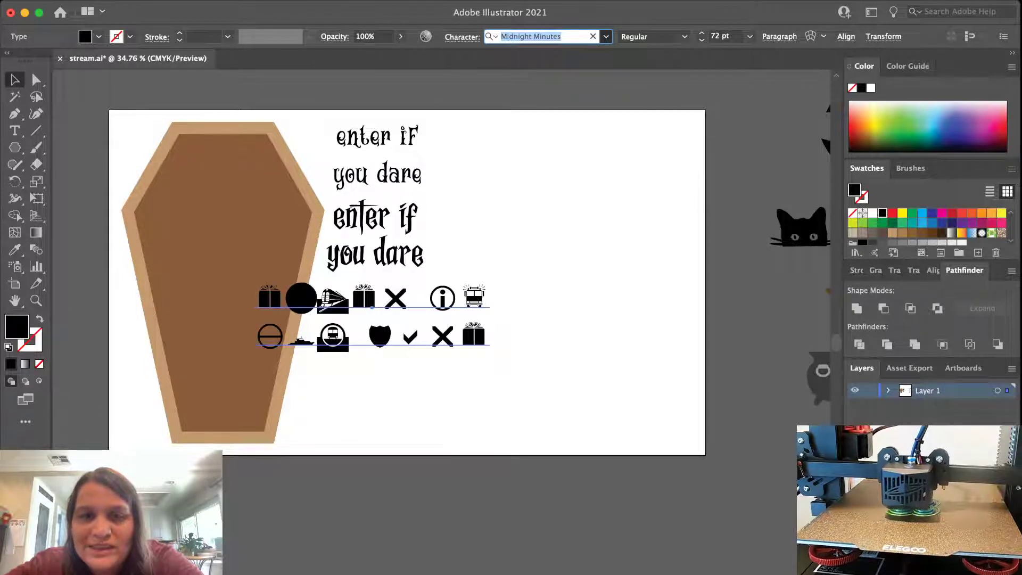
key(Down)
key(Down)
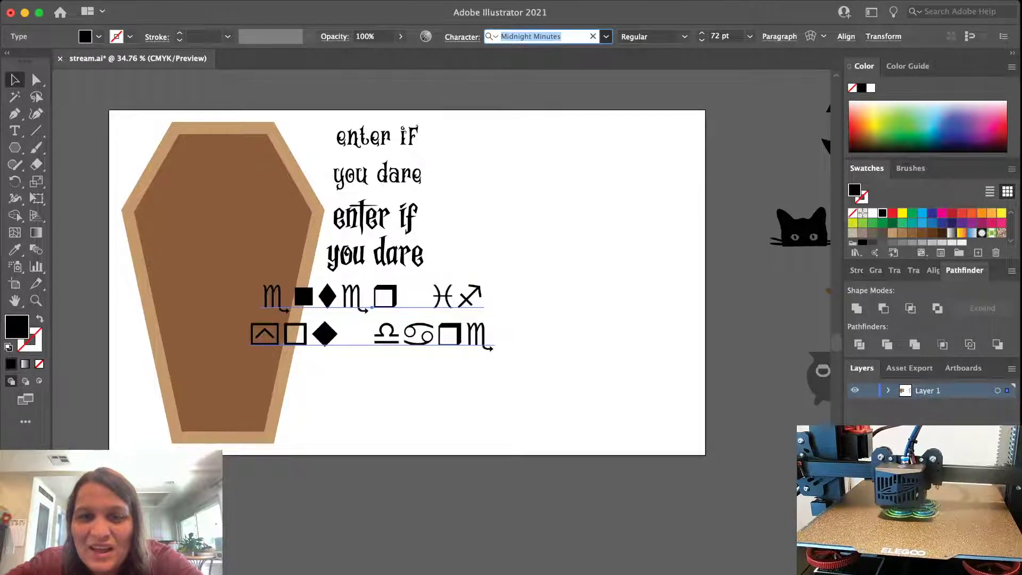
key(Down)
key(Down)
key(Down)
key(Down)
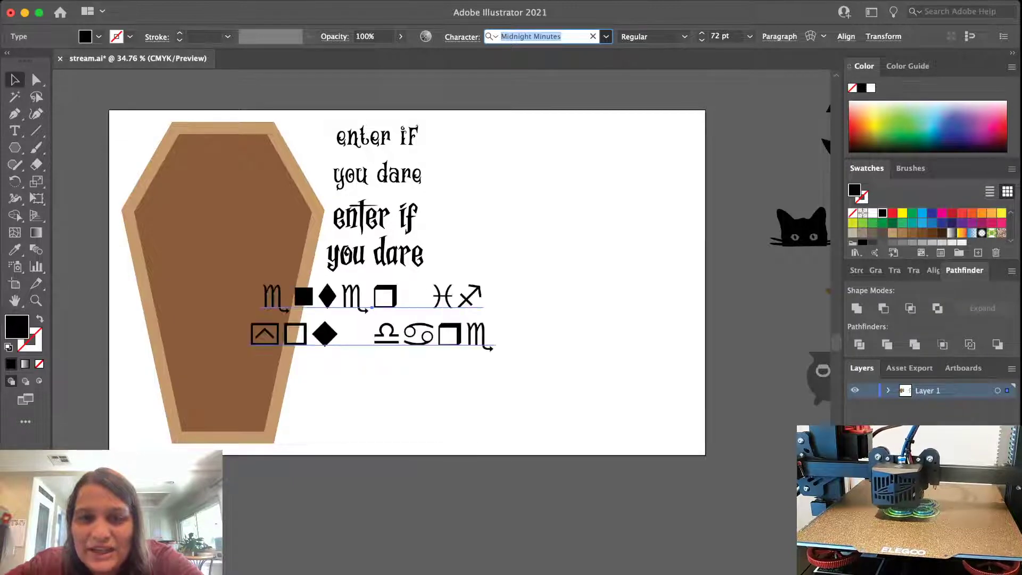
key(Down)
key(Down)
key(Down)
key(Down)
key(Down)
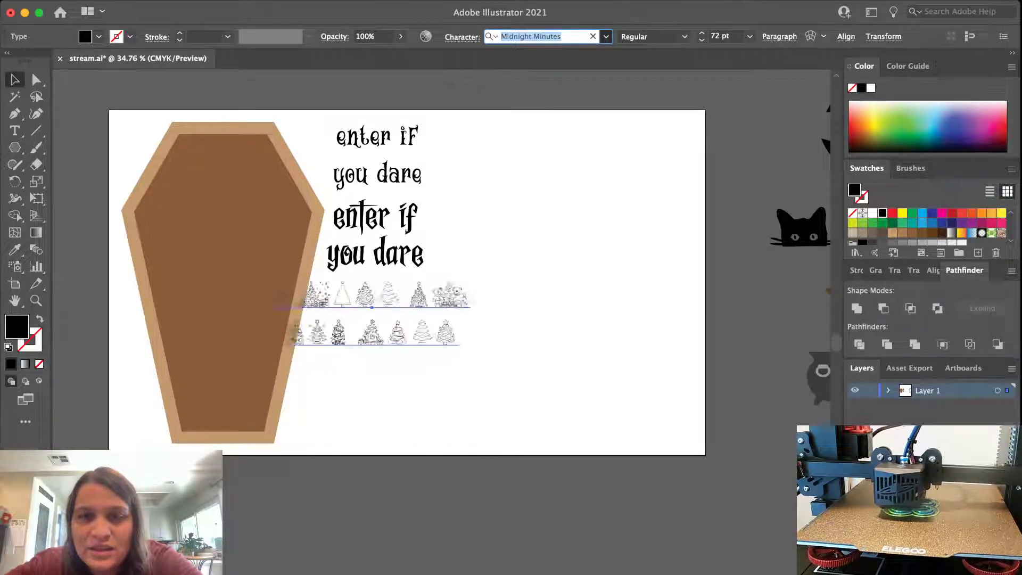
key(Down)
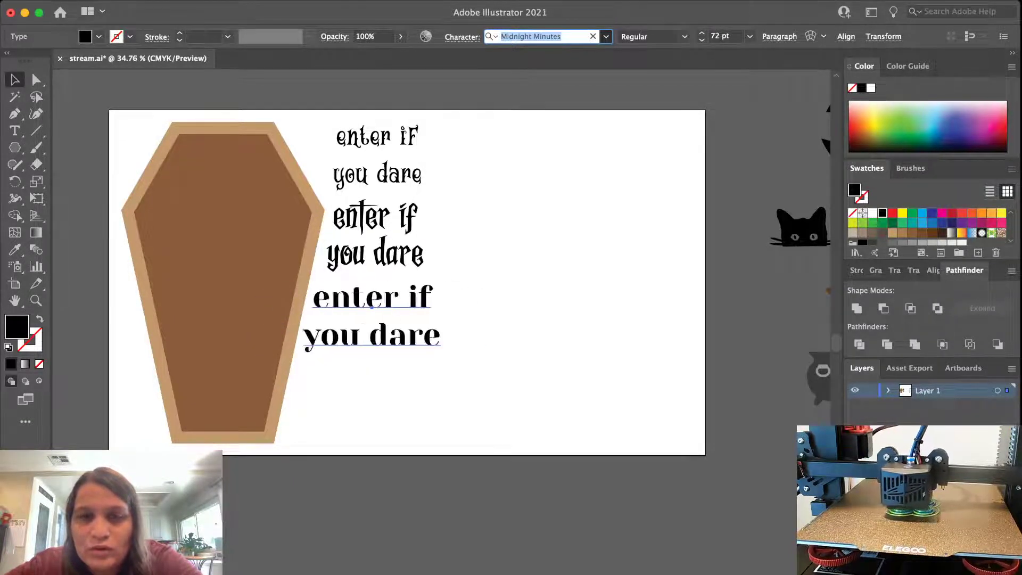
key(Down)
key(Down)
key(Down)
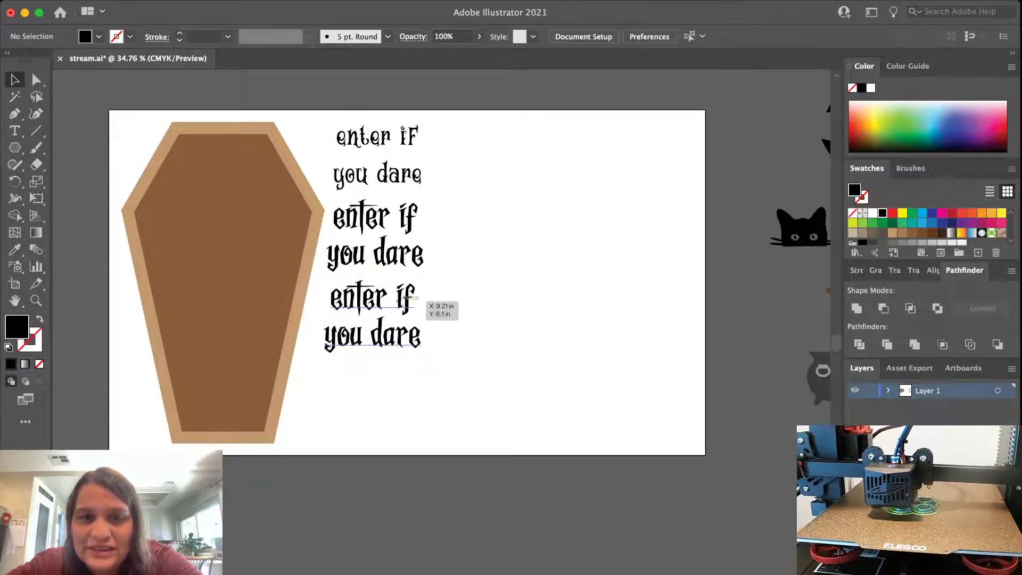
Delete the third, lowest copy of the "enter if you dare" lettering
click(397, 301)
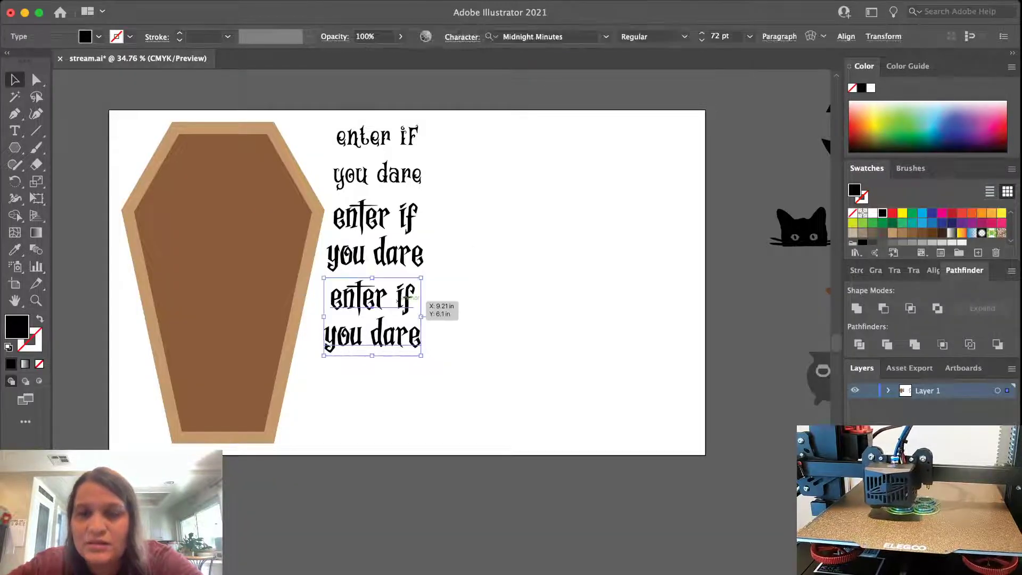
key(Delete)
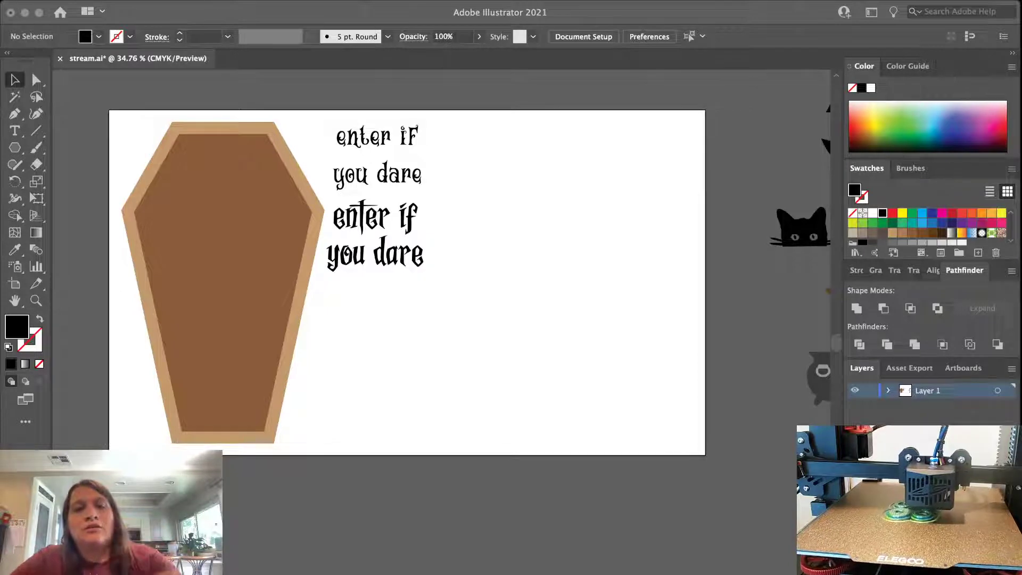
Copy the Midnight Minutes lettering to the empty area below it and set the copy's font to The Nightmare
click(387, 213)
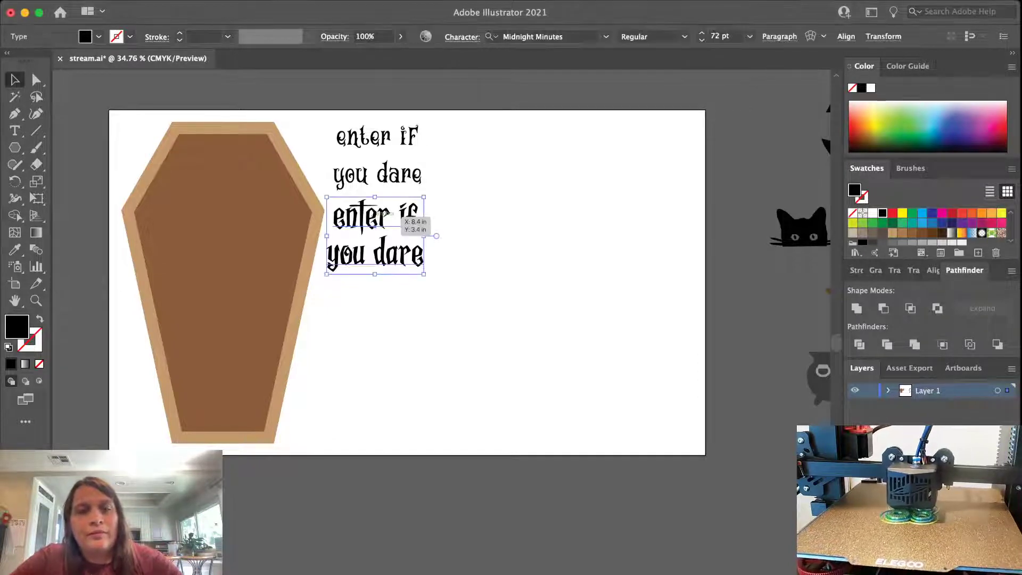
drag(387, 213, 390, 334)
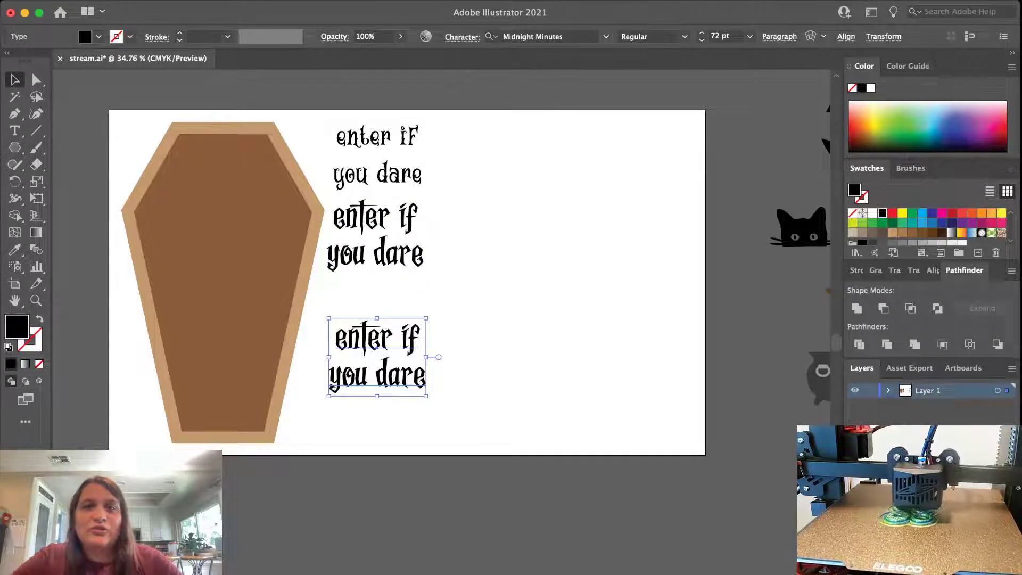
click(531, 37)
text(the)
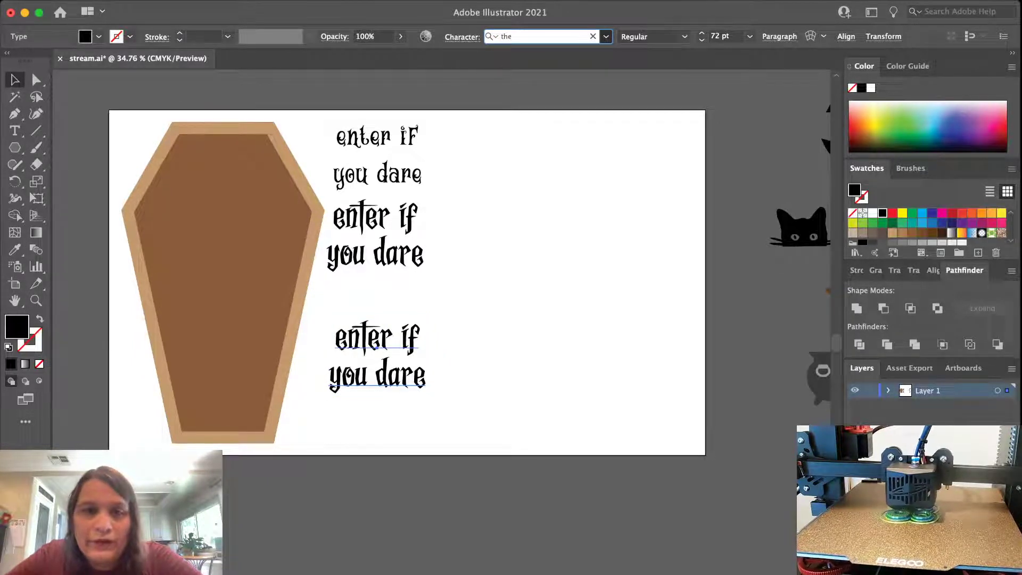
key(Return)
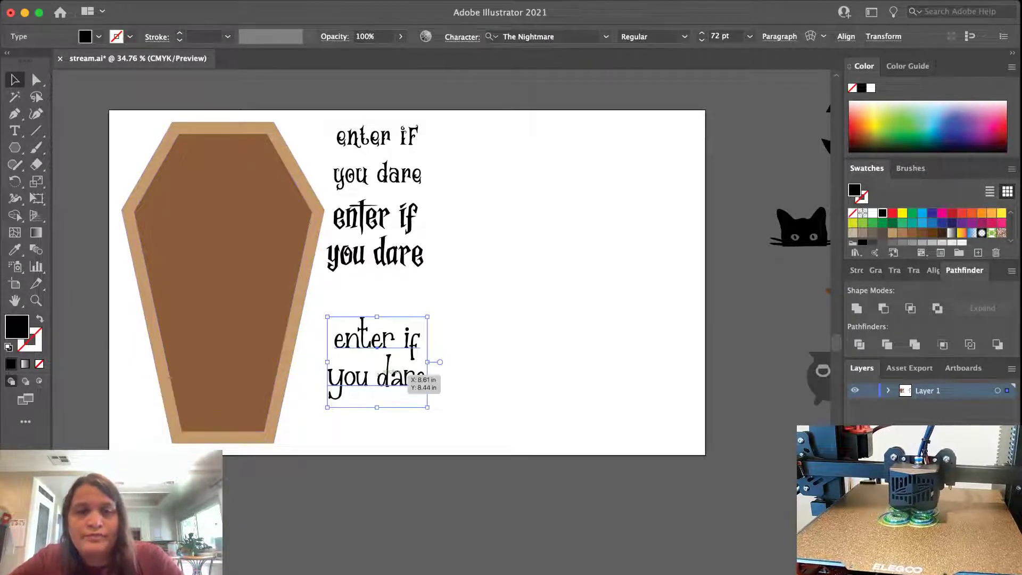
Retype the lowest lettering as "Enter if" and "You dare!" on two centred lines in The Nightmare font
key(t)
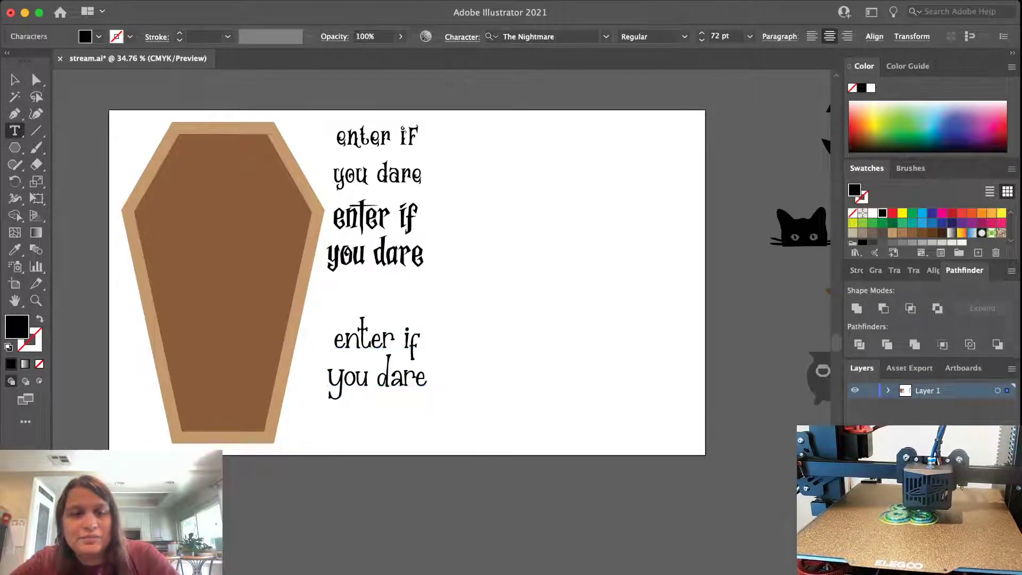
drag(331, 335, 428, 385)
text(Ent)
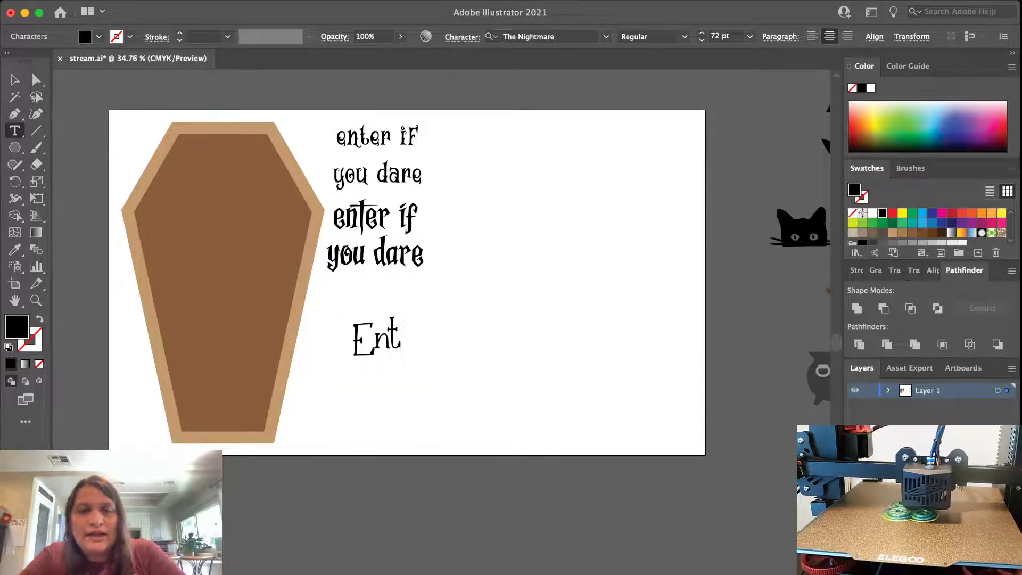
text(er if)
key(Return)
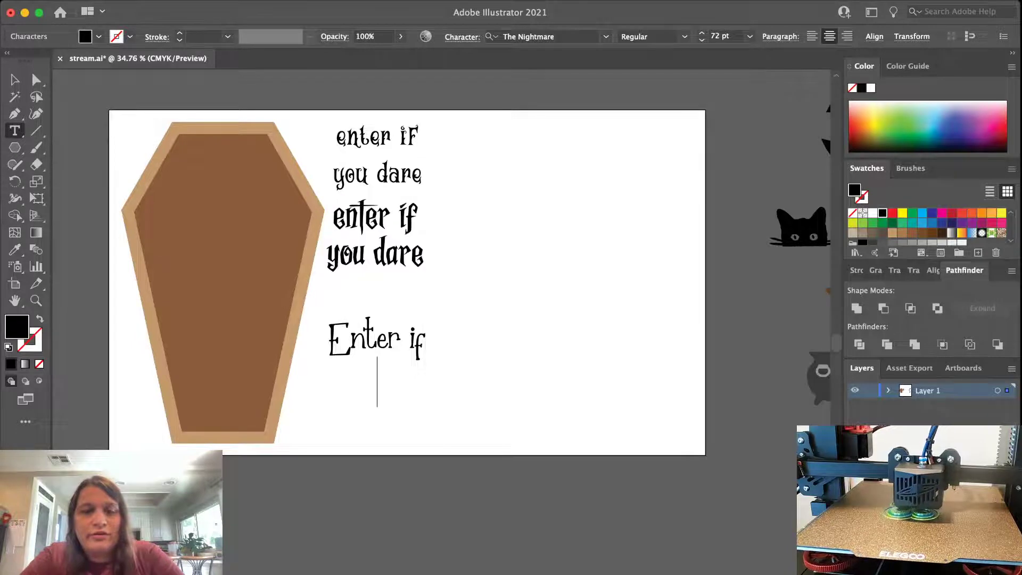
text(y)
key(BackSpace)
text(Y)
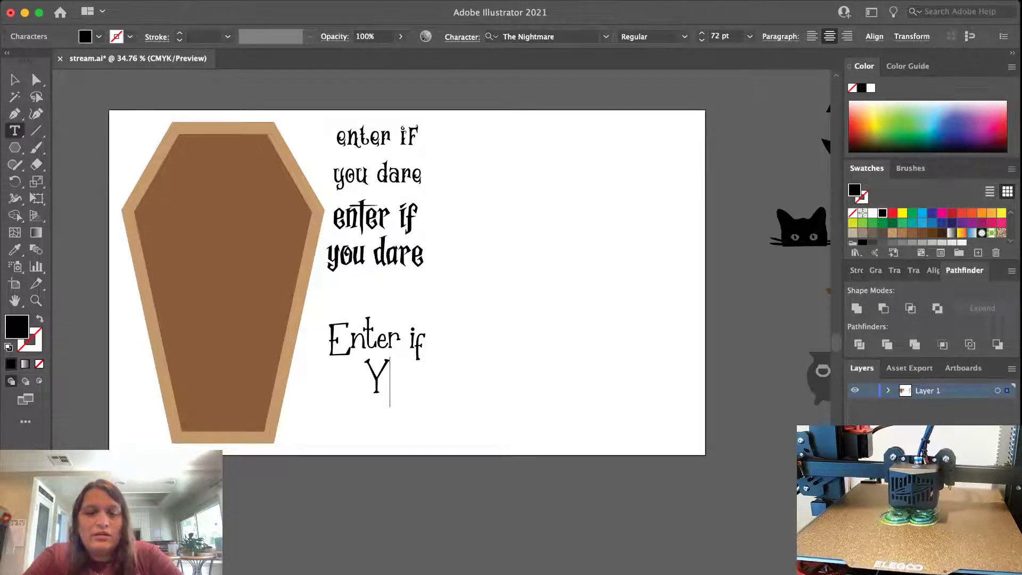
text(ou dare)
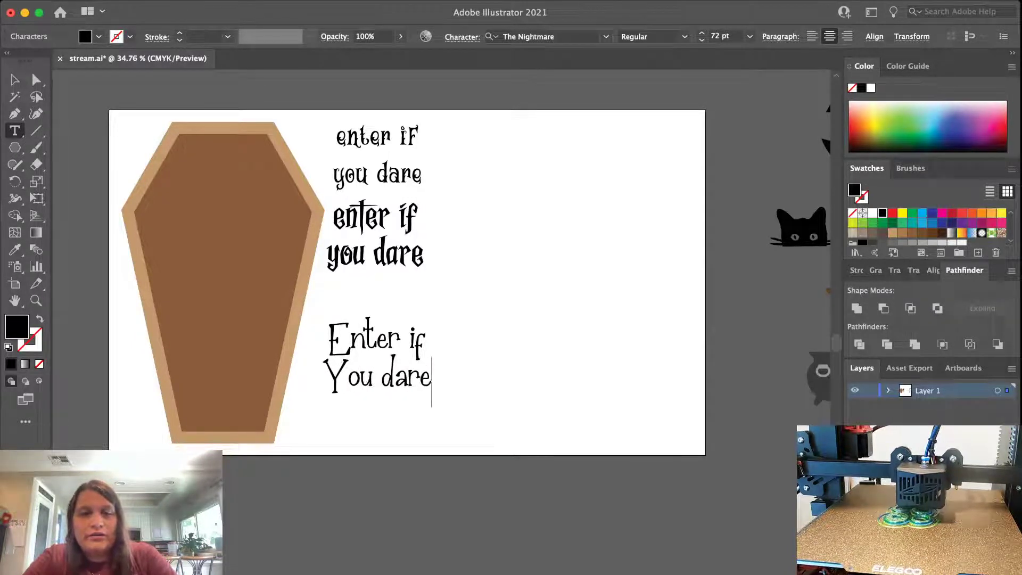
text(!)
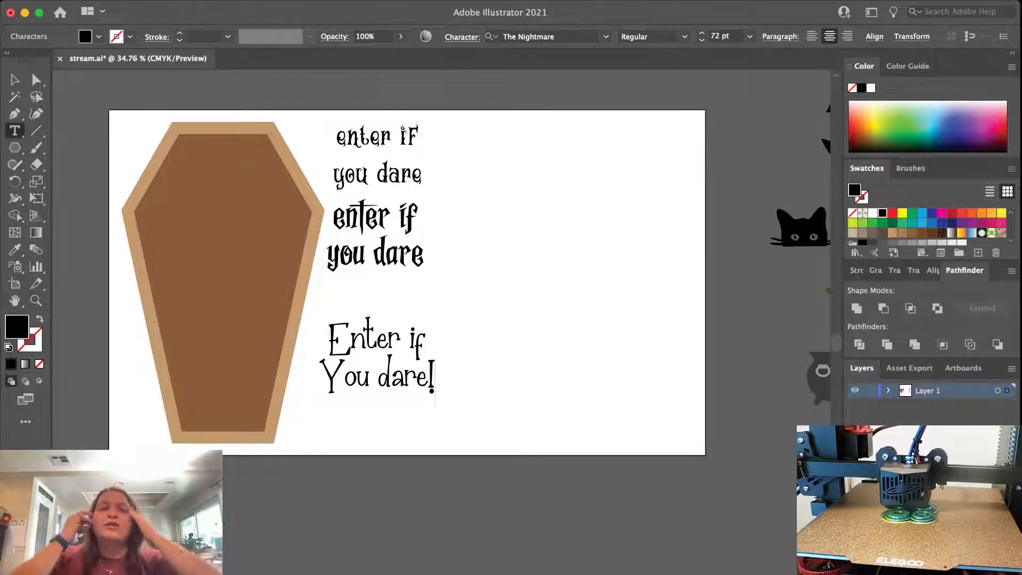
Add the characters "!", "¡" and "|" after "You dare!" and insert a space before the first exclamation mark
scroll(408, 394, up, 5)
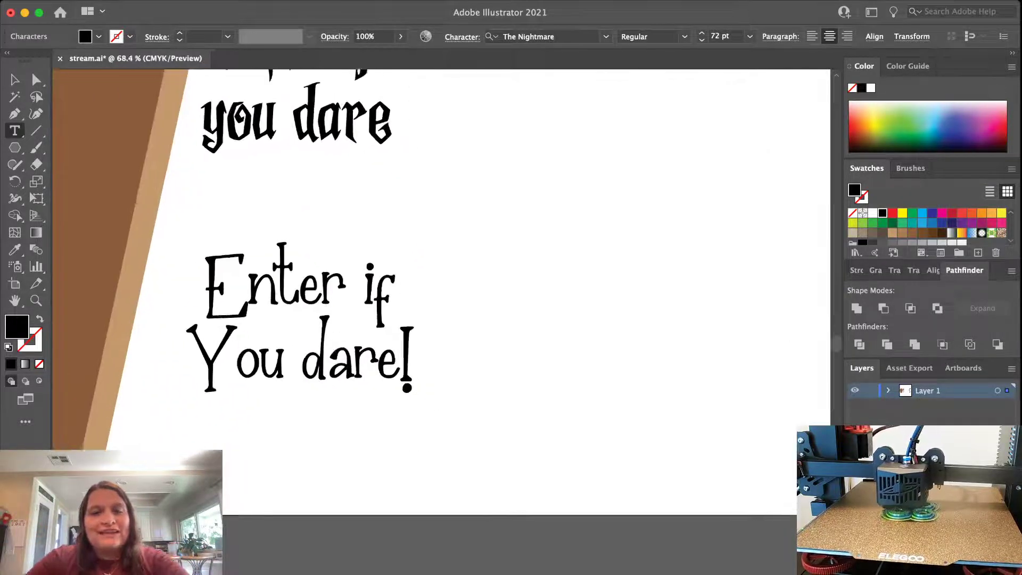
key(Escape)
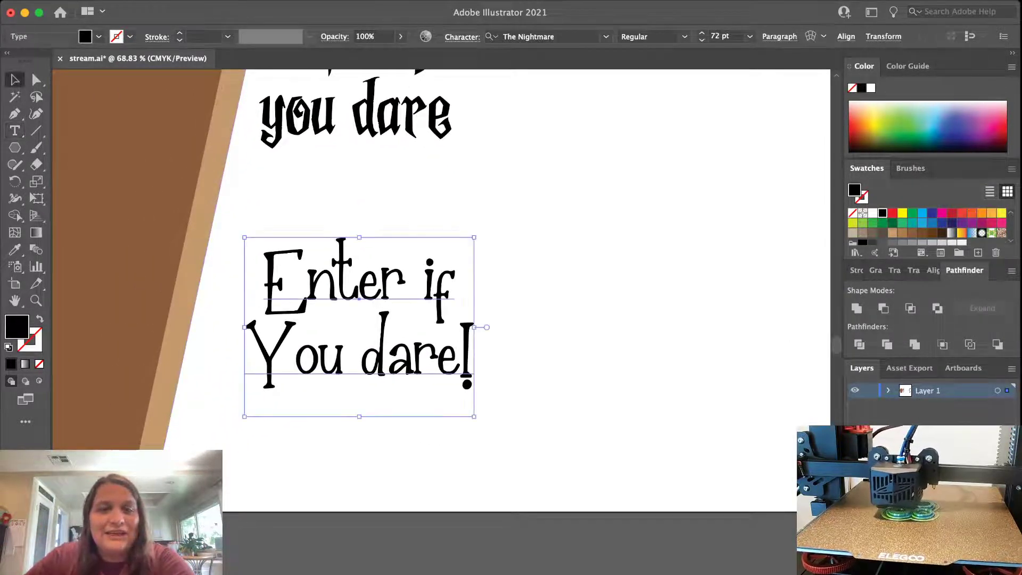
scroll(383, 415, up, 4)
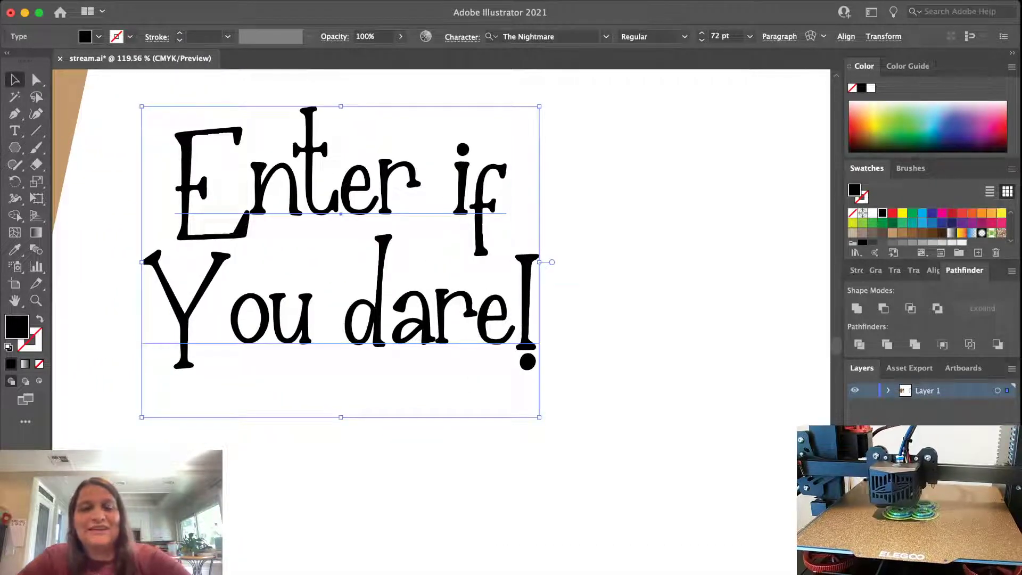
key(t)
click(515, 319)
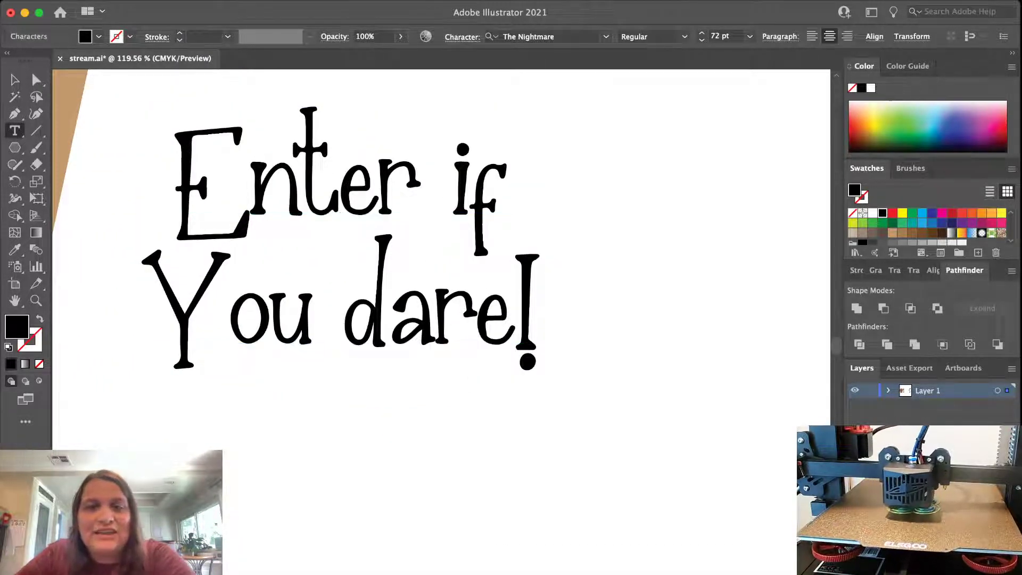
key(shift+Right)
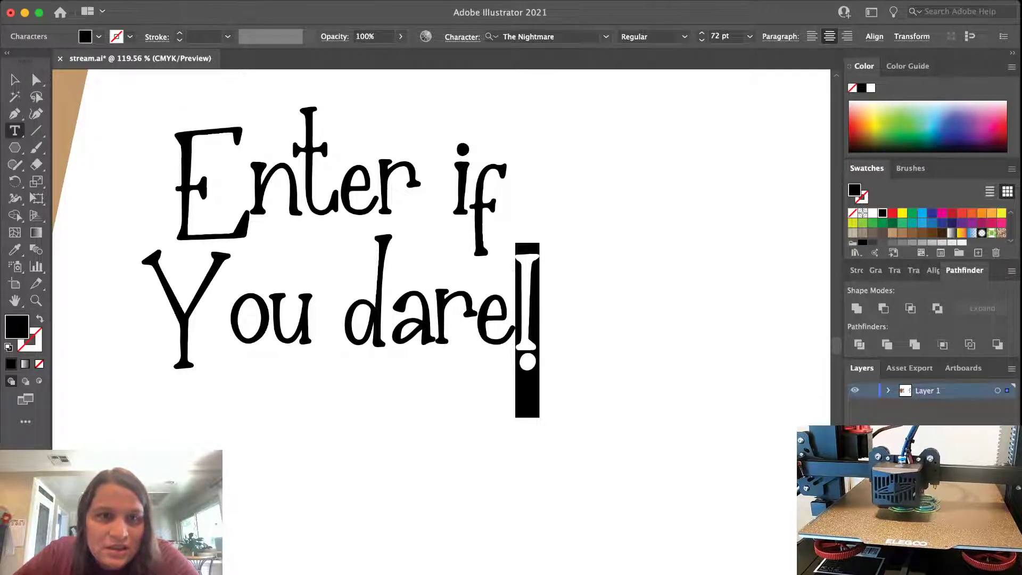
key(Right)
text(!)
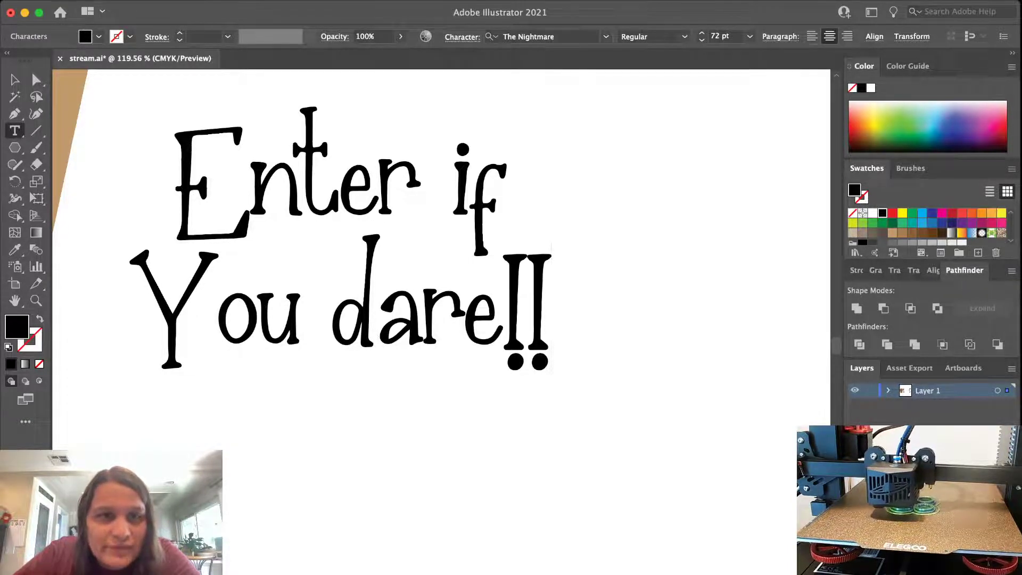
text(¡)
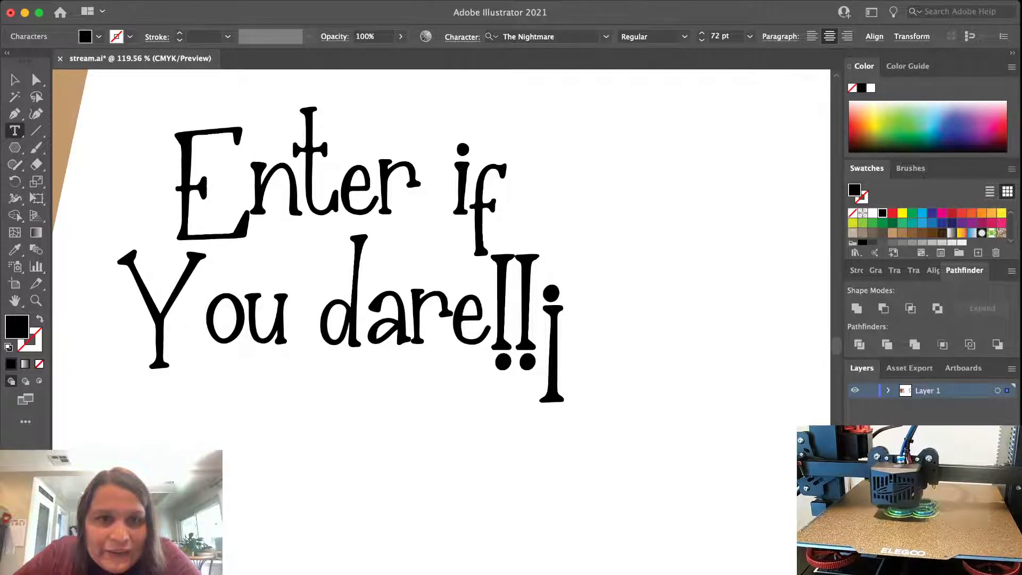
text(|)
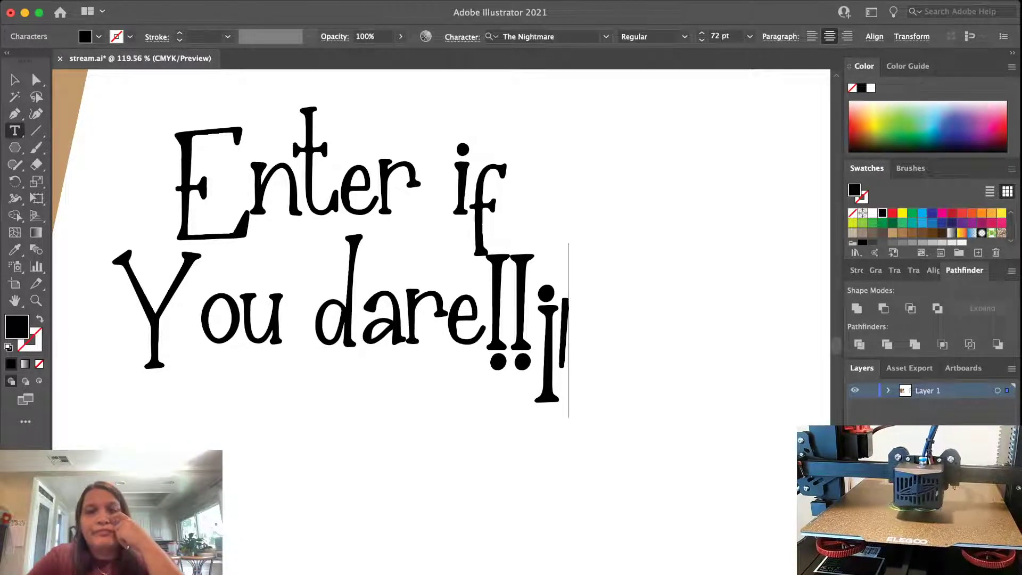
click(487, 314)
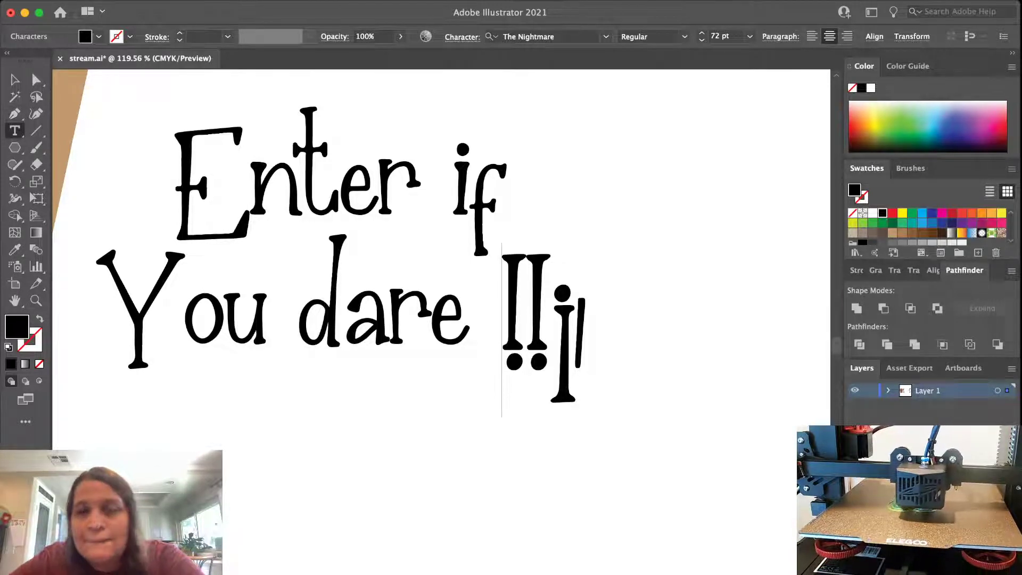
key(Escape)
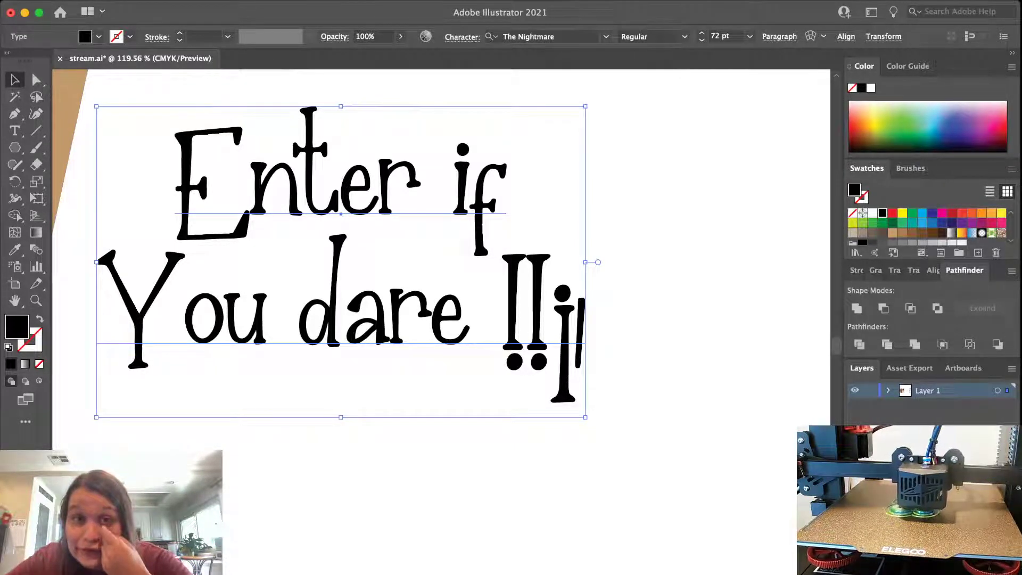
Convert the "Enter if You dare" lettering to outlines and ungroup it into separate letter shapes
key(shift+super+a)
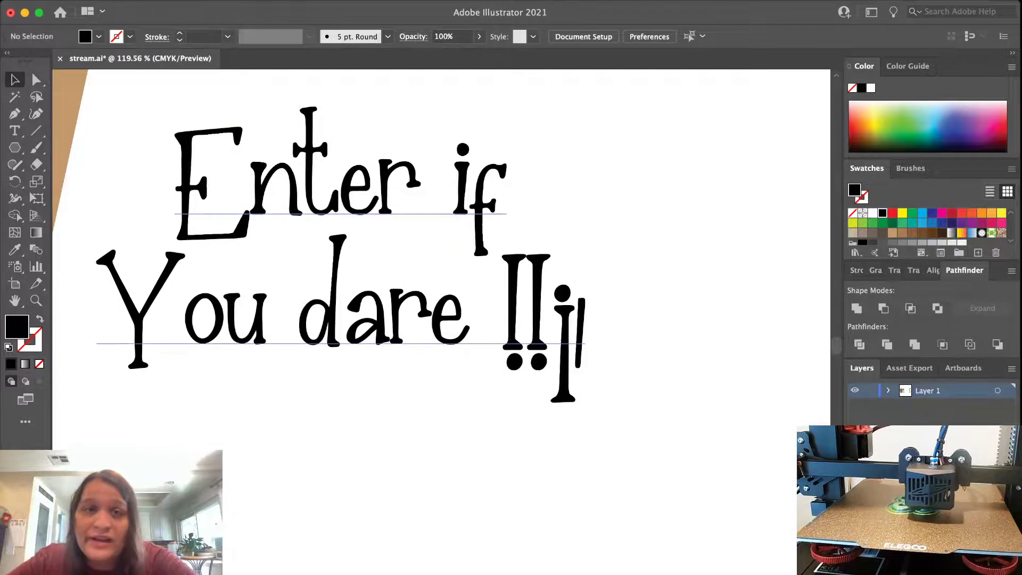
key(super+a)
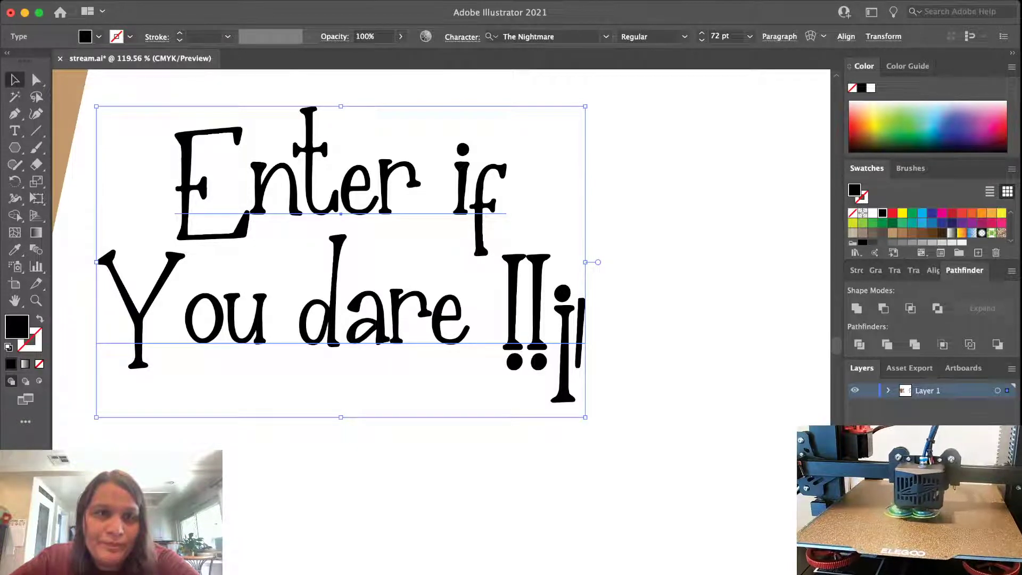
key(super+shift+o)
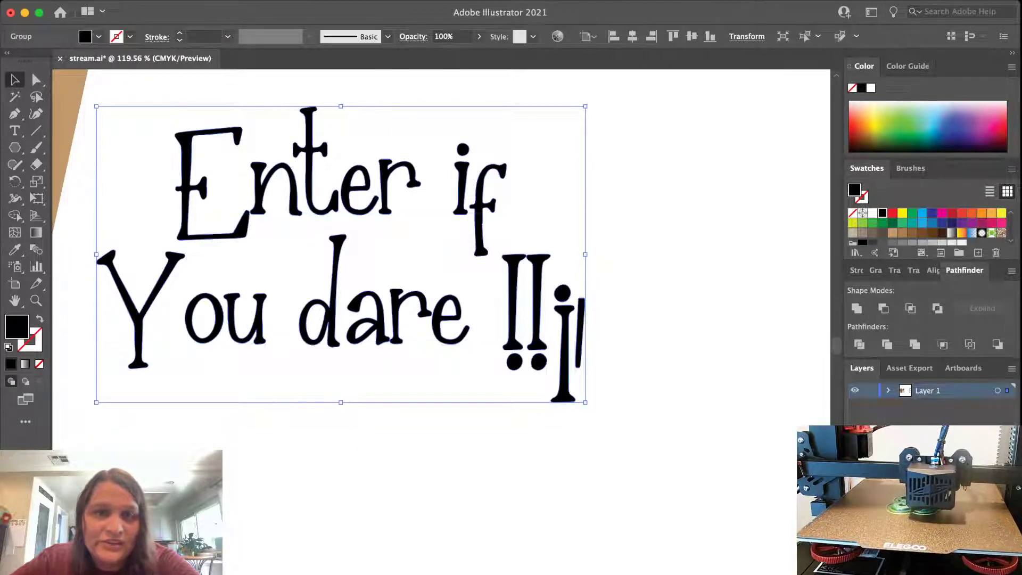
key(super+shift+a)
click(533, 307)
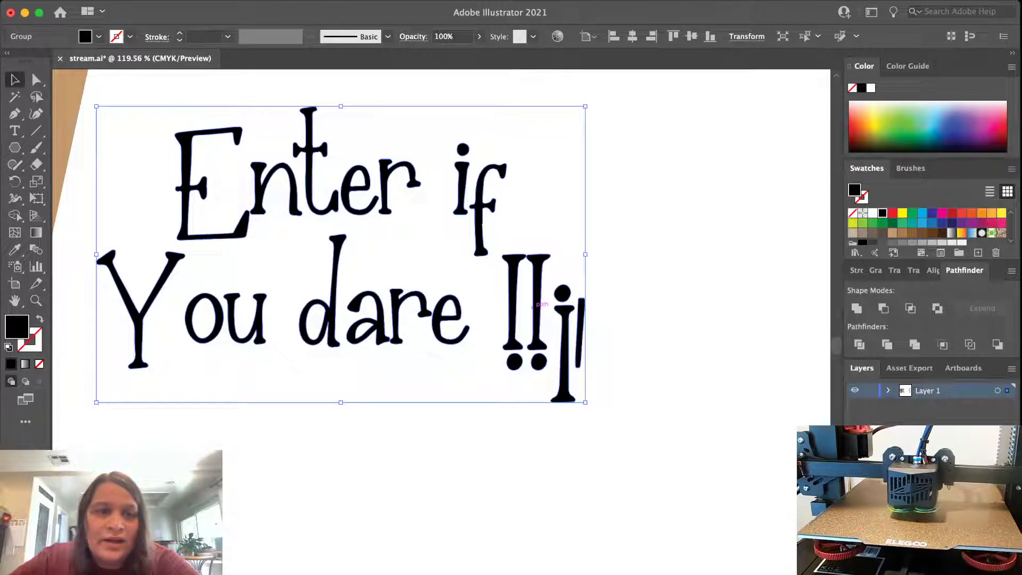
key(super+shift+a)
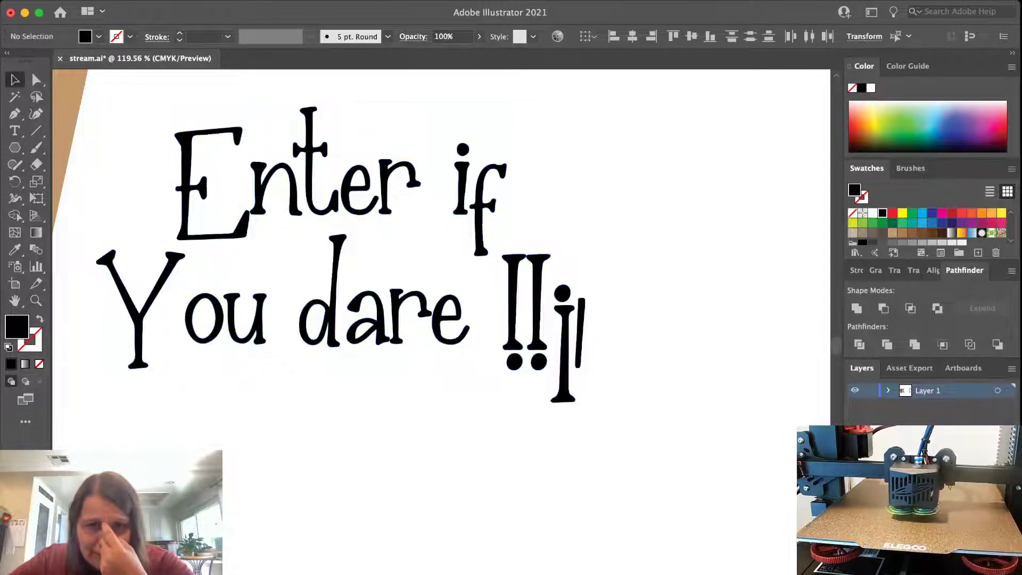
Delete both upright exclamation marks and the stem of the inverted one, leaving its dot and the vertical bar
drag(499, 314, 536, 352)
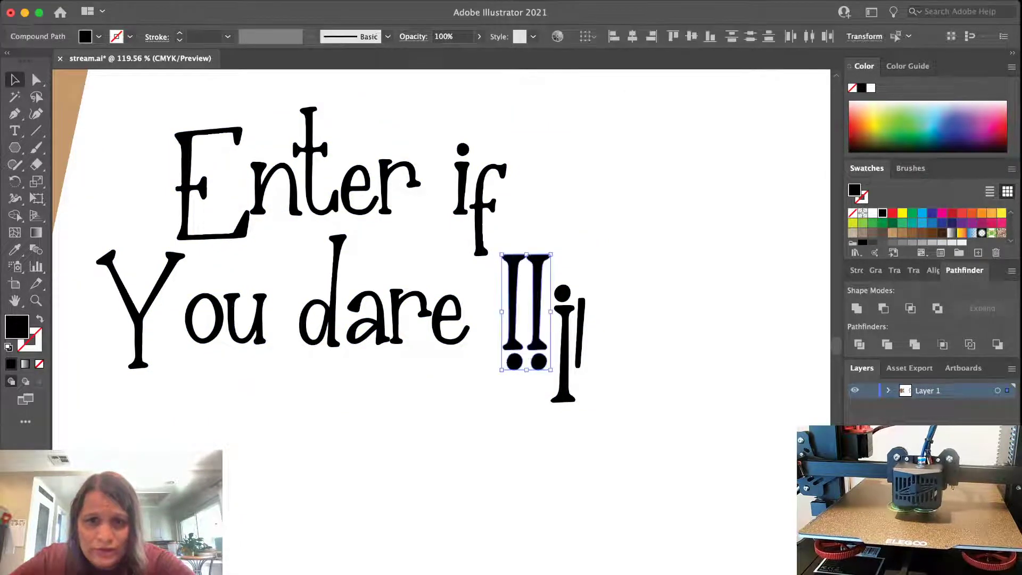
key(Delete)
click(559, 351)
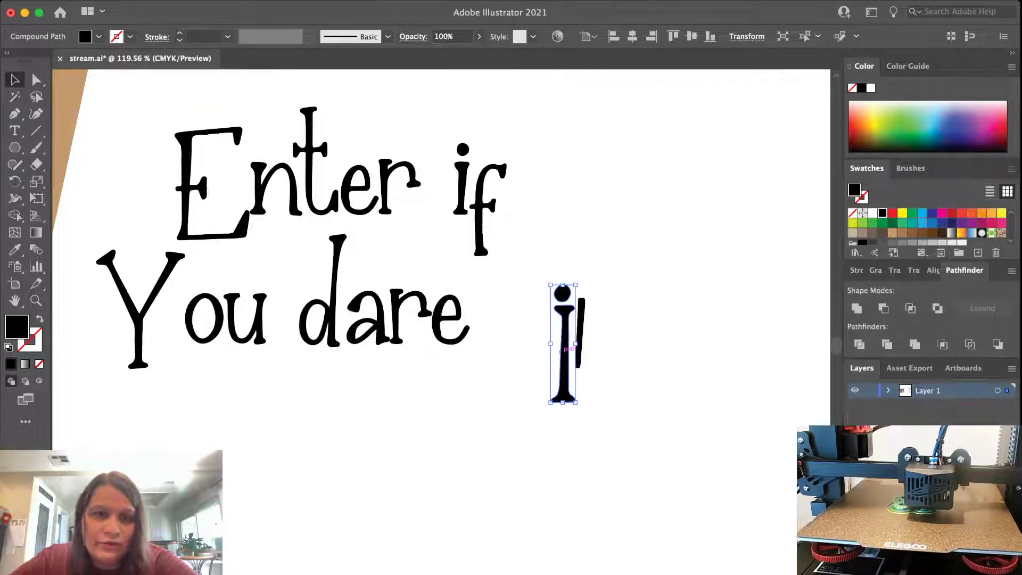
key(super+shift+a)
click(572, 395)
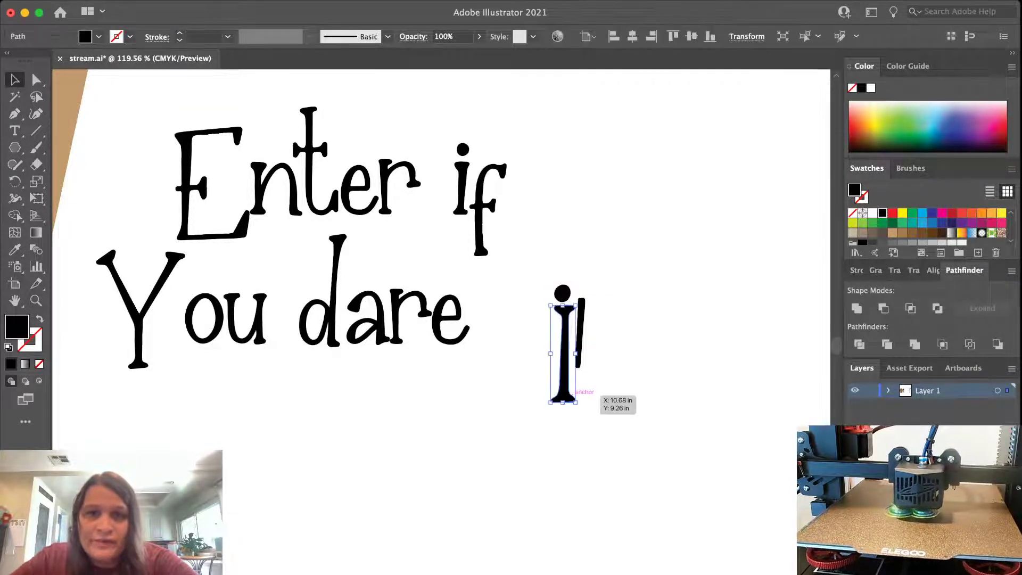
key(Delete)
Place the loose dot below the slanted bar and align the two shapes on their horizontal centres
drag(562, 293, 551, 325)
scroll(574, 379, up, 3)
scroll(570, 376, up, 1)
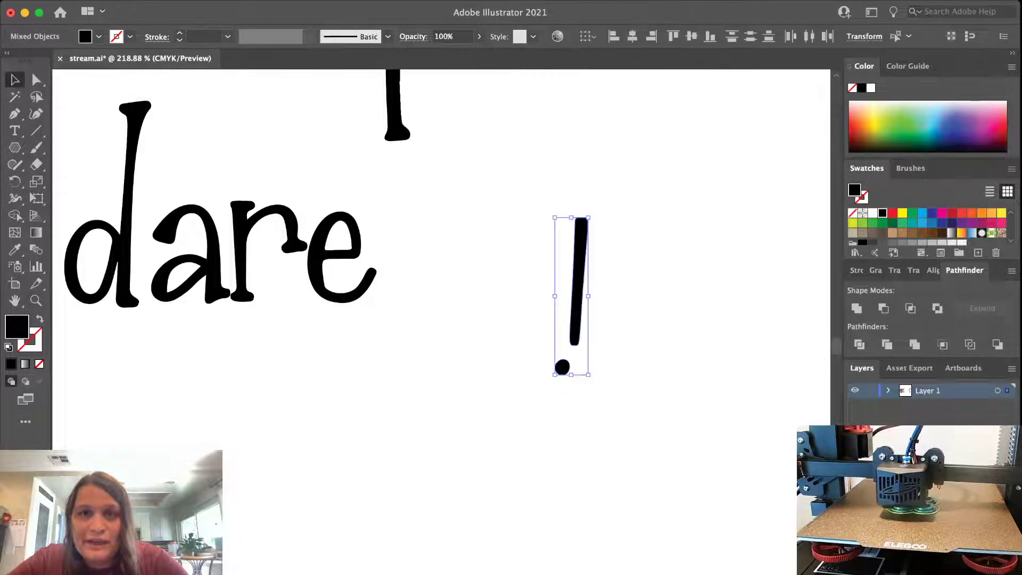
click(633, 36)
click(612, 320)
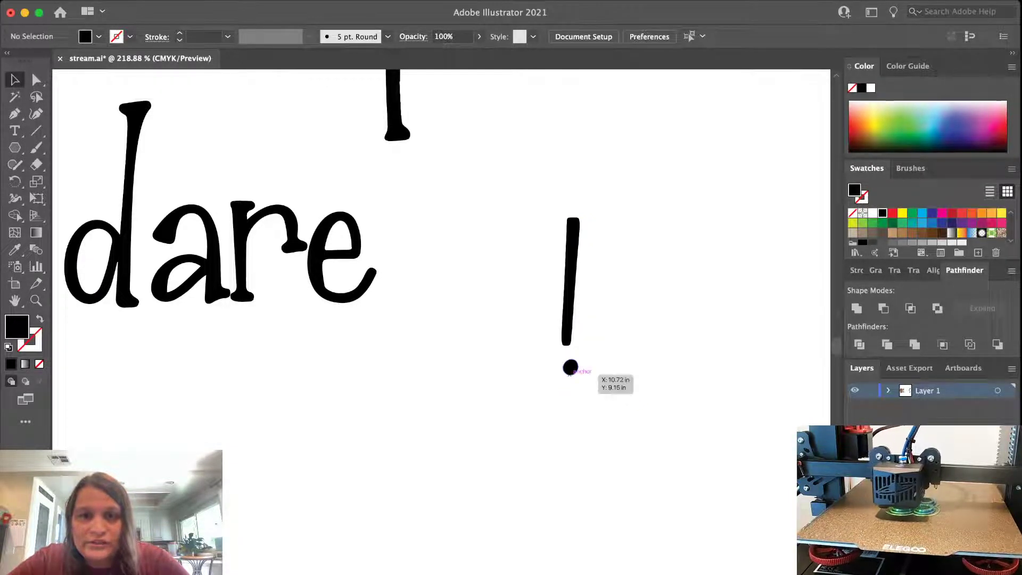
Shift the dot slightly sideways and up so it sits close under the slanted bar's lower end
drag(570, 367, 566, 364)
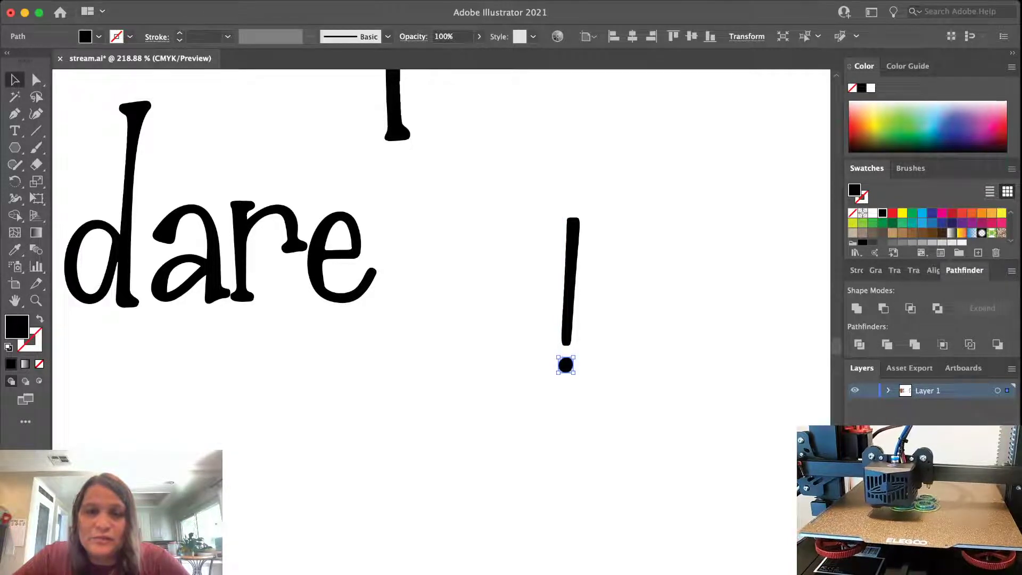
key(Up)
key(Up)
click(548, 403)
drag(548, 403, 581, 333)
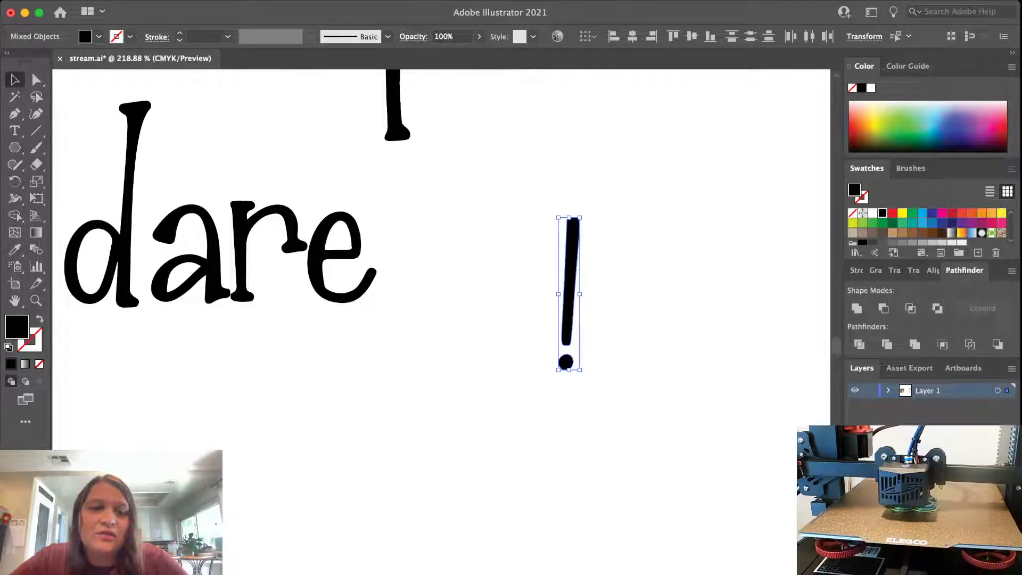
click(613, 341)
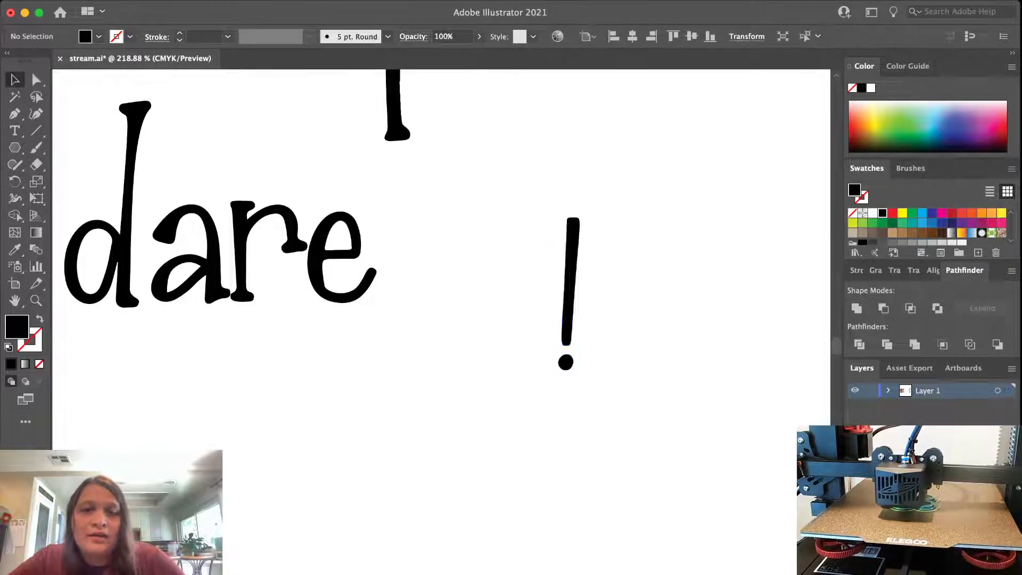
Move the custom exclamation mark over so it directly follows the word "dare"
scroll(613, 341, down, 2)
scroll(613, 341, down, 3)
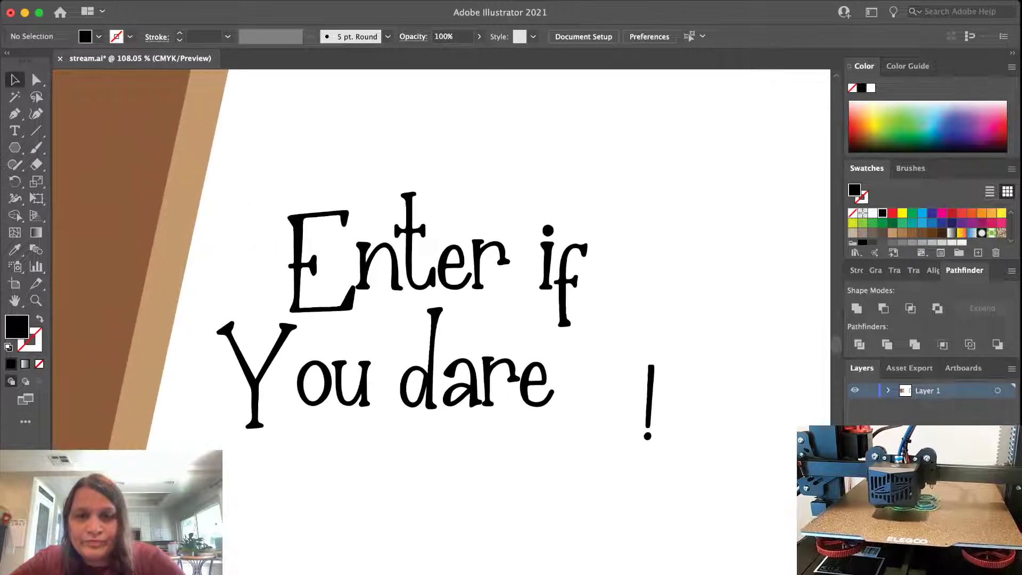
drag(653, 401, 569, 374)
click(574, 295)
scroll(574, 295, left, 3)
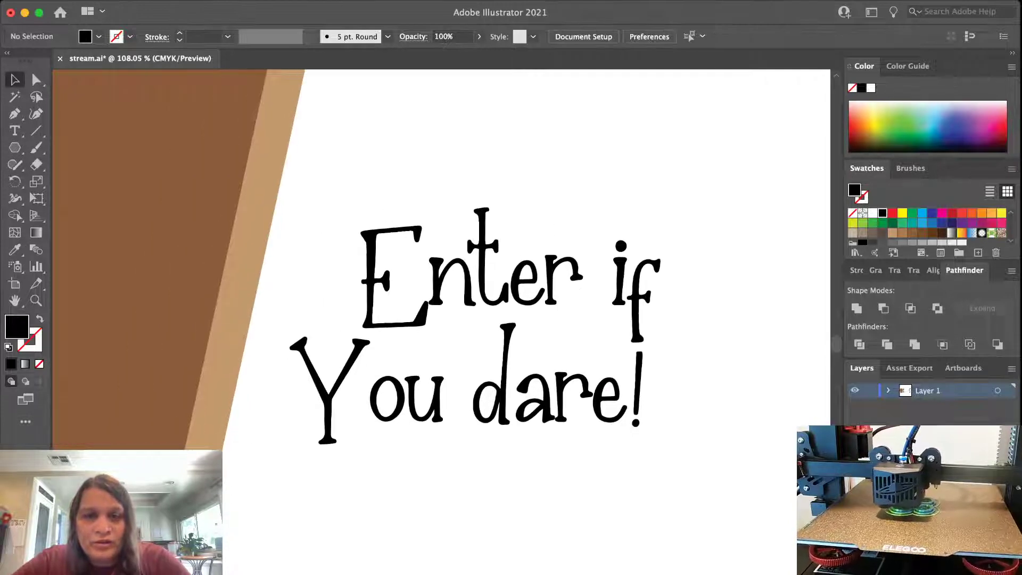
Move the "You dare!" line down, away from "Enter if", and delete the two lettering samples above them
mouse_move(502, 258)
mouse_down()
mouse_move(497, 246)
mouse_move(512, 271)
mouse_up()
click(553, 226)
drag(291, 471, 689, 432)
drag(408, 395, 406, 440)
scroll(408, 440, down, 5)
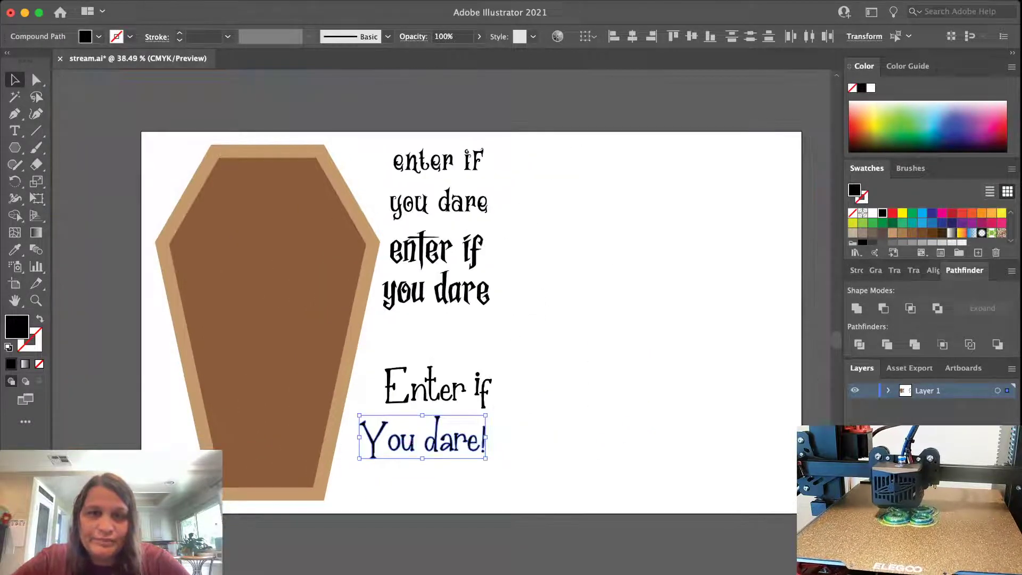
drag(543, 320, 453, 184)
key(Delete)
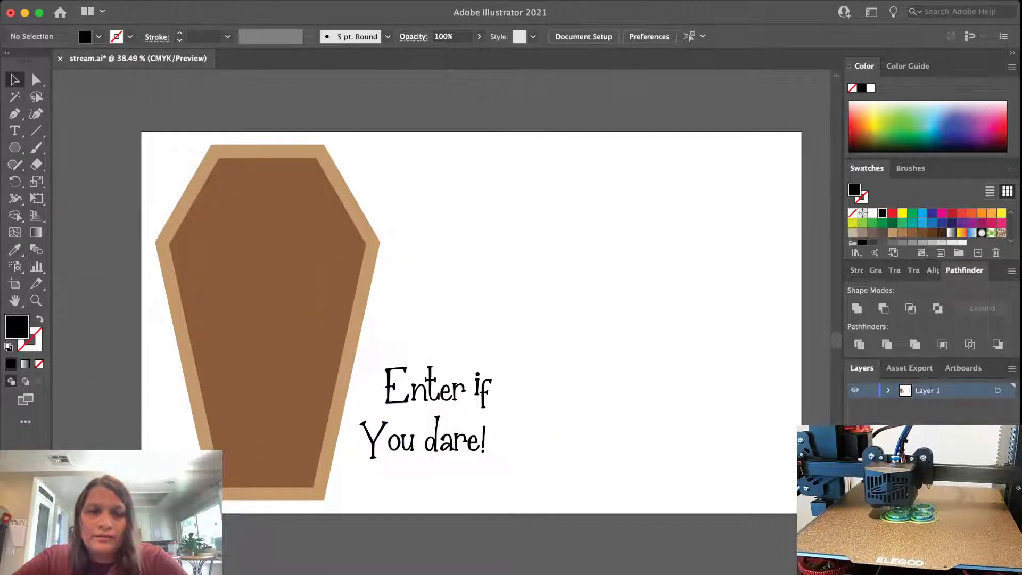
Place the word "Enter" enlarged across the coffin's upper part and fill it white
click(458, 388)
drag(458, 387, 375, 263)
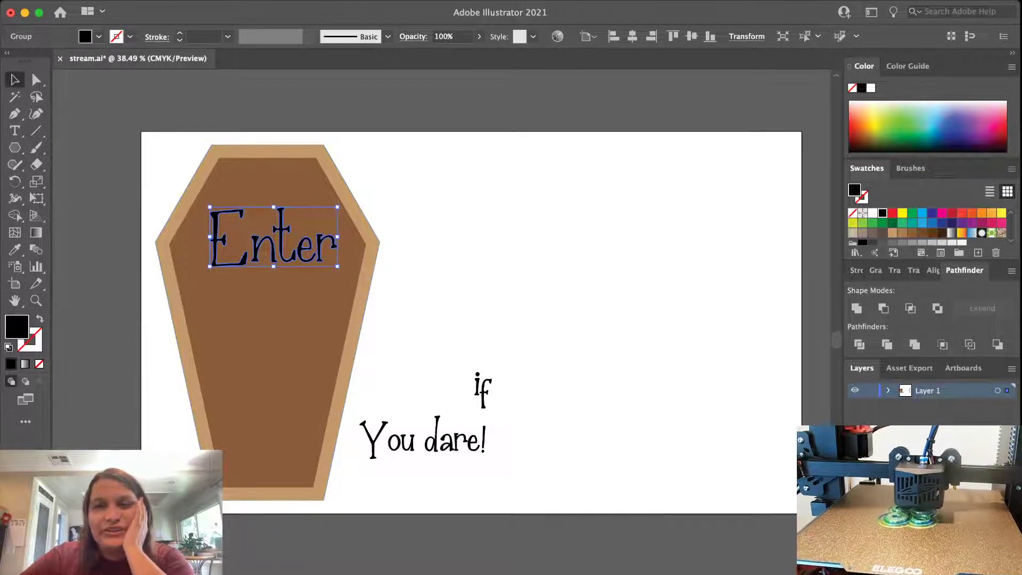
click(873, 213)
key(super+shift+a)
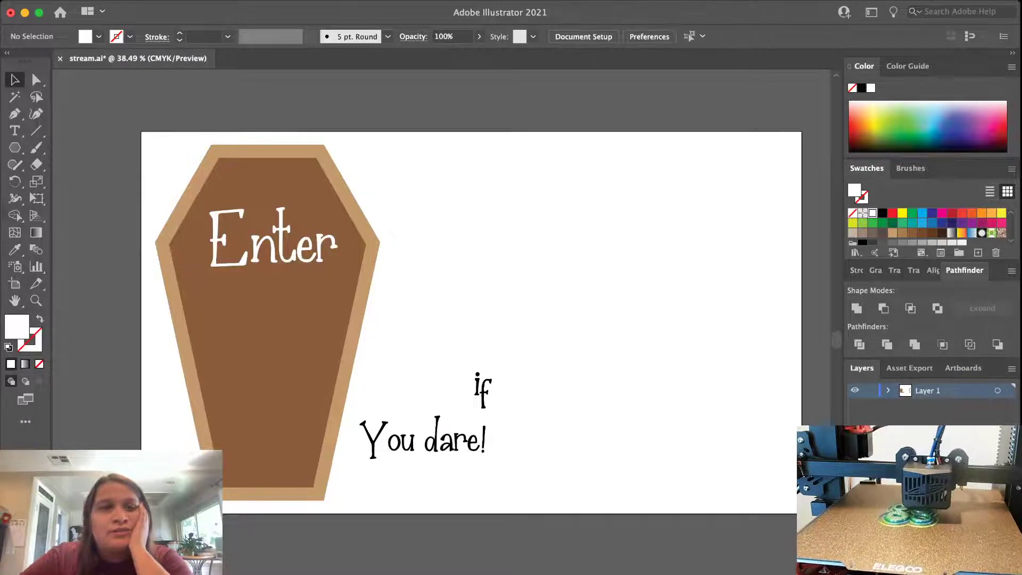
Ungroup the word "Enter" and shift the t and the second e slightly left to even out the letter spacing
scroll(326, 234, up, 5)
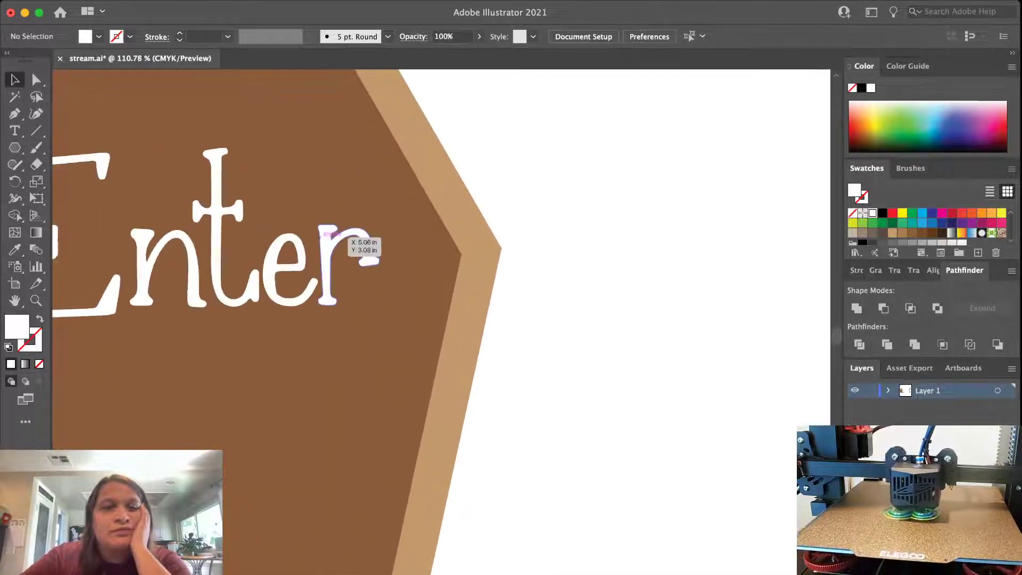
scroll(326, 234, left, 5)
click(314, 262)
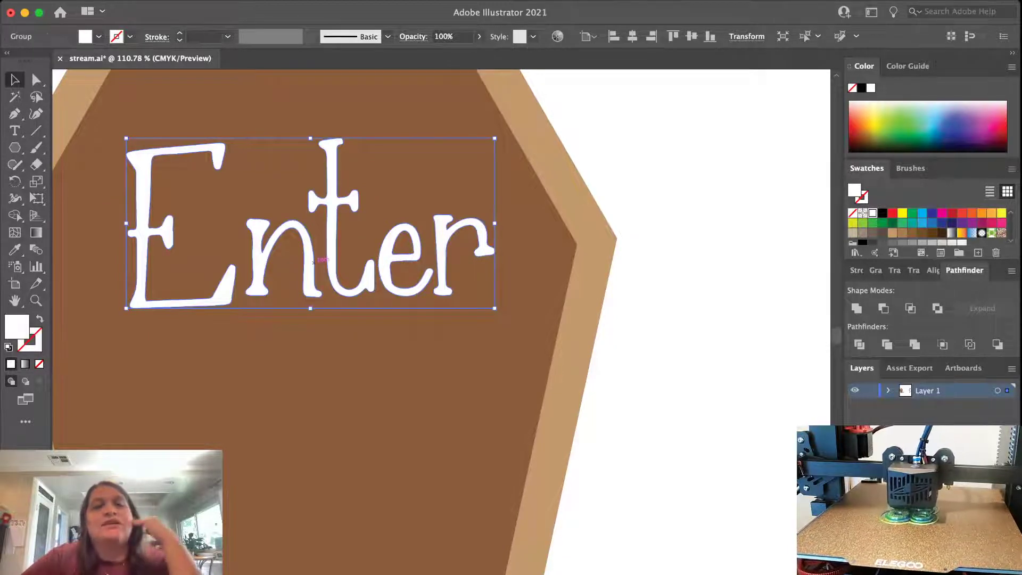
key(super+shift+g)
key(super+shift+a)
click(314, 275)
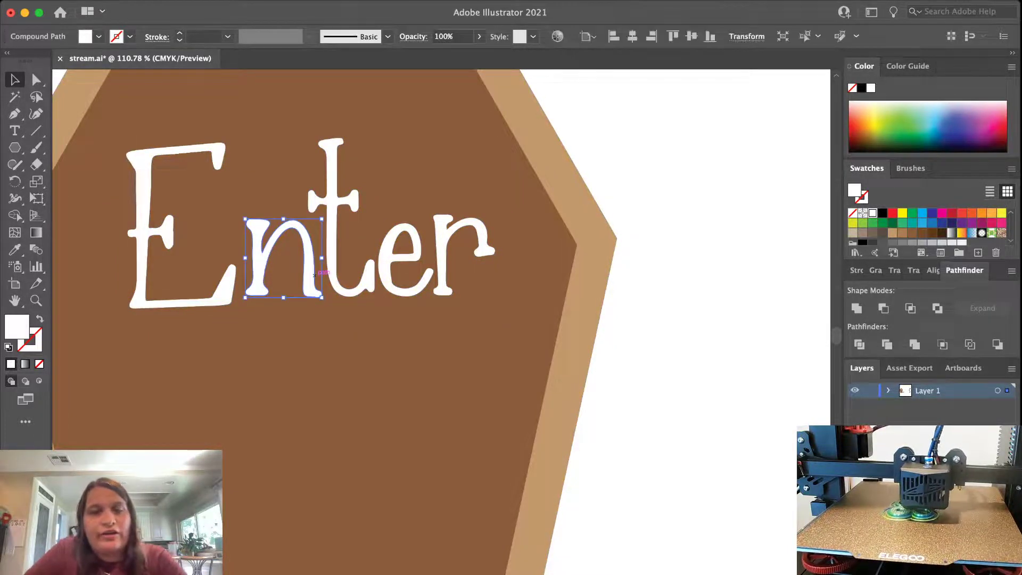
drag(314, 275, 343, 280)
key(super+shift+a)
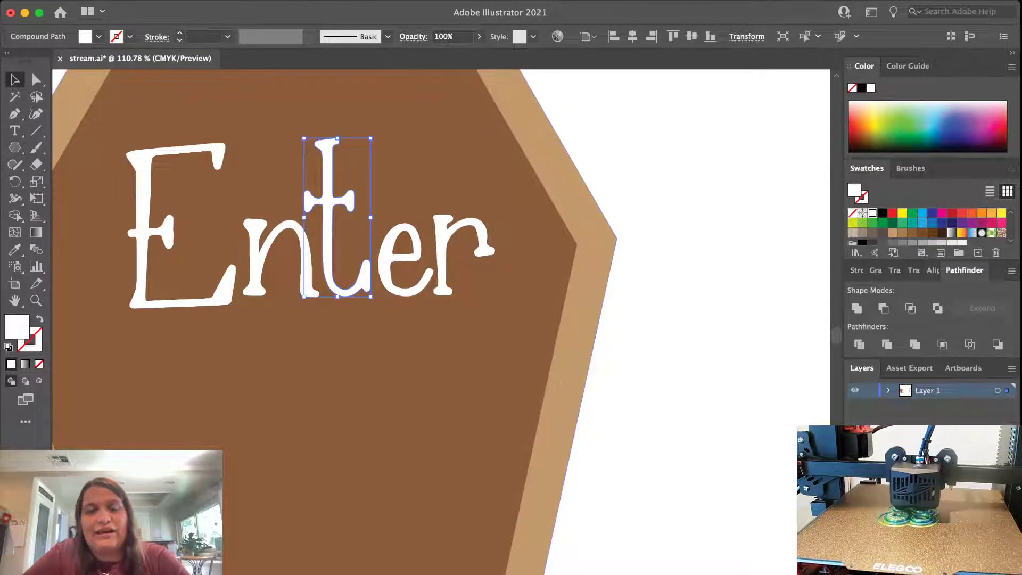
drag(425, 277, 421, 278)
key(super+shift+a)
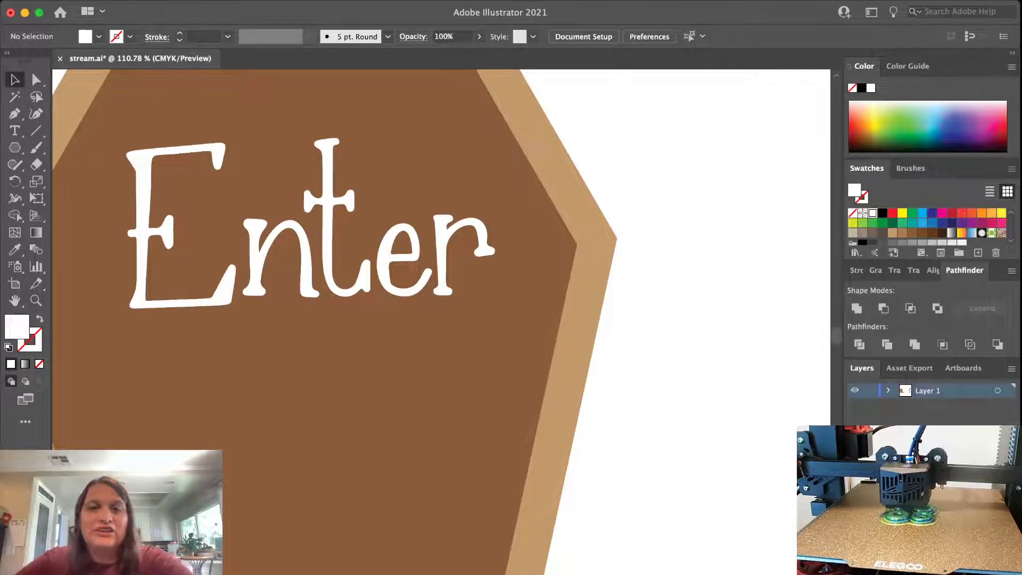
Select all five letters of "Enter" and group them again as one word
scroll(764, 337, down, 5)
scroll(764, 336, down, 3)
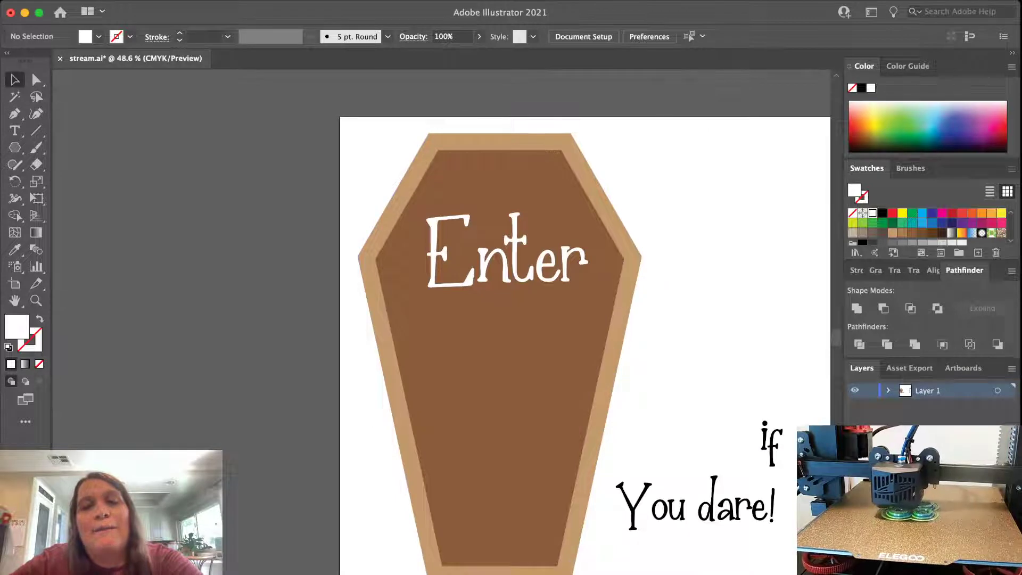
click(572, 262)
drag(567, 264, 537, 250)
shift+click(513, 253)
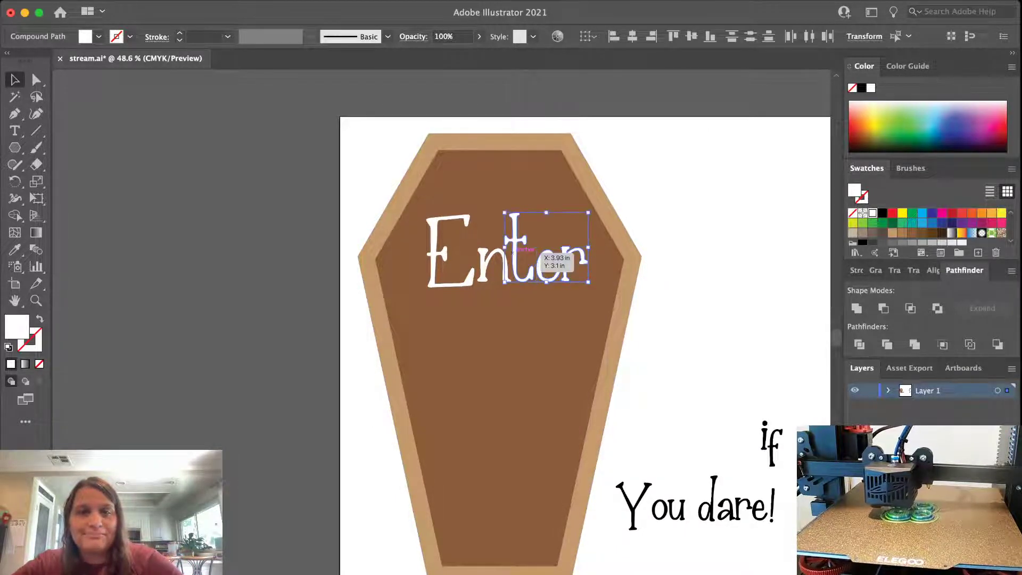
shift+click(482, 260)
shift+click(463, 282)
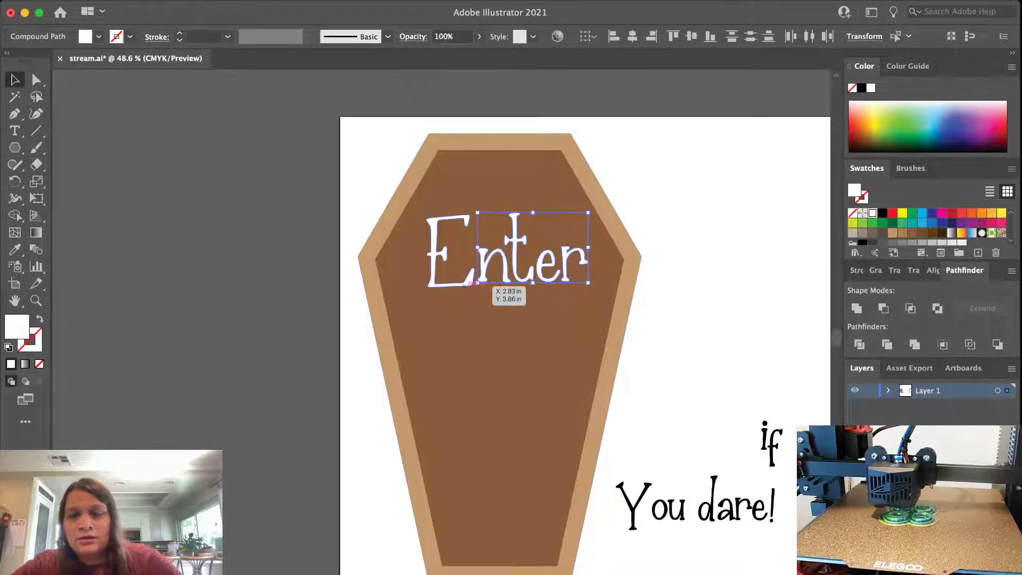
key(super+g)
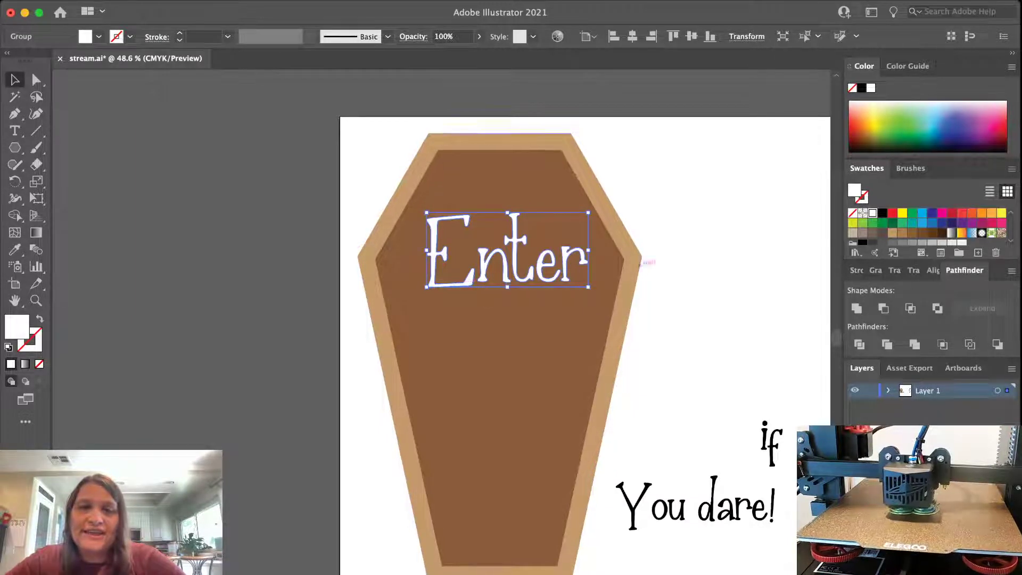
Try an Arc warp with a 13% horizontal bend on the word "Enter" and move the curved word higher on the coffin
click(647, 256)
click(582, 257)
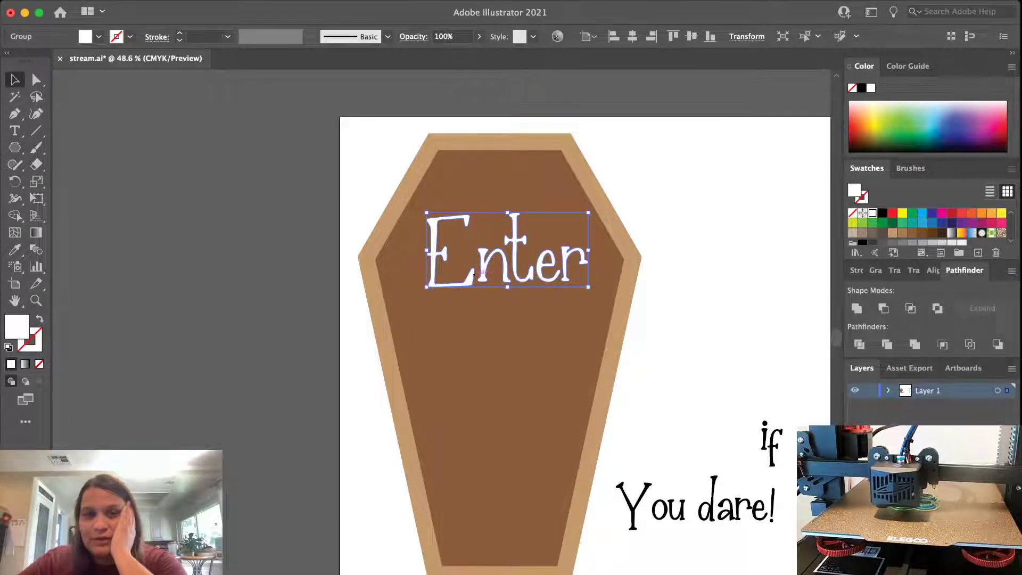
scroll(476, 272, up, 10)
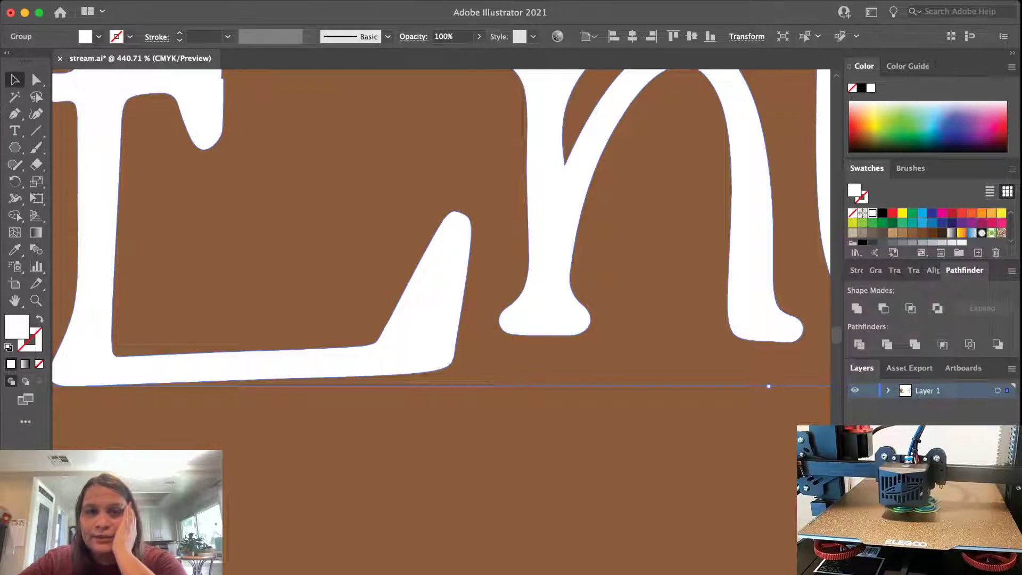
scroll(454, 227, down, 5)
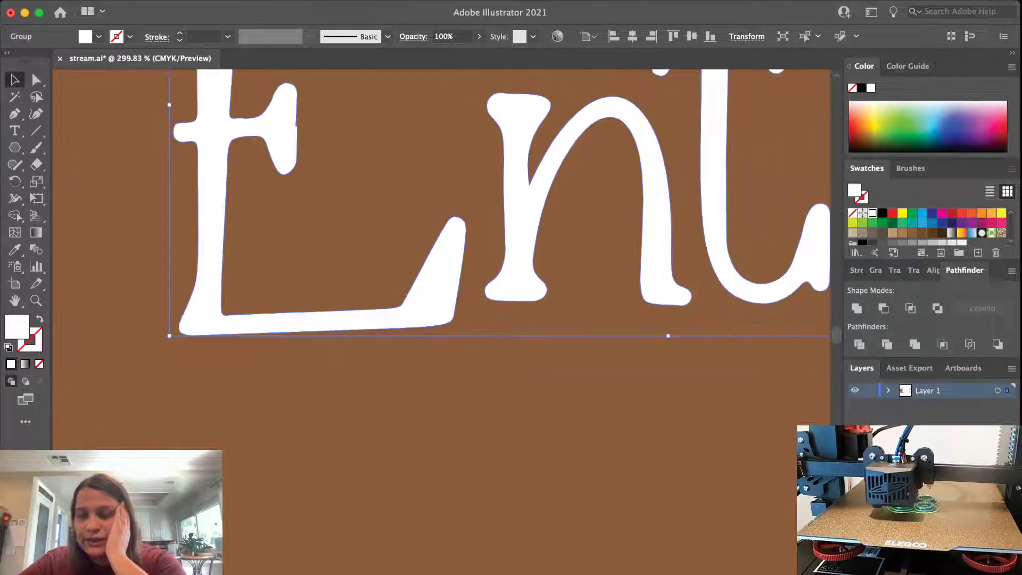
scroll(454, 227, down, 5)
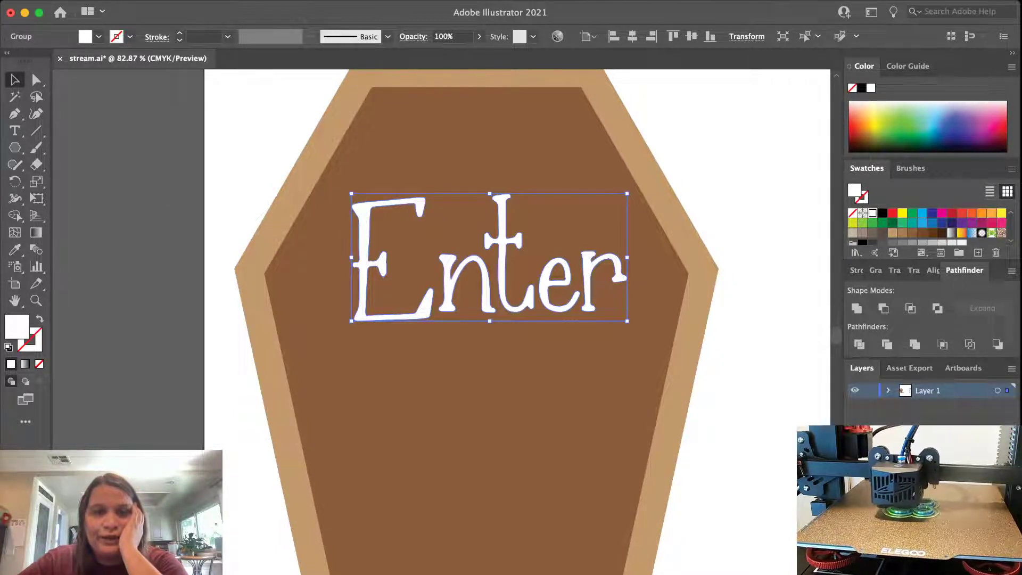
key(super+alt+shift+w)
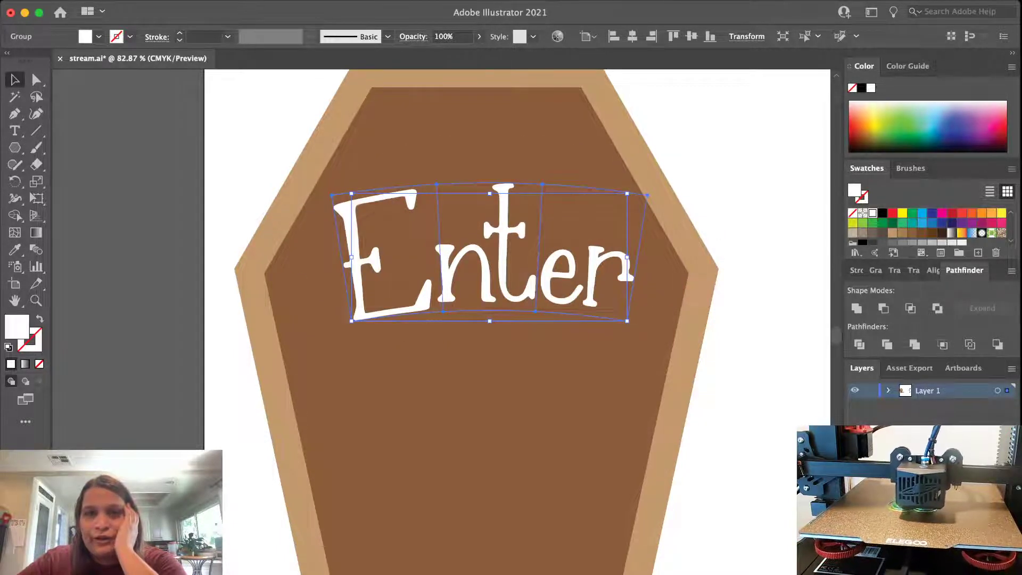
key(Up)
key(Up)
key(Up)
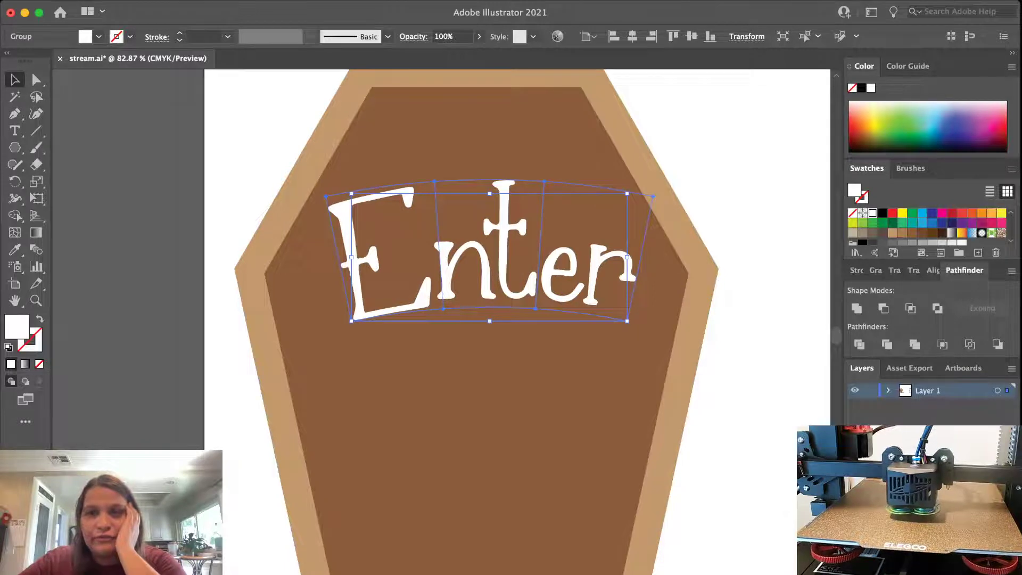
key(super+shift+a)
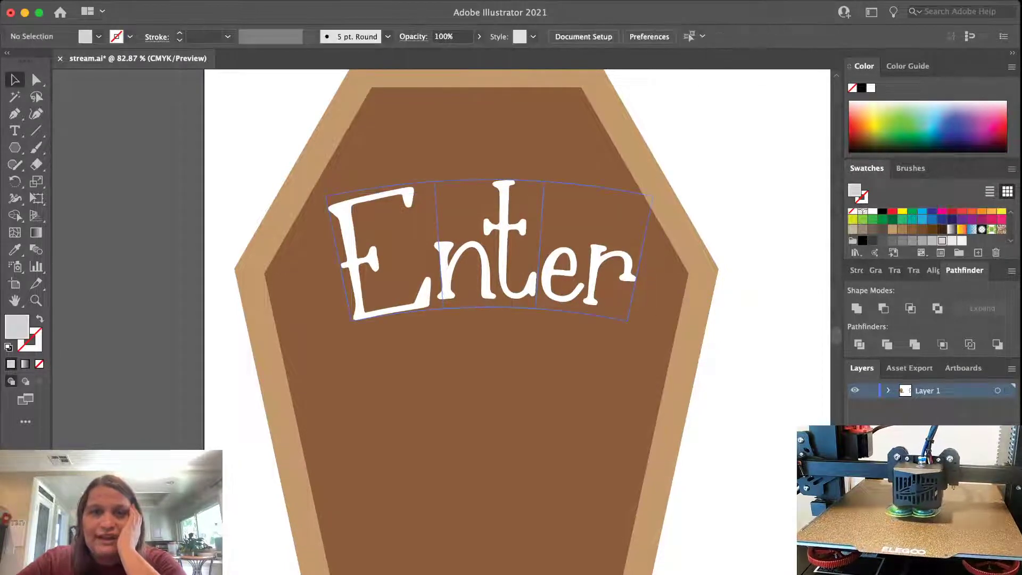
drag(543, 283, 545, 190)
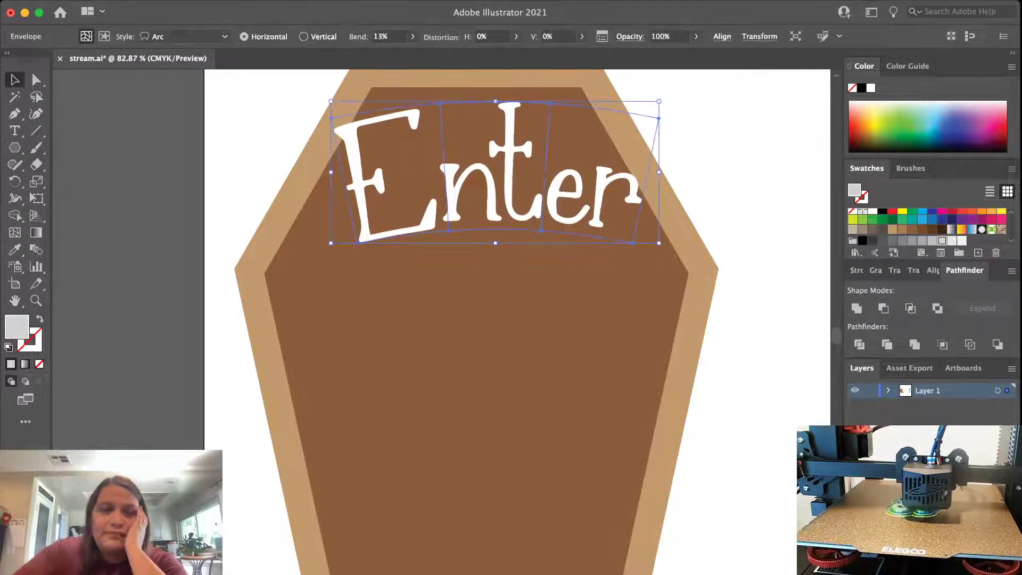
Undo the move and the Arc warp on the word "Enter"
key(super+z)
key(super+z)
key(super+z)
key(super+z)
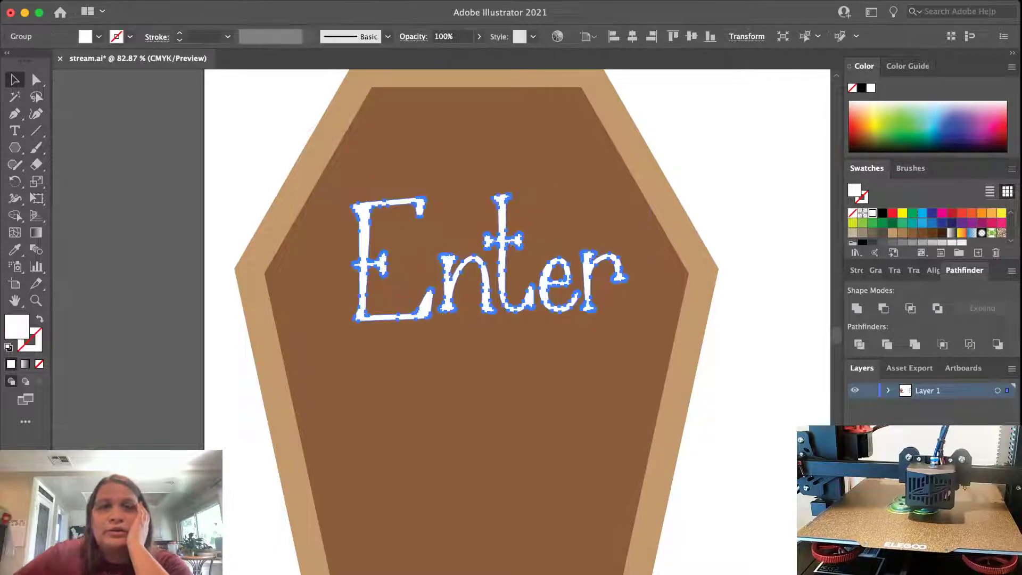
key(super+shift+a)
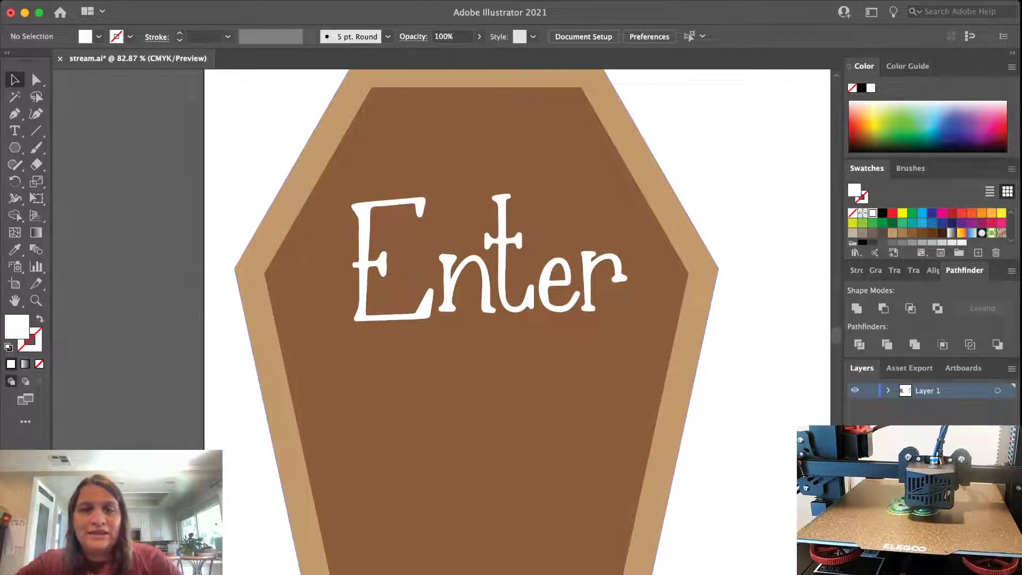
Move the straight word "Enter" slightly higher on the coffin
scroll(425, 334, down, 2)
drag(478, 276, 479, 245)
scroll(480, 245, down, 3)
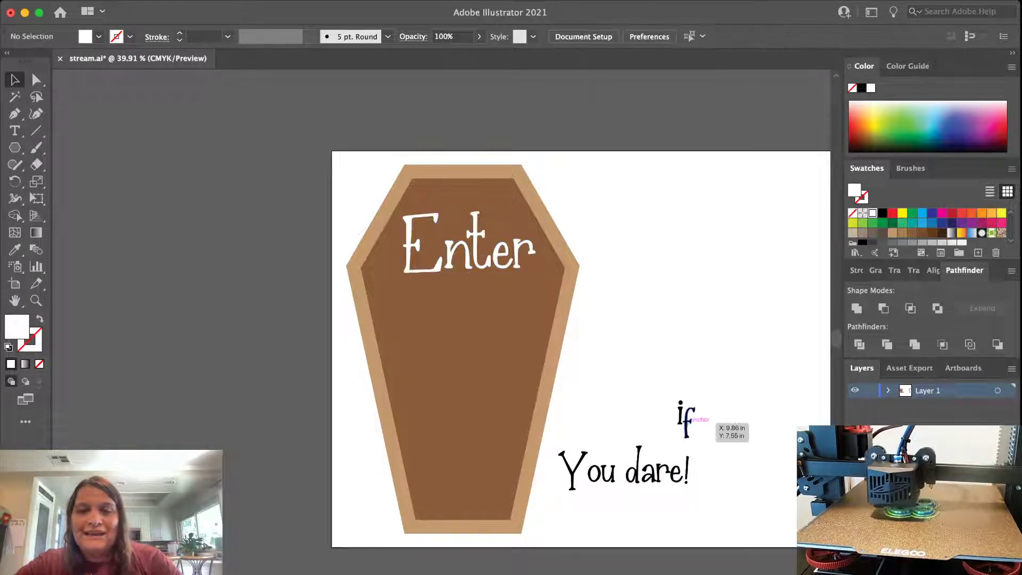
Raise the letter f to sit level with the i and group the word "if"
click(687, 421)
scroll(687, 421, up, 5)
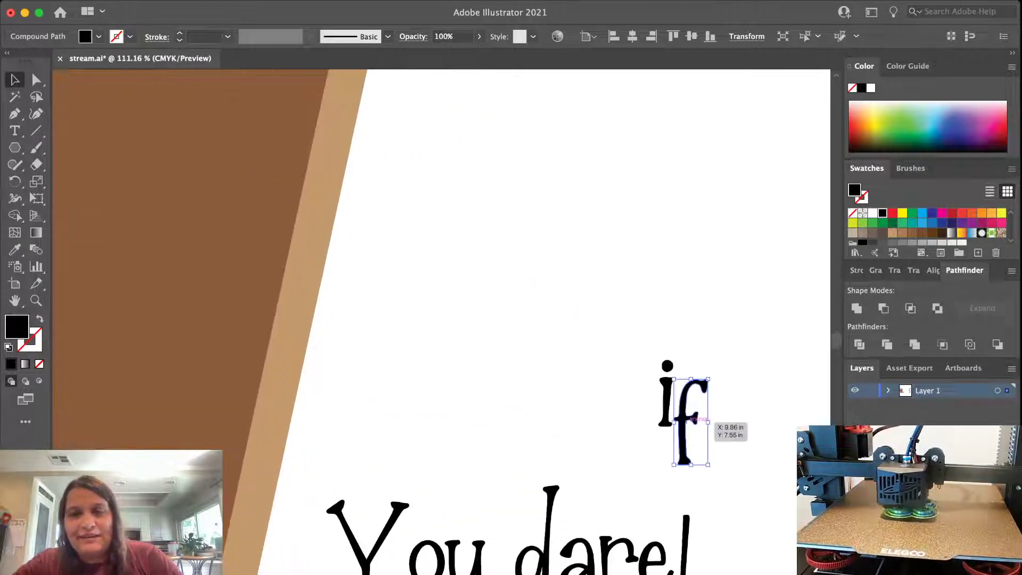
drag(690, 421, 692, 389)
key(shift+super+a)
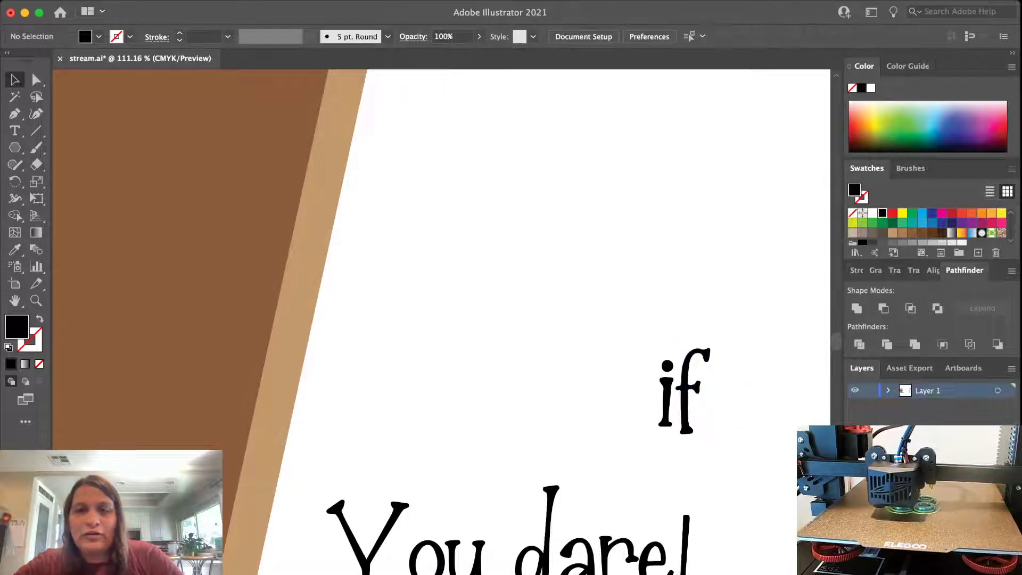
drag(731, 331, 633, 438)
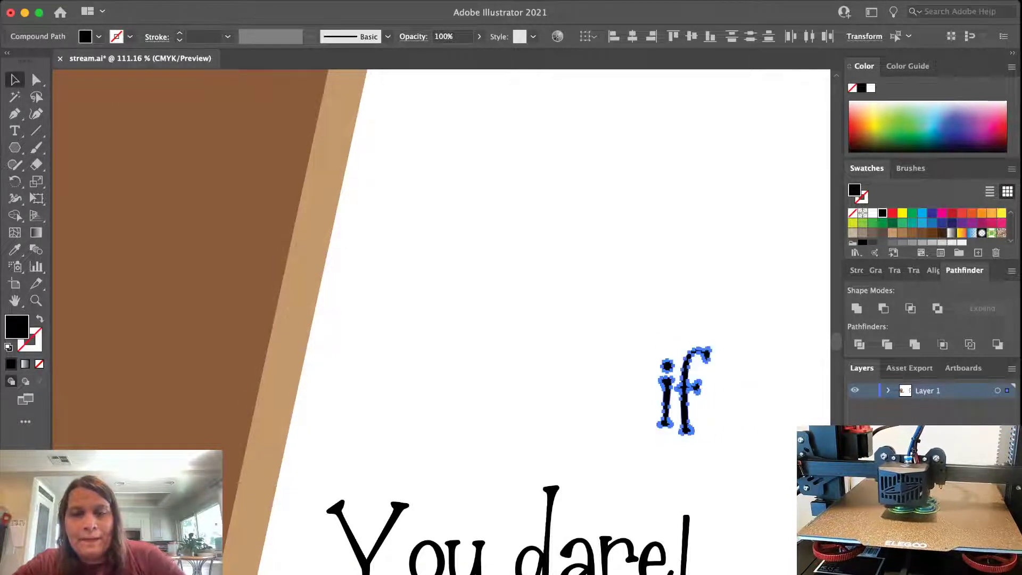
key(super+g)
Place "if" on the coffin below the E of "Enter" and give it and "You dare!" the white fill sampled from "Enter"
key(super+0)
drag(716, 407, 429, 312)
click(650, 482)
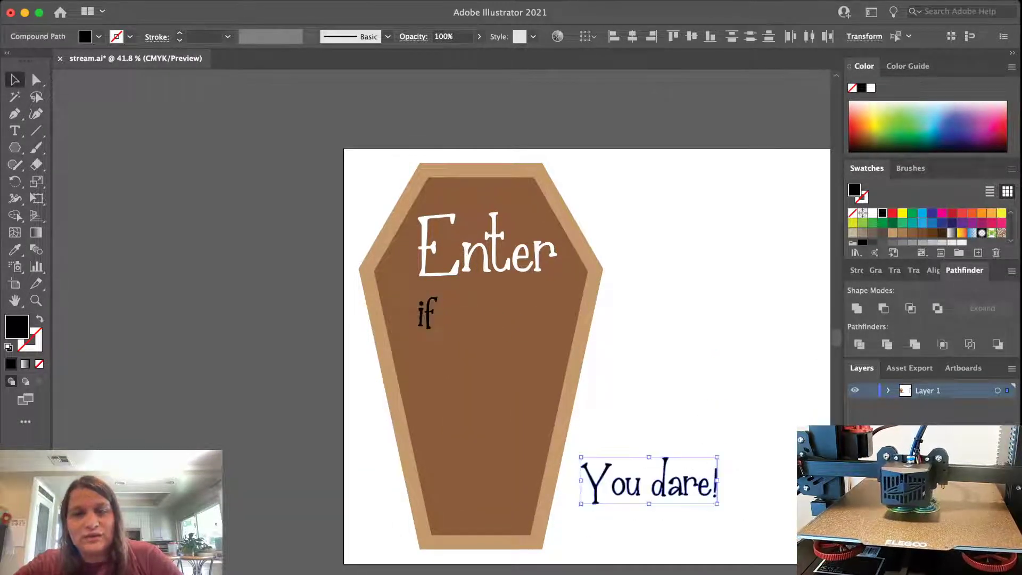
shift+click(430, 311)
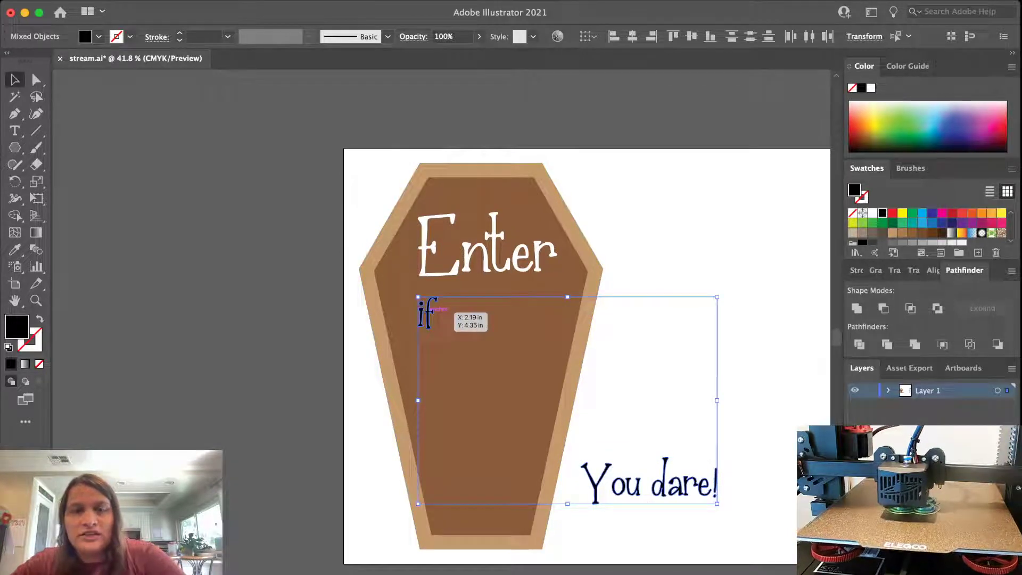
key(i)
click(475, 255)
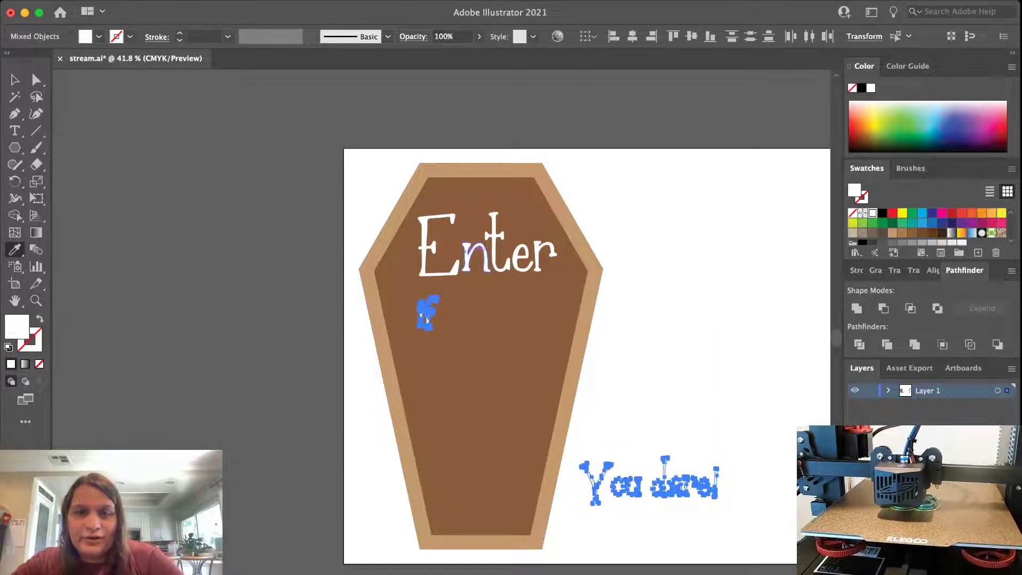
key(v)
key(super+shift+a)
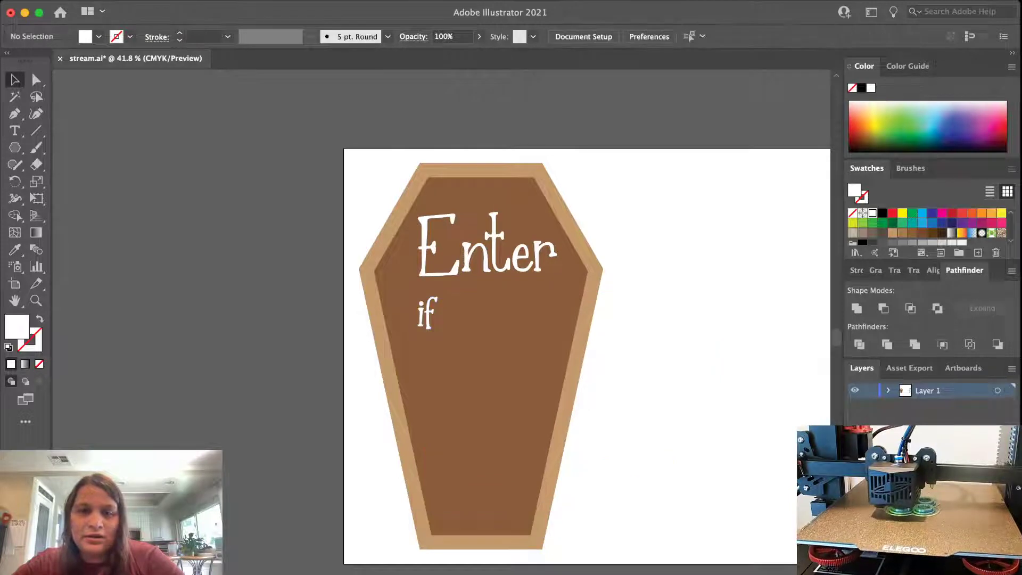
Move "You dare!" onto the coffin's lower end and place "if" centred above "Enter"
click(644, 480)
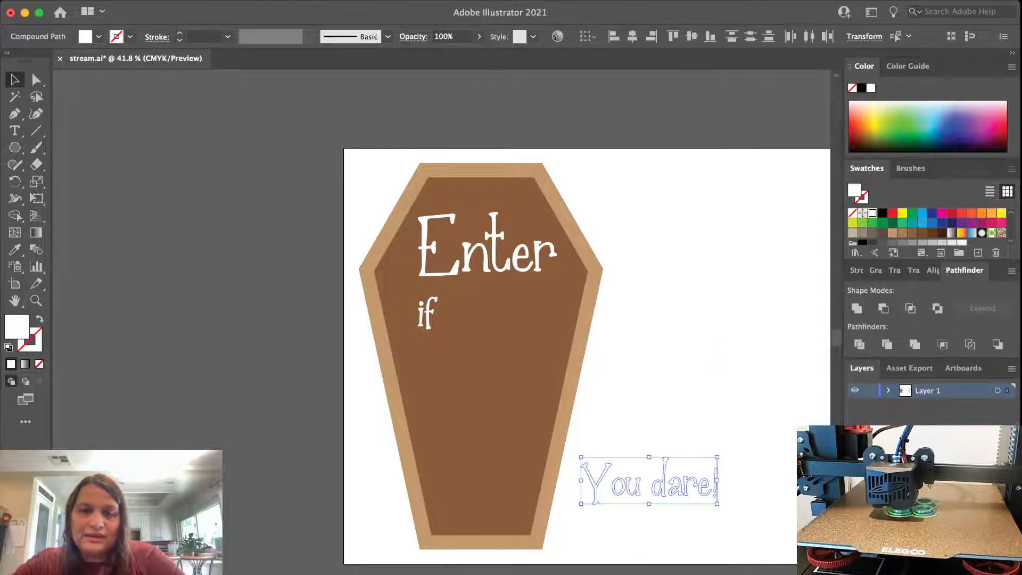
drag(645, 480, 482, 492)
key(super+shift+a)
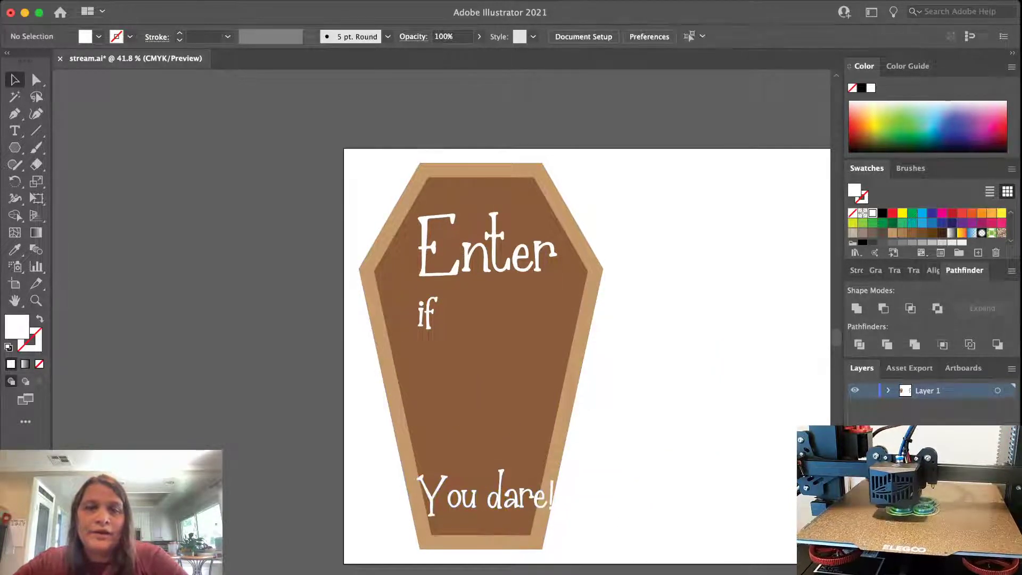
scroll(482, 372, down, 1)
scroll(720, 399, up, 2)
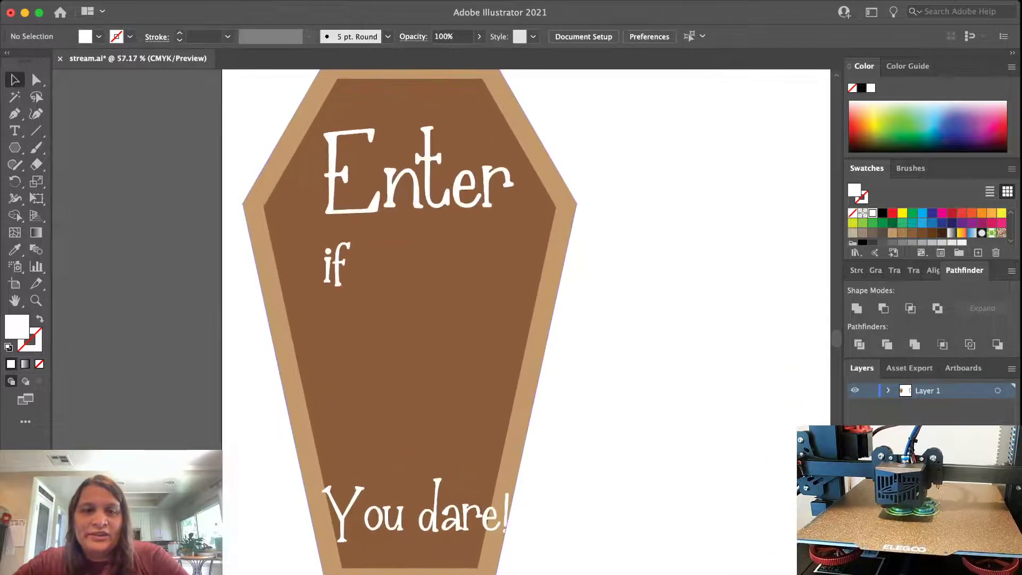
drag(341, 263, 429, 99)
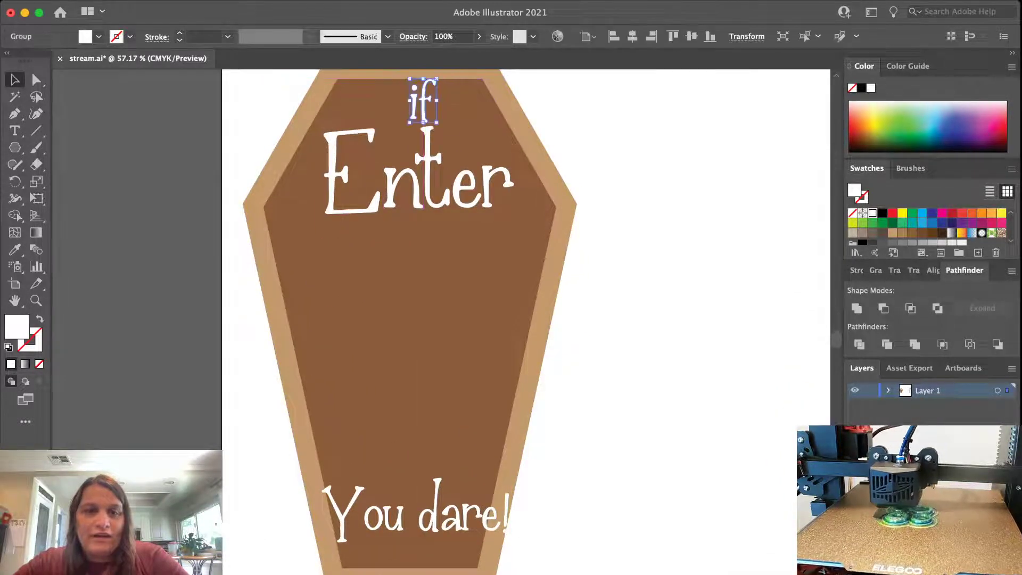
Move the Y of "You" right and slightly up so its arm overhangs the adjacent letter o
click(367, 516)
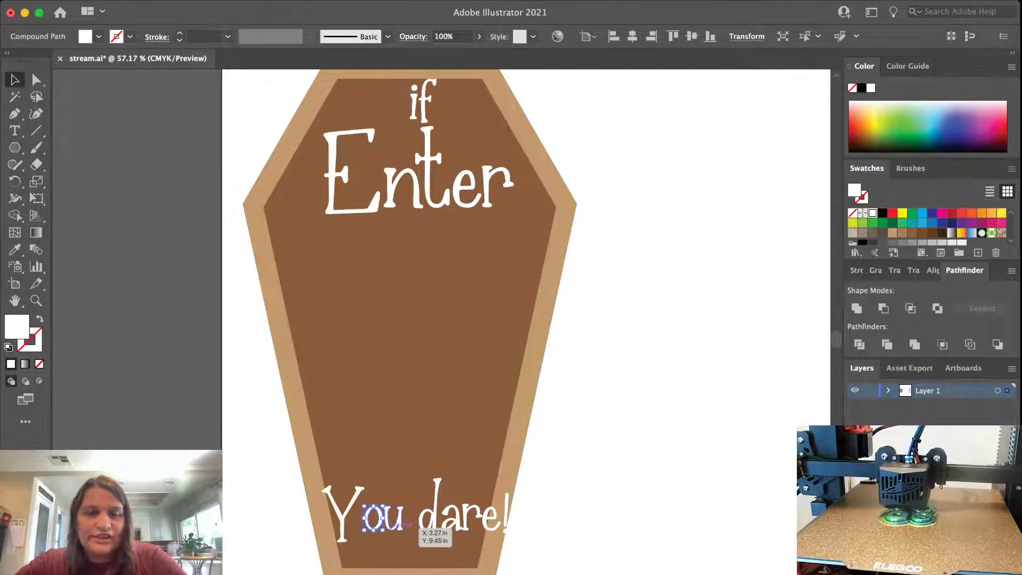
scroll(372, 527, up, 4)
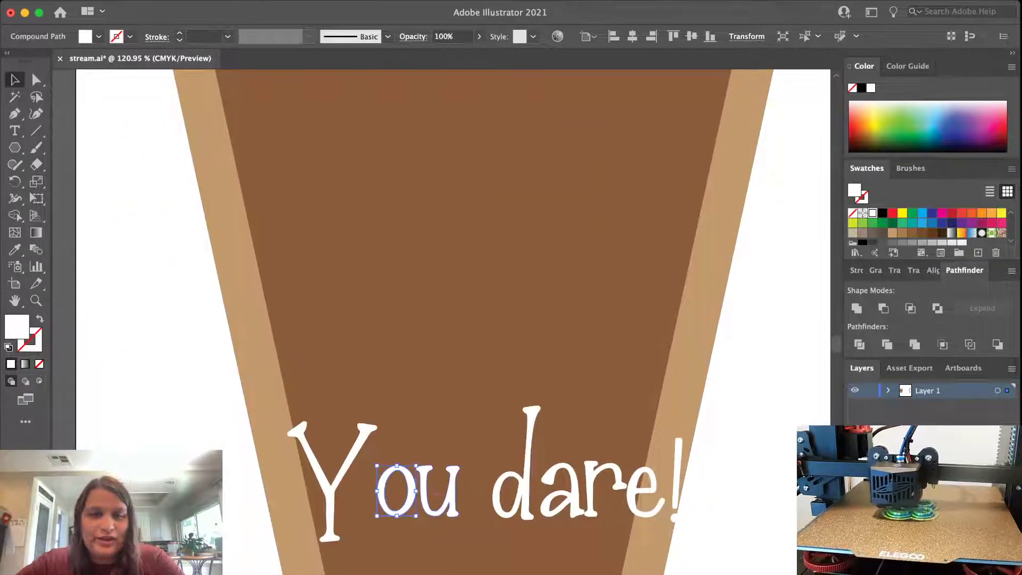
click(333, 493)
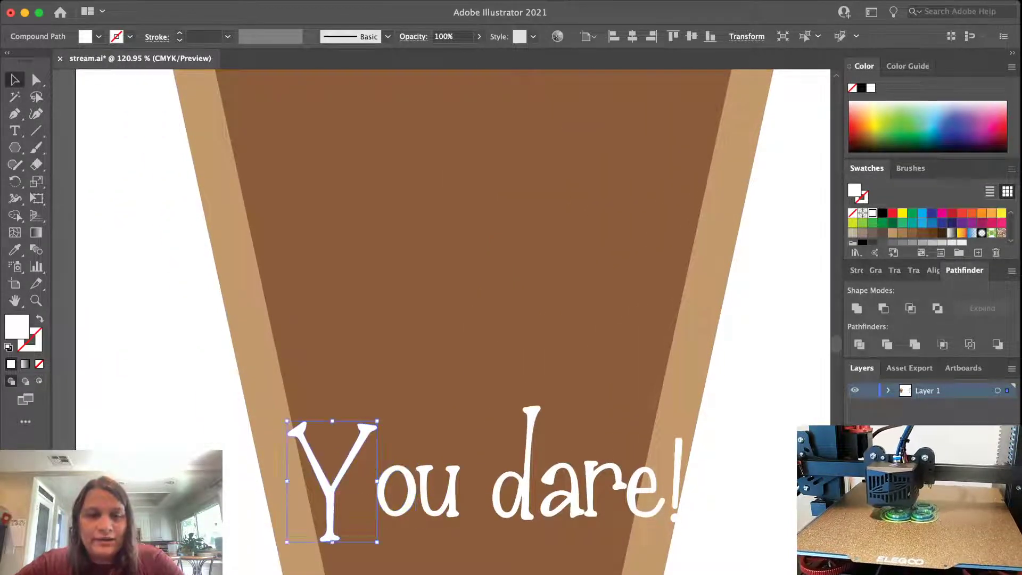
drag(338, 484, 408, 471)
scroll(440, 500, up, 3)
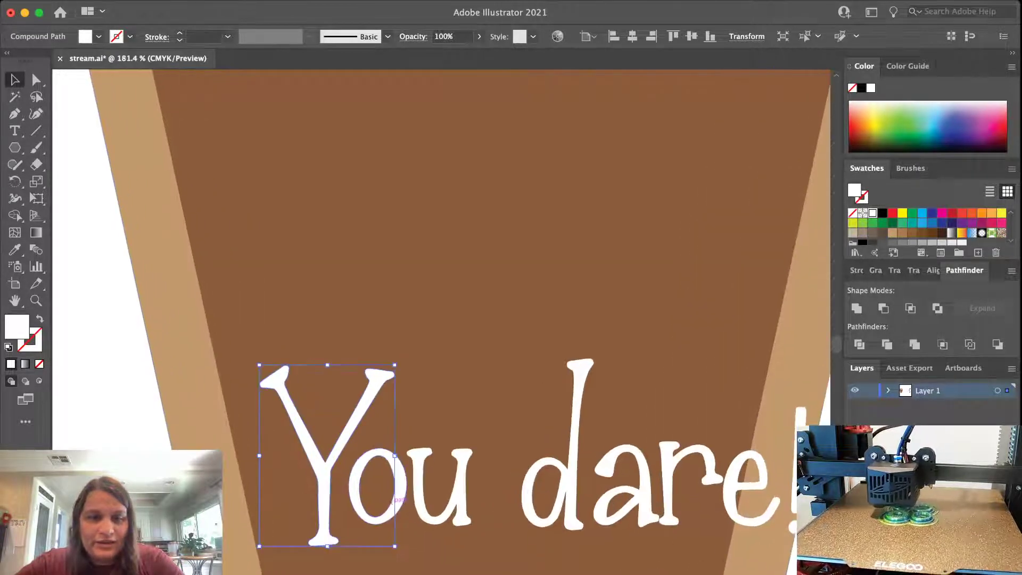
Nudge the o of "You" left so it sits closer to the Y's stem
click(400, 490)
key(Left)
key(Left)
key(Left)
key(Left)
key(Left)
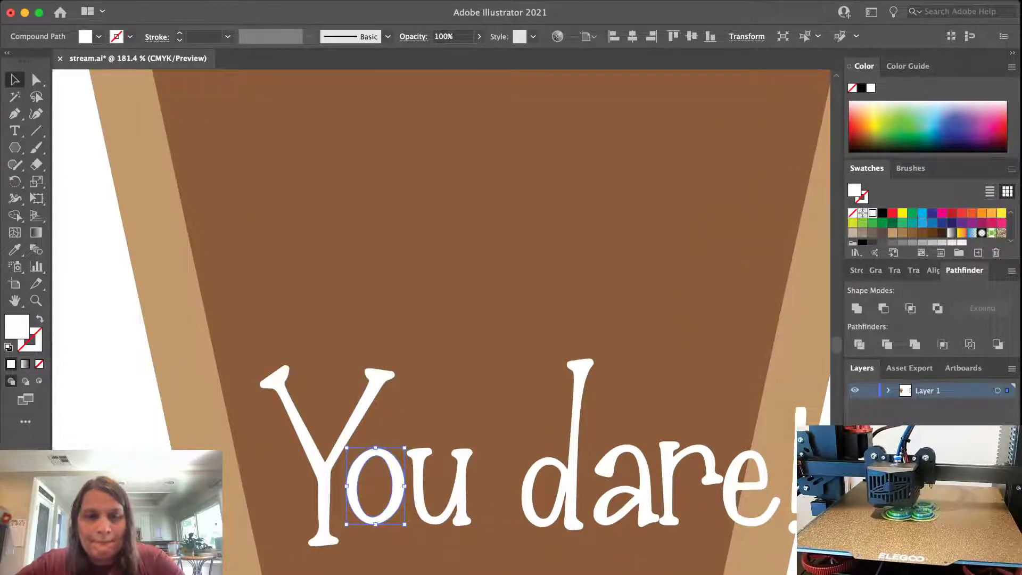
click(122, 373)
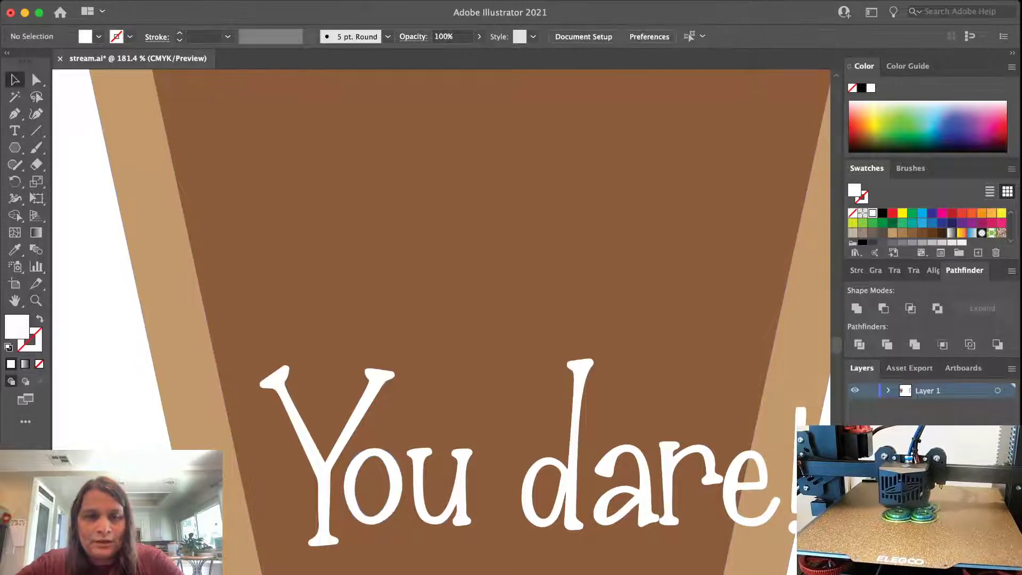
Fine-tune the horizontal position of the o between the Y and the u of "You"
click(372, 487)
click(352, 485)
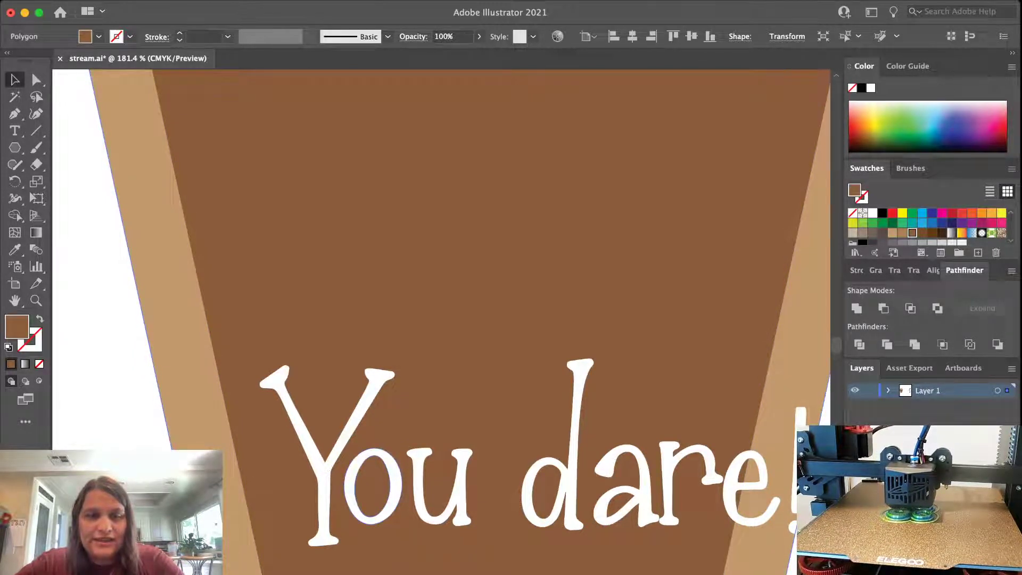
key(Right)
key(Right)
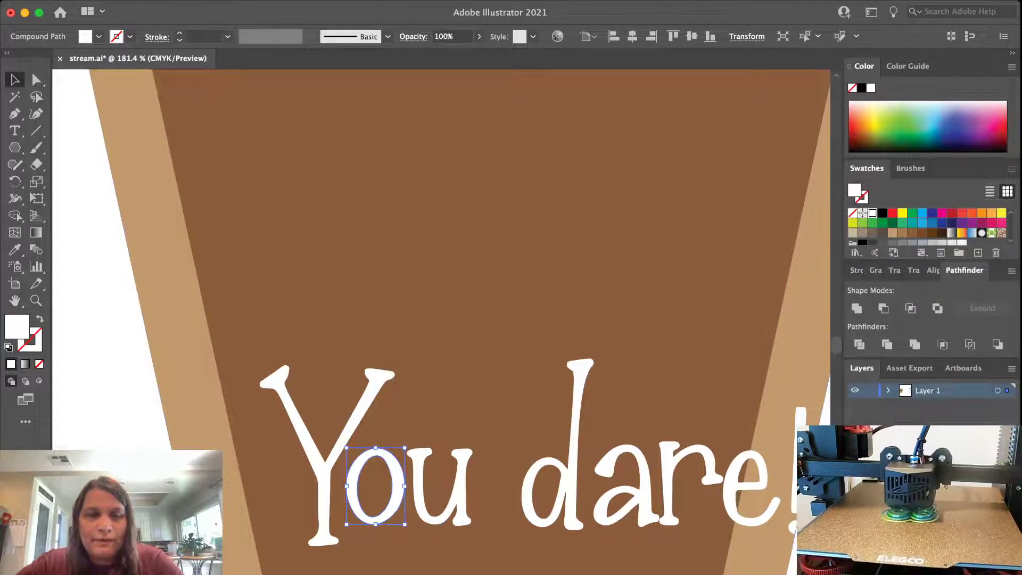
click(187, 373)
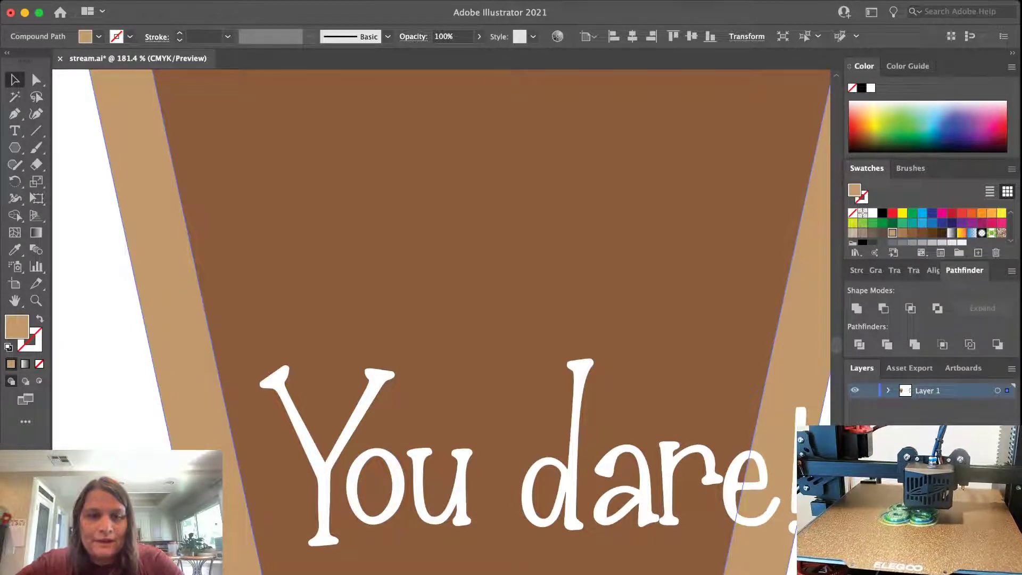
scroll(346, 503, up, 5)
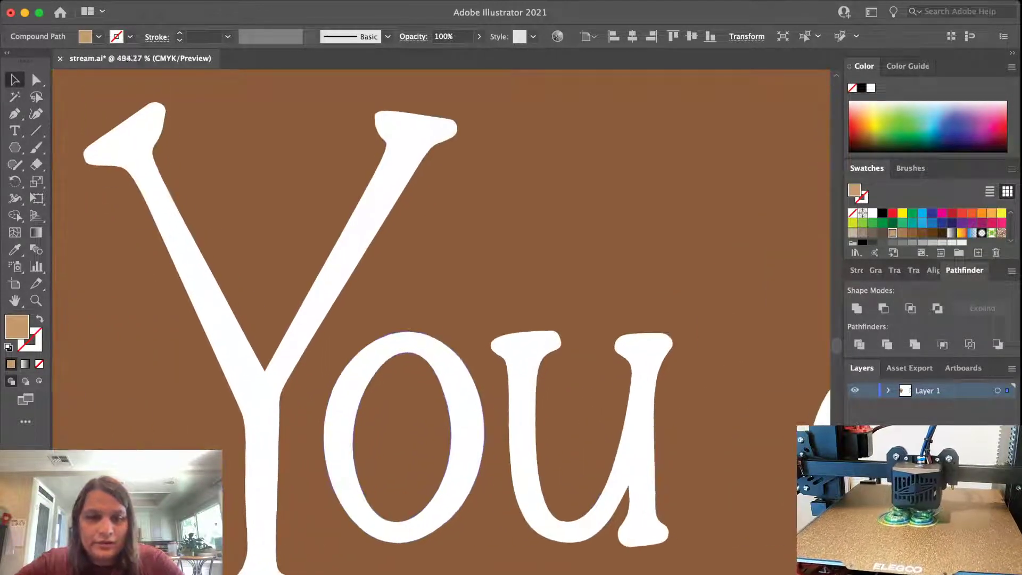
click(346, 504)
drag(346, 504, 369, 512)
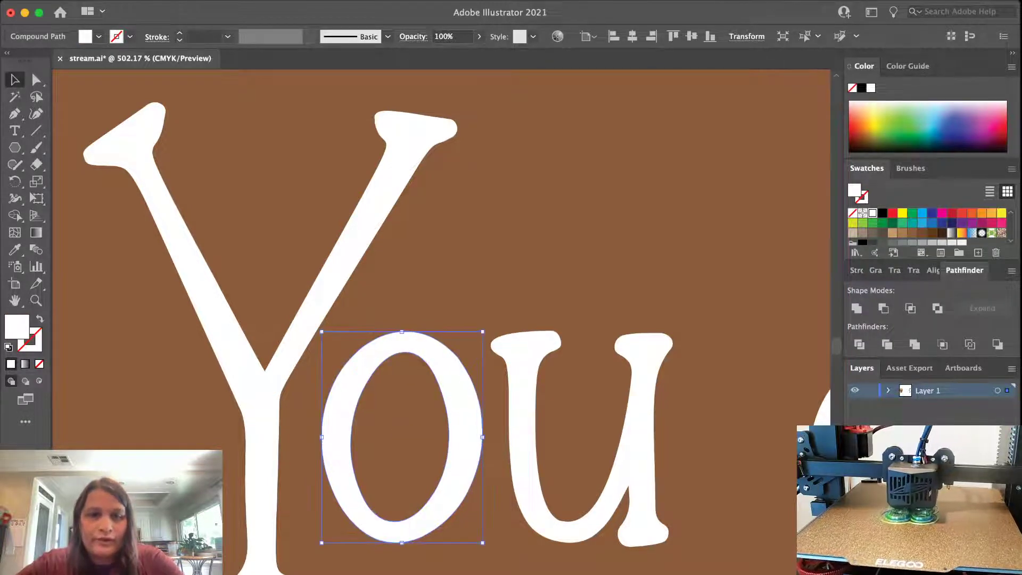
Nudge the Y of "You" slightly right and up, closer over the o
click(263, 458)
key(Right)
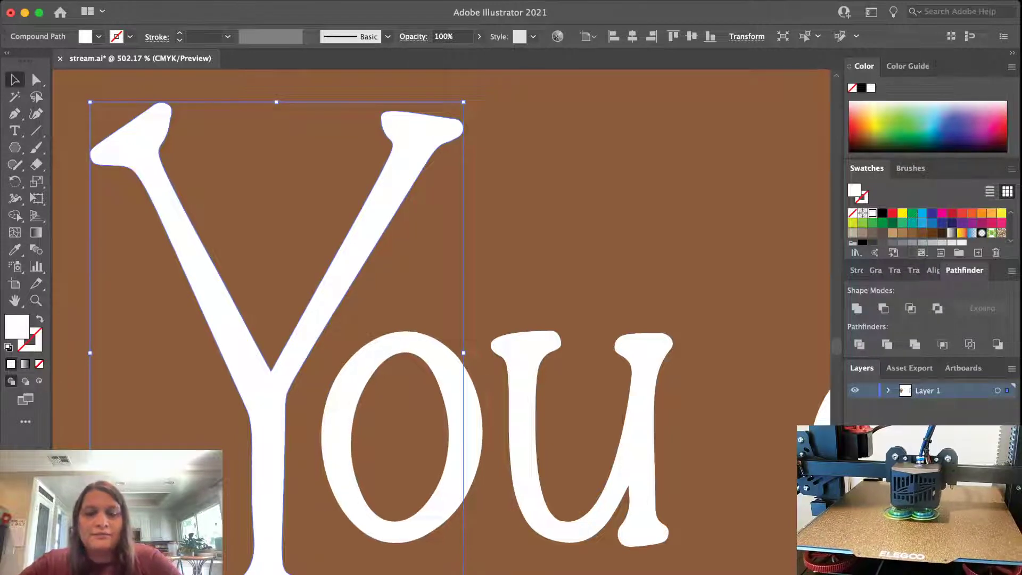
key(Up)
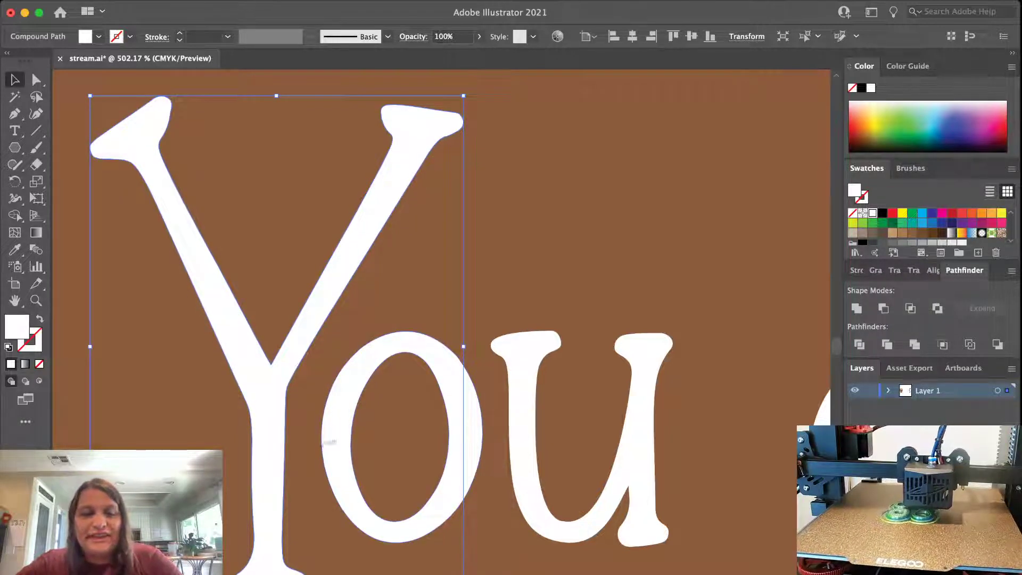
Group the Y, o and u into the word "You"
shift+click(336, 437)
shift+click(520, 453)
scroll(518, 463, down, 3)
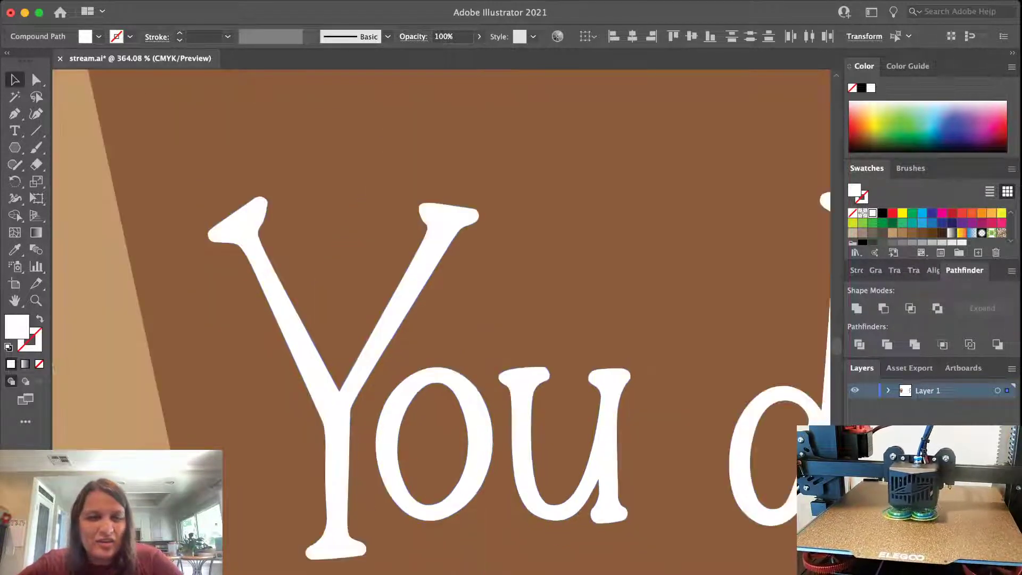
scroll(544, 467, down, 6)
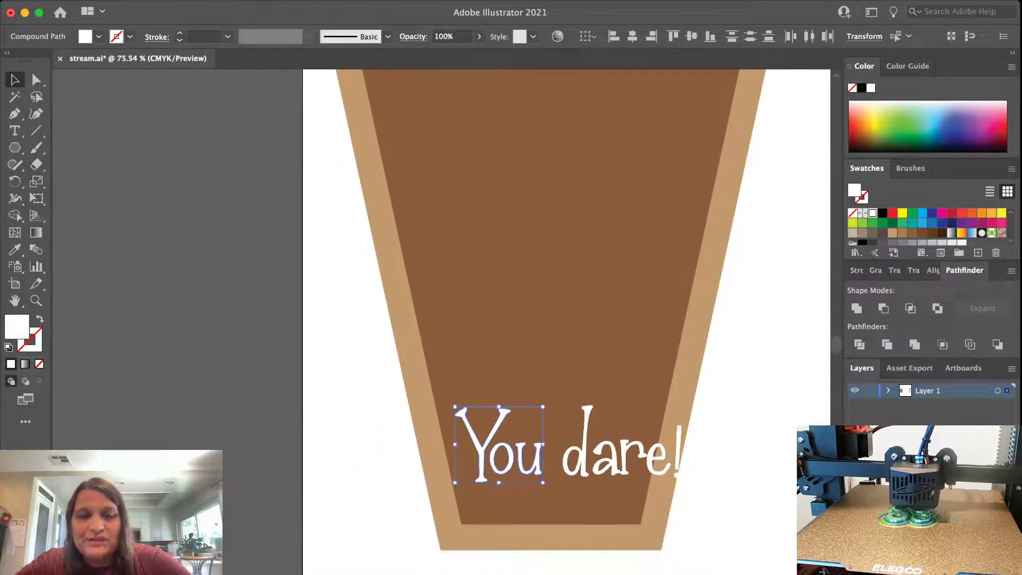
key(super+g)
Move the "You" group up below the E of "Enter" and enlarge it
scroll(545, 469, down, 2)
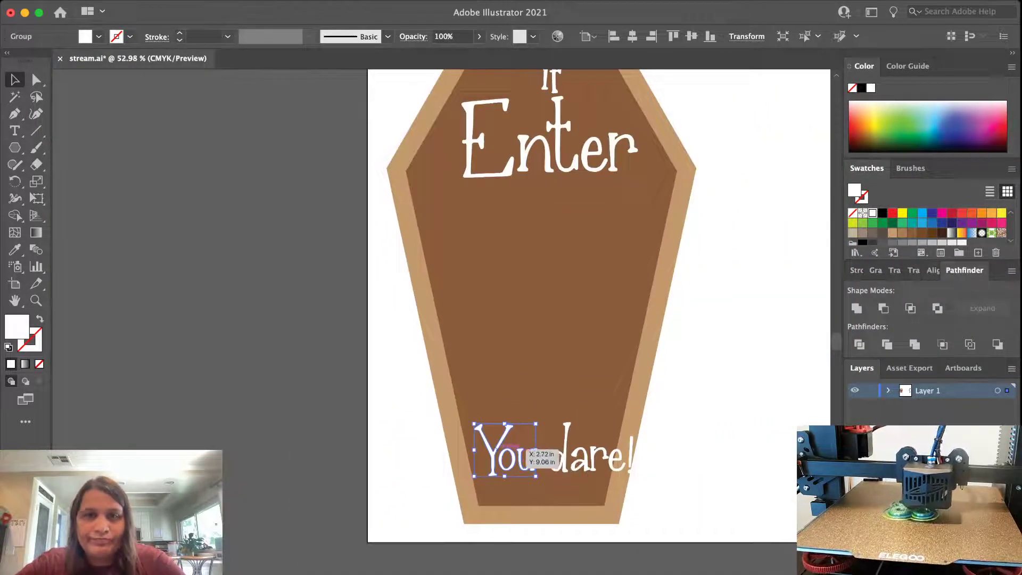
drag(530, 453, 515, 267)
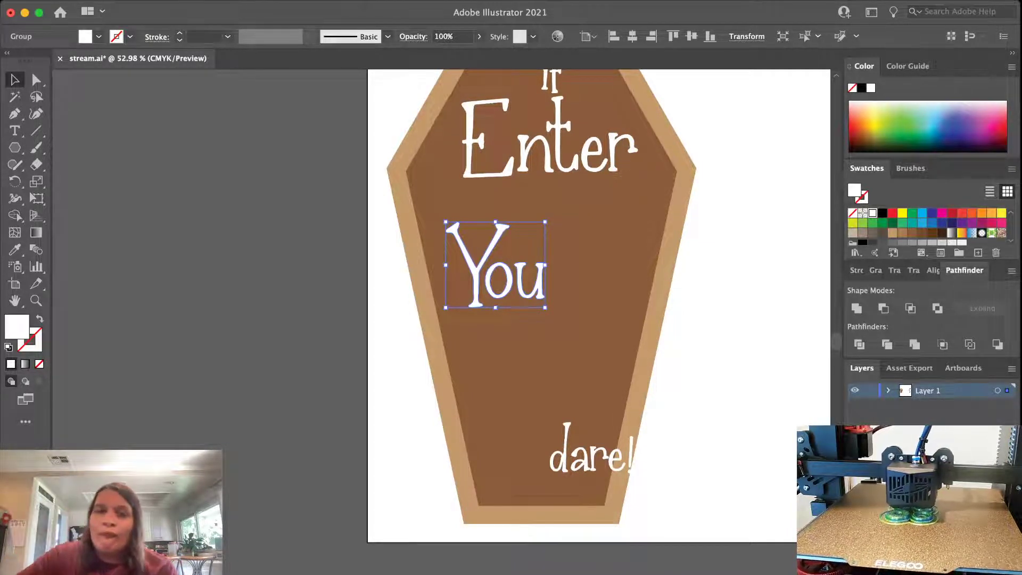
scroll(488, 208, up, 3)
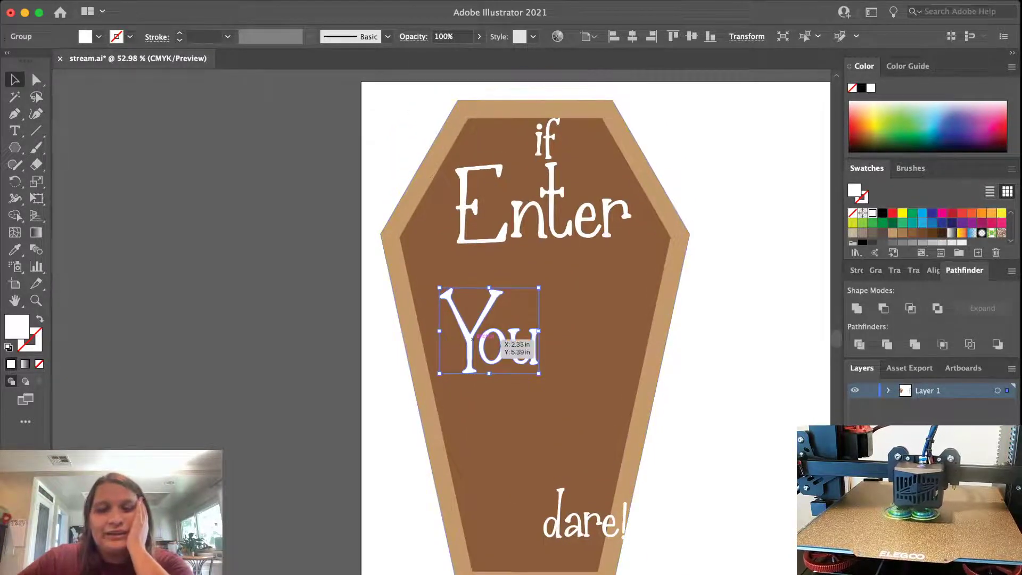
drag(473, 339, 536, 349)
Select the letters of "dare!" and move them left, fully inside the coffin's dark lower part
key(super+shift+a)
click(612, 525)
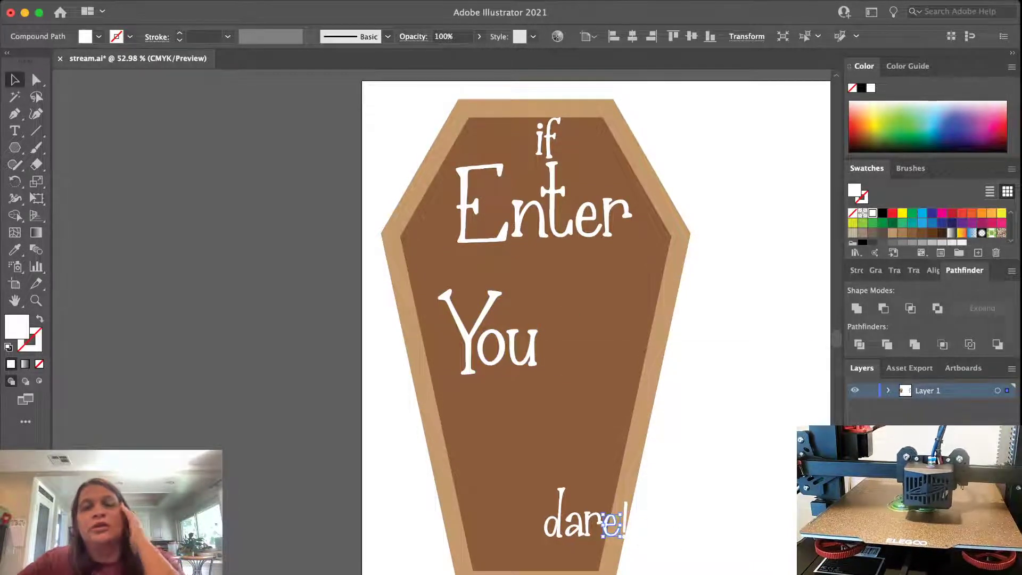
key(super+a)
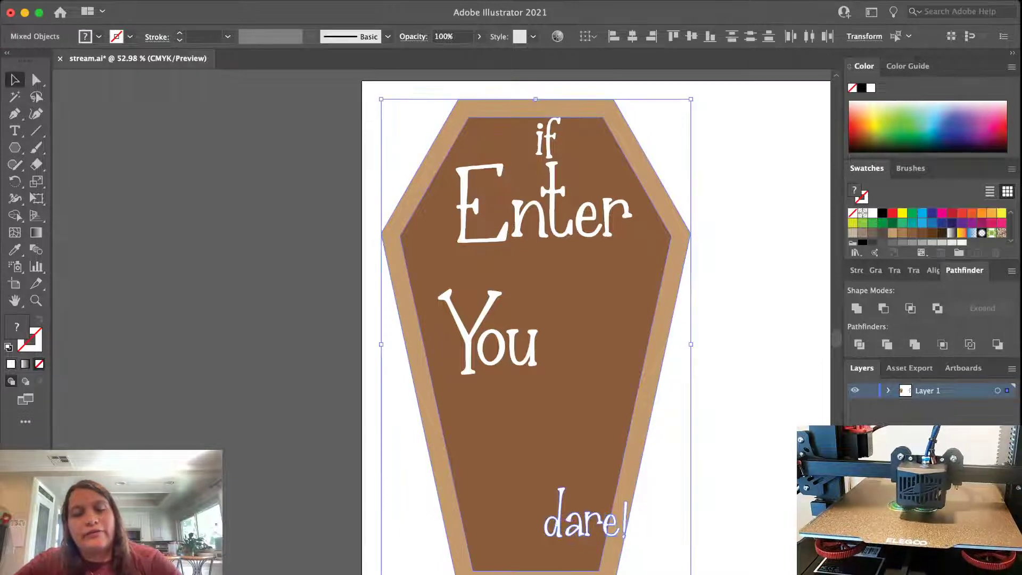
key(super+8)
click(607, 521)
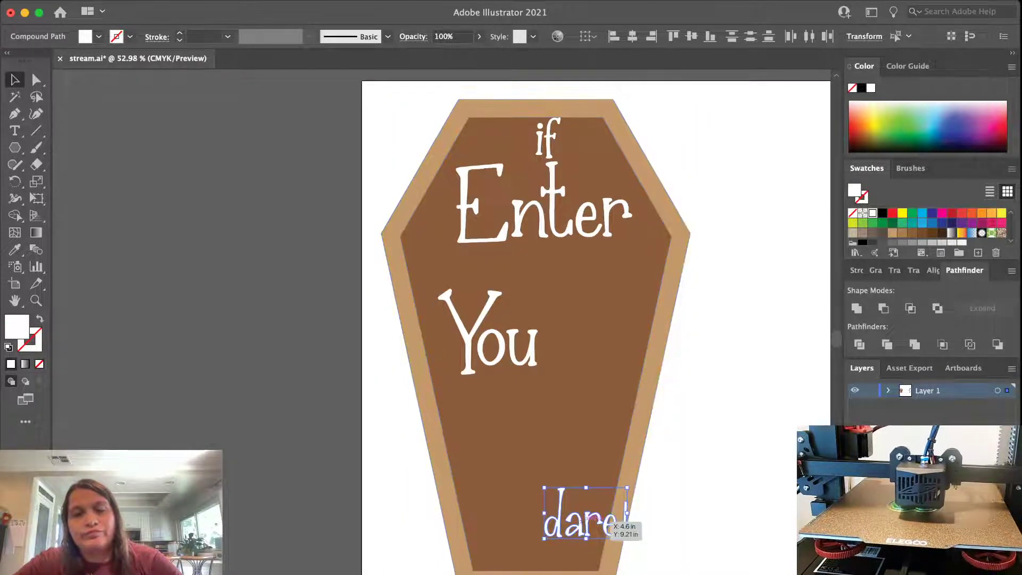
scroll(607, 521, up, 5)
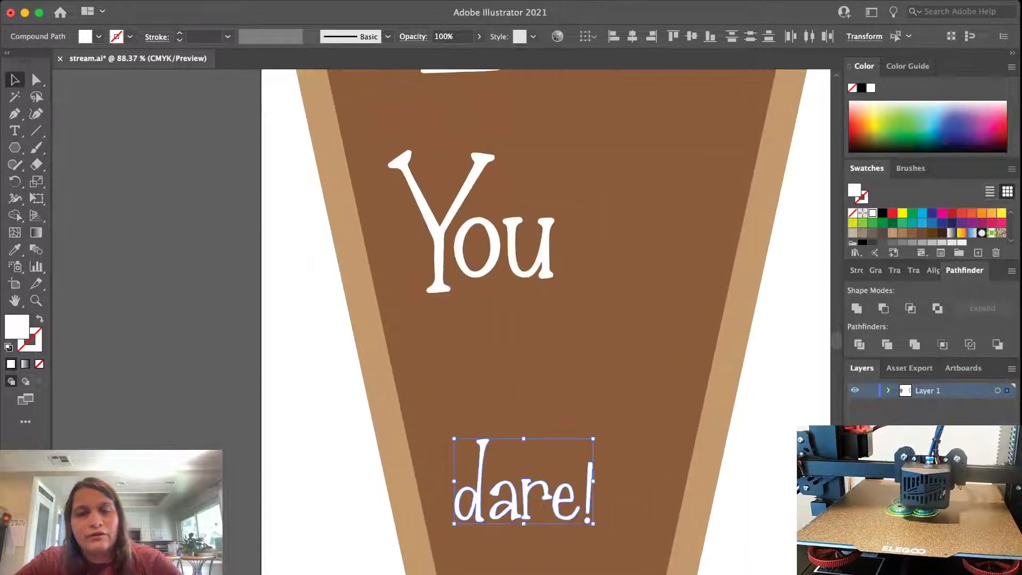
scroll(556, 490, up, 4)
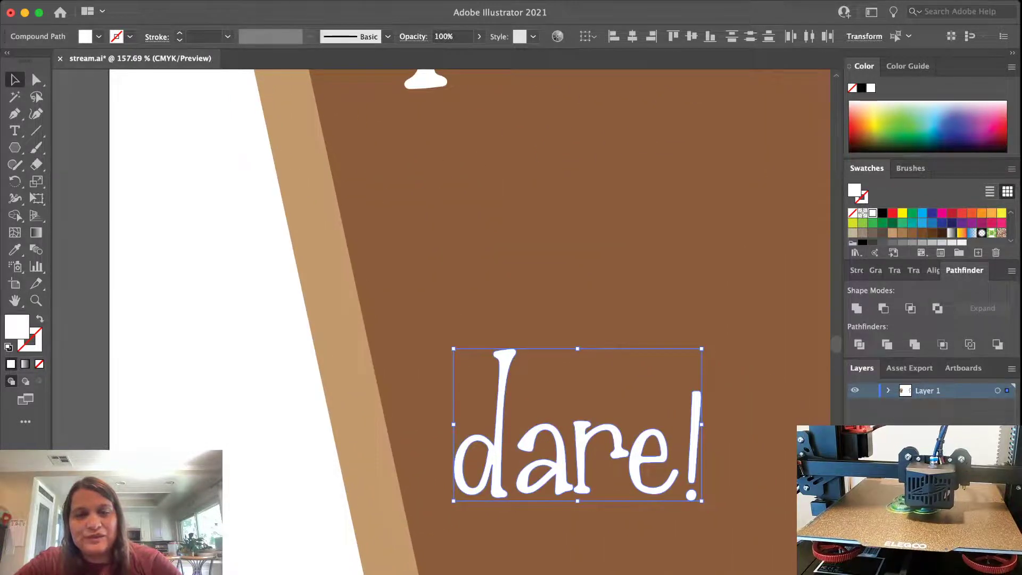
Space the letters of "dare!" by nudging the a left and the e and r slightly right
key(super+shift+a)
click(555, 491)
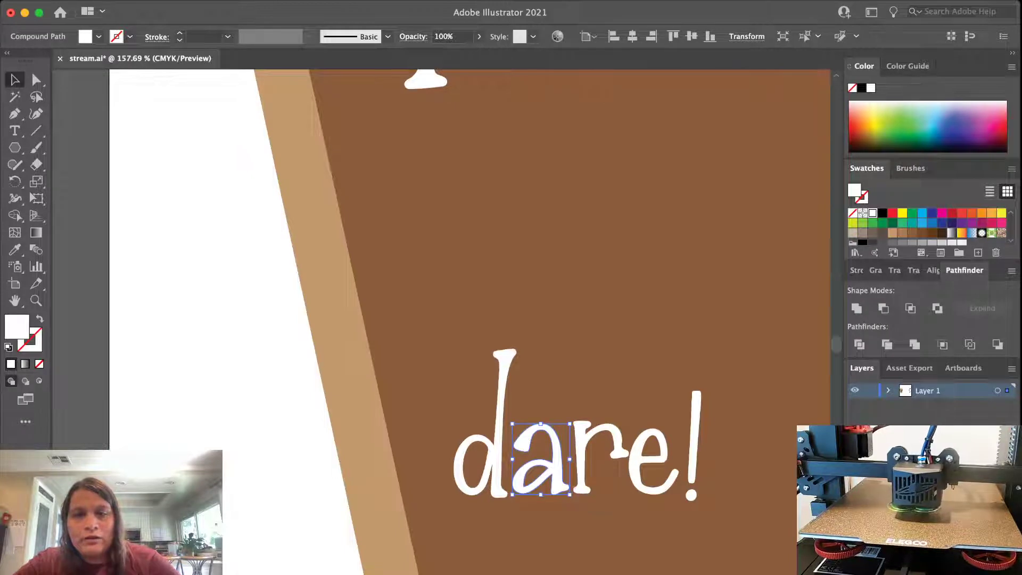
key(super+shift+a)
click(663, 482)
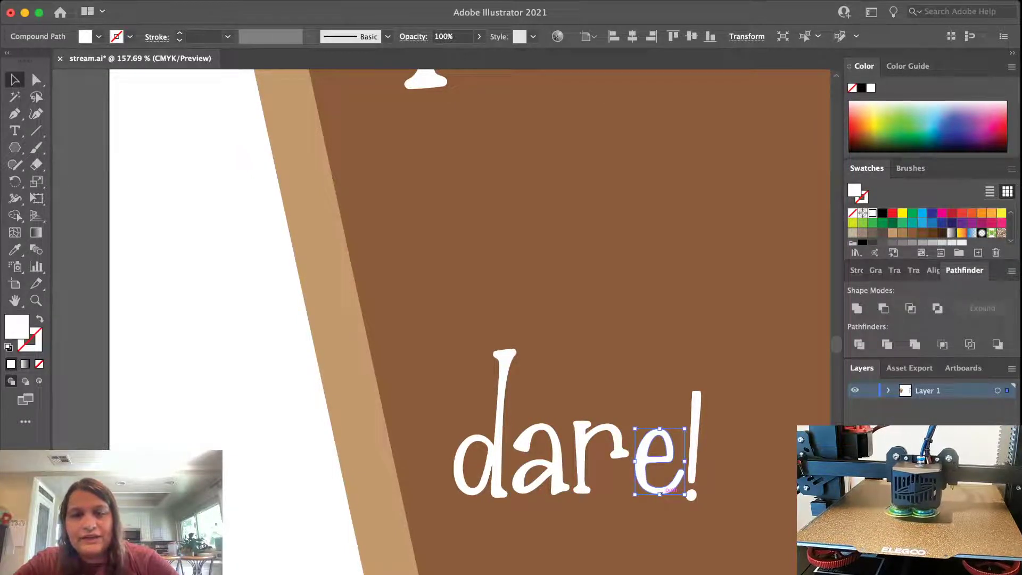
click(618, 469)
click(586, 434)
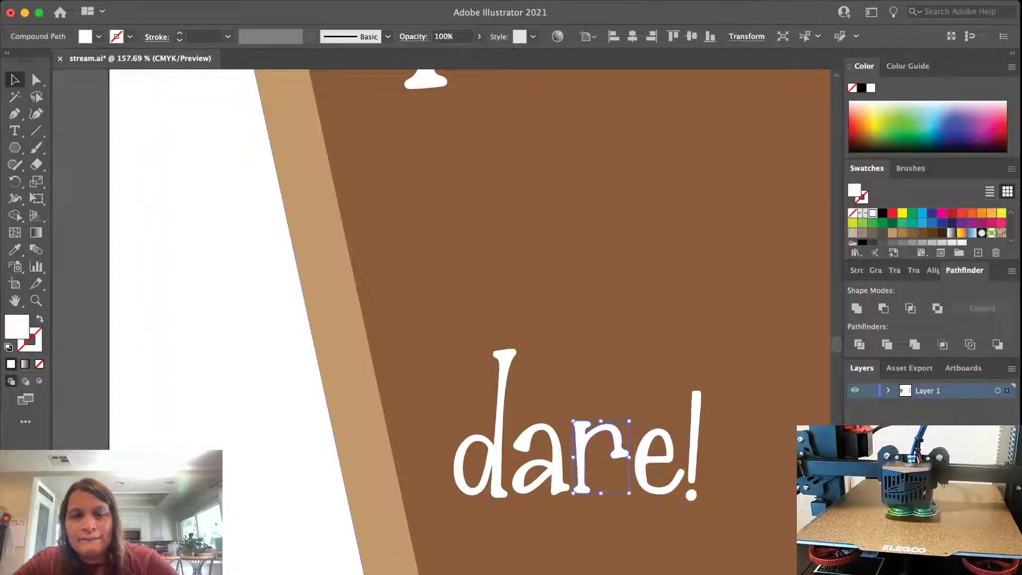
key(super+shift+a)
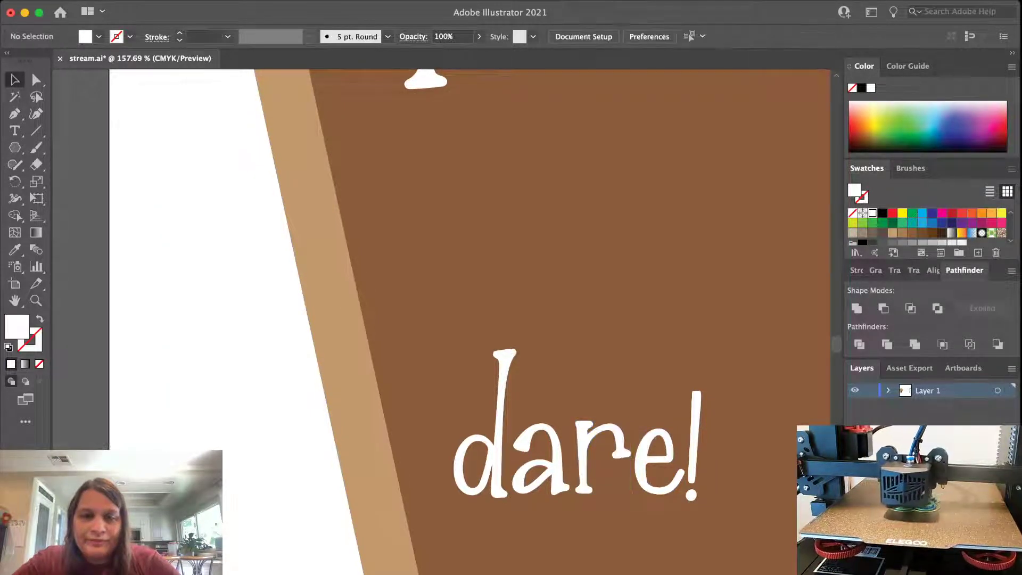
Nudge the d of "dare!" slightly left and check the a's spacing beside it
click(502, 471)
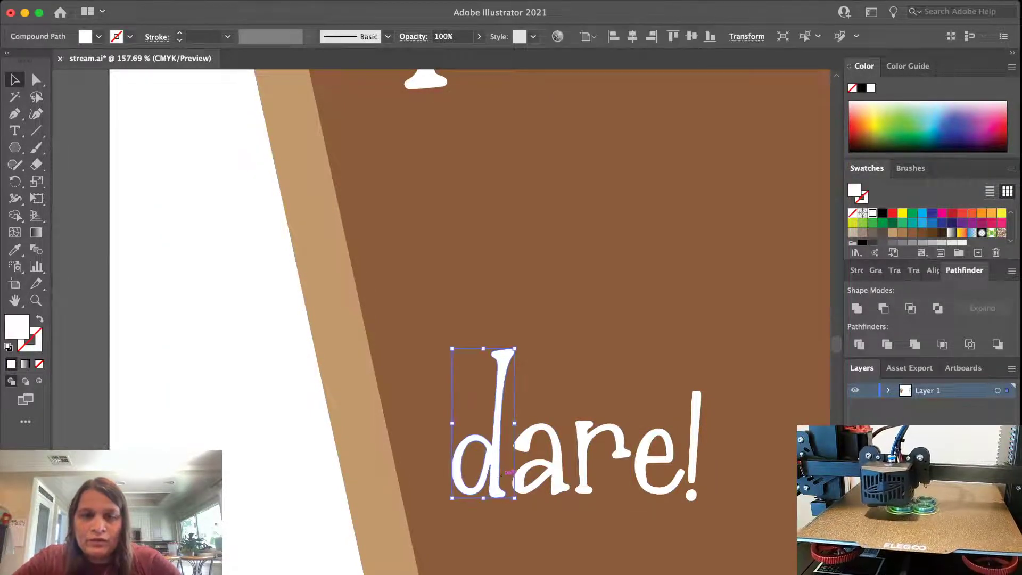
key(super+shift+a)
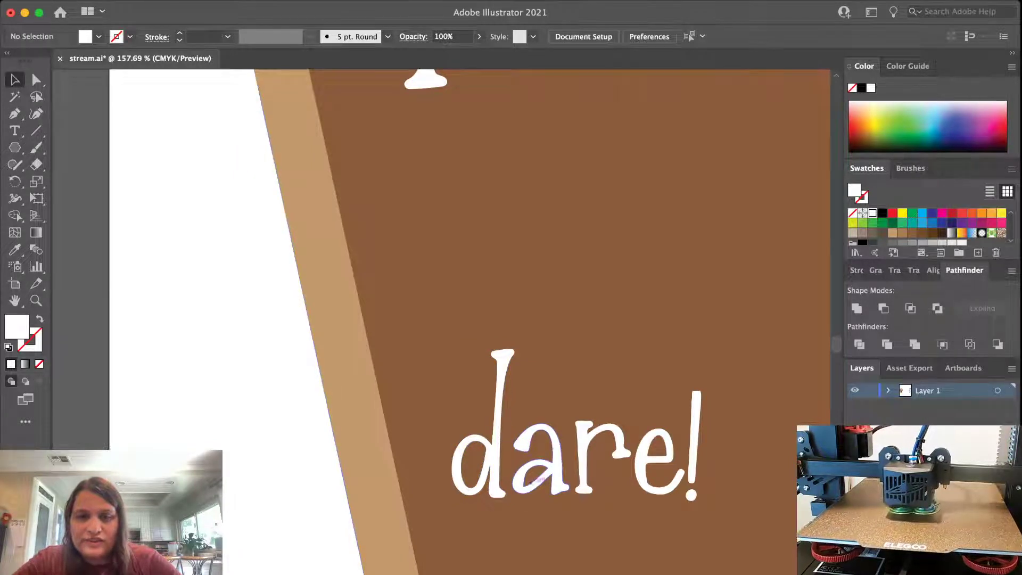
click(553, 448)
key(Left)
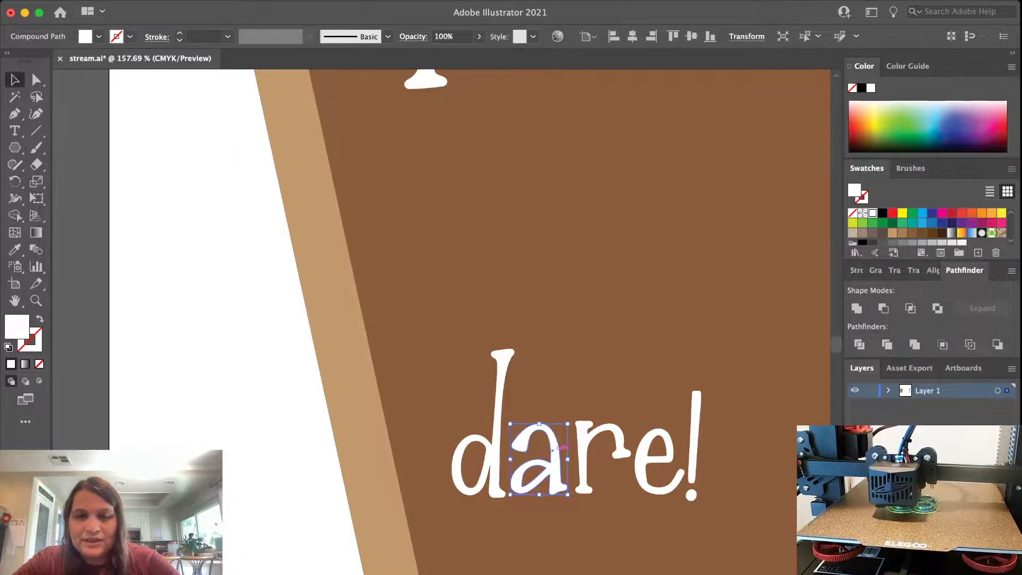
key(Right)
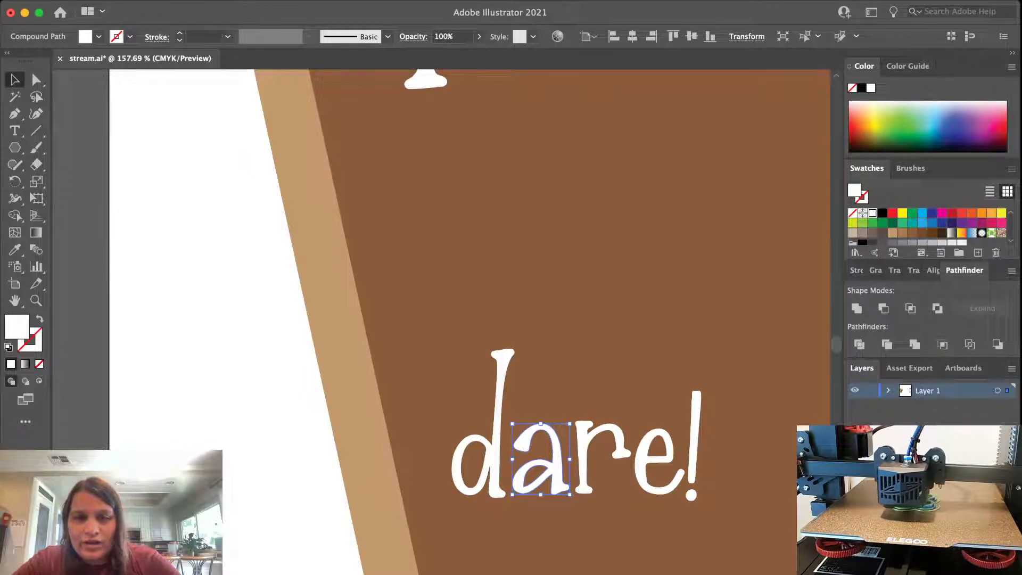
click(596, 378)
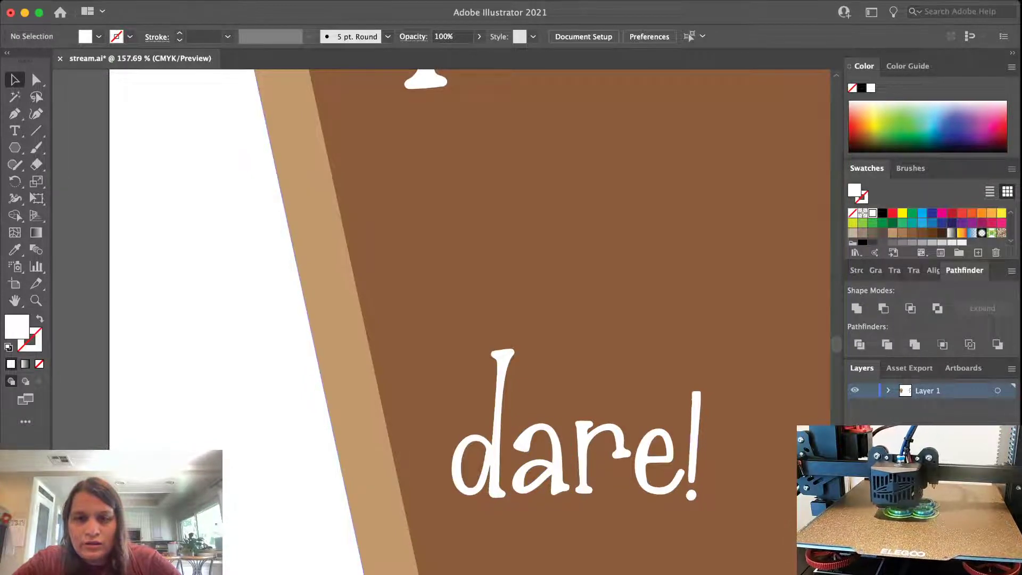
Nudge the exclamation mark right, away from the e, and up to the baseline of "dare"
click(692, 420)
key(Right)
key(Right)
key(Right)
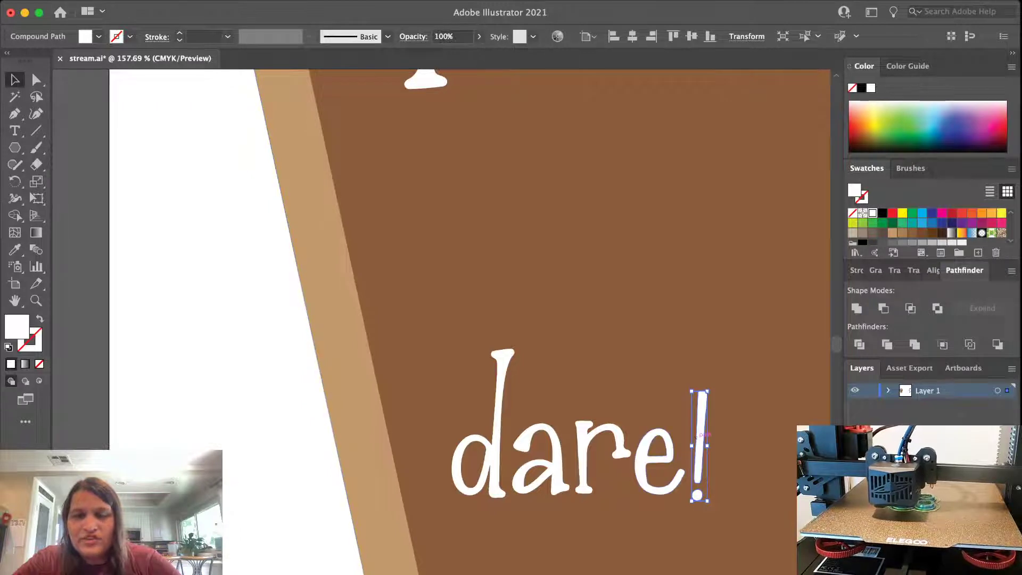
key(Up)
key(Up)
key(Up)
key(Up)
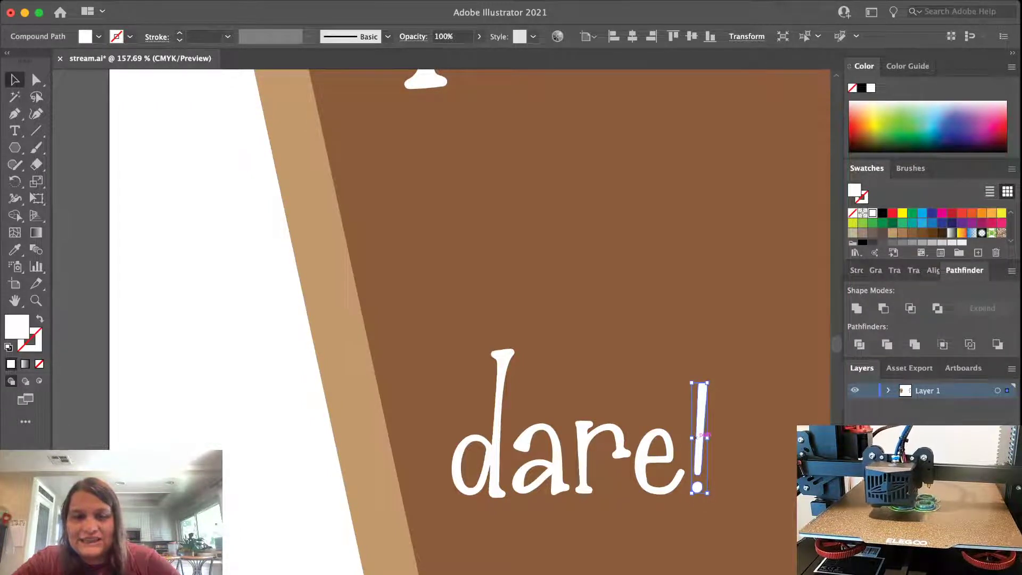
Group all the letters and the exclamation mark of "dare!"
shift+click(642, 450)
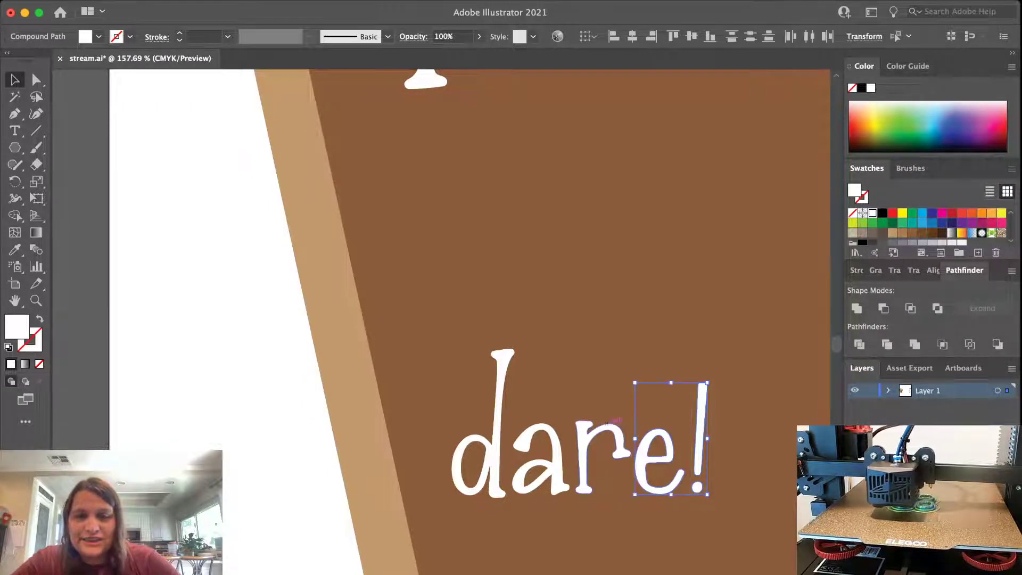
shift+click(600, 429)
shift+click(533, 452)
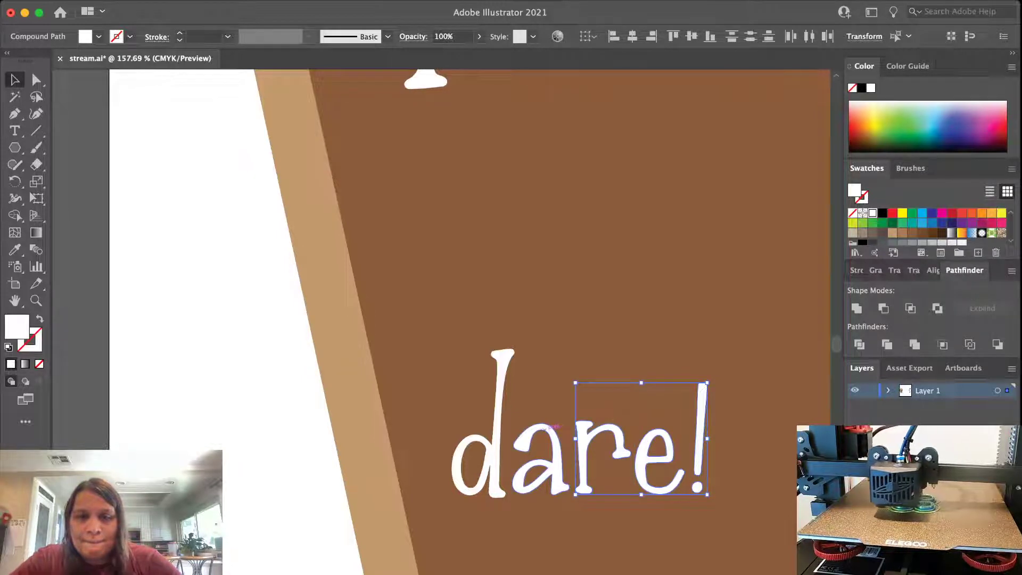
shift+click(476, 458)
key(super+g)
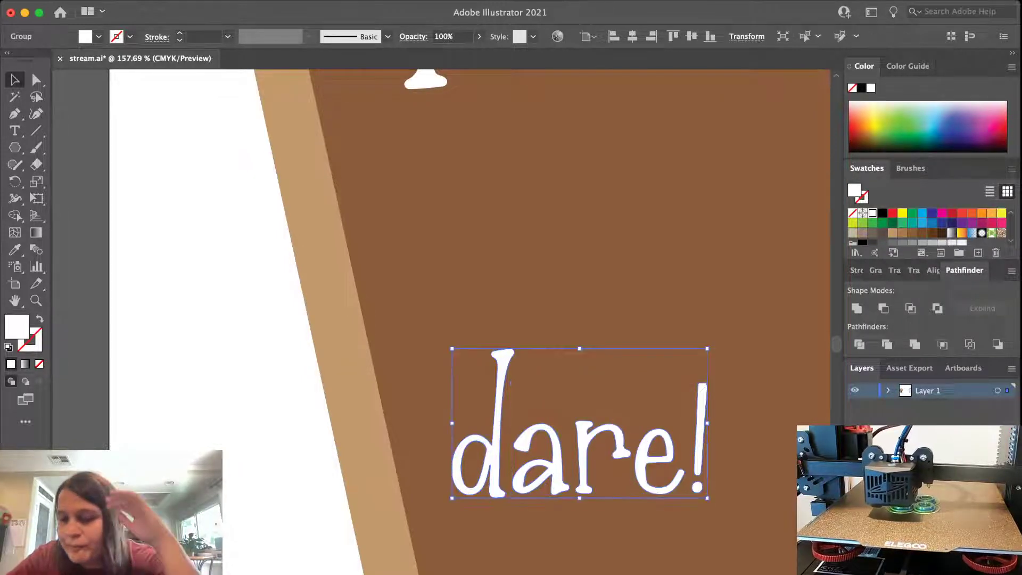
Enlarge the "dare!" group to fill more of the coffin's width below "You"
scroll(490, 449, down, 5)
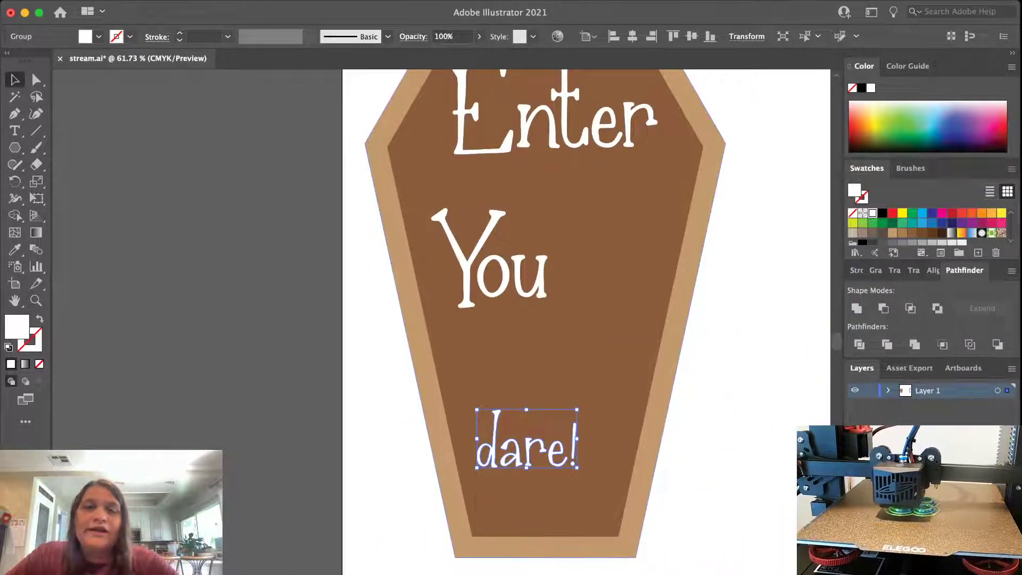
drag(577, 409, 623, 382)
scroll(623, 383, up, 1)
scroll(623, 382, up, 5)
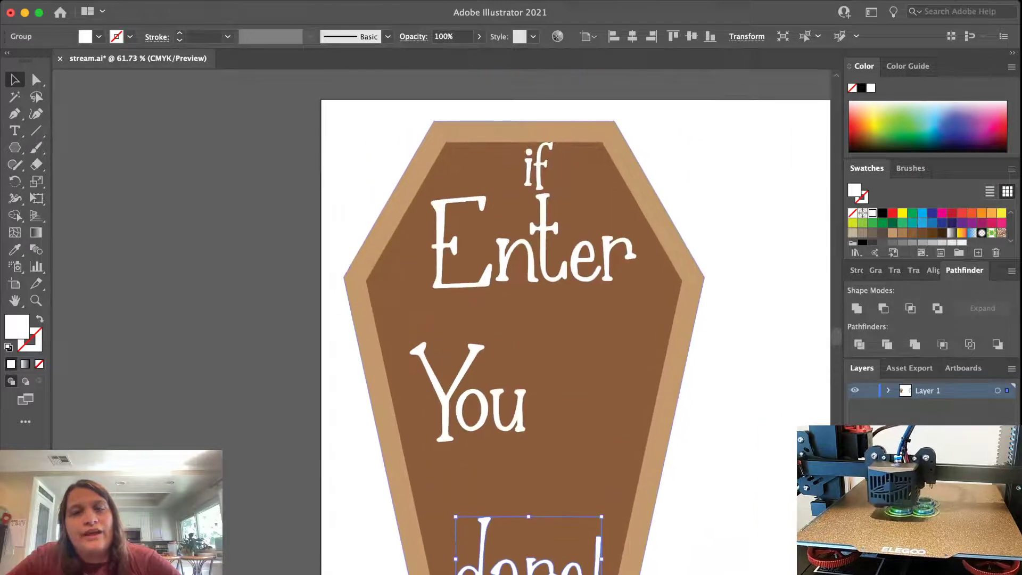
Try placing the "dare!" group higher on the coffin, beside "You" and close to the coffin's edge
scroll(623, 373, down, 2)
mouse_move(552, 389)
mouse_down()
mouse_move(583, 380)
mouse_move(546, 399)
mouse_up()
mouse_move(580, 511)
mouse_down()
mouse_move(601, 502)
mouse_move(608, 421)
mouse_move(581, 511)
mouse_up()
key(super+shift+a)
scroll(575, 529, up, 5)
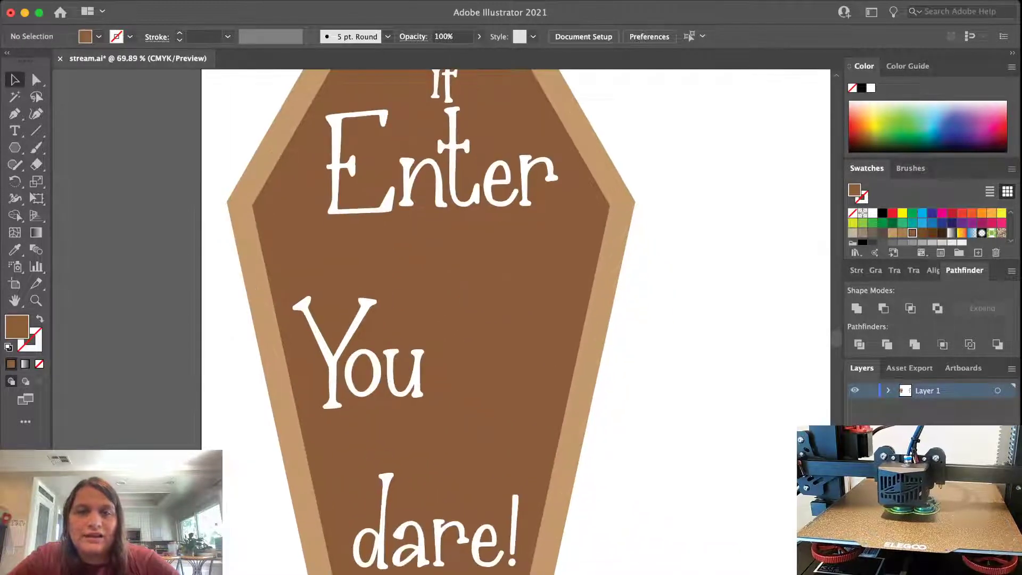
scroll(575, 530, down, 3)
click(595, 525)
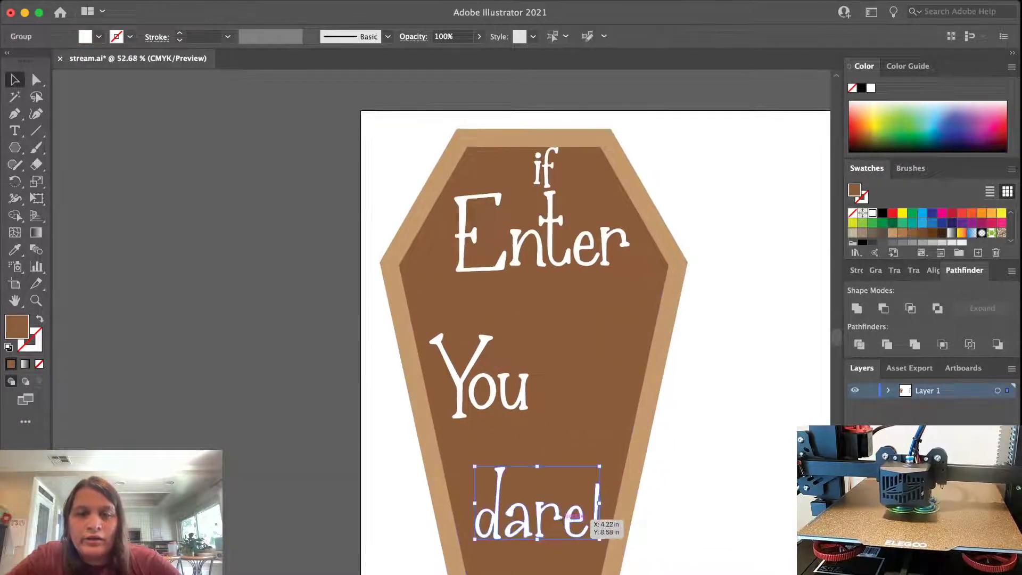
drag(595, 525, 623, 415)
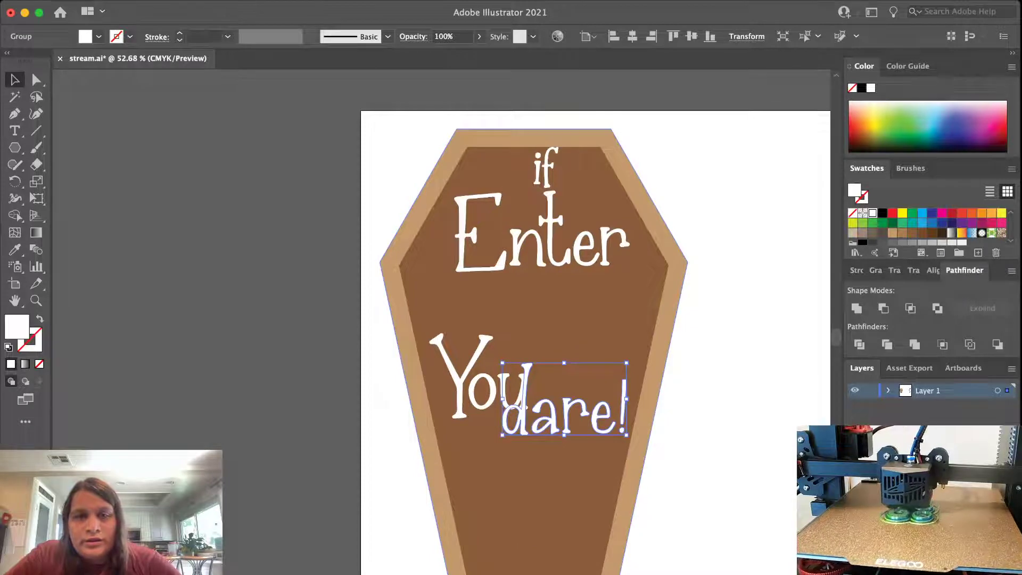
drag(566, 400, 576, 349)
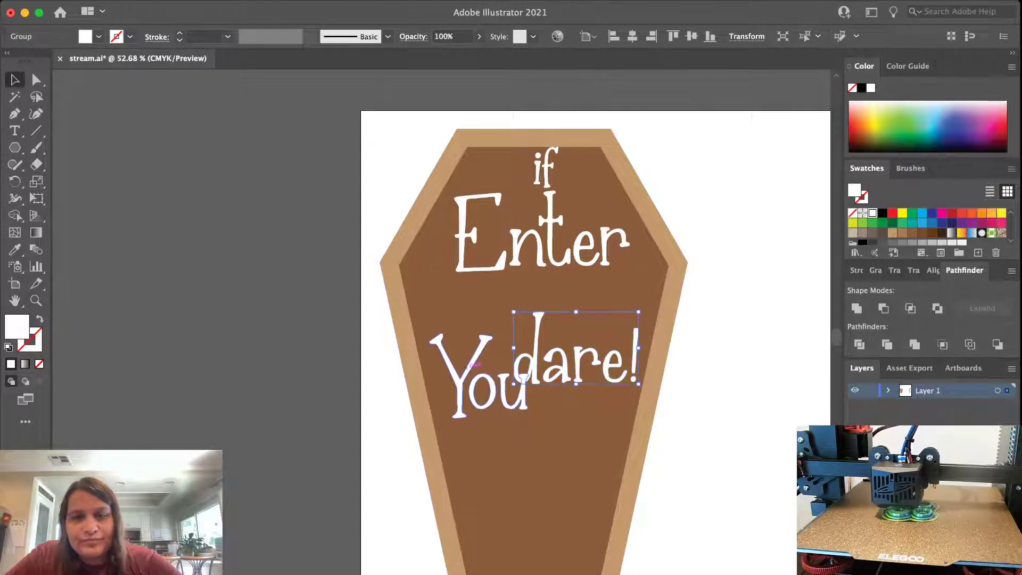
Shrink "You" slightly and stack it just below "Enter", with "dare!" below it and offset to the right
click(526, 376)
drag(529, 418, 513, 405)
drag(470, 359, 480, 314)
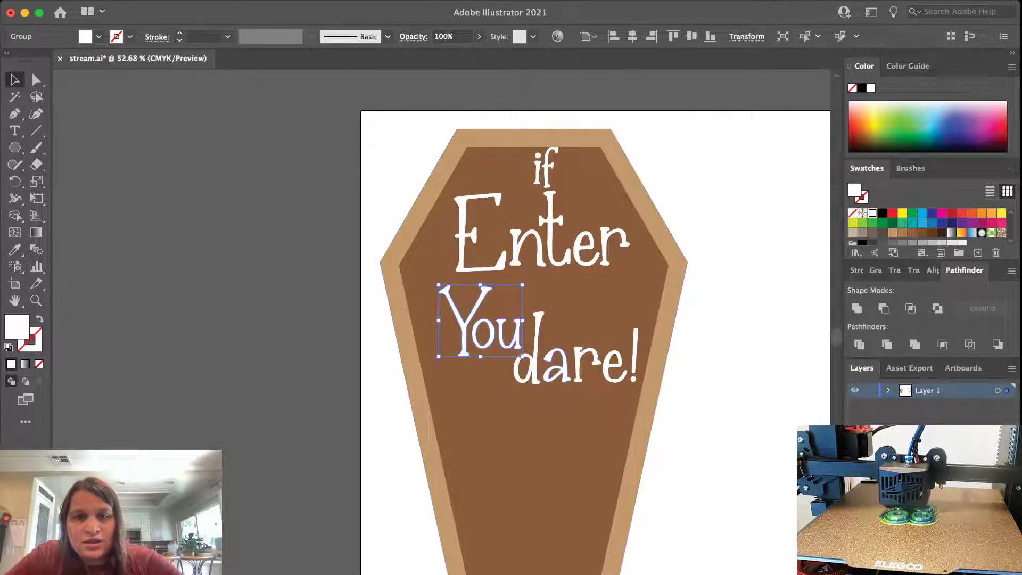
drag(570, 349, 563, 390)
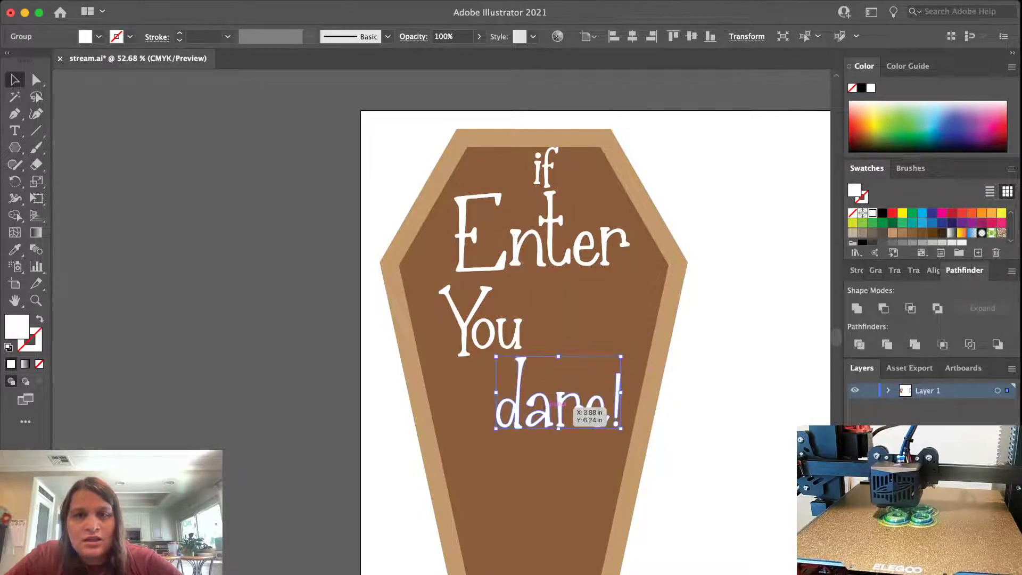
Move "You" to the right and place "if" in front of it to form a second line under "Enter"
drag(509, 328, 599, 342)
drag(555, 171, 487, 316)
mouse_move(554, 325)
mouse_down()
mouse_move(537, 310)
mouse_move(554, 314)
mouse_up()
key(shift+super+a)
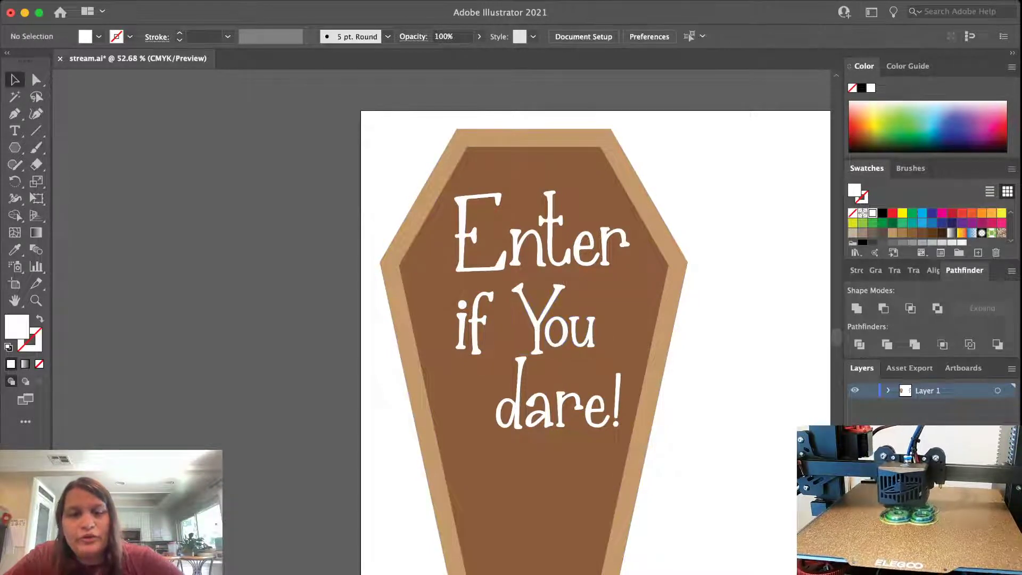
Create a white lowercase "y" in The Nightmare font beside the coffin and convert it to outlines
key(t)
click(676, 439)
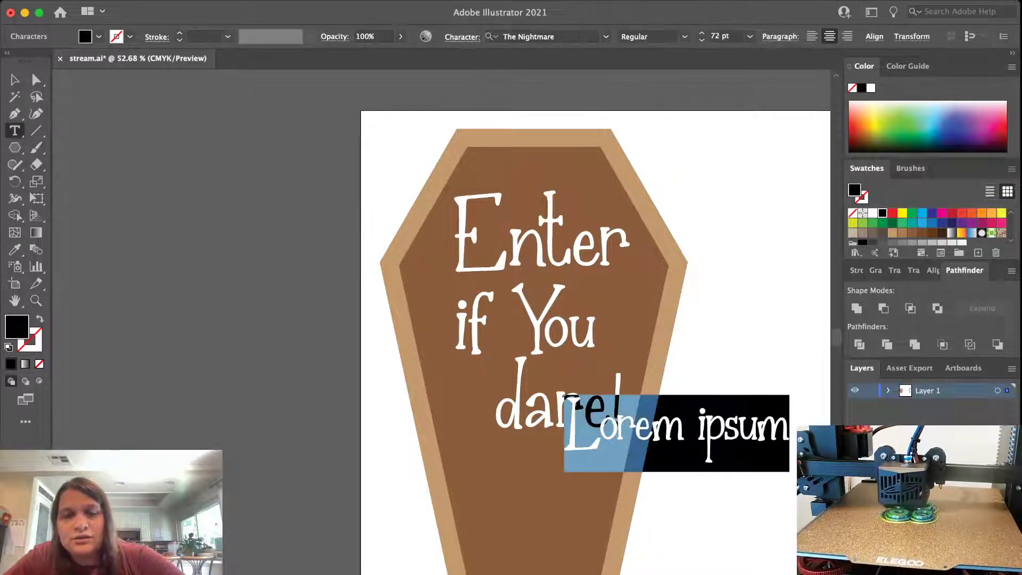
text(you)
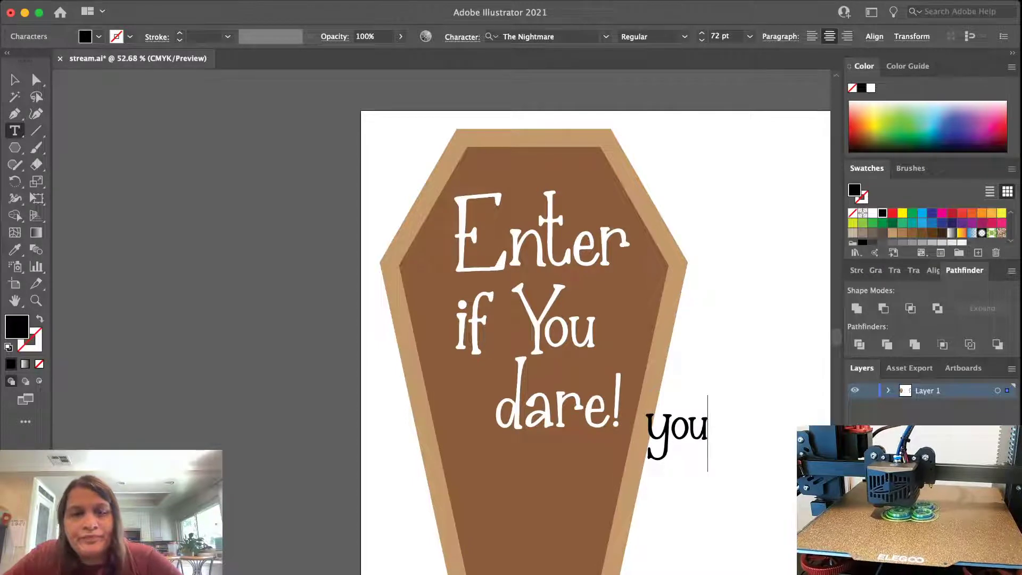
key(BackSpace)
key(BackSpace)
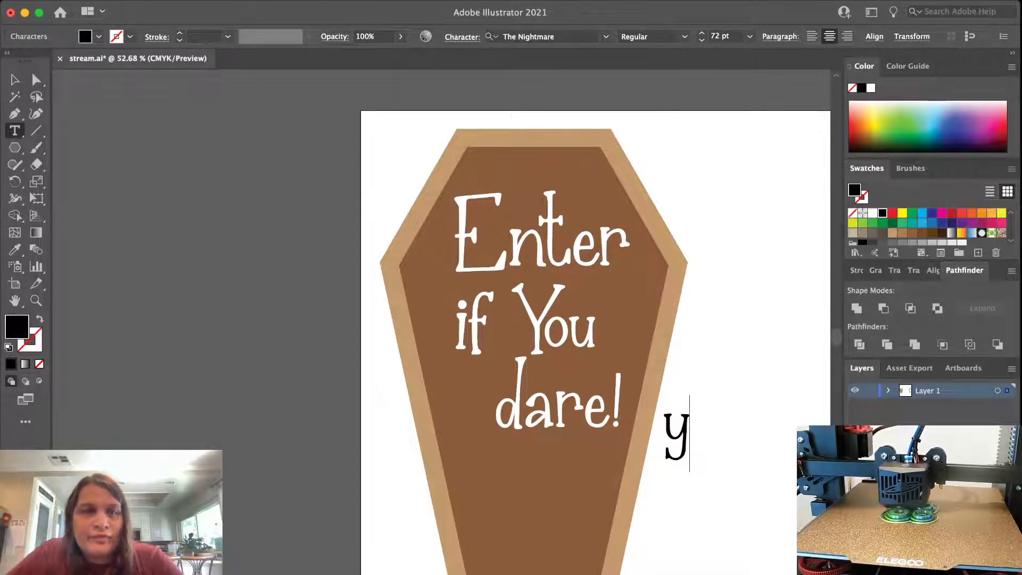
key(Escape)
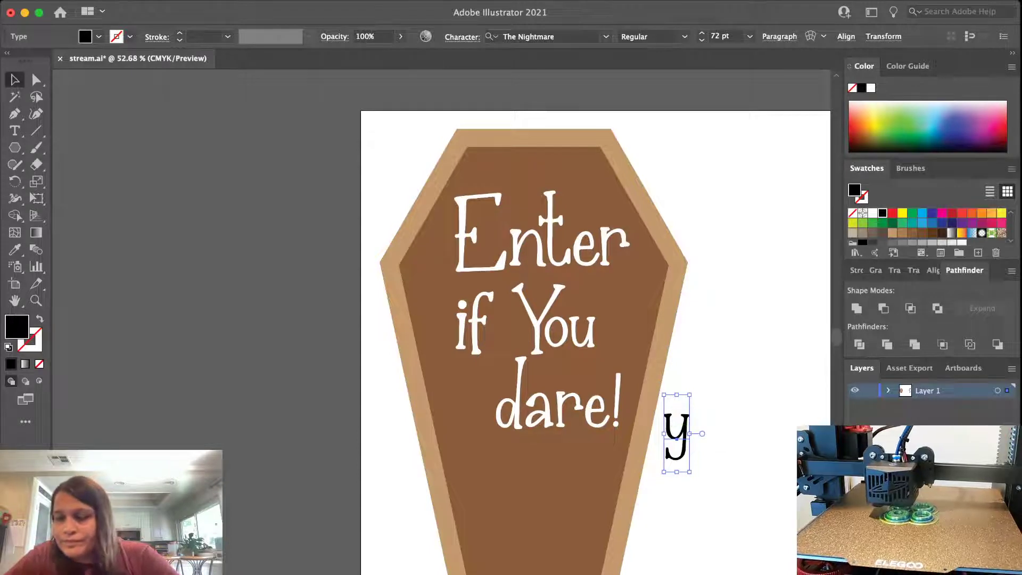
click(873, 213)
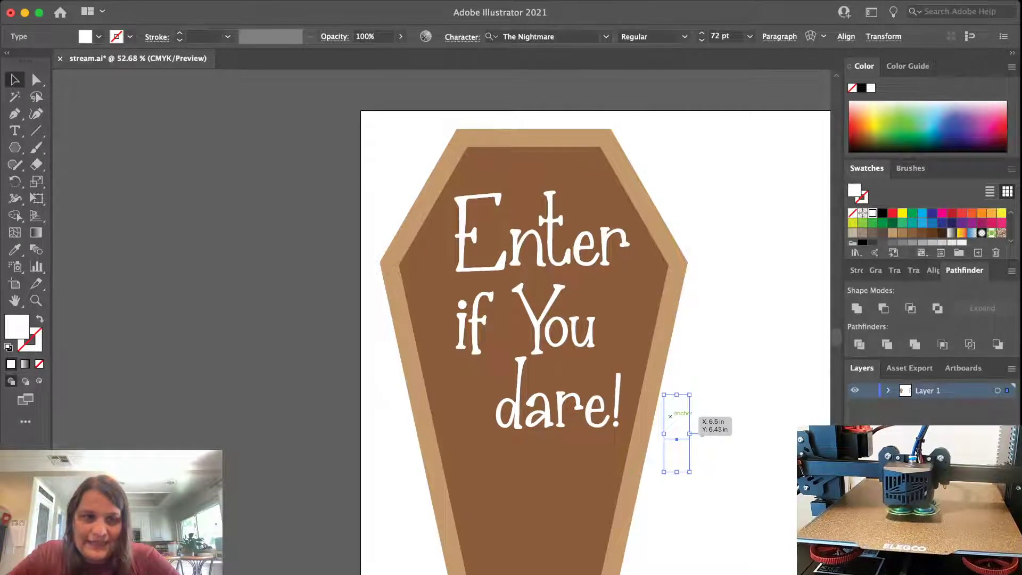
key(shift+super+o)
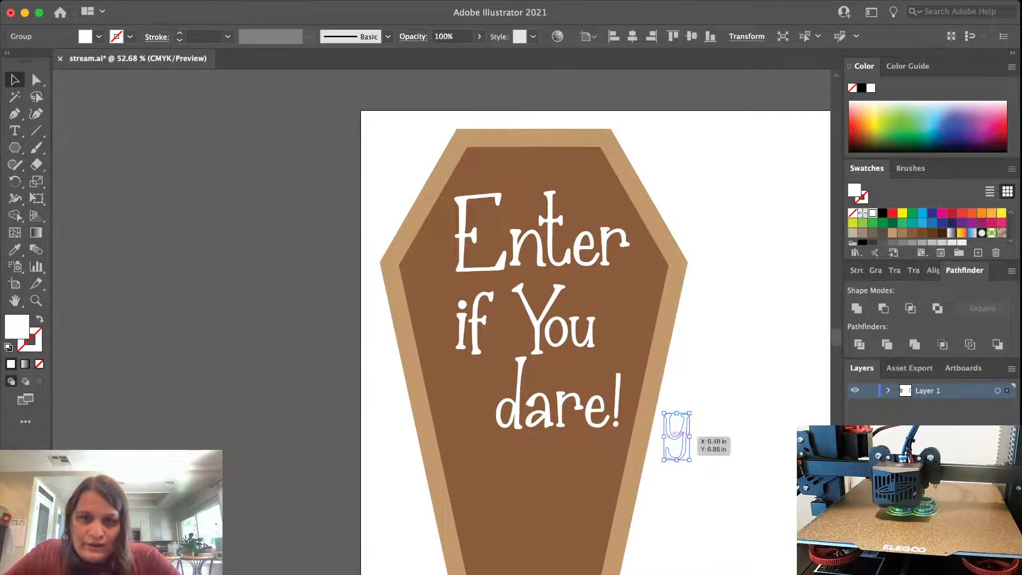
Replace the capital Y of "You" with the outlined lowercase y, ungrouping the word and placing the new letter against "ou"
drag(688, 432, 517, 324)
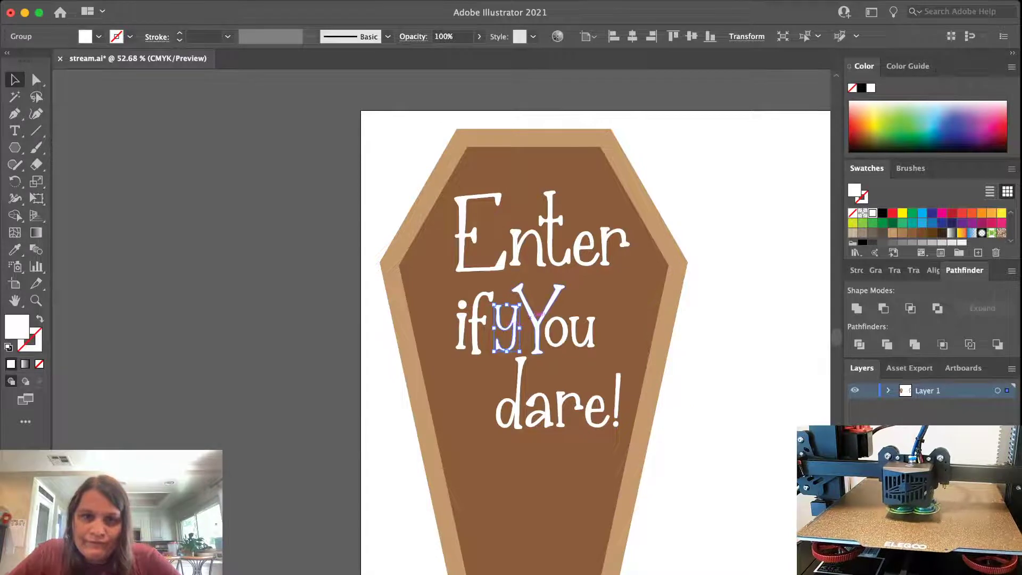
click(539, 315)
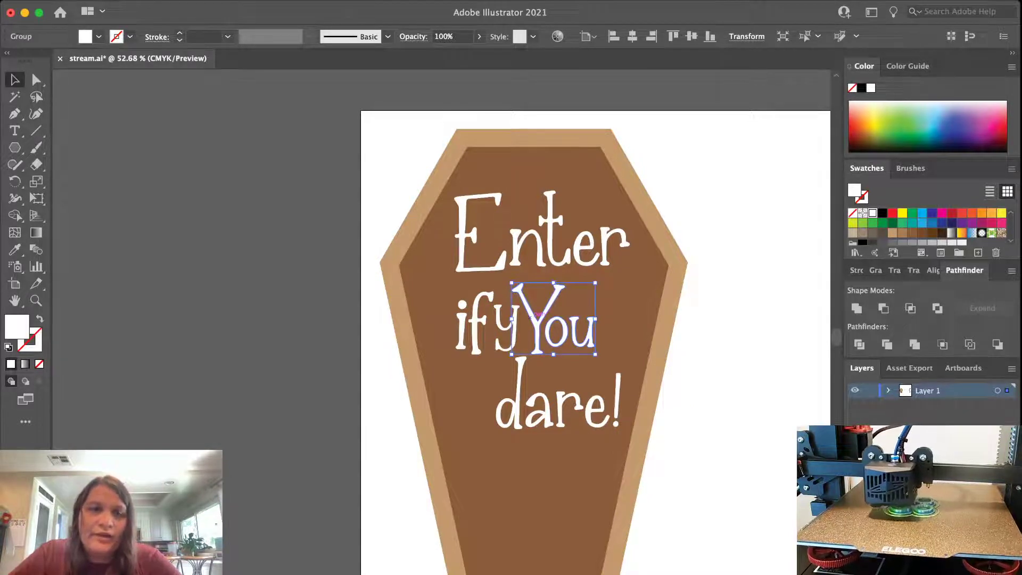
key(shift+super+g)
key(shift+super+a)
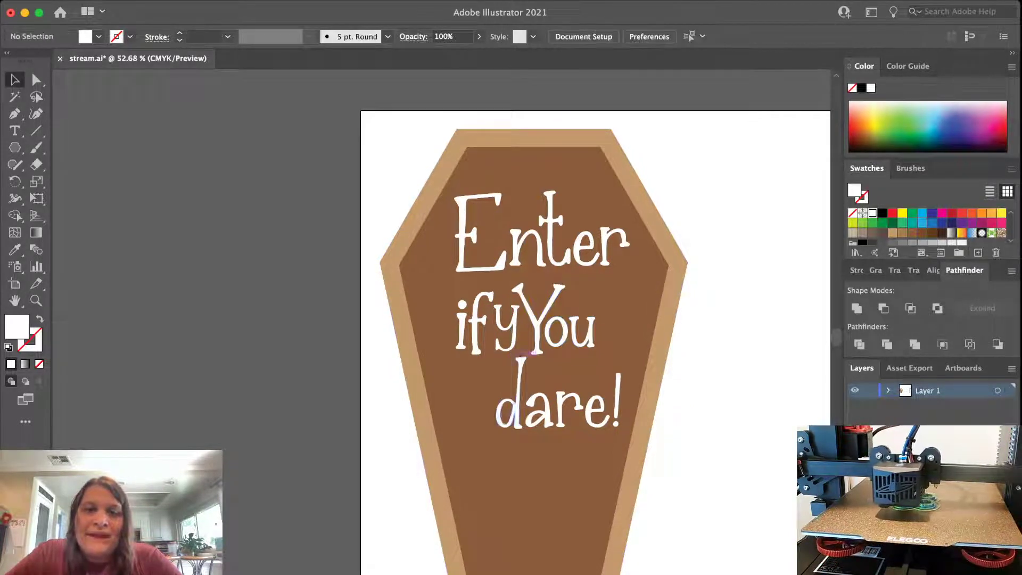
click(529, 323)
click(531, 320)
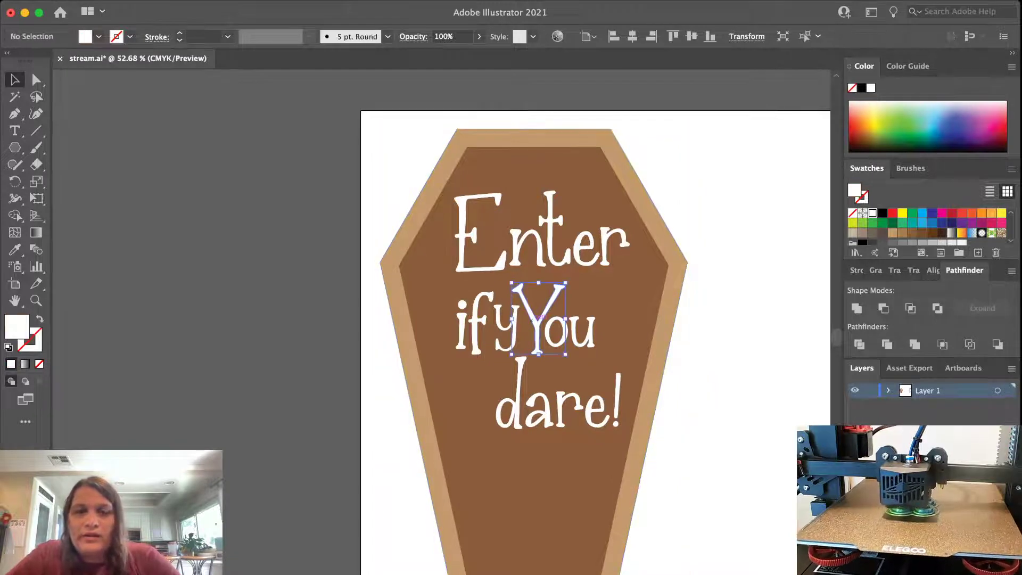
key(Delete)
drag(510, 325, 531, 326)
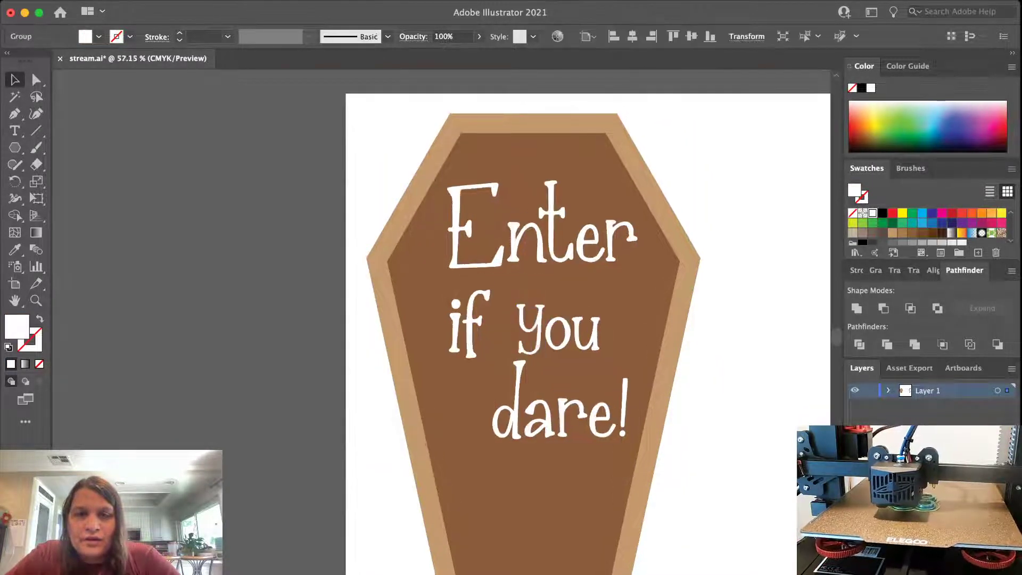
Group the letters y, o and u into one word
scroll(532, 320, up, 5)
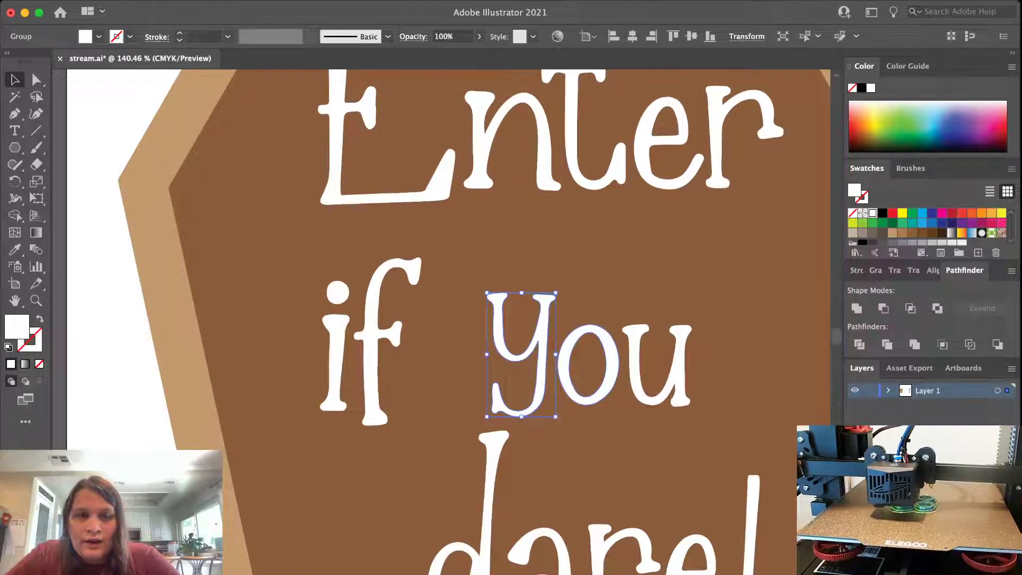
shift+click(586, 368)
shift+click(636, 358)
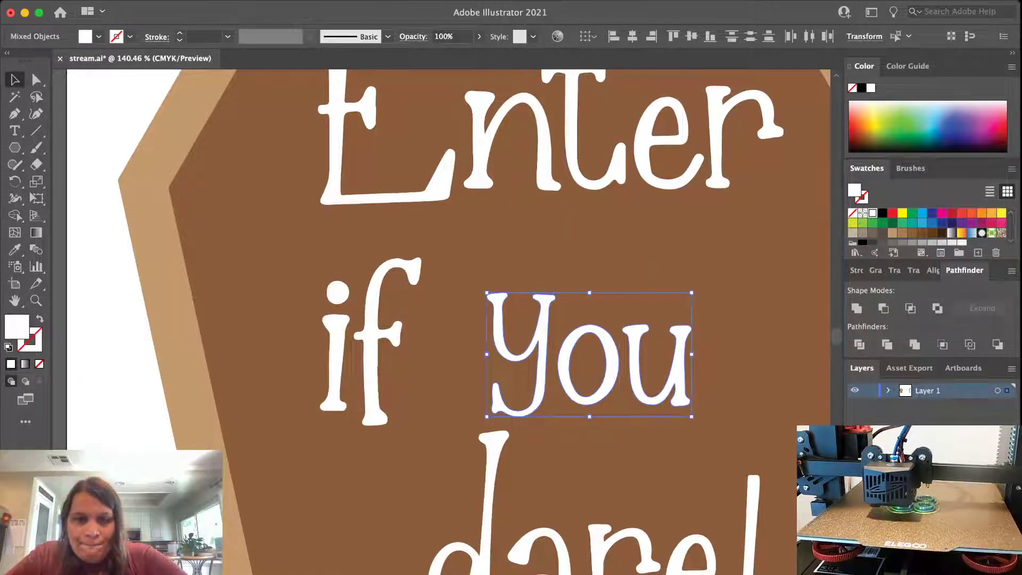
key(super+g)
Enlarge the "dare!" group and shift it left so it starts under "if"
scroll(632, 363, down, 3)
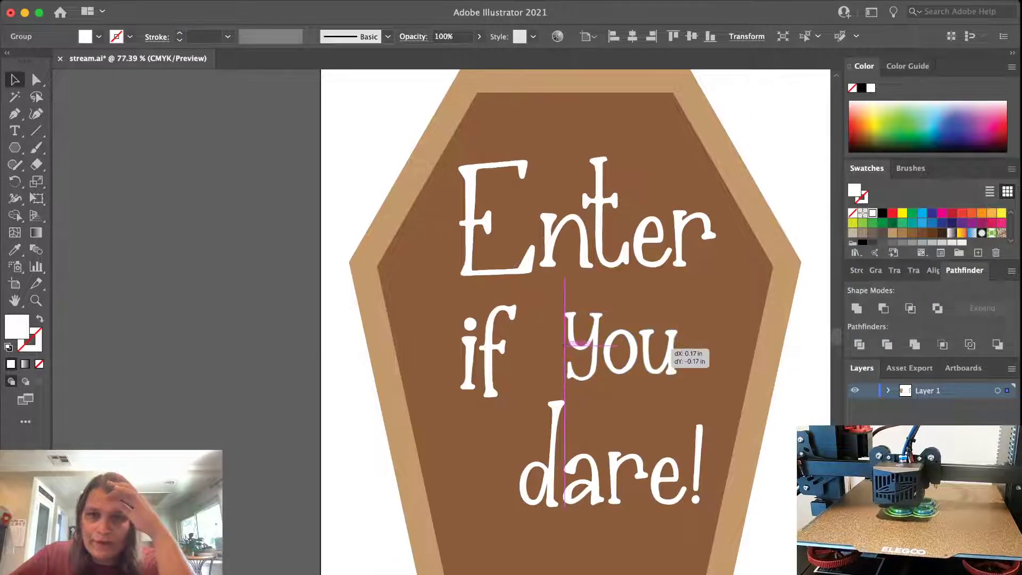
scroll(679, 348, down, 2)
click(642, 384)
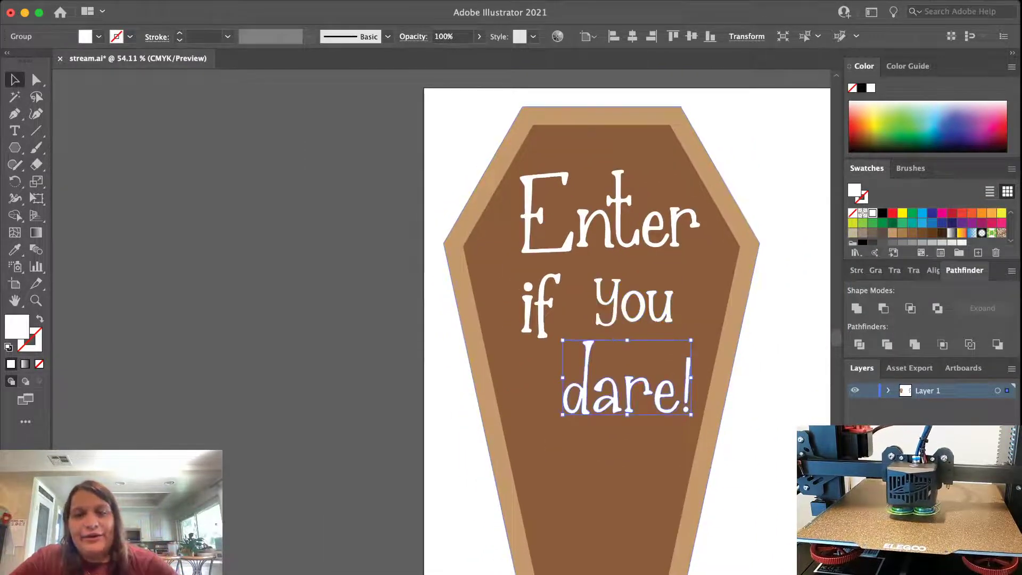
drag(562, 414, 531, 433)
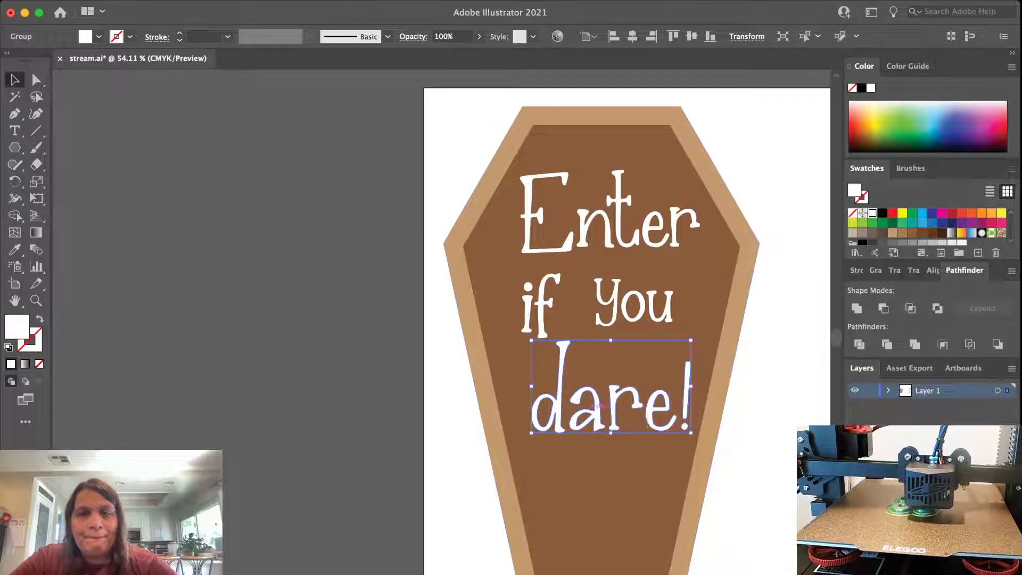
drag(612, 407, 606, 410)
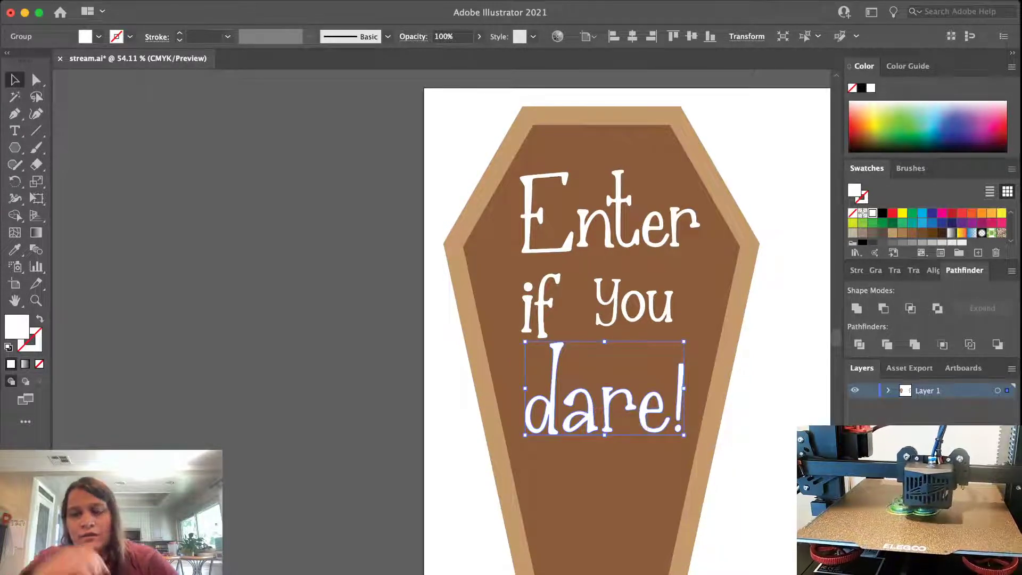
key(super+shift+a)
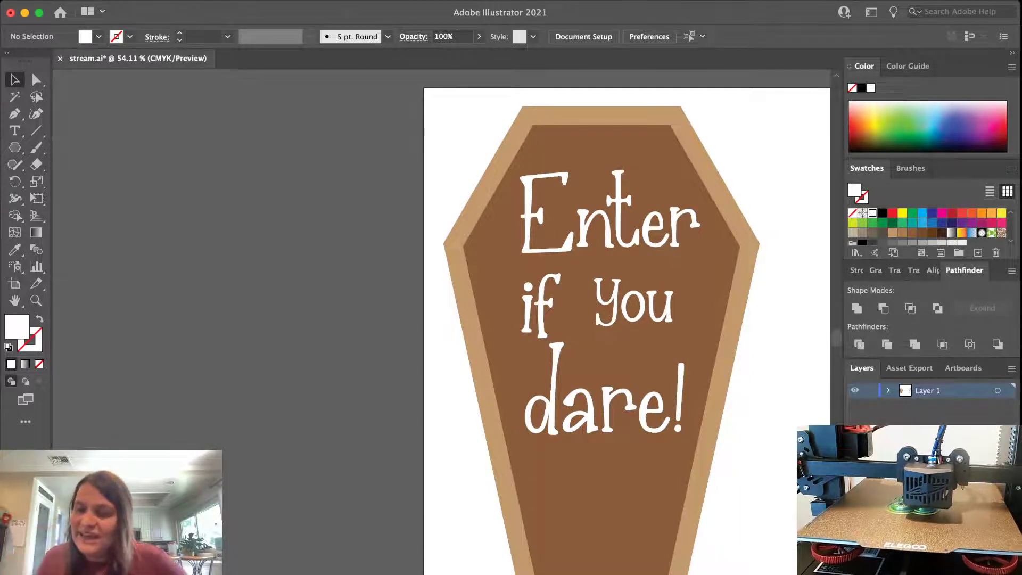
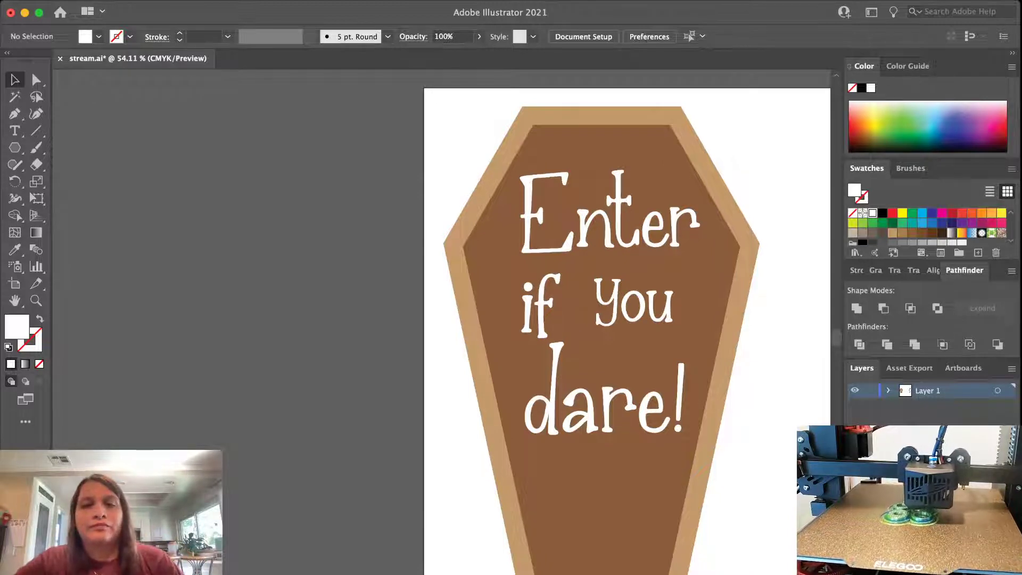
Enlarge the "you" group so it extends further toward the end of "Enter"
click(666, 314)
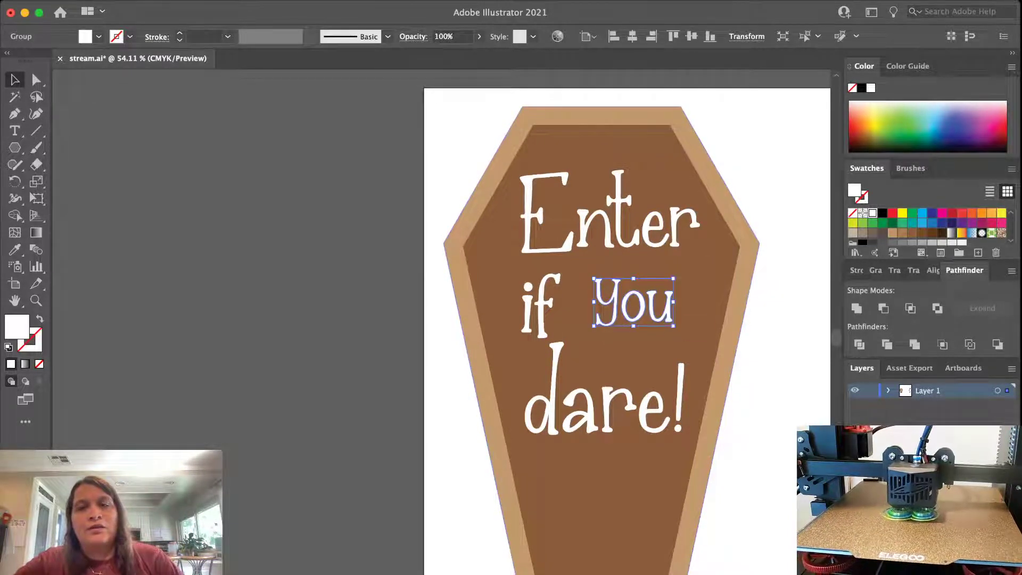
drag(674, 326, 686, 333)
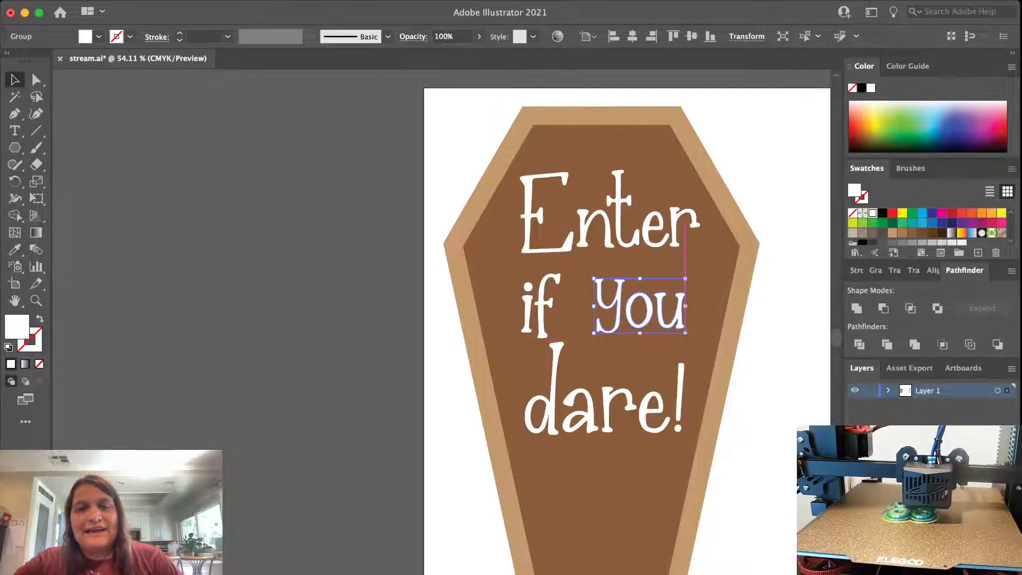
click(539, 312)
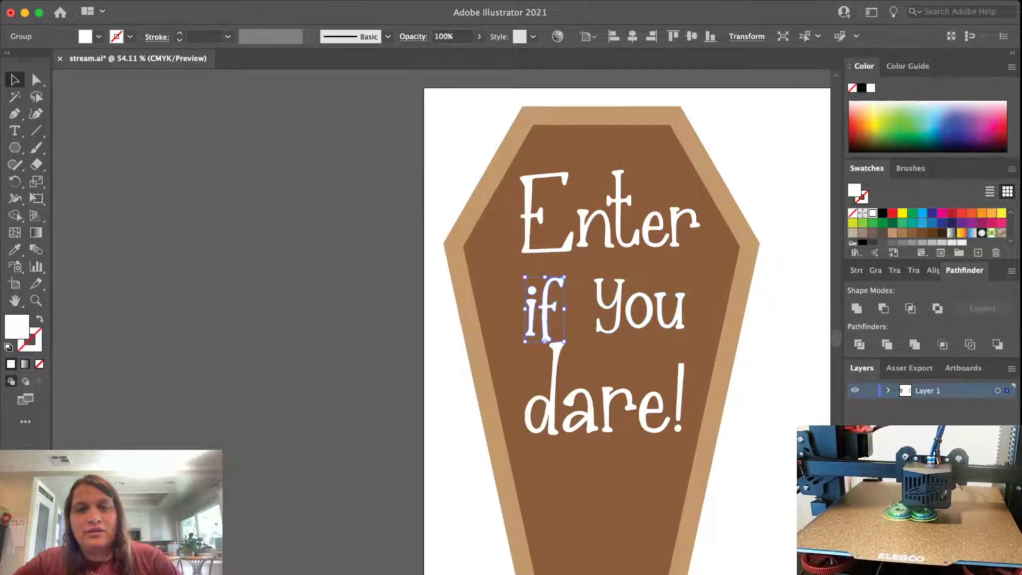
scroll(532, 312, up, 3)
Shrink "you" and "if" and fit them side by side above "are", between the d's stem and the exclamation mark
click(686, 313)
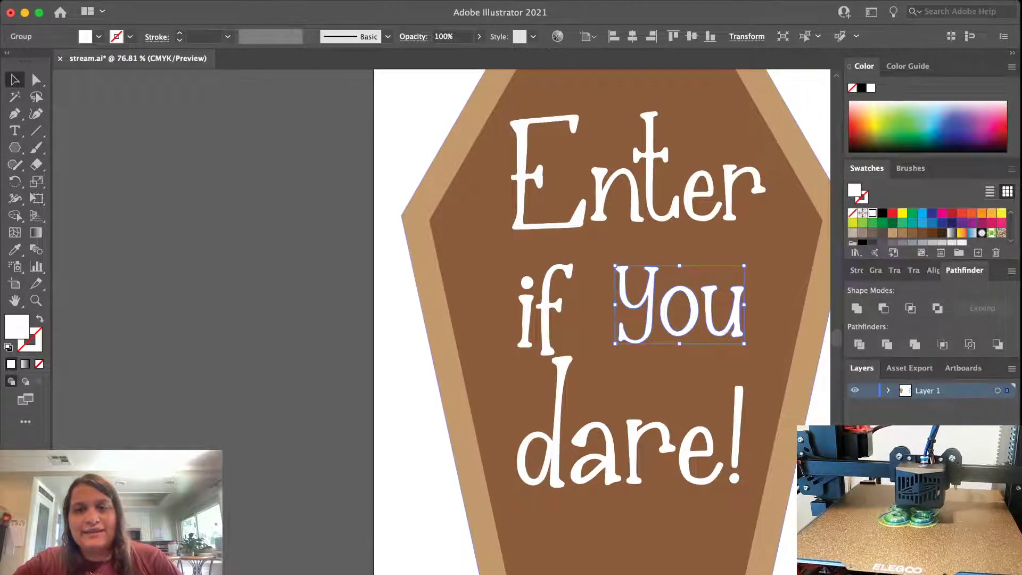
drag(745, 344, 719, 388)
drag(554, 309, 623, 352)
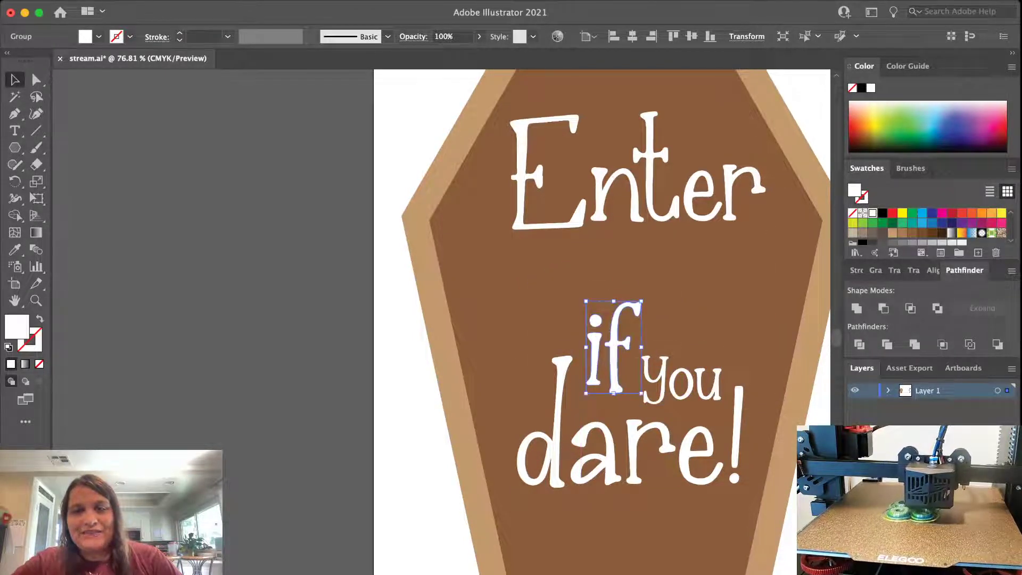
drag(643, 301, 626, 352)
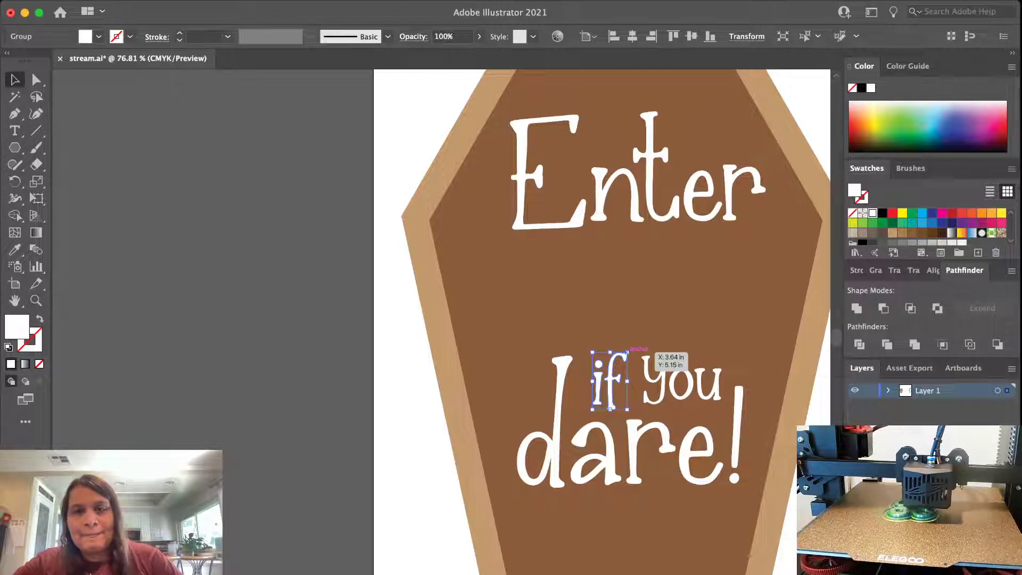
Move the "Enter" group down to sit directly above "if you" and "dare!"
click(650, 213)
drag(638, 242, 685, 301)
click(660, 266)
click(656, 193)
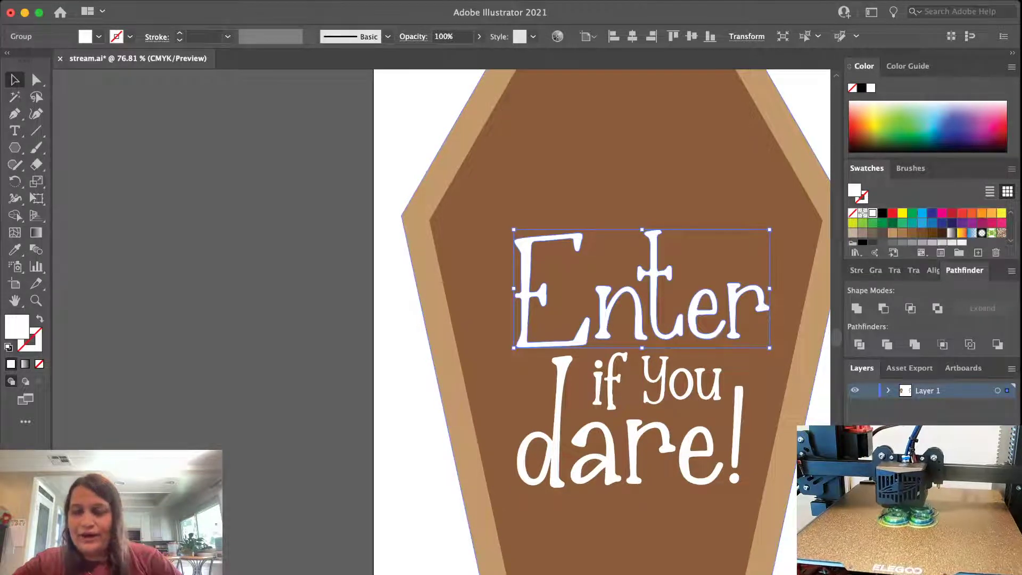
Move the whole "Enter if you dare!" lettering off the coffin onto the empty canvas beside the artboard
scroll(528, 325, down, 4)
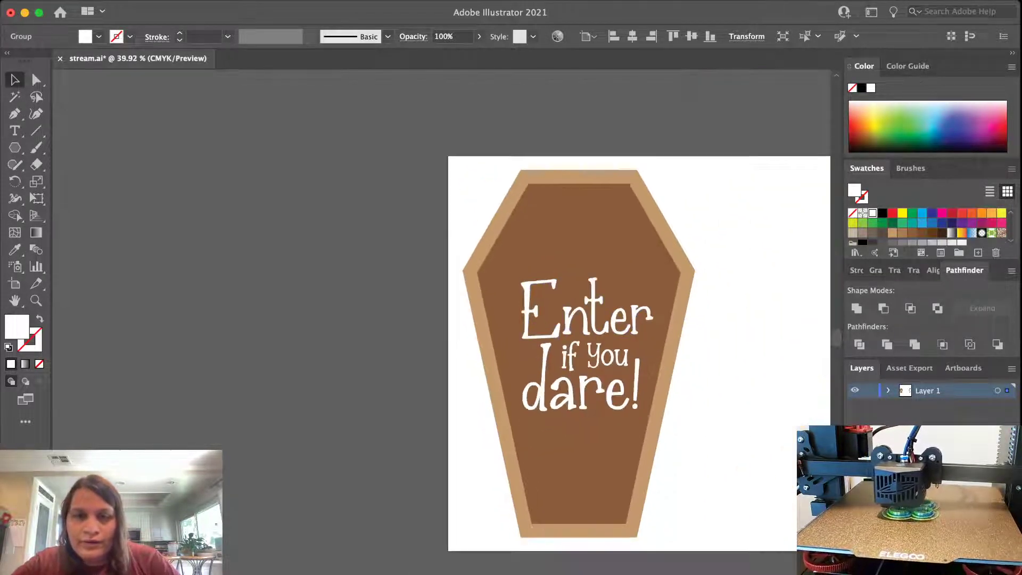
shift+click(605, 358)
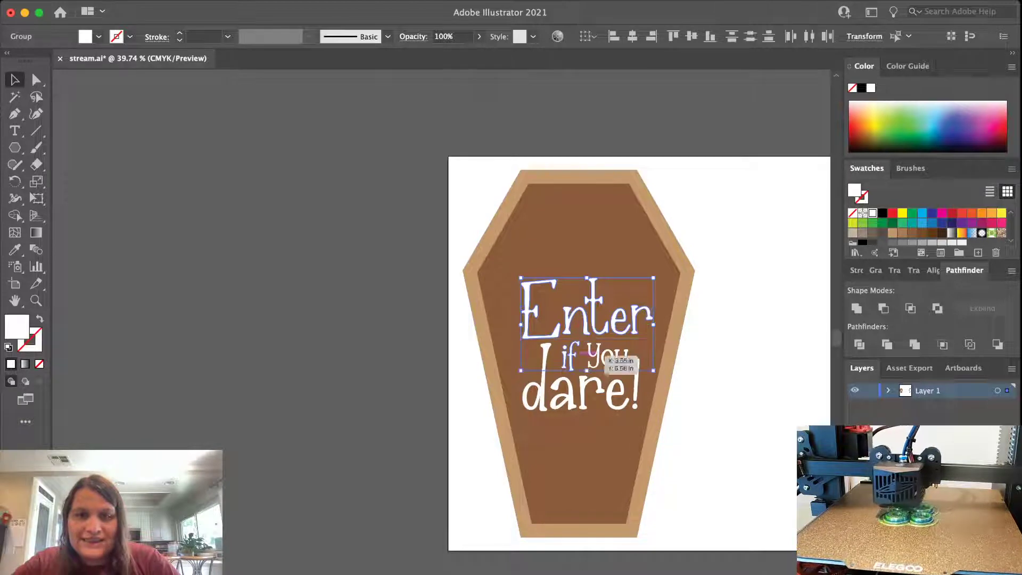
shift+click(593, 380)
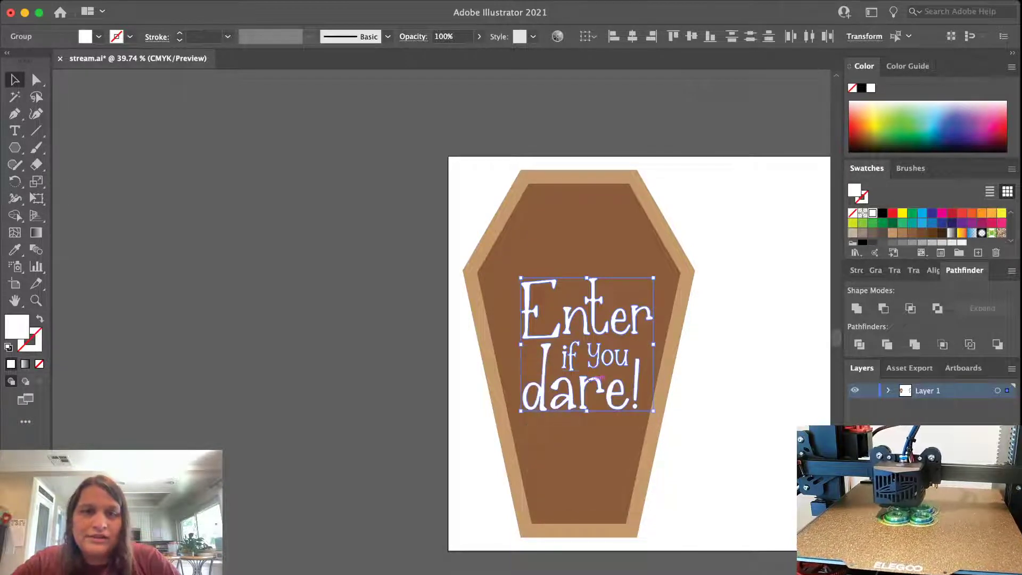
drag(594, 379, 276, 374)
key(super+shift+a)
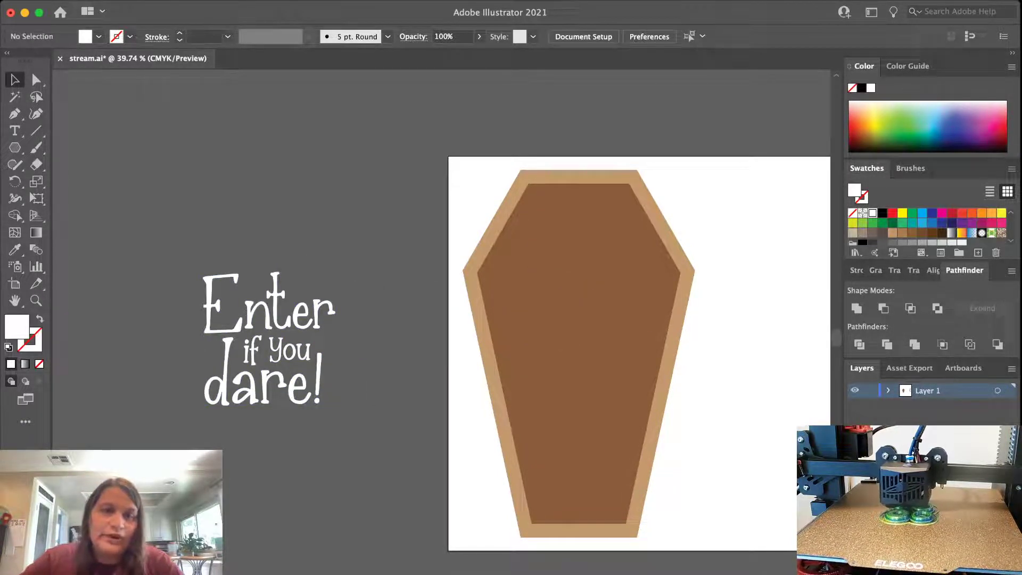
Show the rulers and place two vertical guides along the outer edges of the word "Enter"
scroll(142, 440, up, 4)
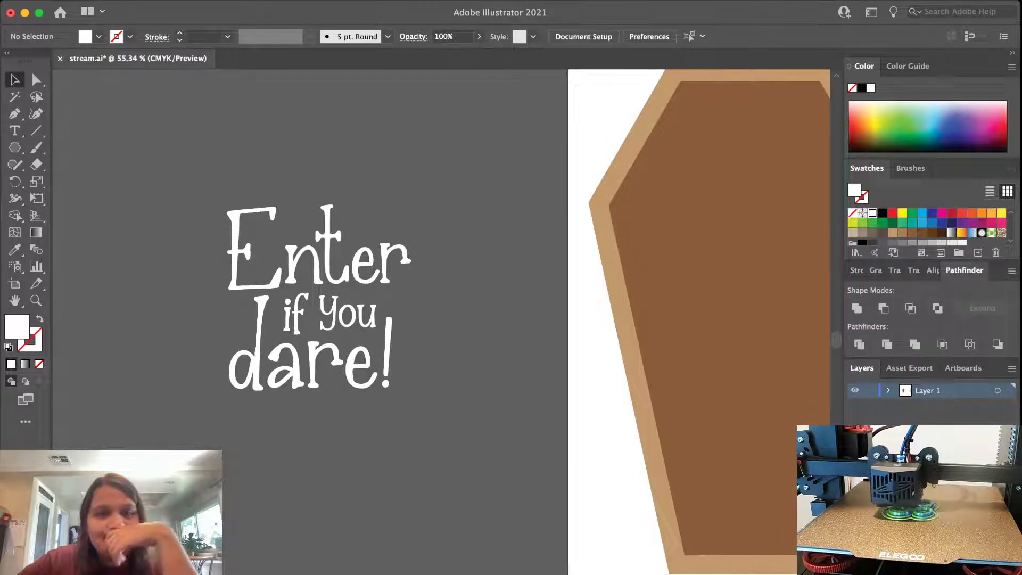
scroll(309, 364, up, 2)
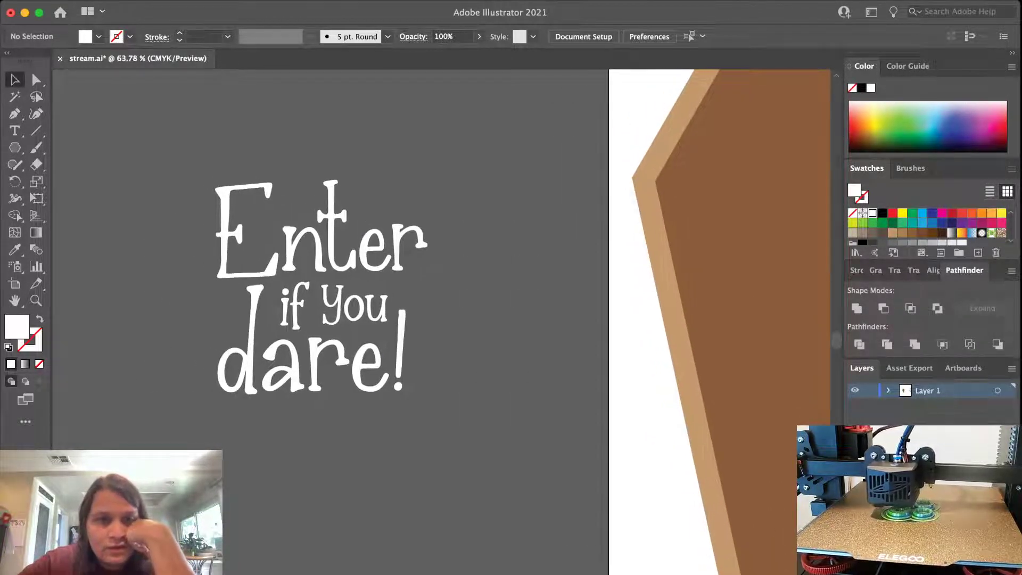
click(400, 373)
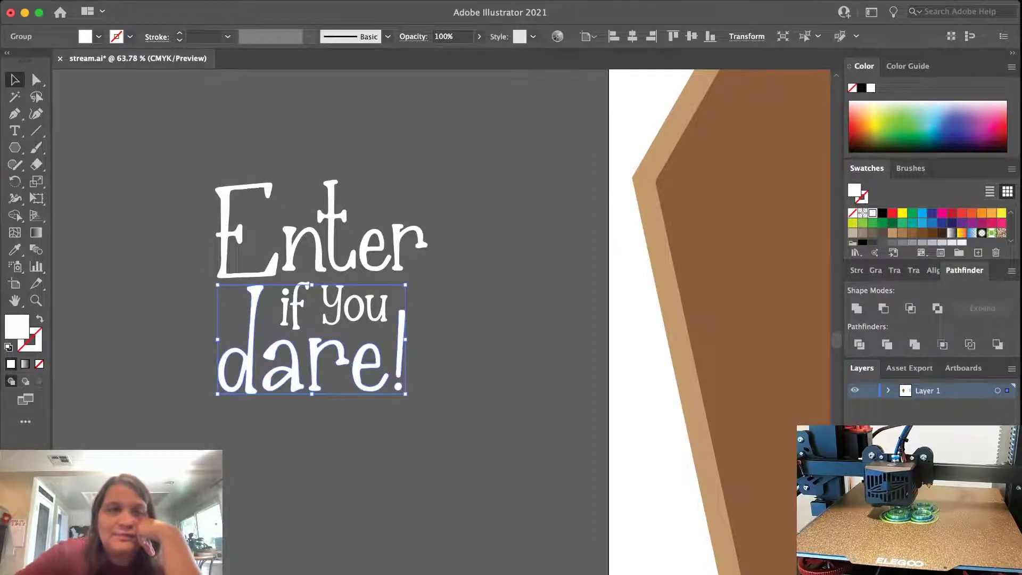
key(super+r)
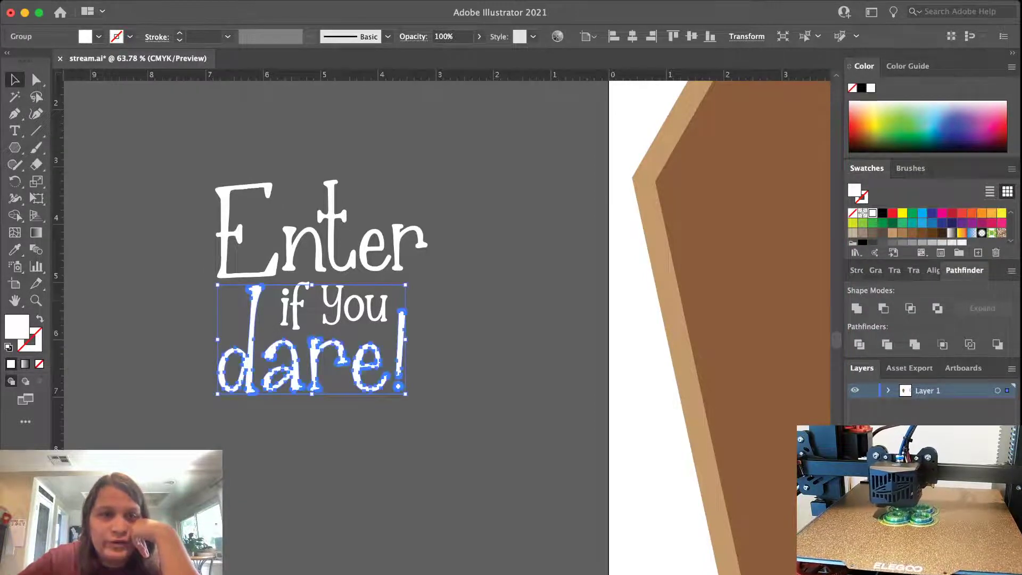
drag(56, 341, 214, 340)
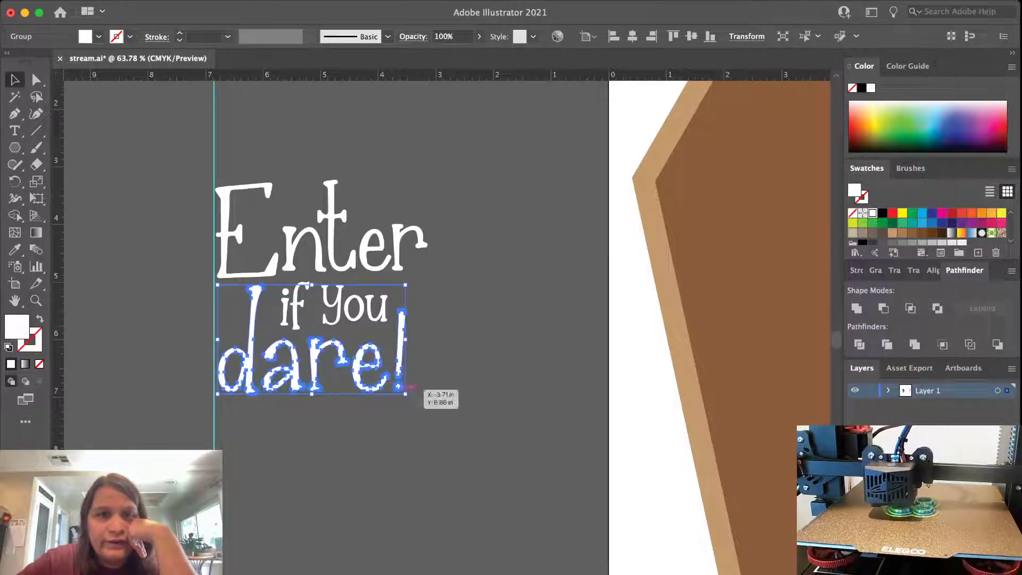
drag(56, 240, 428, 239)
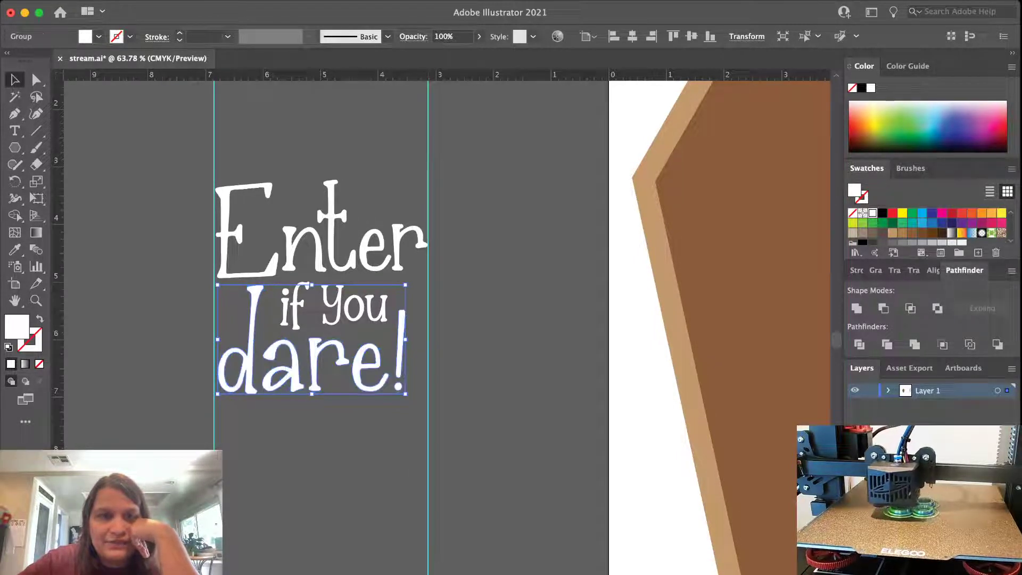
key(super+shift+a)
Enlarge the "dare!" group and nudge it sideways so it spans the width between the two guides
click(379, 385)
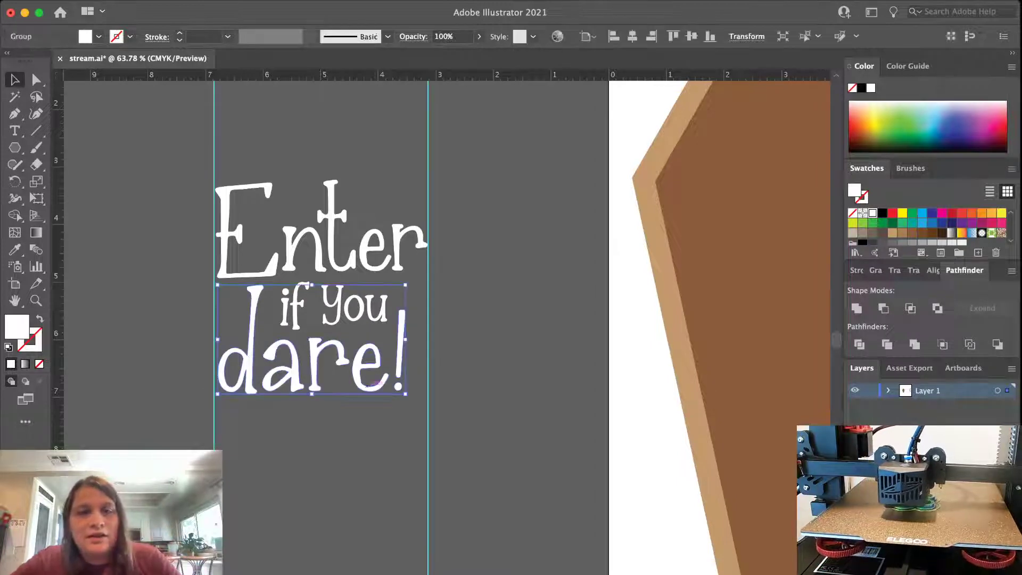
drag(406, 394, 422, 405)
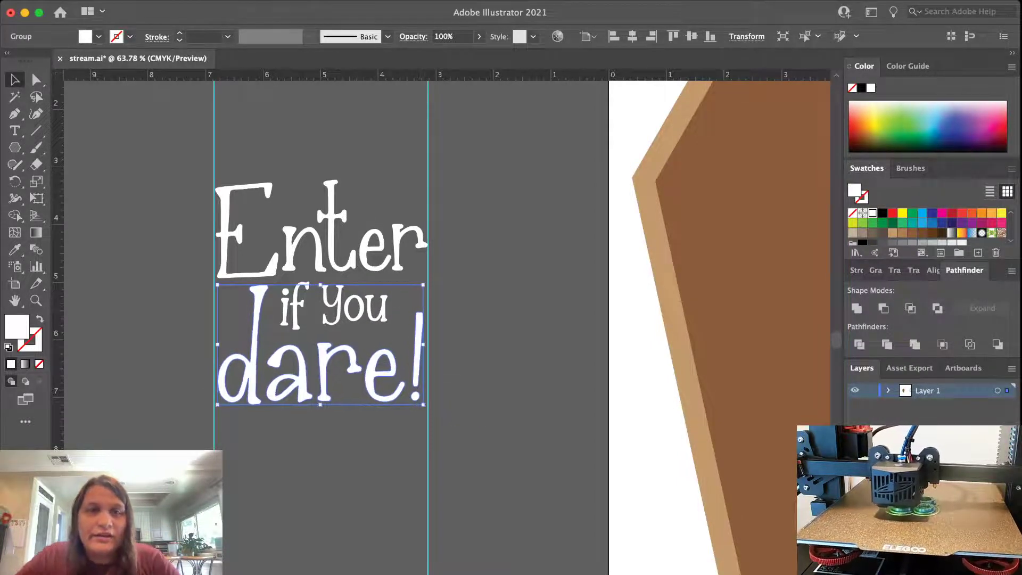
key(Left)
key(Left)
key(Left)
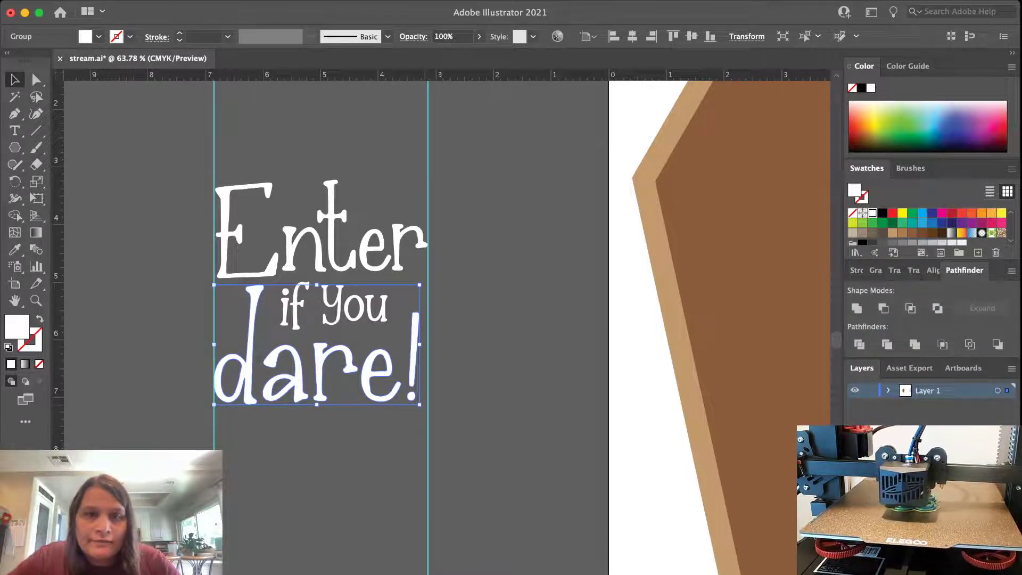
drag(419, 404, 424, 407)
click(462, 367)
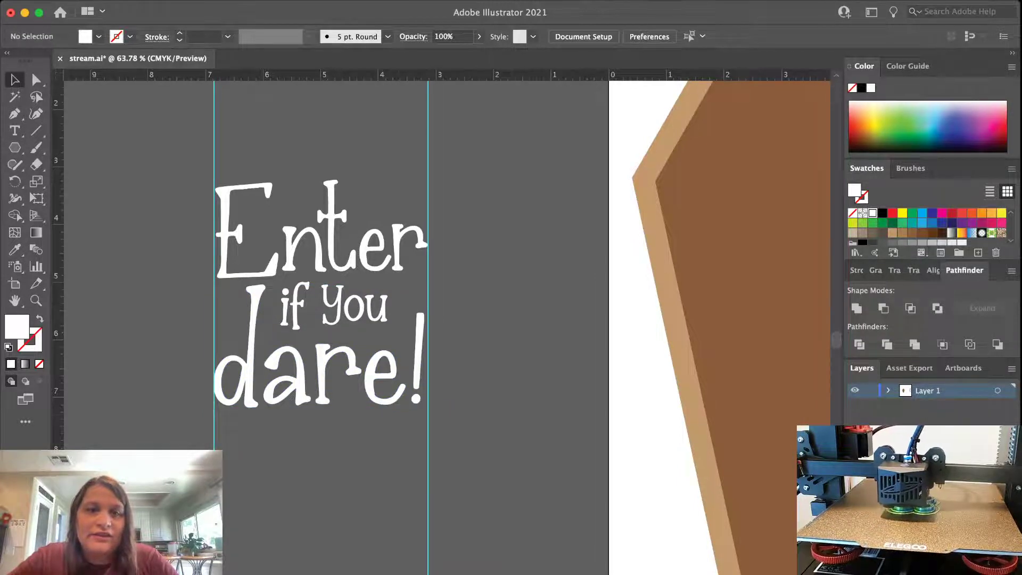
Move "if" and "you" together slightly down into the gap above "are"
click(294, 309)
drag(368, 301, 368, 308)
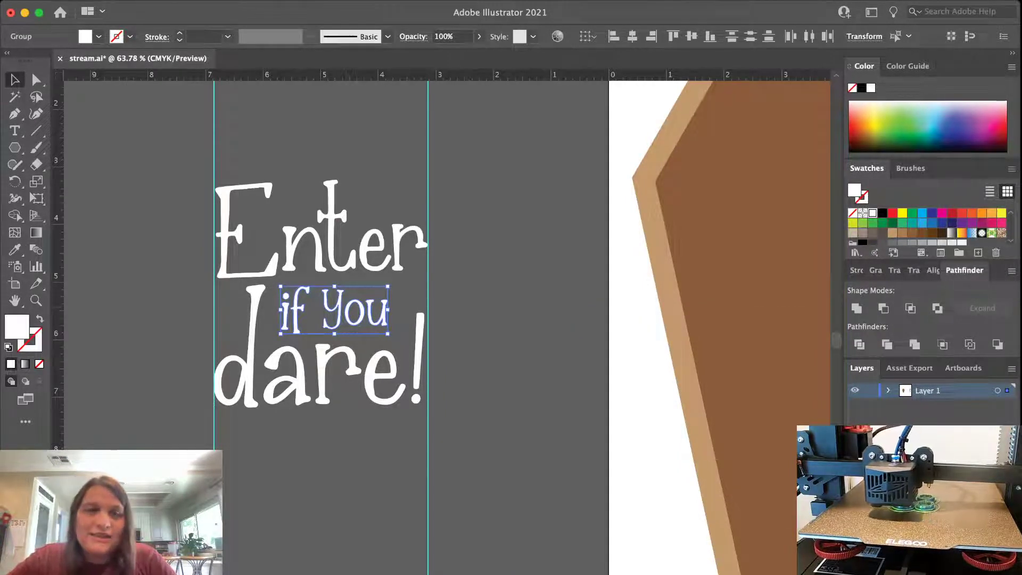
key(super+shift+a)
Move the complete lettering back onto the upper part of the coffin
key(super+minus)
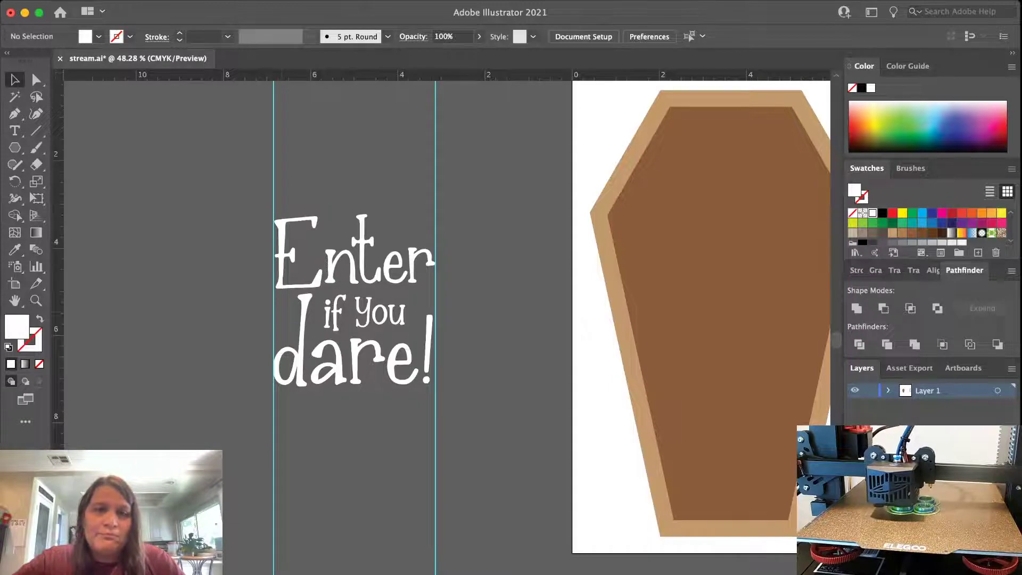
click(344, 268)
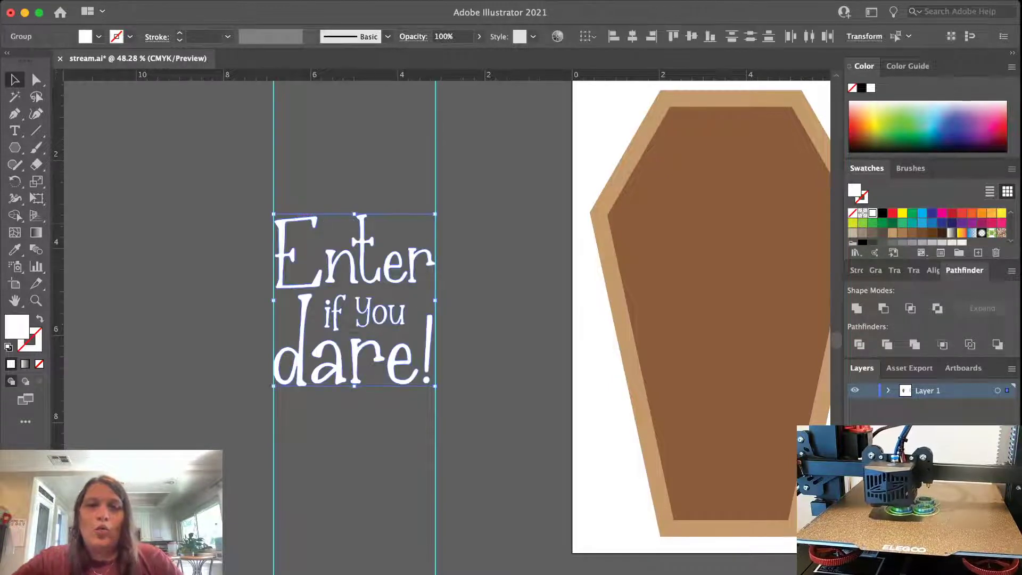
scroll(127, 329, down, 2)
drag(346, 272, 657, 228)
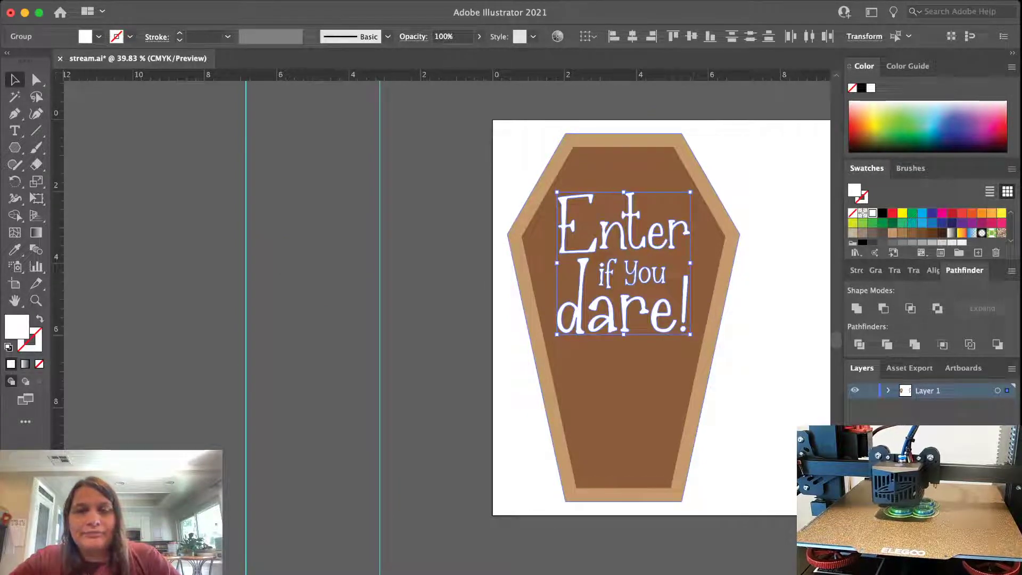
Scale the lettering up proportionally so it nearly fills the coffin's inner width
drag(691, 334, 700, 346)
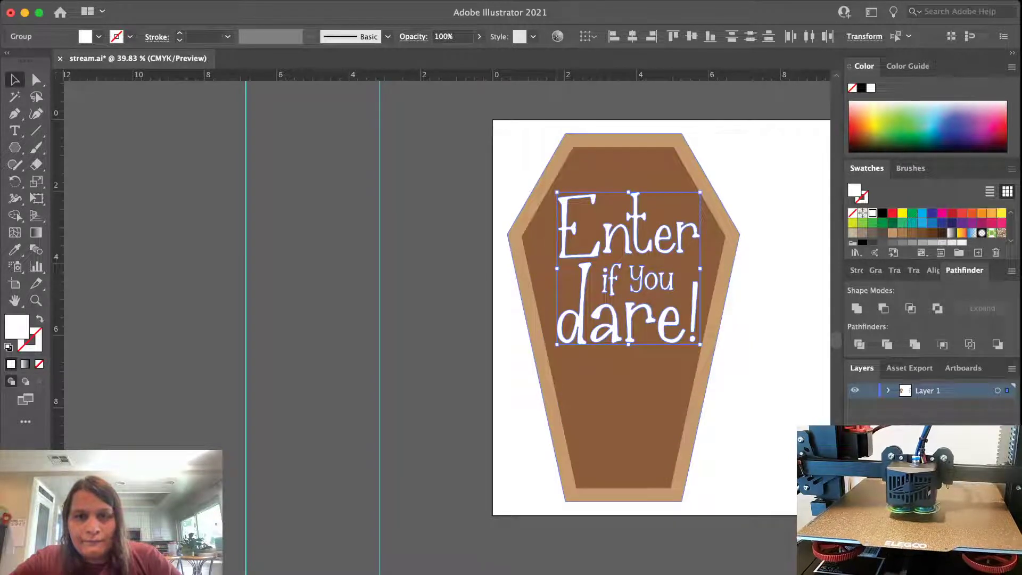
drag(557, 344, 551, 351)
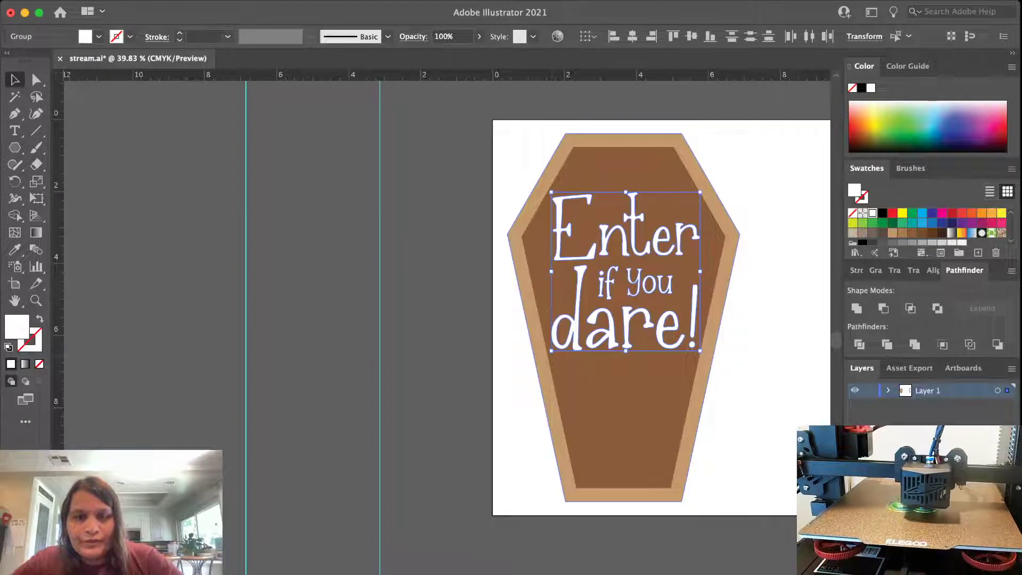
key(super+shift+a)
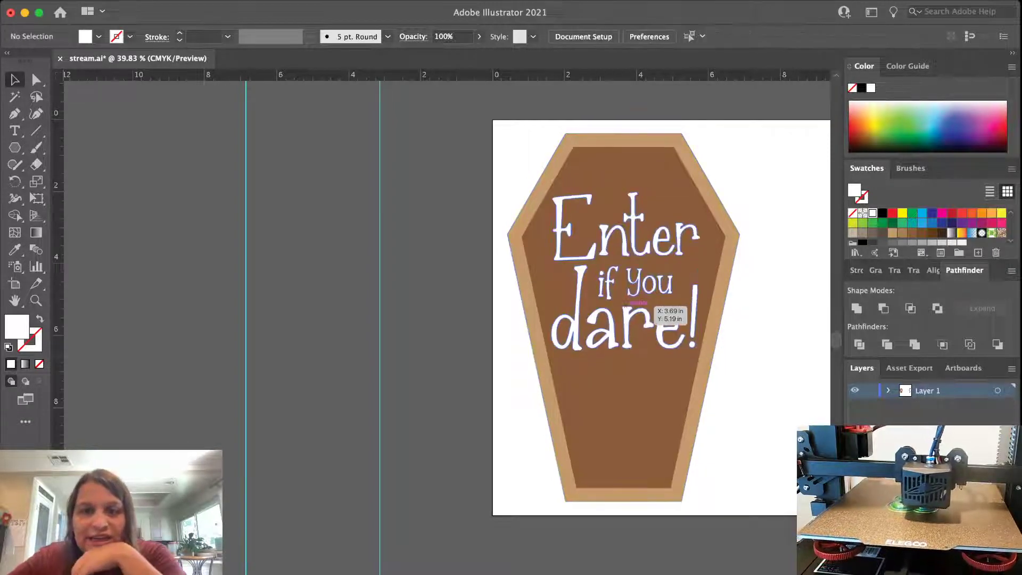
Group the lettering and align it to the horizontal centre of the coffin
click(651, 308)
key(super+shift+a)
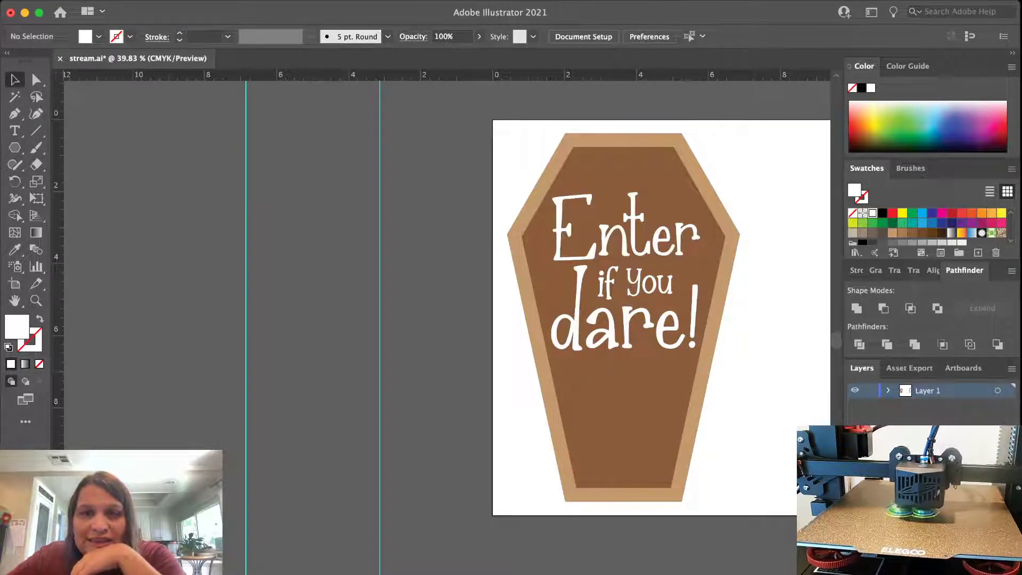
key(super+a)
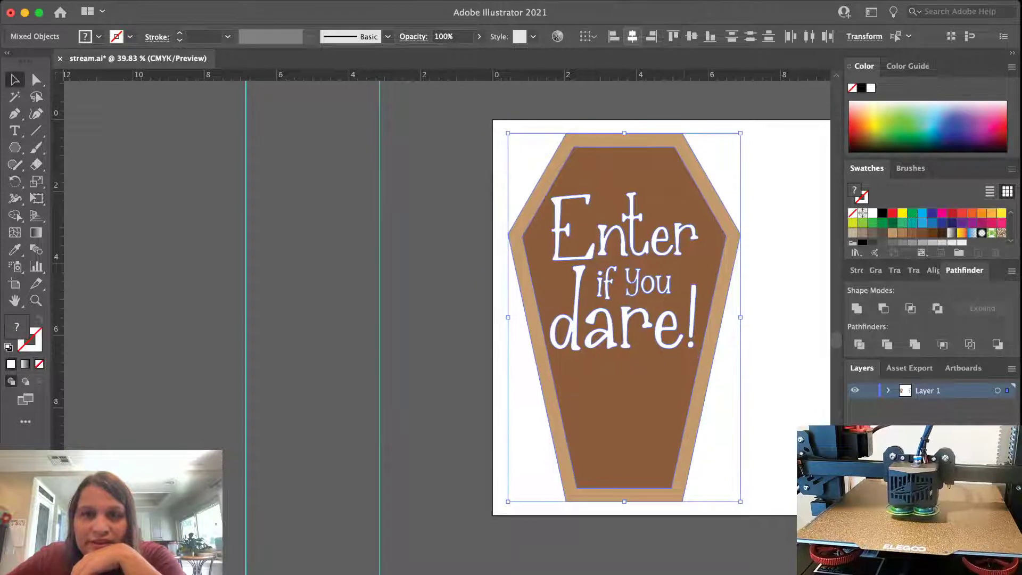
key(super+shift+a)
click(691, 337)
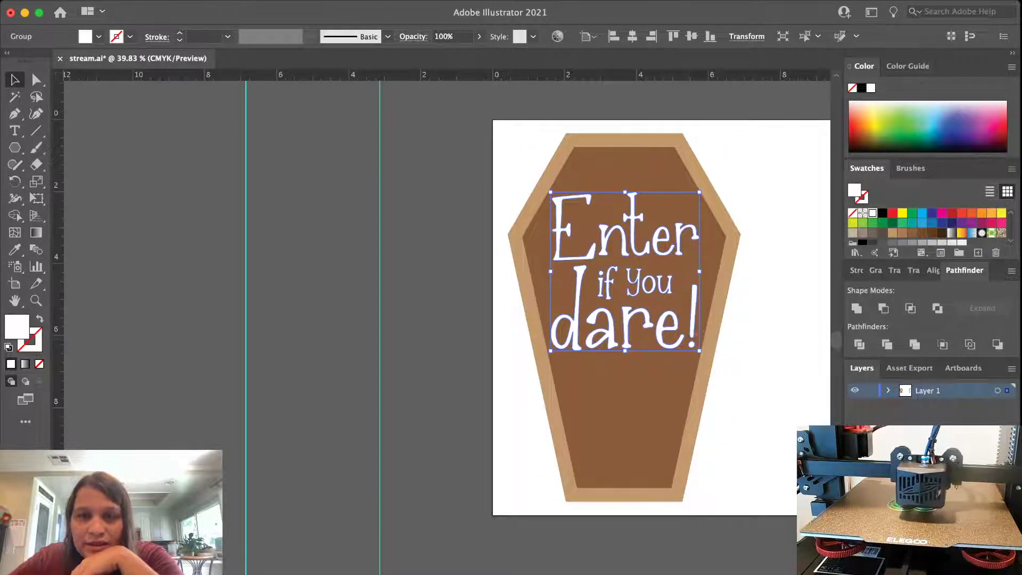
key(super+shift+a)
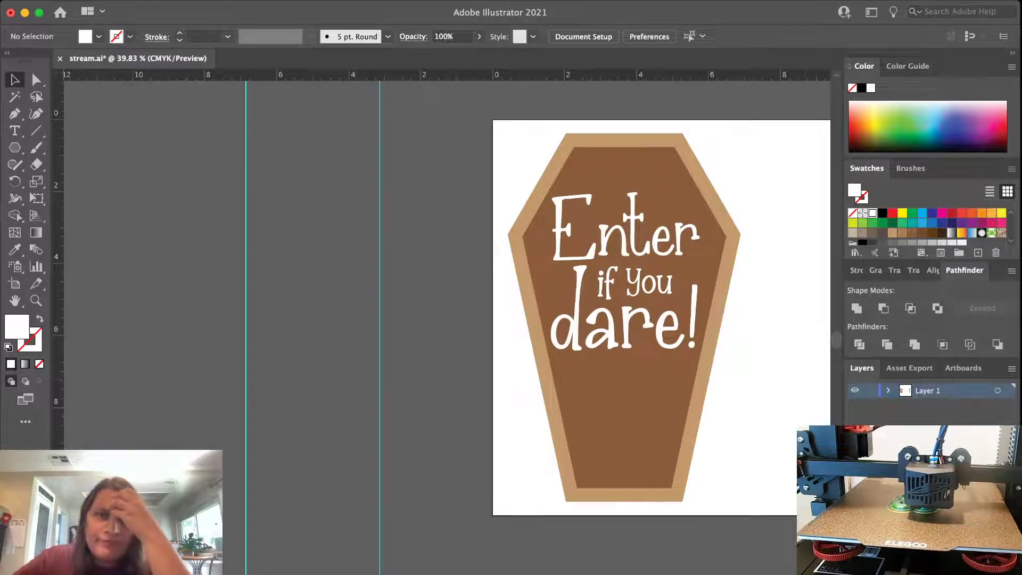
Ungroup the lettering and fill the word "Enter" with the dark green swatch
click(681, 233)
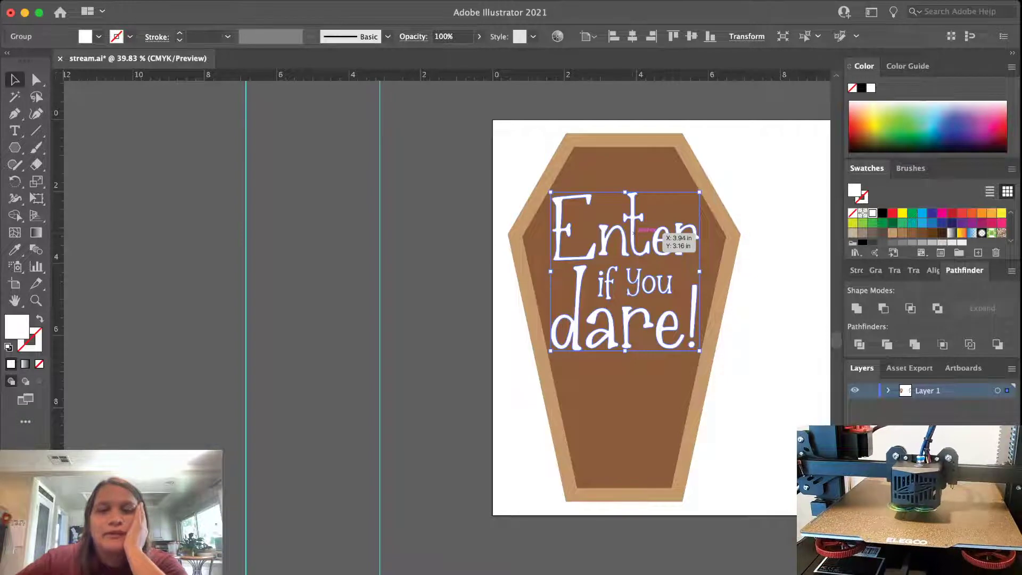
key(super+shift+a)
click(625, 242)
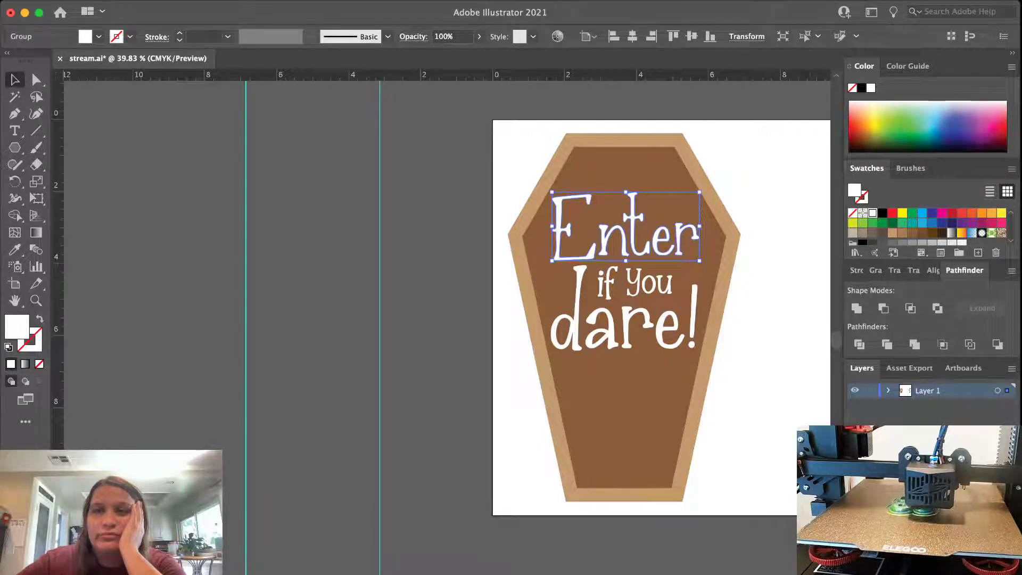
click(913, 213)
key(super+shift+a)
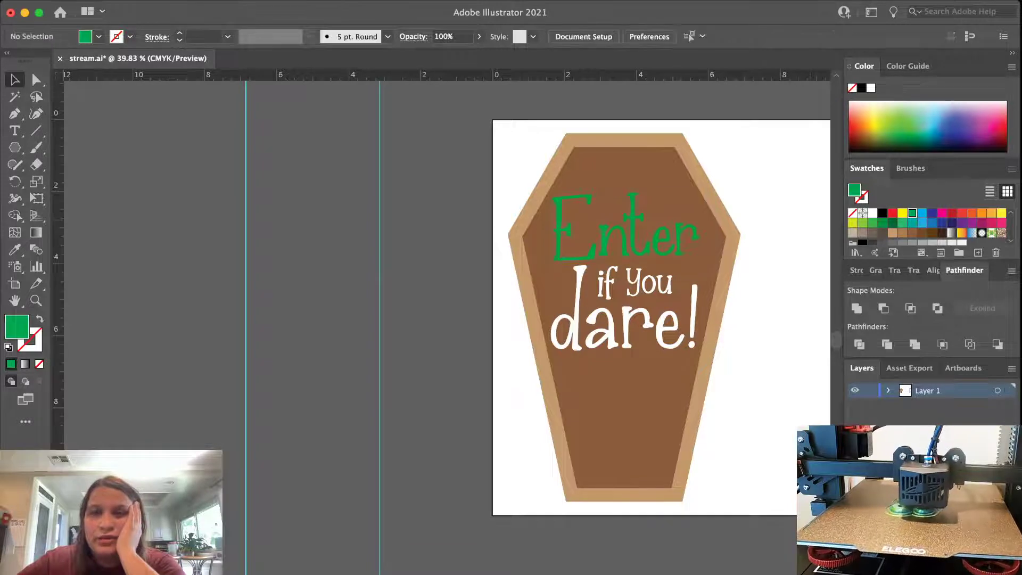
Change the fill of "Enter" to a light yellowish green swatch
click(685, 239)
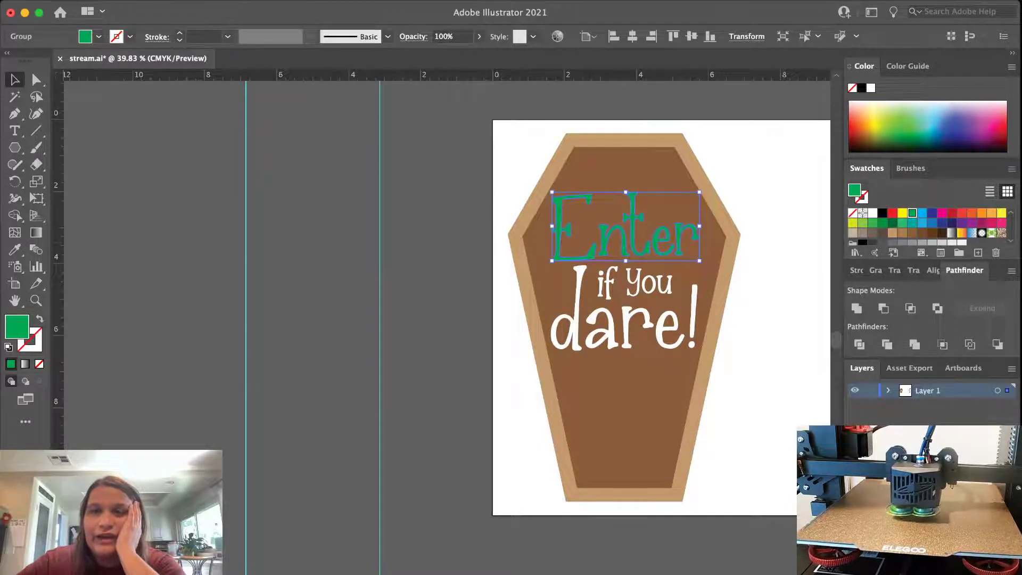
click(863, 222)
key(super+shift+a)
Fill the word "you" with the purple swatch
click(672, 276)
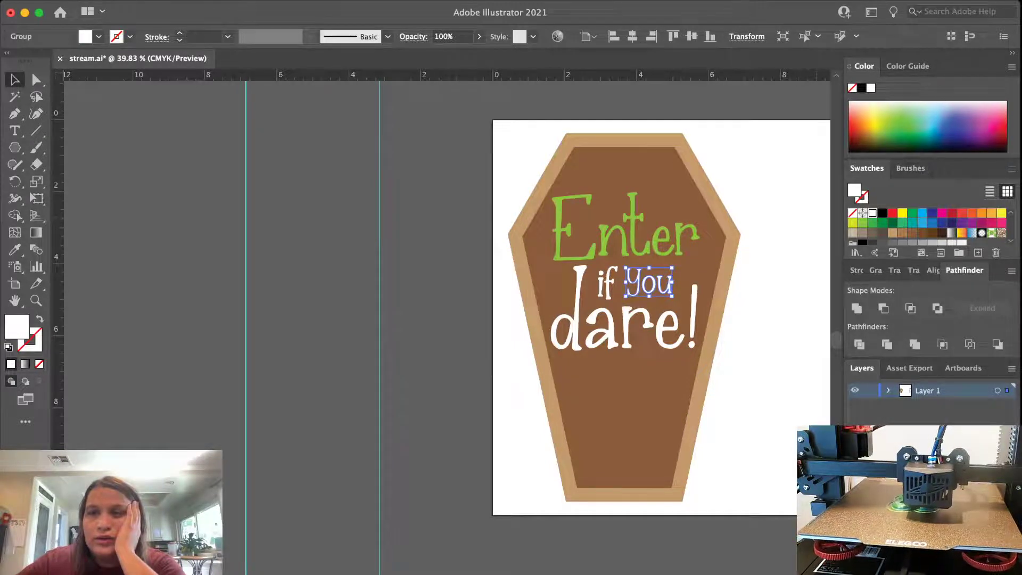
click(972, 223)
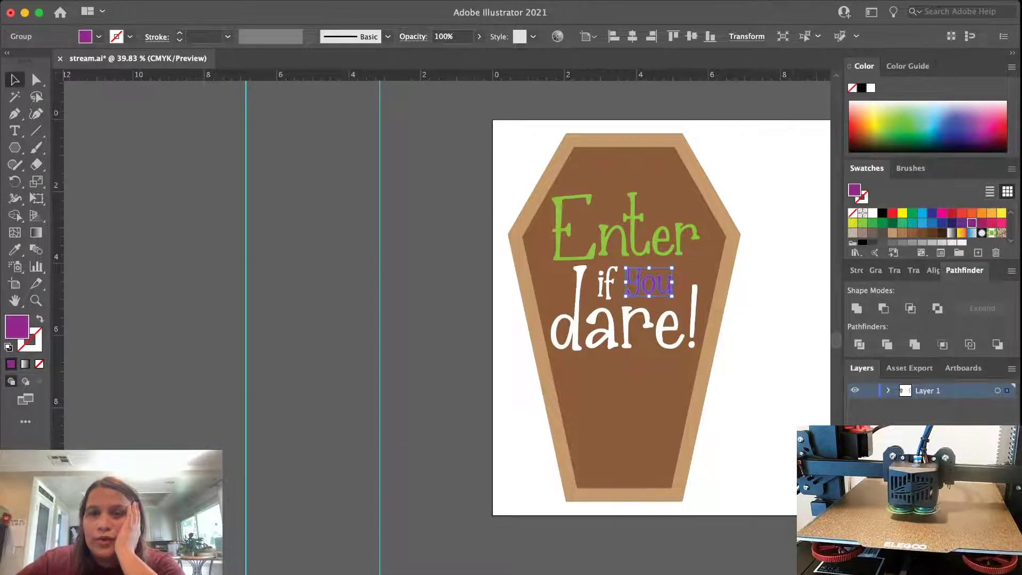
key(super+shift+a)
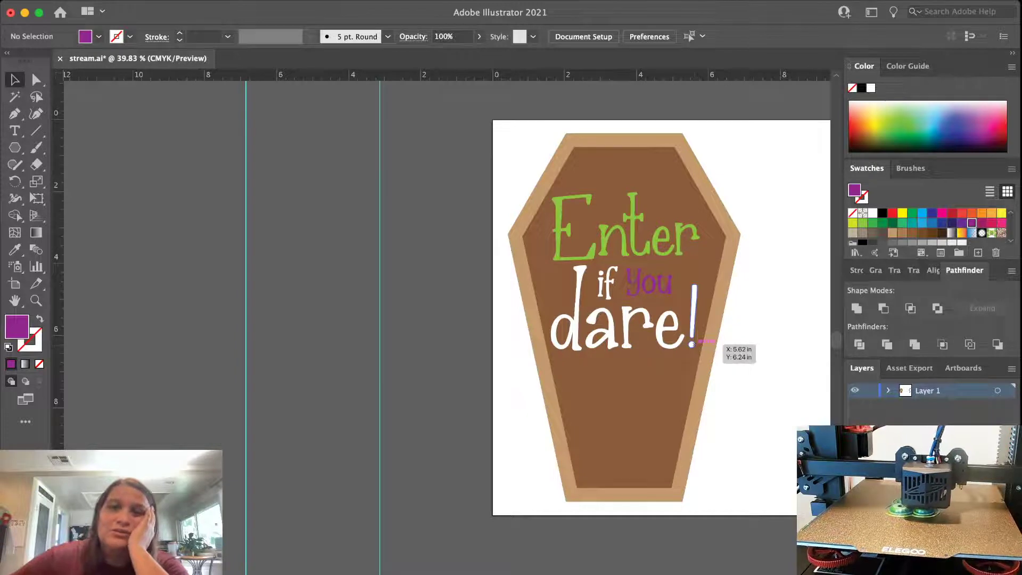
Fill the "dare!" group with the red swatch
click(604, 283)
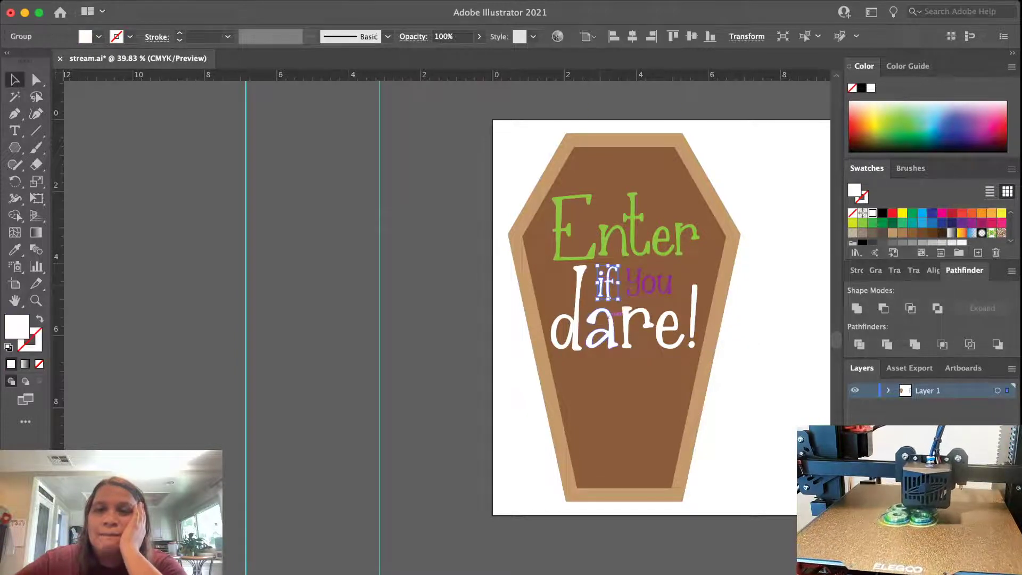
shift+click(616, 314)
click(892, 212)
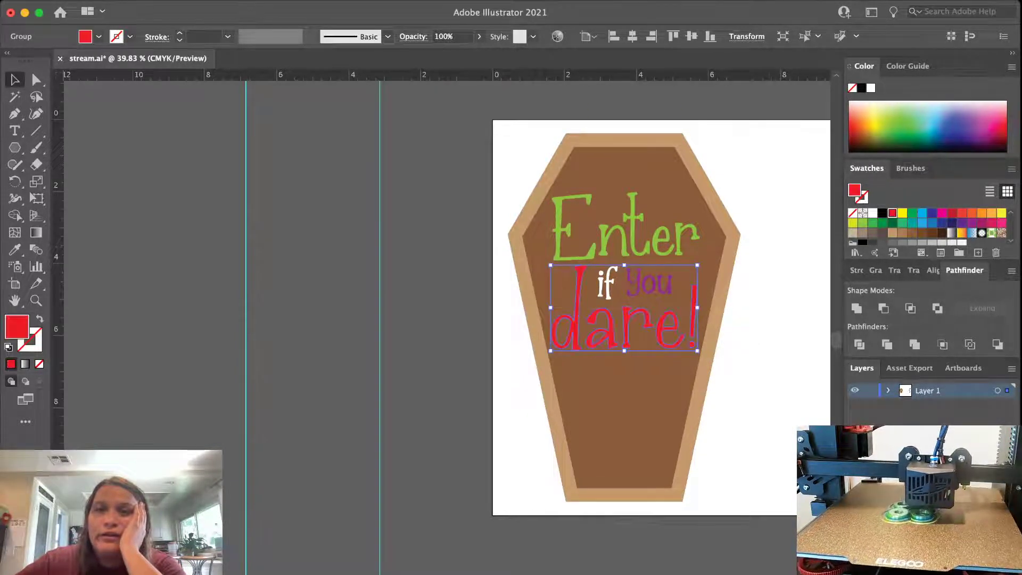
key(super+shift+a)
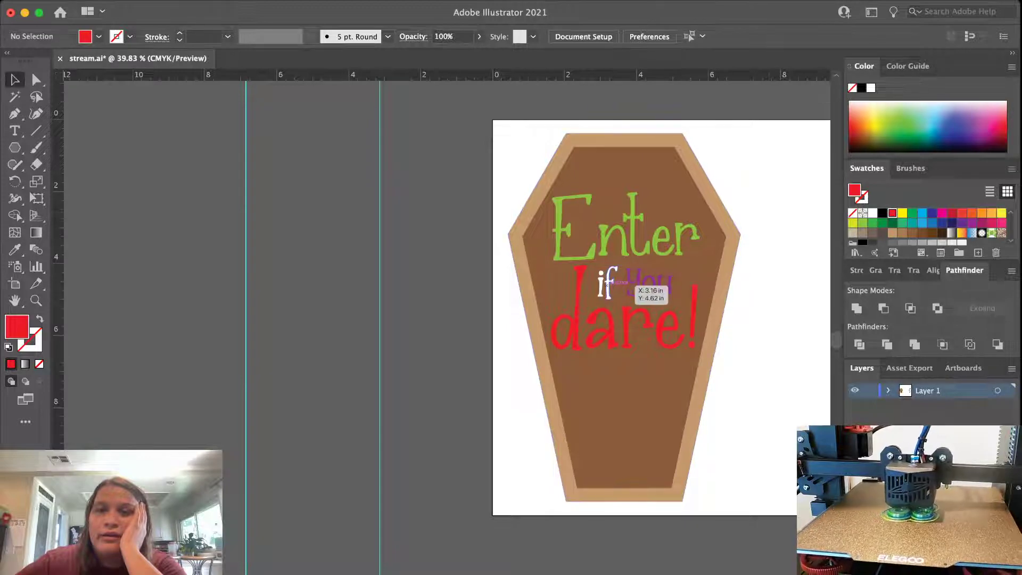
Fill the word "you" with the white swatch
click(649, 282)
click(872, 212)
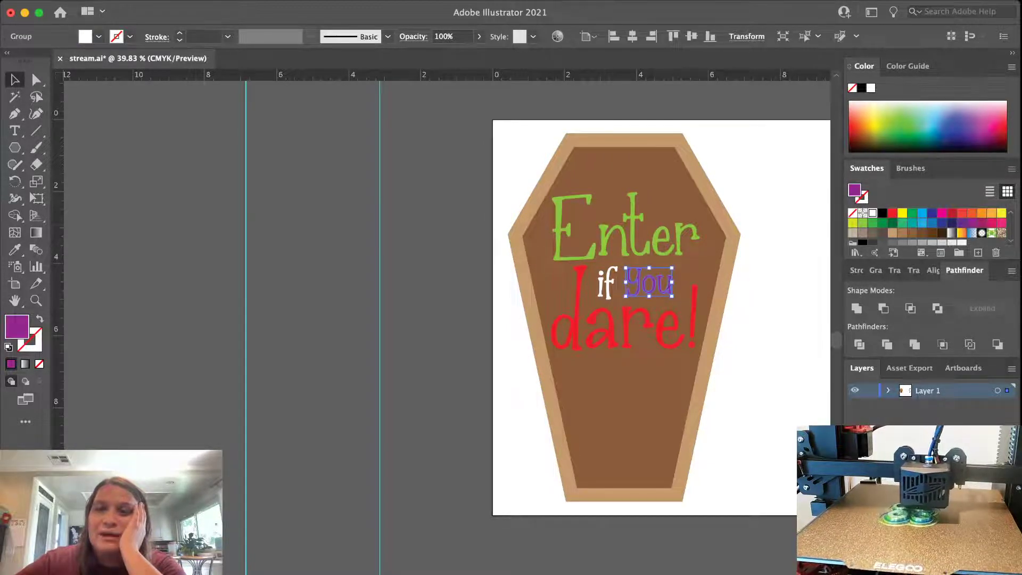
click(780, 240)
Fill the word "if" with the light orange swatch and deselect it
click(602, 282)
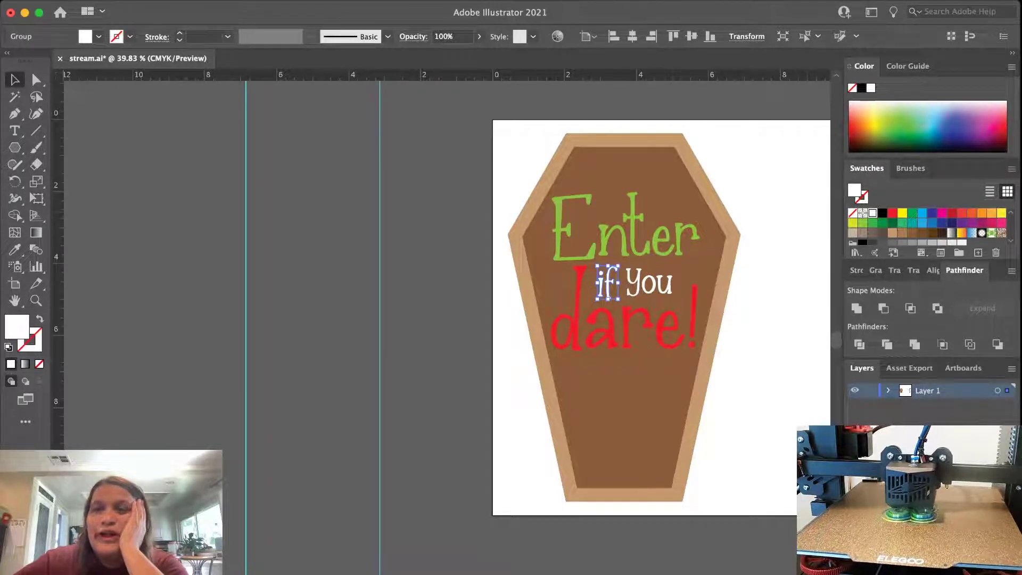
click(992, 212)
key(super+shift+a)
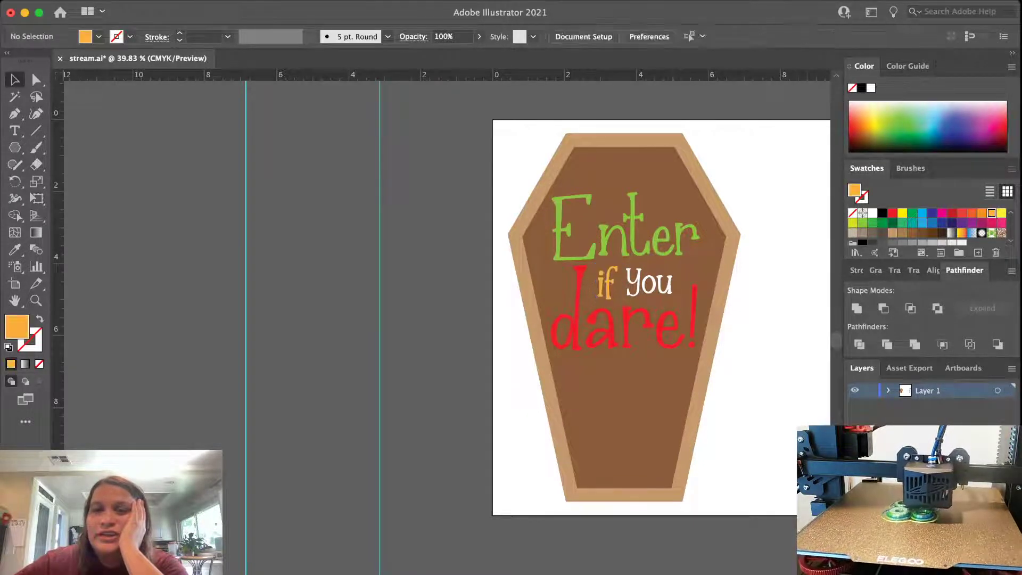
Fill the word "you" with a light pinkish purple picked from the colour spectrum, after trying the purple swatch
click(671, 283)
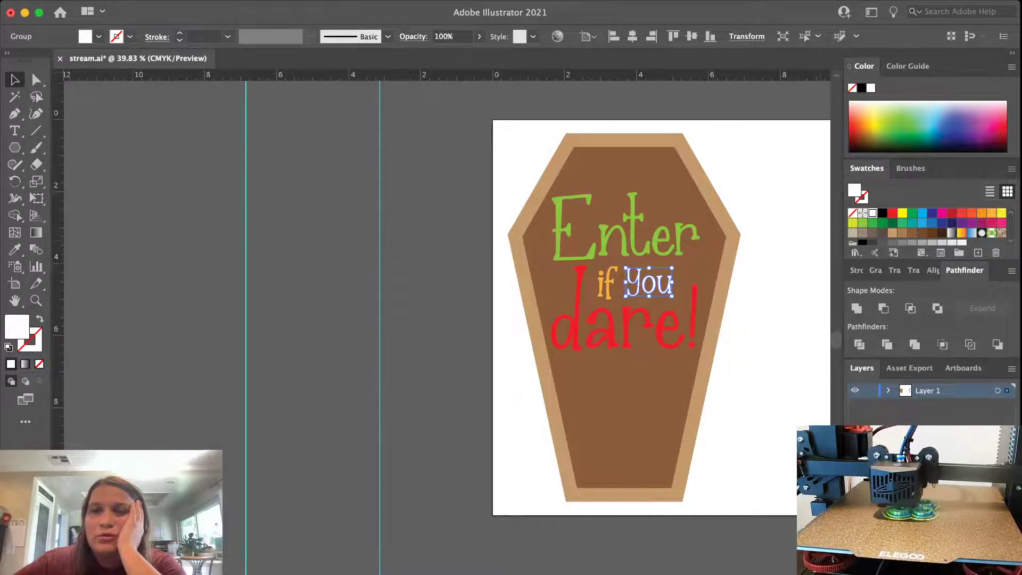
click(972, 223)
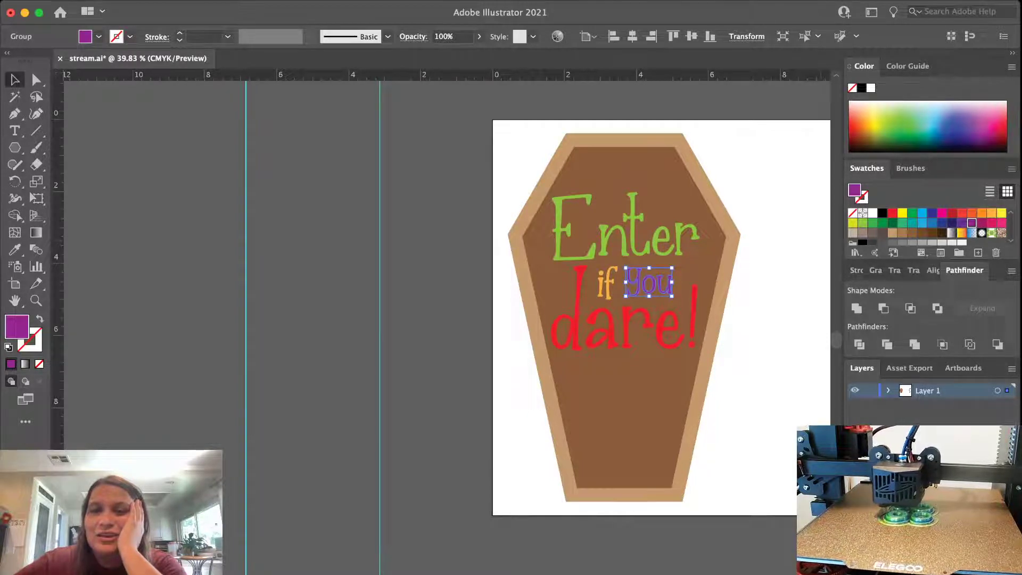
click(988, 118)
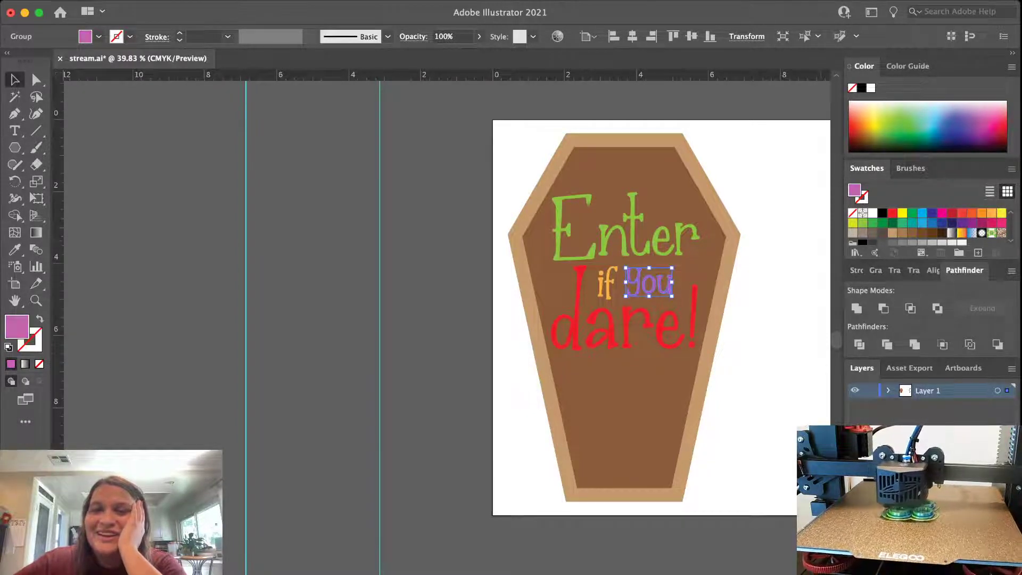
click(783, 256)
Try lighter tan and beige fills on the coffin's inner panel, and settle on a dark brown swatch
click(650, 405)
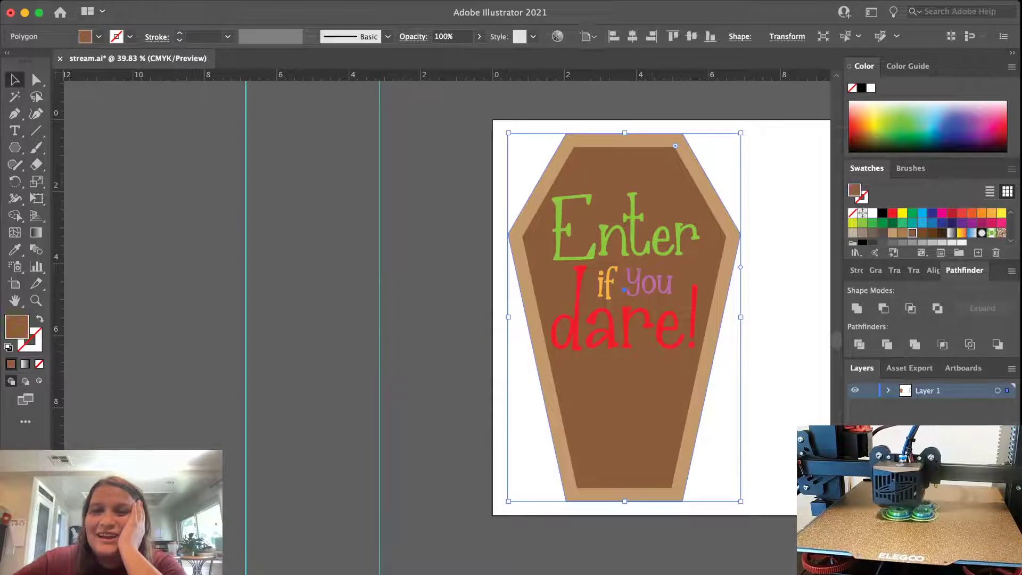
click(893, 233)
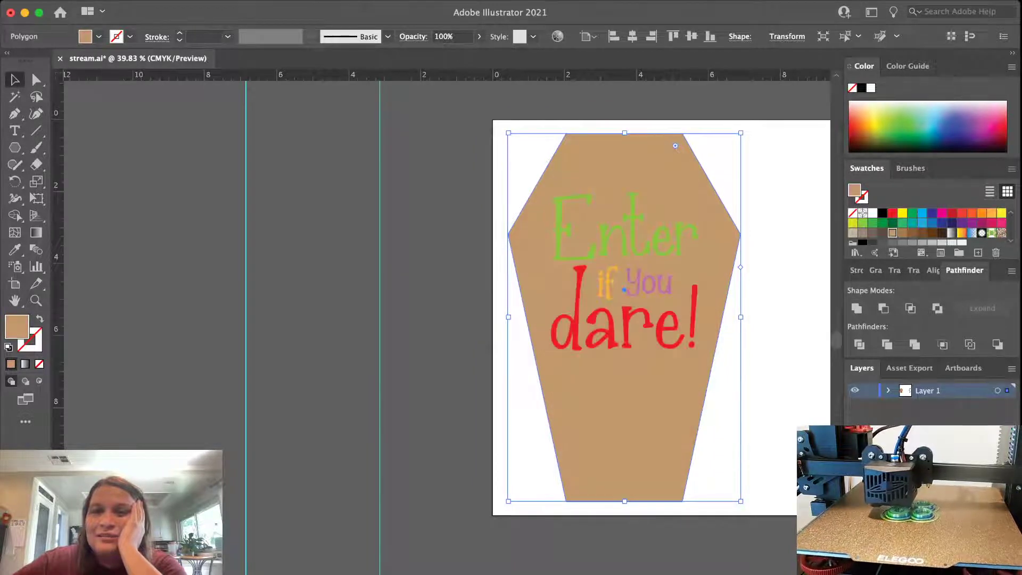
click(853, 233)
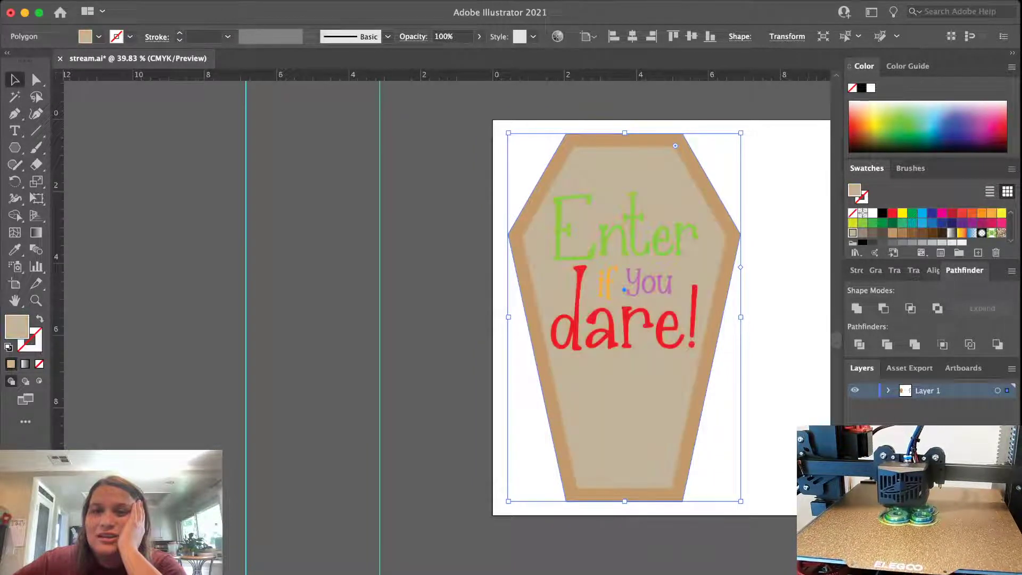
click(933, 232)
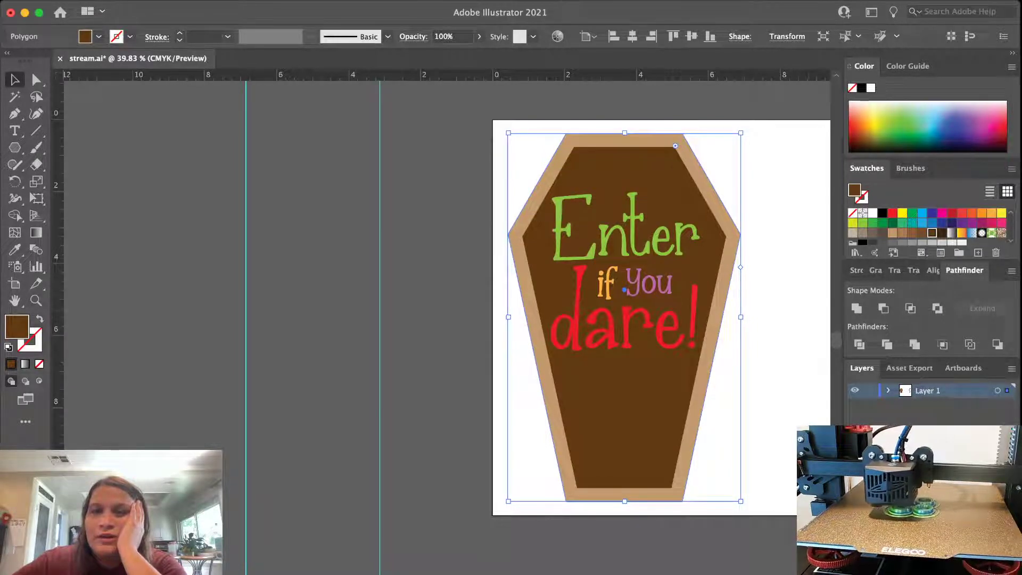
click(778, 229)
Fill the coffin's border with a medium tan-brown swatch and save the document
click(733, 235)
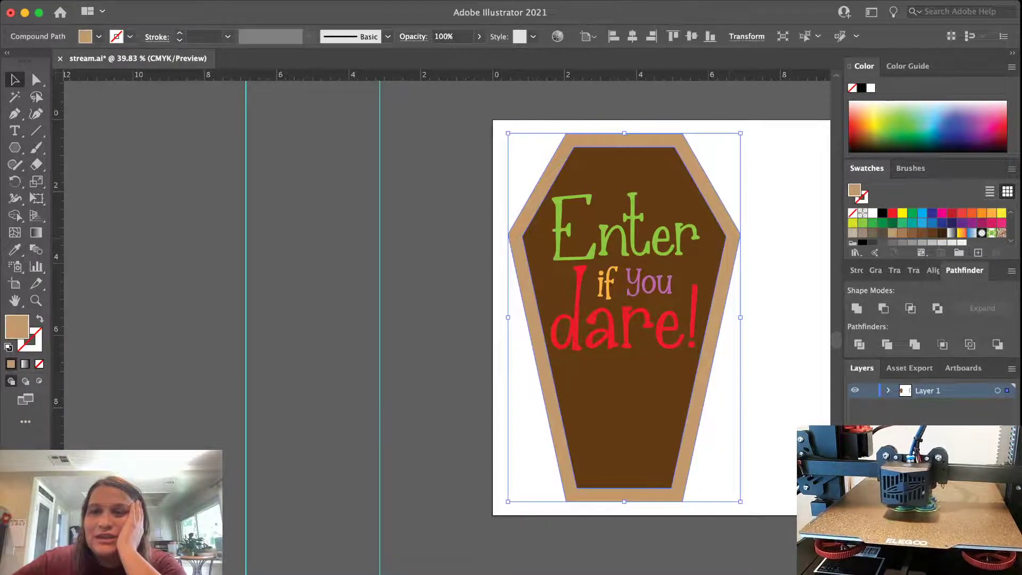
click(912, 232)
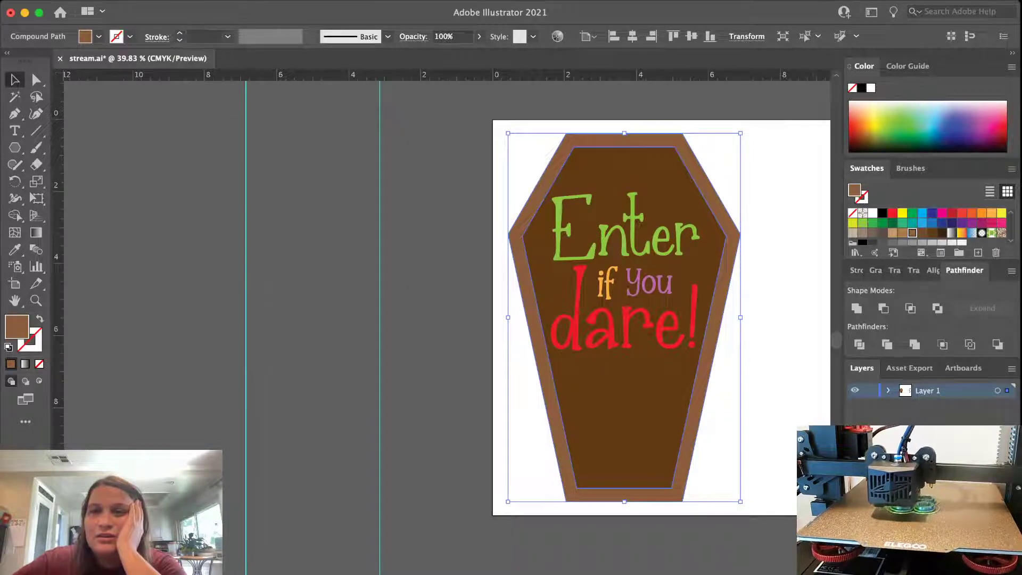
click(902, 233)
key(shift+super+a)
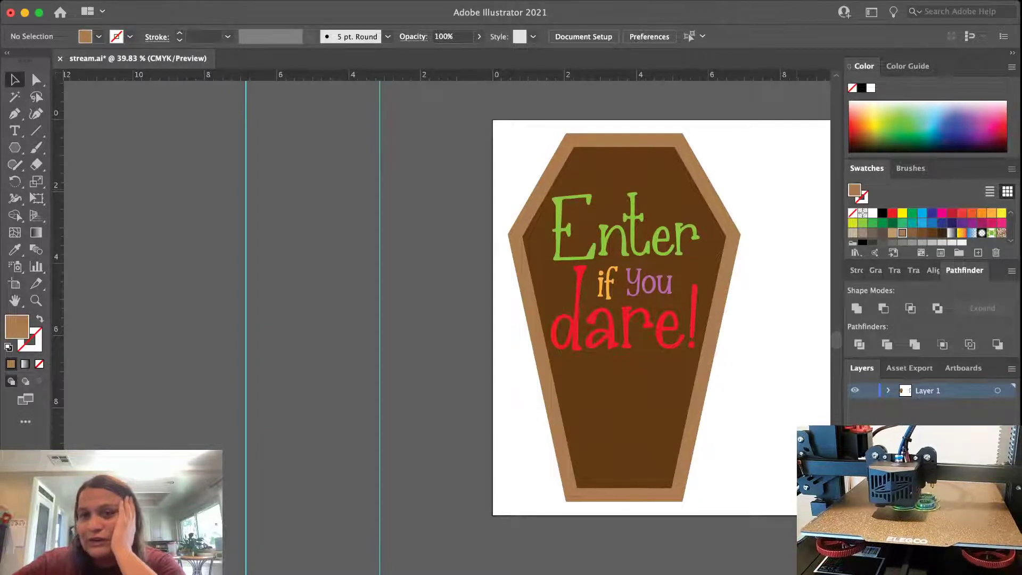
scroll(442, 319, right, 10)
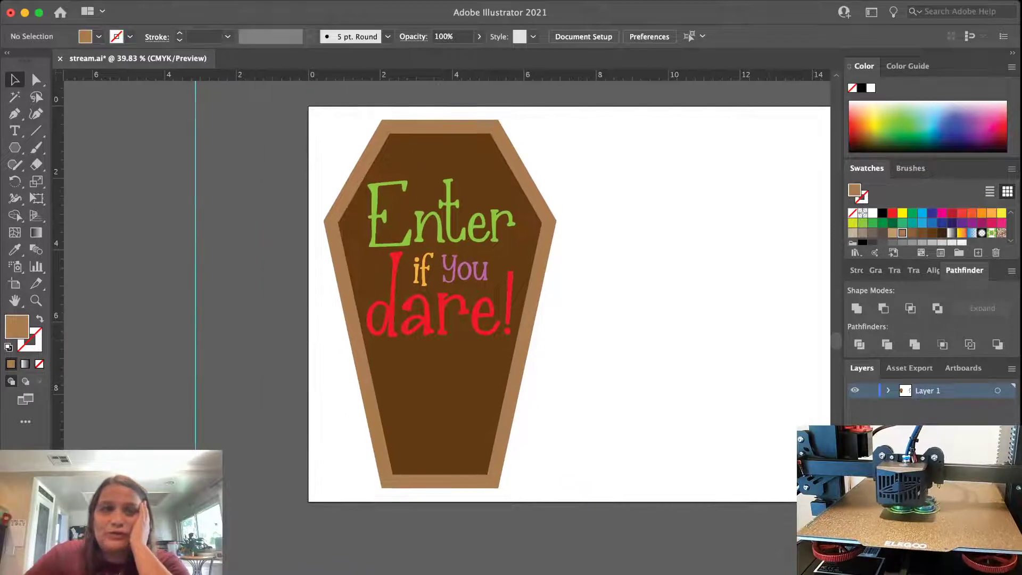
key(super+s)
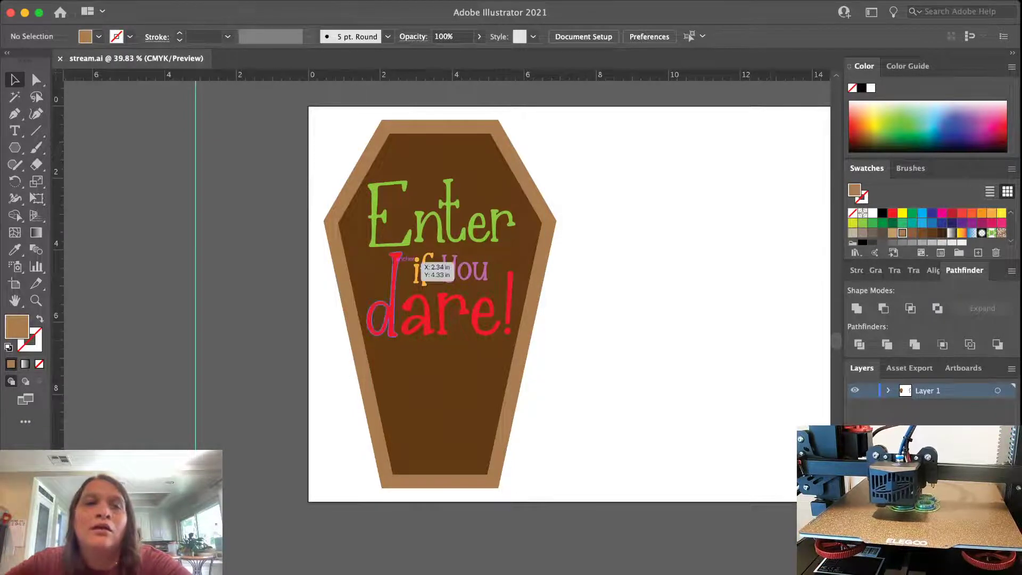
Draw a small upright ellipse on the blank artboard area beside the coffin
click(14, 148)
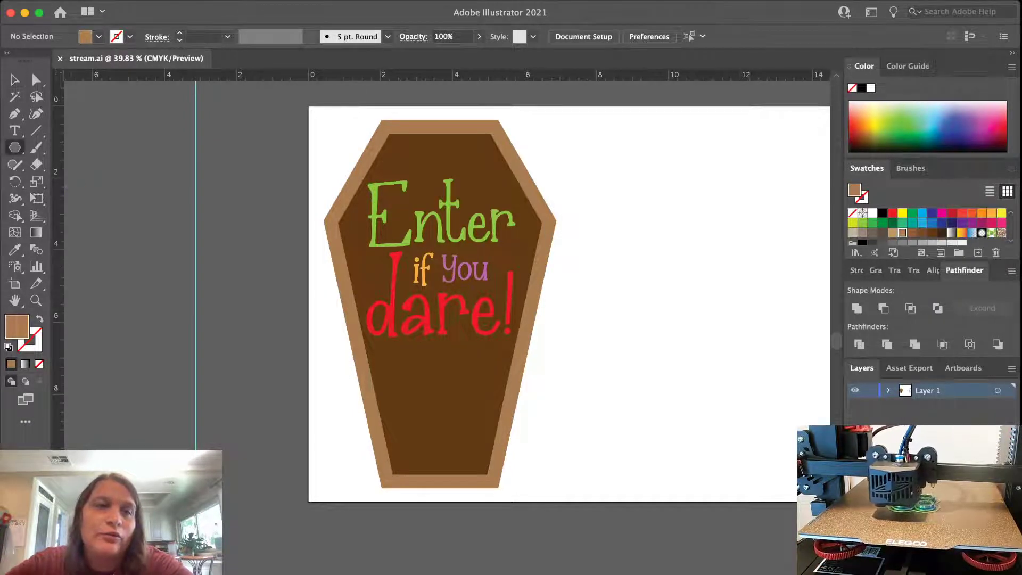
key(l)
drag(655, 233, 668, 255)
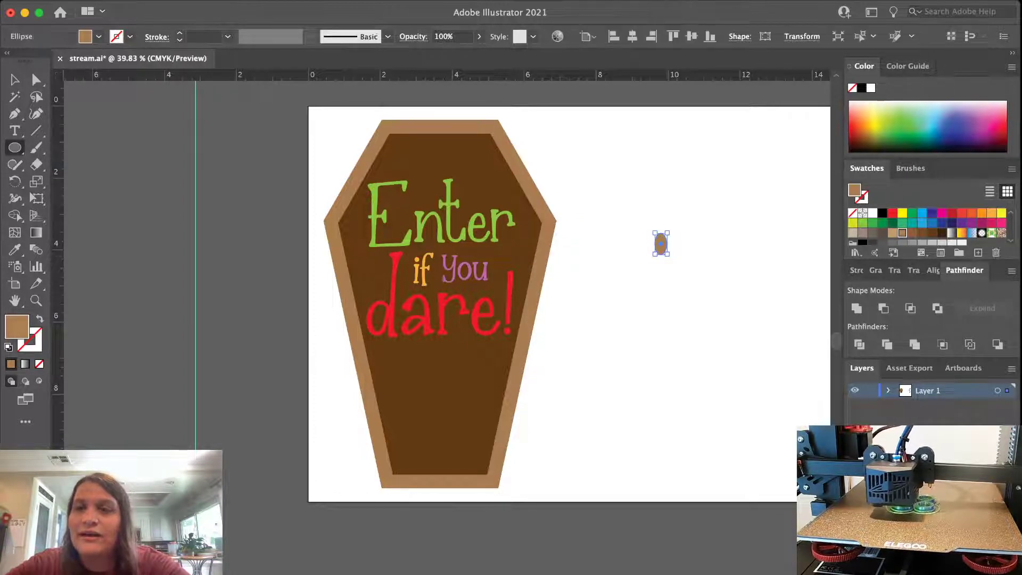
Fill the small ellipse with black and place a copy of it directly below, overlapping its lower end
click(883, 213)
scroll(720, 319, up, 5)
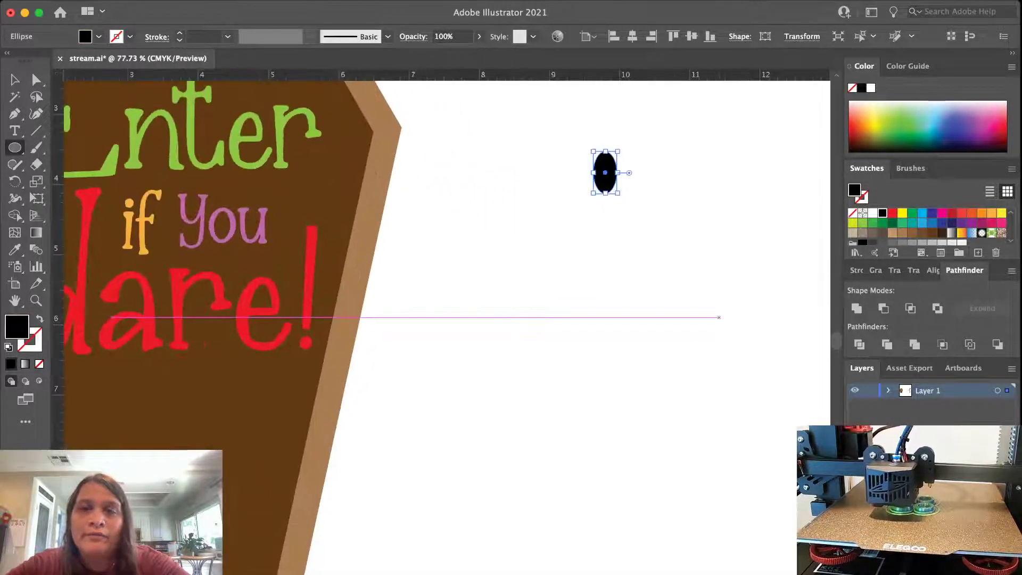
scroll(720, 319, up, 4)
key(v)
scroll(718, 320, up, 6)
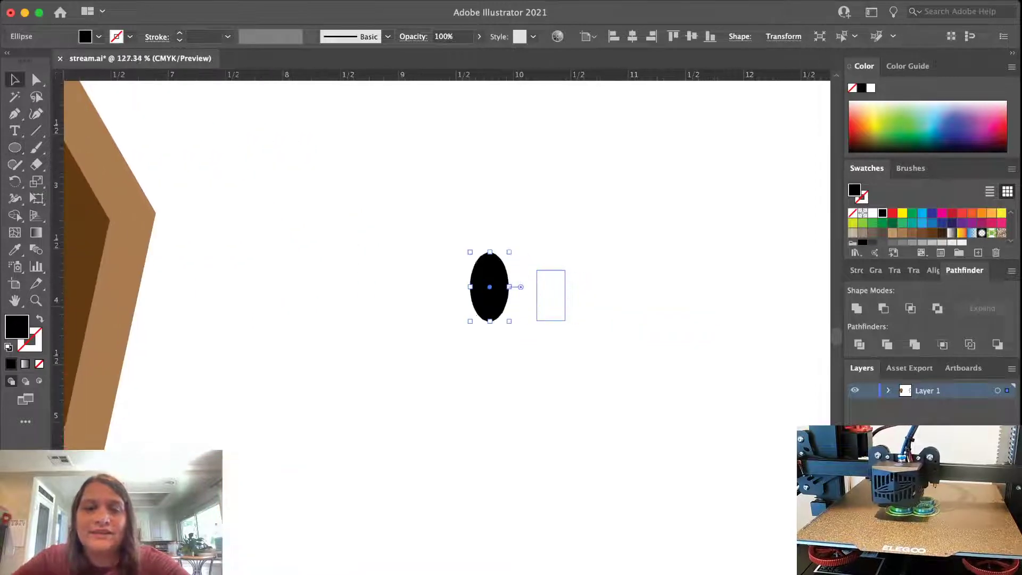
mouse_move(487, 321)
mouse_down()
mouse_move(486, 281)
mouse_move(486, 315)
mouse_up()
key(super+shift+a)
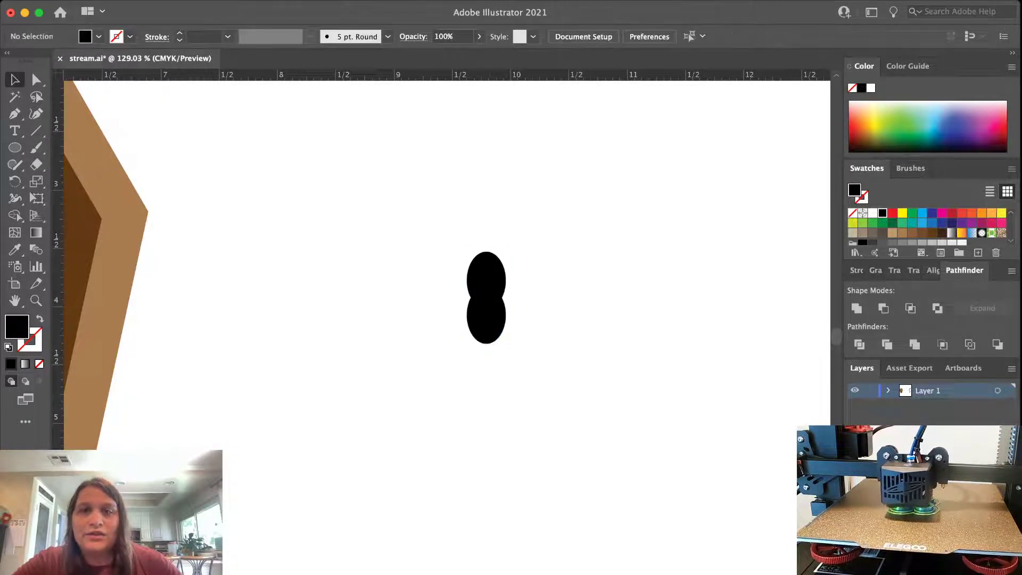
Move the lower ellipse up so it overlaps more of the upper one, and widen it slightly
click(492, 306)
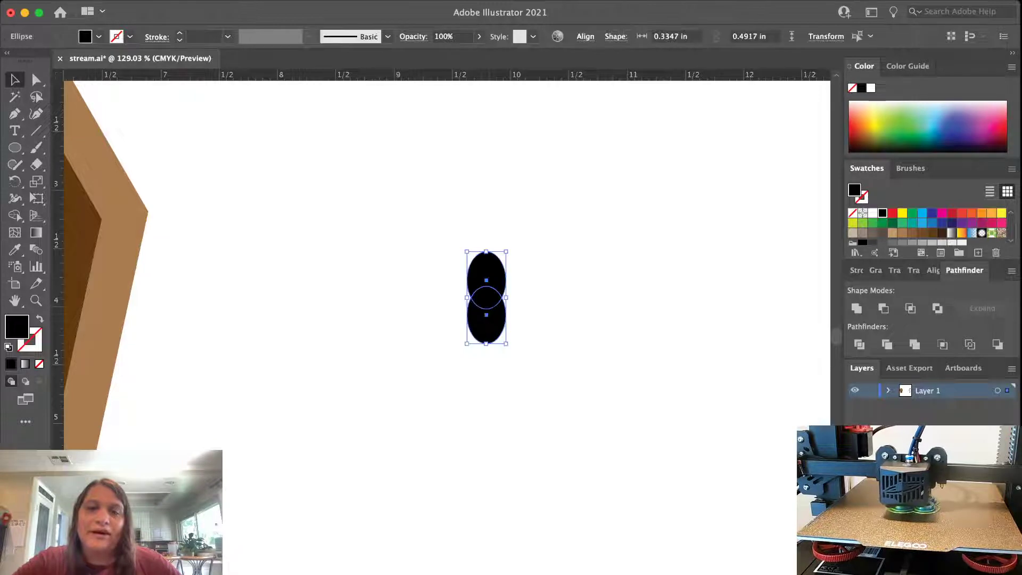
key(super+shift+a)
click(502, 330)
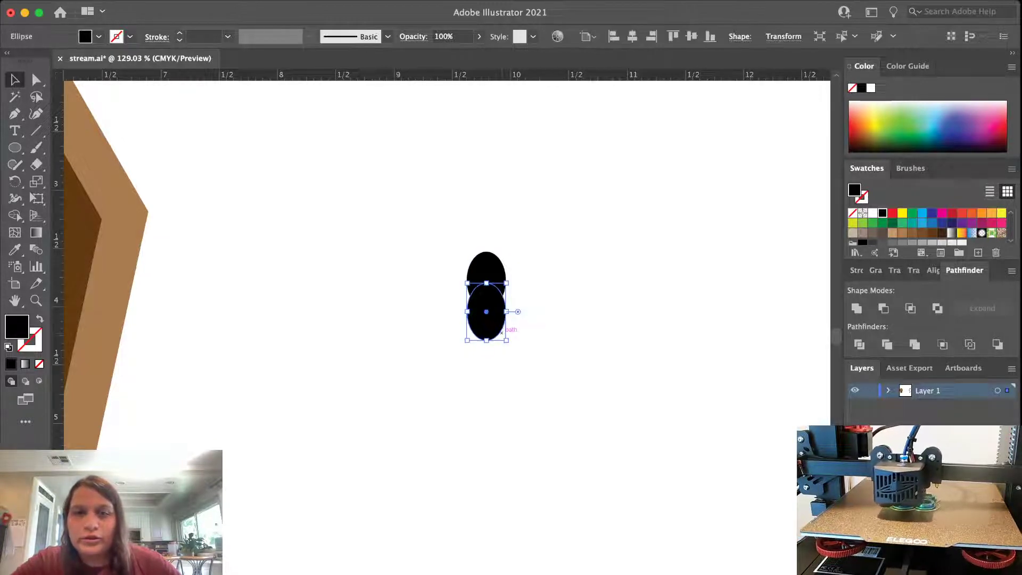
key(super+shift+a)
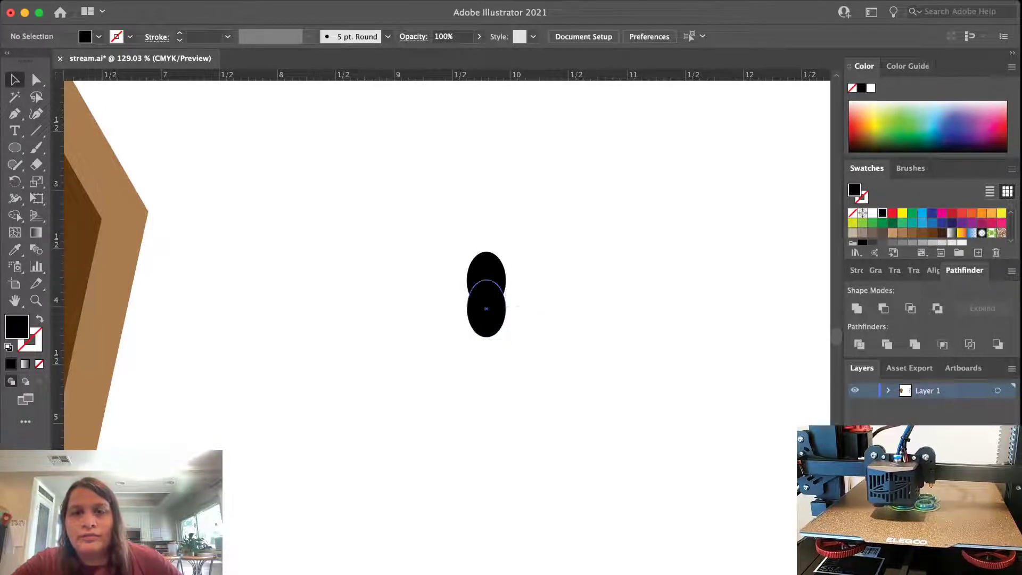
click(501, 332)
drag(506, 309, 513, 308)
key(super+shift+a)
Align the two ellipses on their horizontal centres and nudge the lower one slightly up
drag(585, 316, 442, 253)
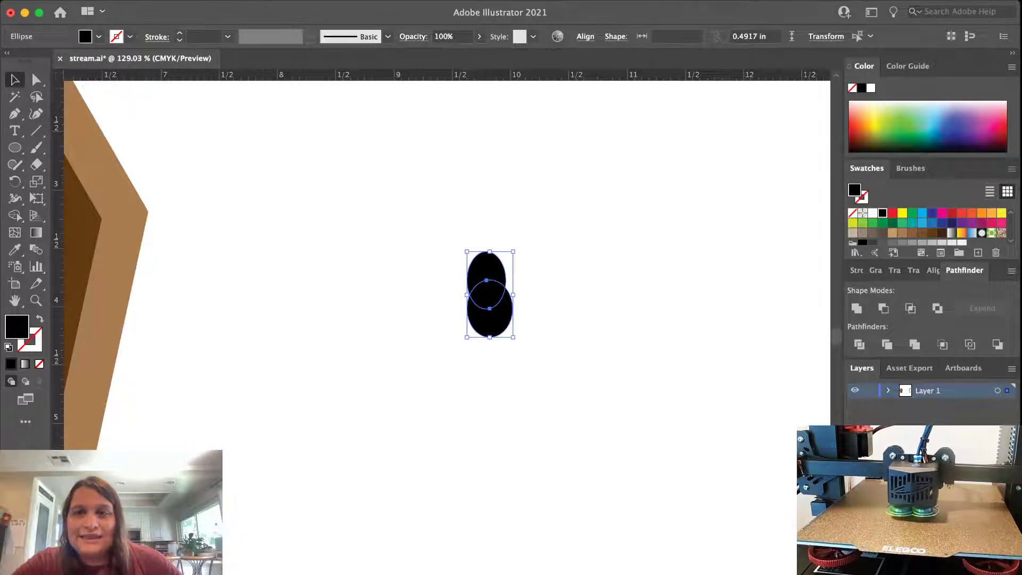
click(933, 270)
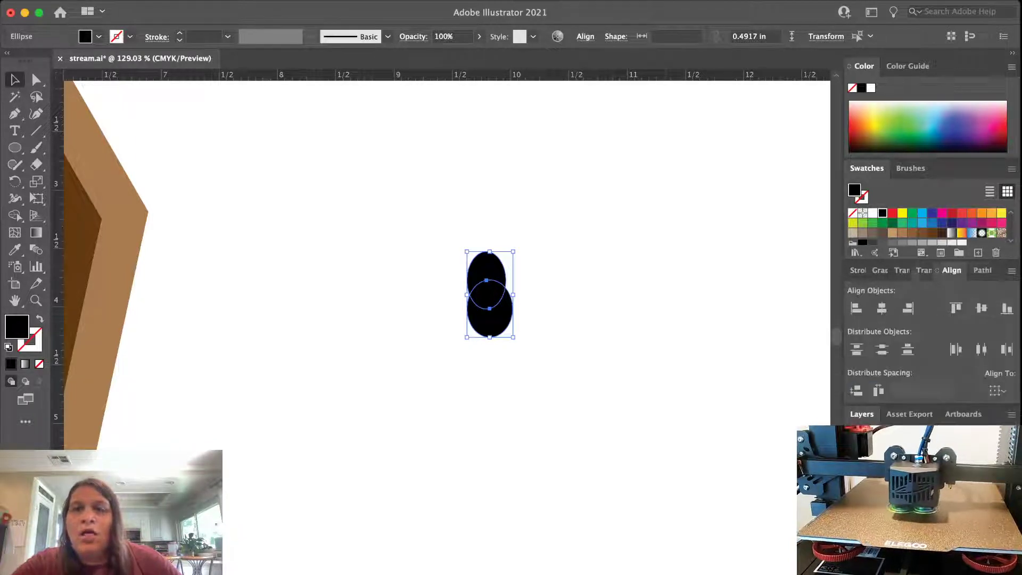
click(882, 308)
key(super+shift+a)
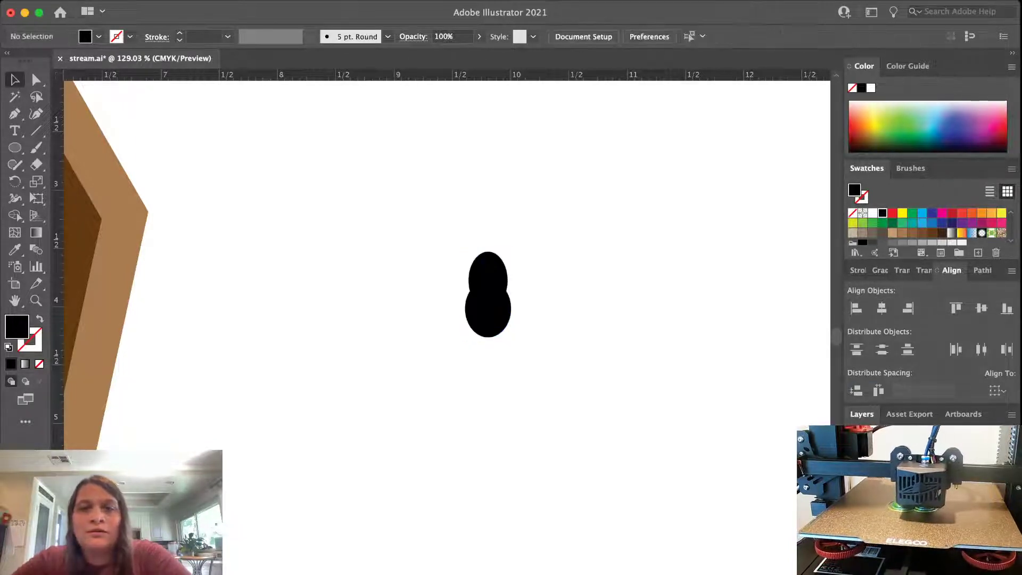
click(489, 317)
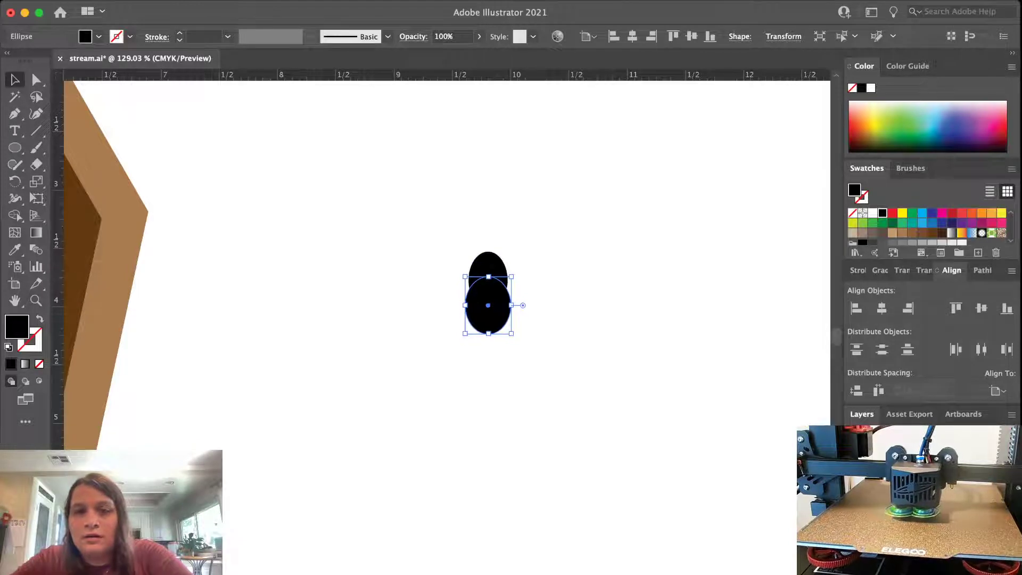
key(super+shift+a)
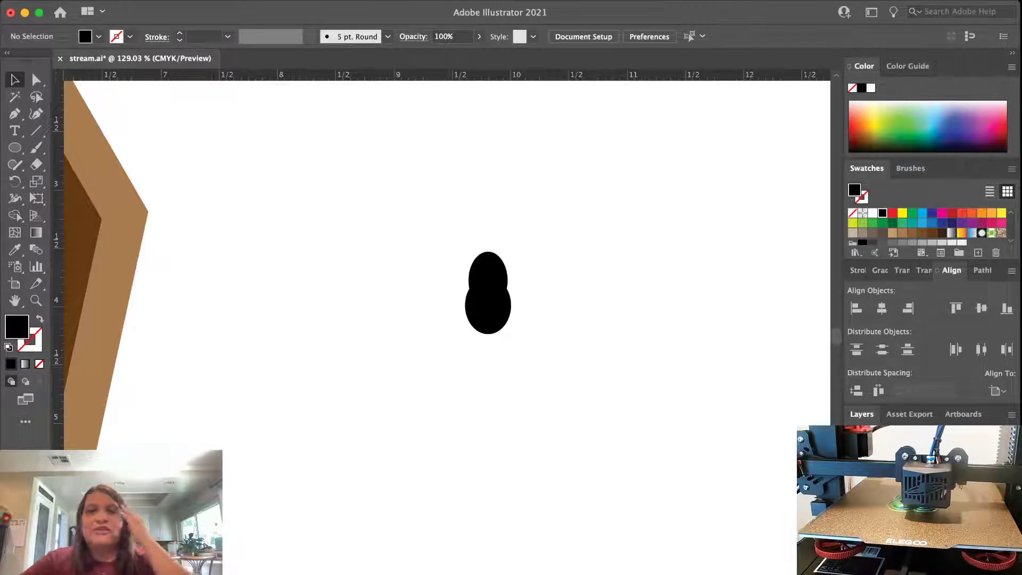
Narrow the lower ellipse slightly and align both ellipses on their horizontal centres again
scroll(488, 293, up, 5)
click(524, 301)
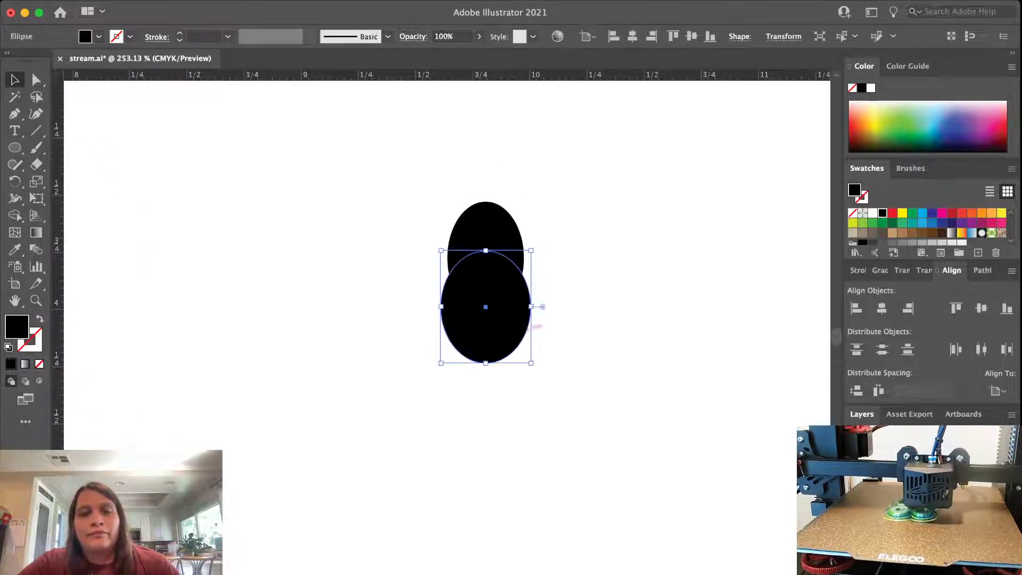
scroll(538, 298, up, 4)
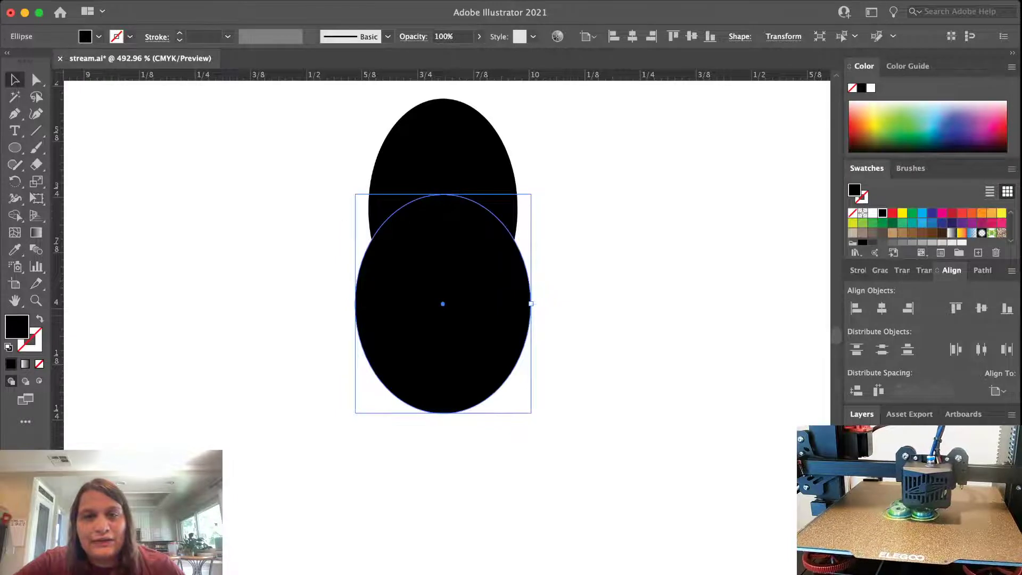
drag(531, 304, 504, 138)
click(552, 306)
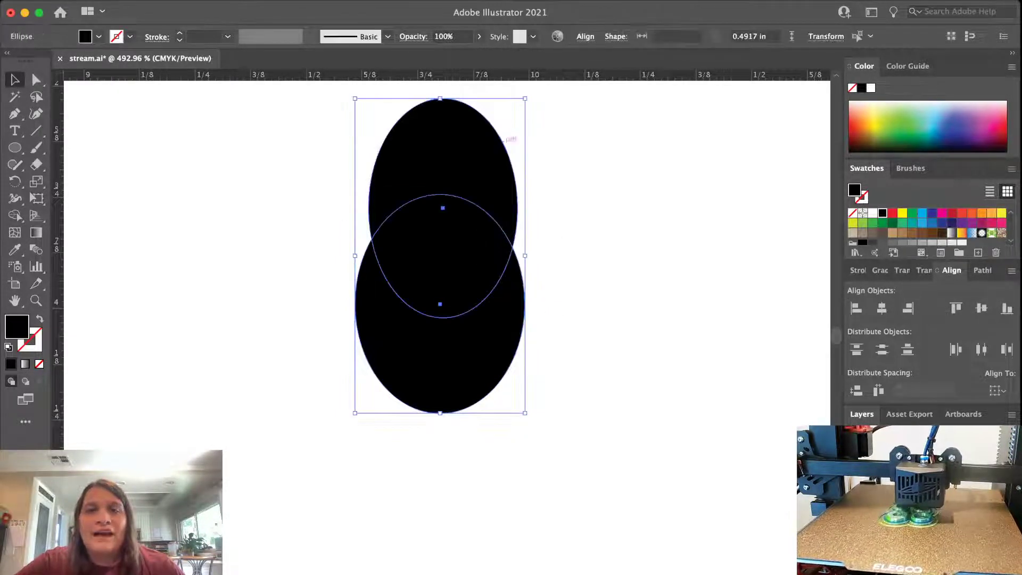
click(882, 308)
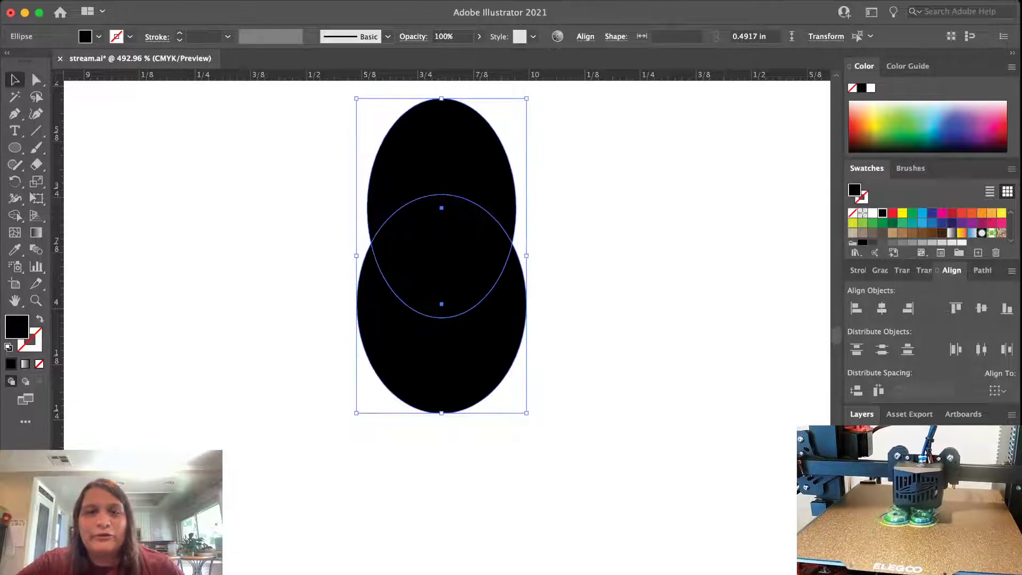
key(super+shift+a)
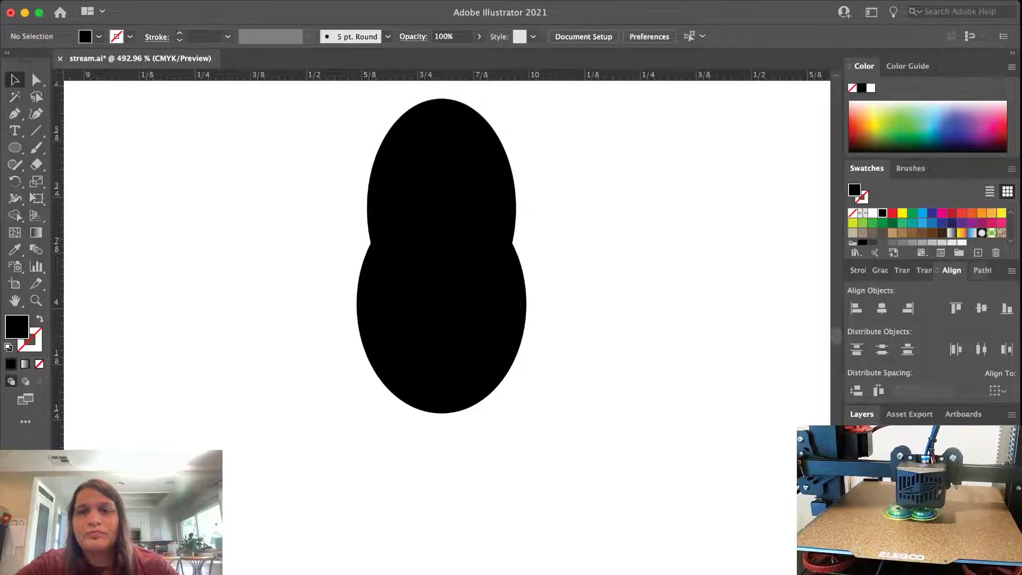
Try merging the two ellipses with Pathfinder Unite, and undo the merge
click(983, 270)
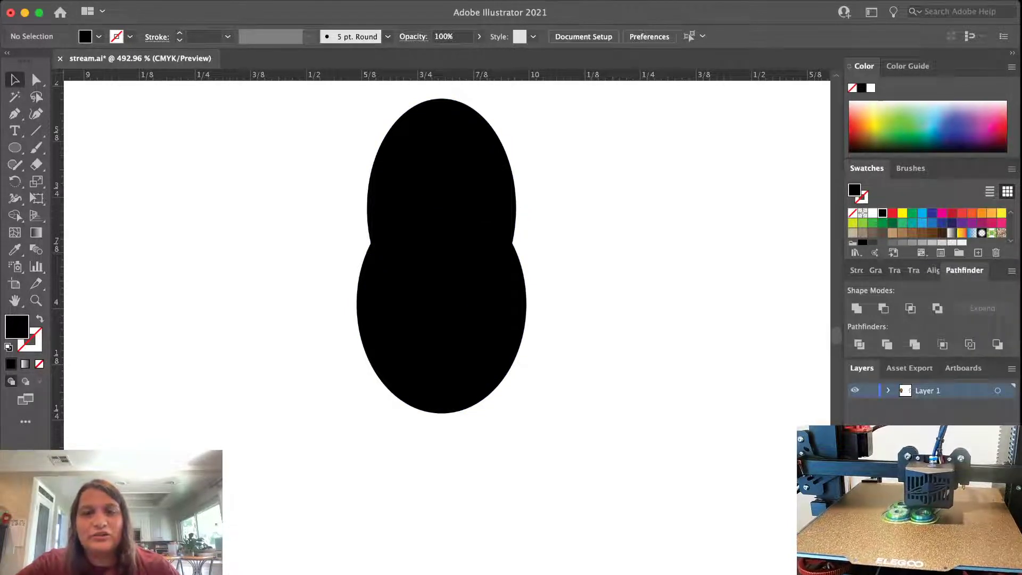
drag(313, 211, 450, 323)
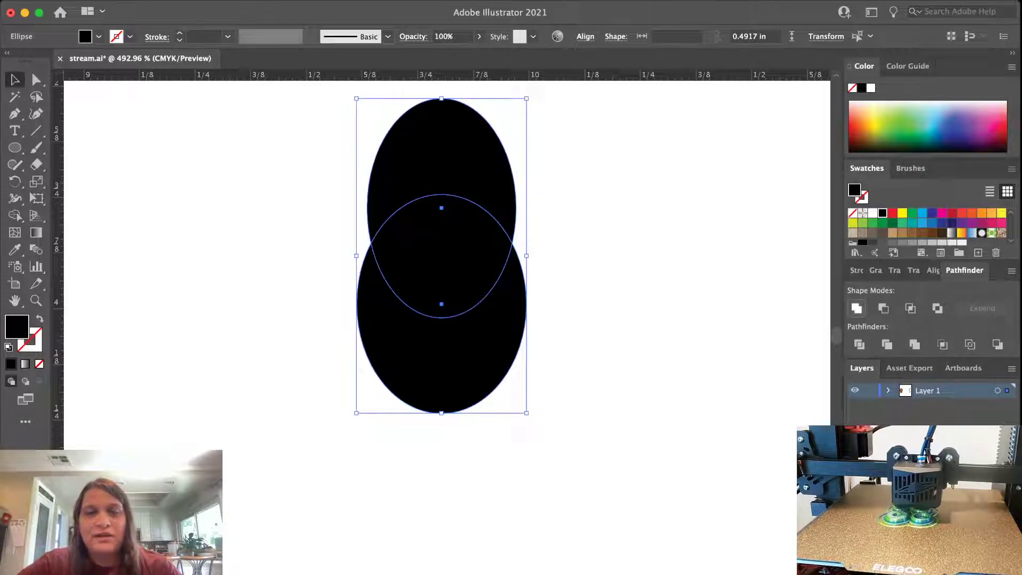
click(856, 308)
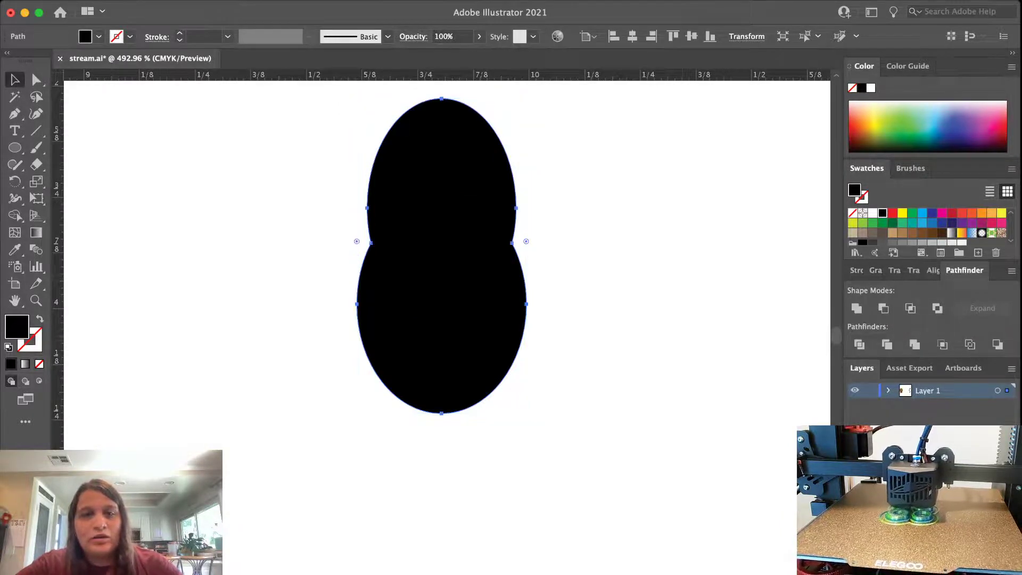
key(super+z)
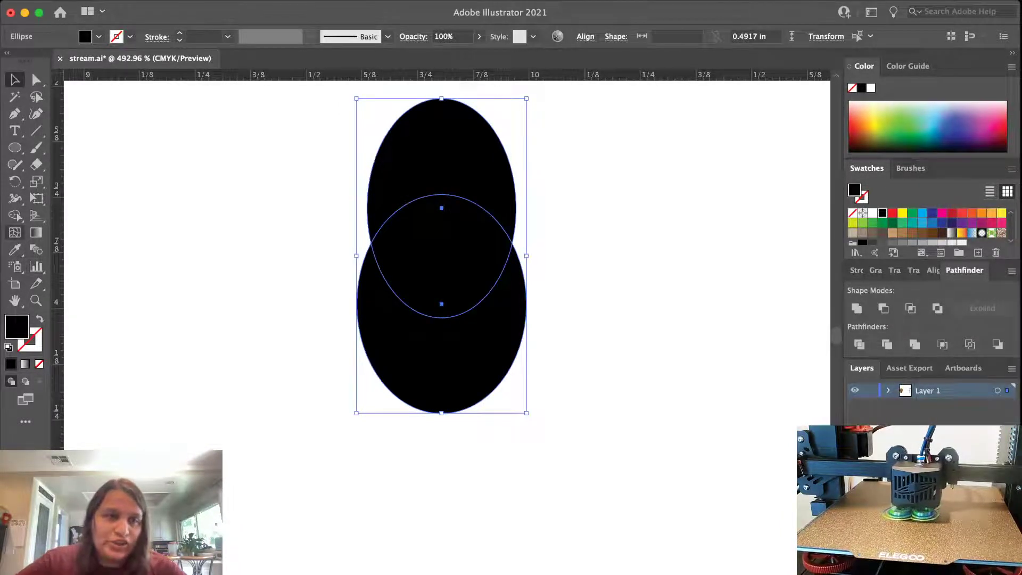
Try joining all regions of the two ellipses with the Shape Builder tool, and undo it
click(15, 215)
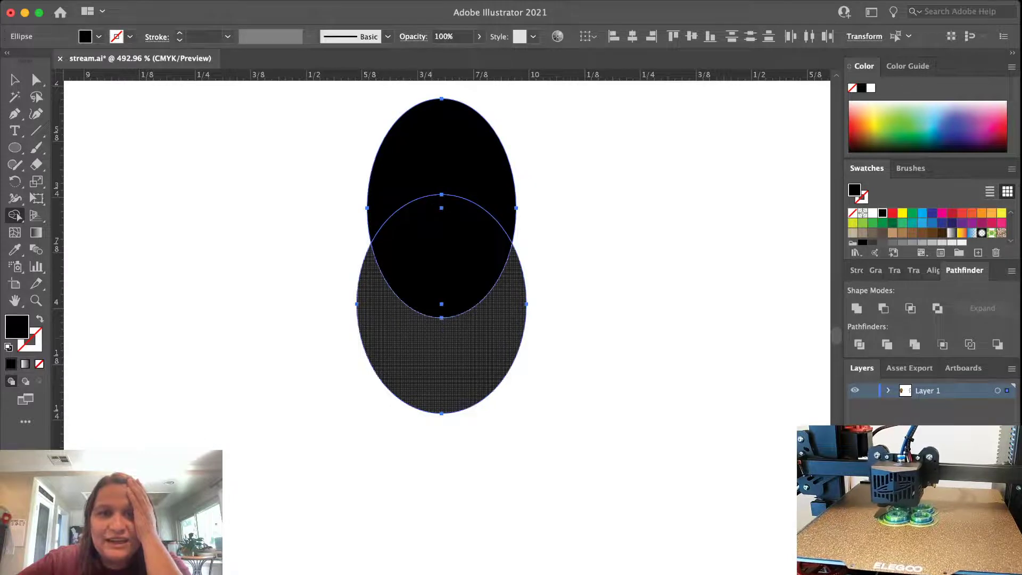
mouse_move(441, 357)
mouse_down()
mouse_move(442, 271)
mouse_move(394, 213)
mouse_up()
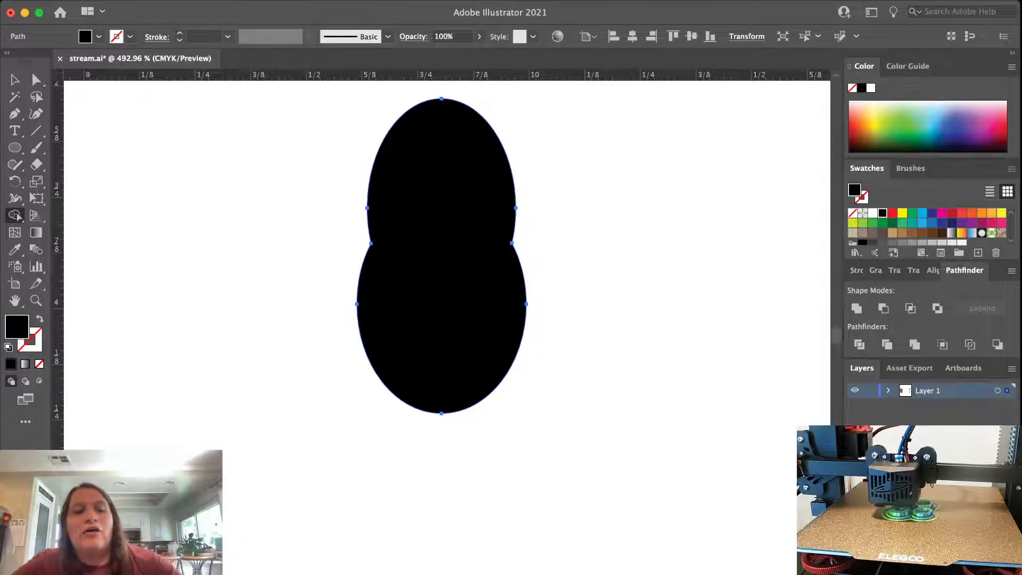
key(super+z)
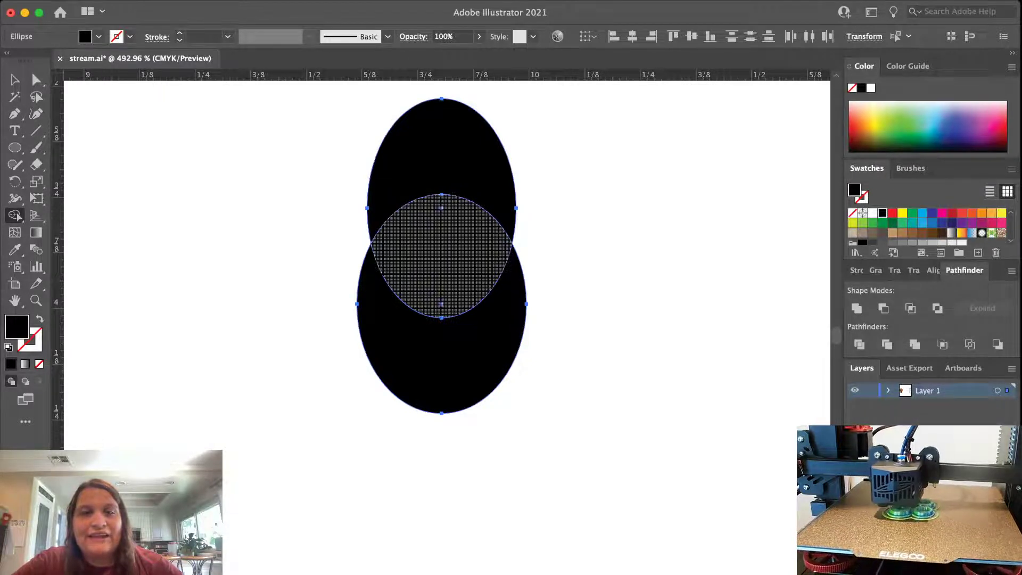
Try cutting the upper ellipse and the overlap away with the Shape Builder tool, and restore the two centred ellipses
drag(442, 256, 442, 144)
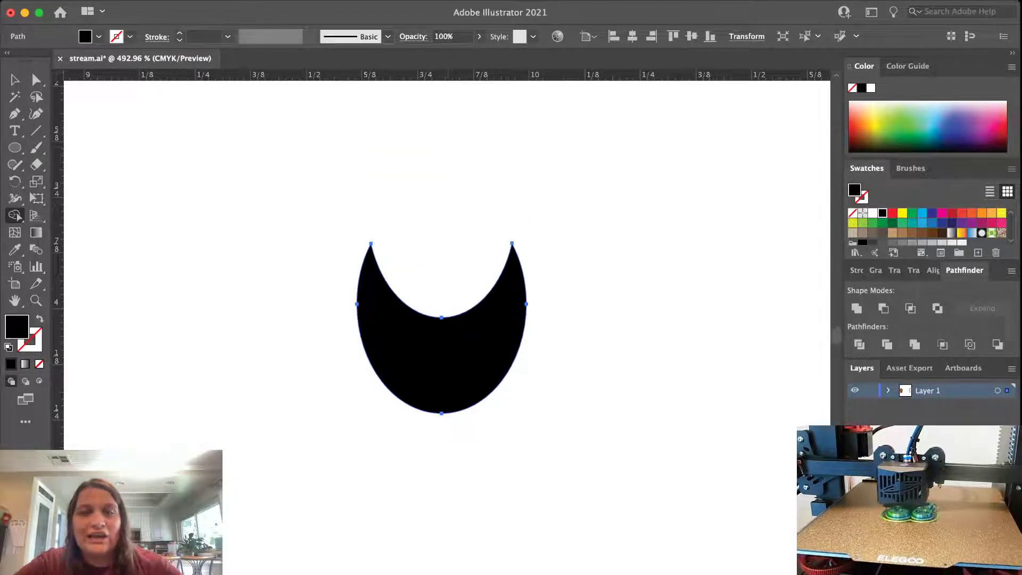
key(super+z)
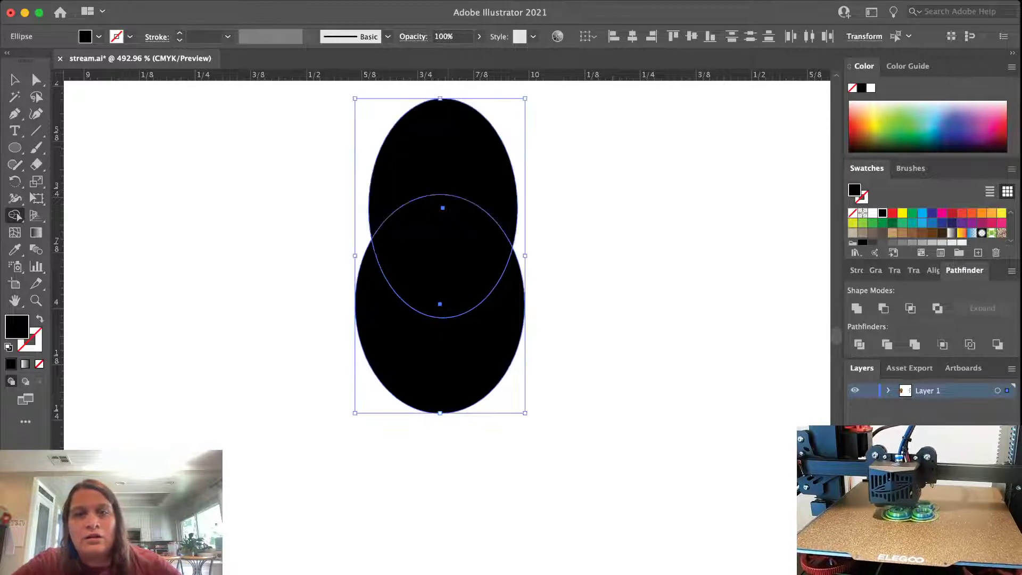
click(442, 149)
key(v)
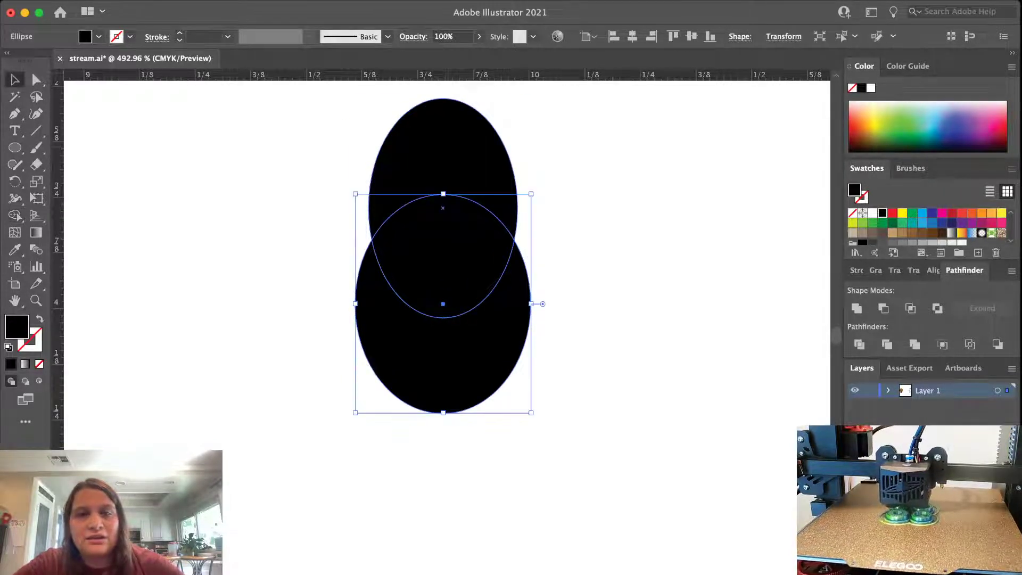
key(super+shift+a)
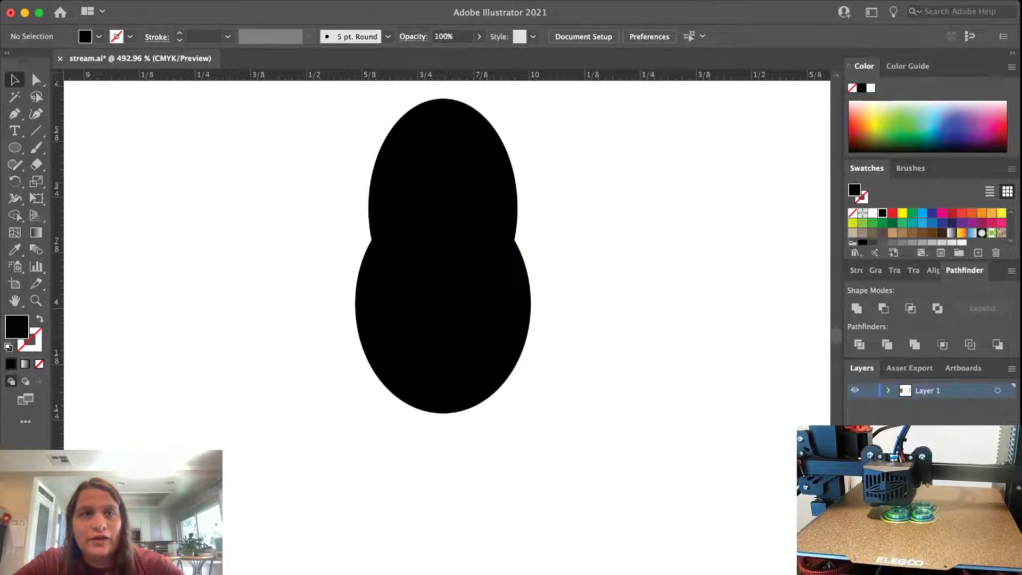
key(super+z)
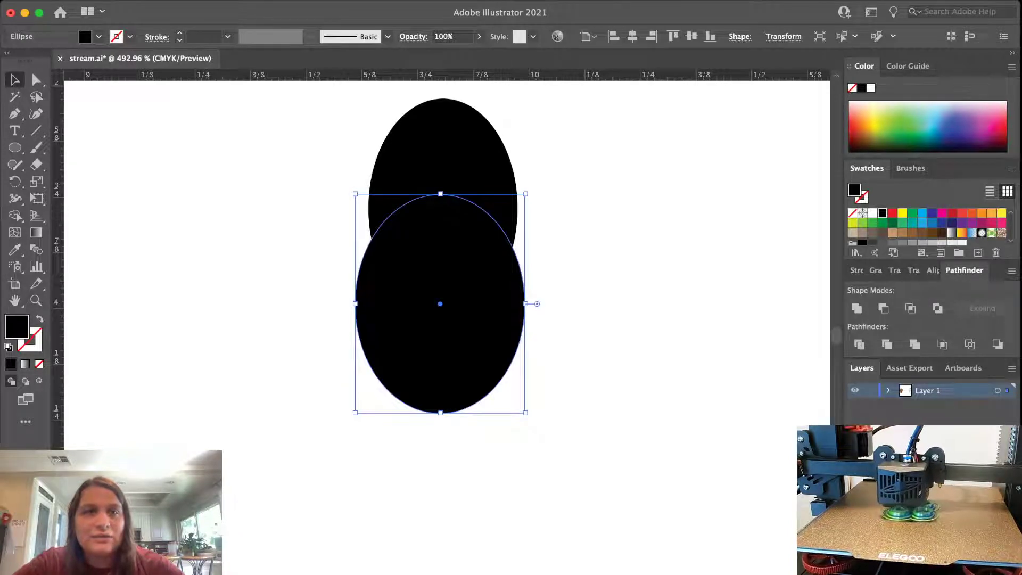
key(super+a)
key(super+shift+a)
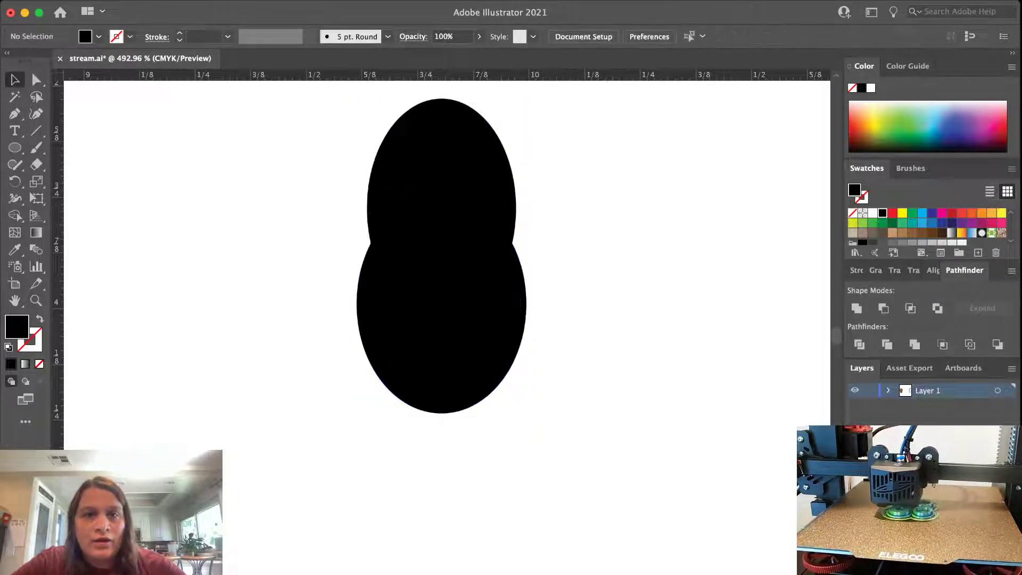
Merge the two overlapping ellipses into one black body shape with Pathfinder Unite
drag(254, 201, 481, 325)
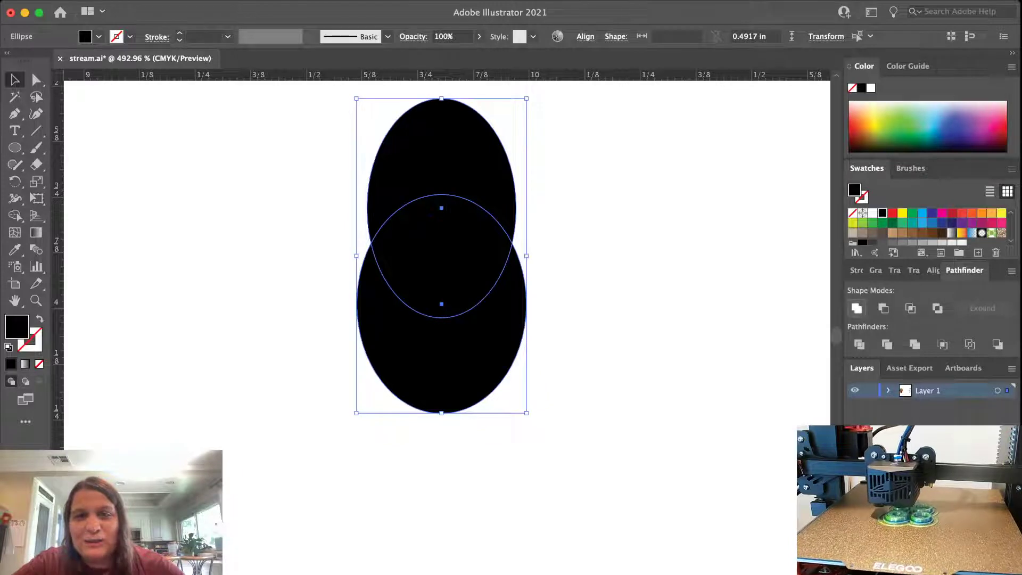
click(857, 309)
key(super+shift+a)
key(super+a)
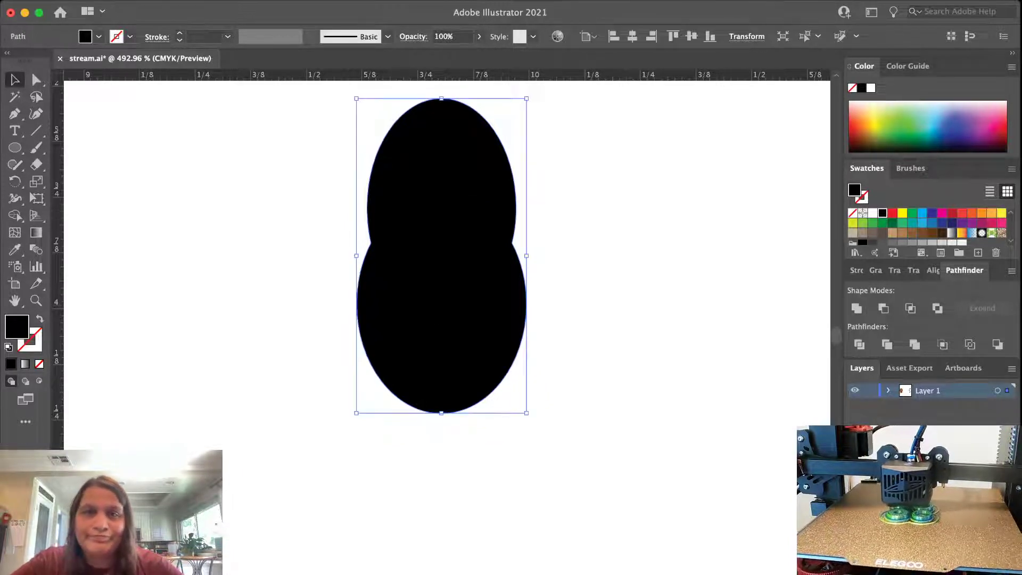
key(super+shift+a)
scroll(623, 353, down, 2)
scroll(618, 352, down, 1)
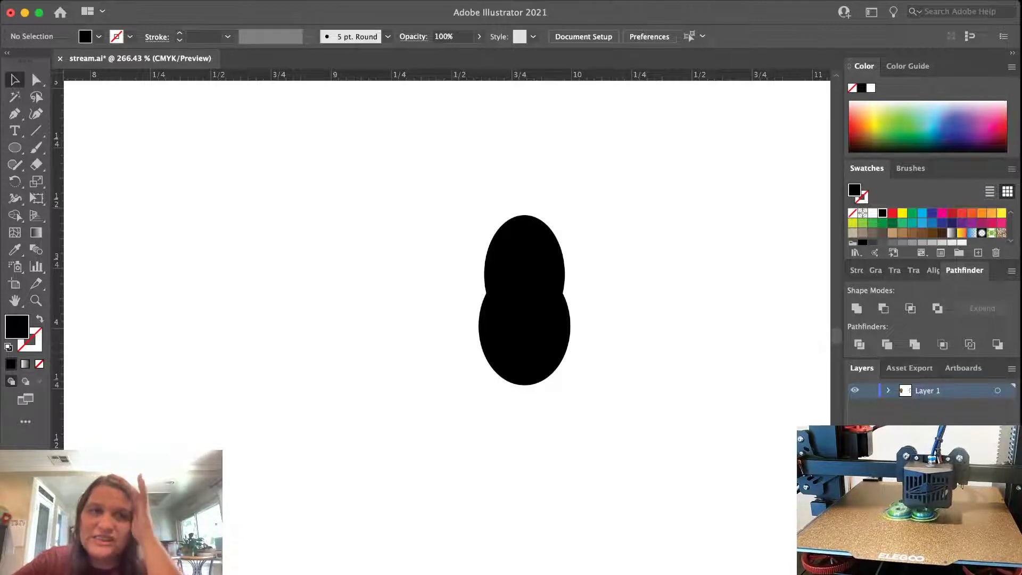
Draw a two-segment bent leg with the Pen tool from the body's upper right side, with a black stroke and no fill
key(p)
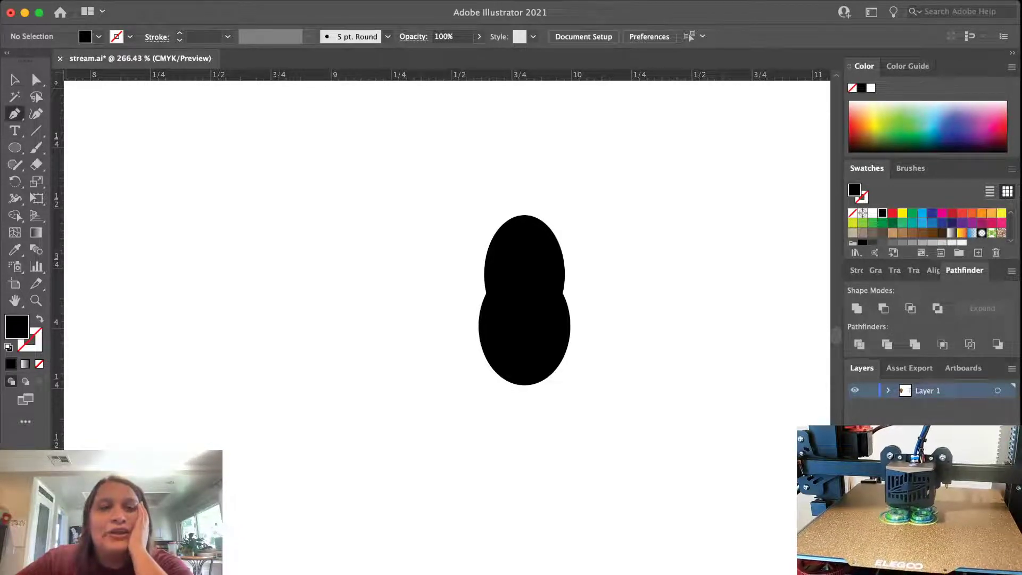
click(557, 248)
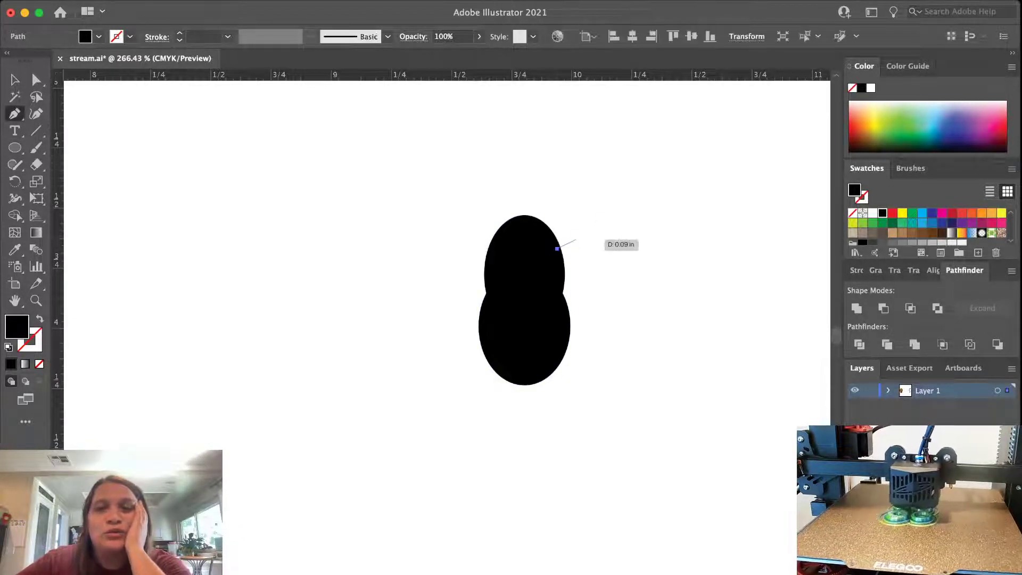
click(610, 210)
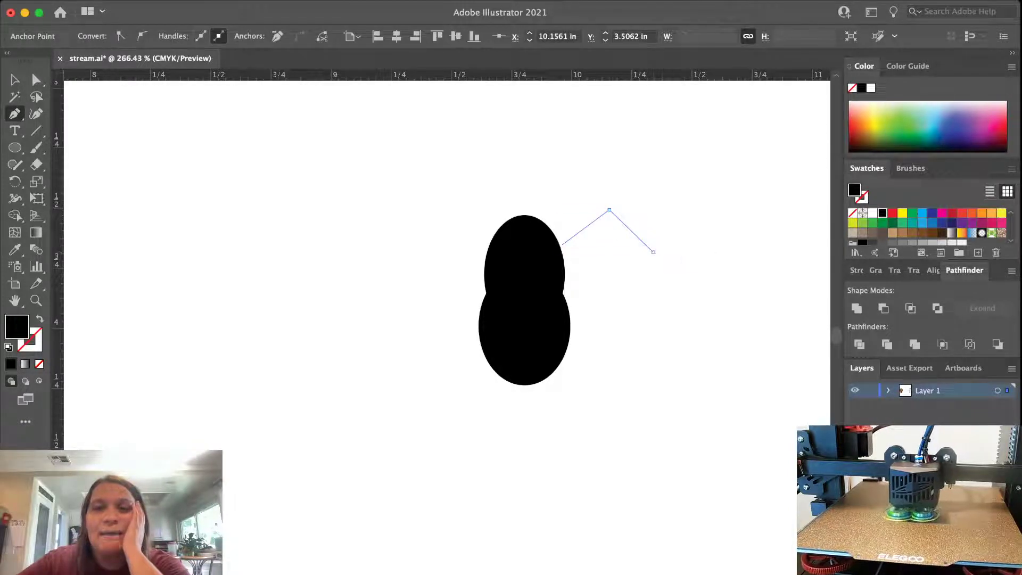
click(654, 251)
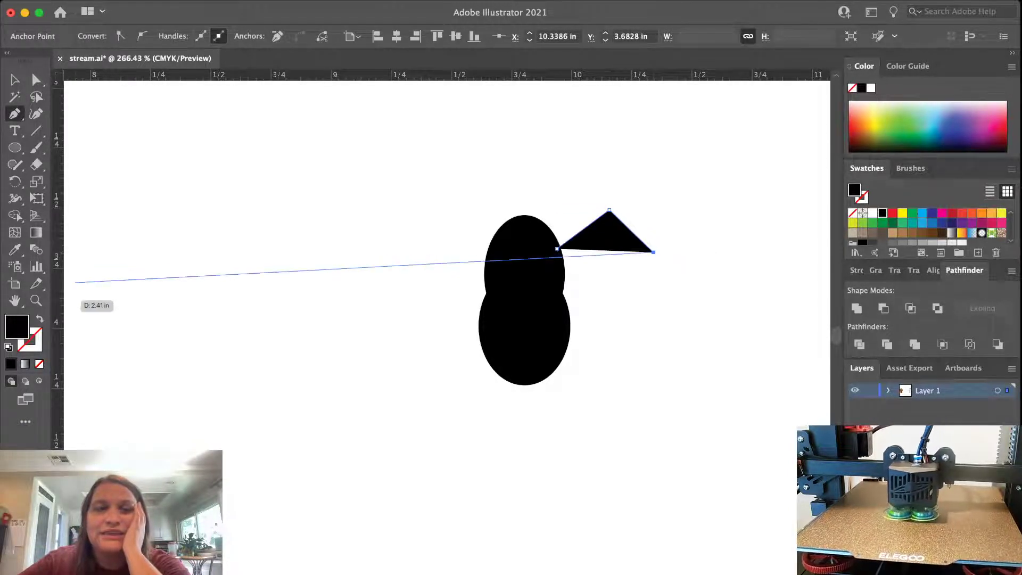
key(shift+x)
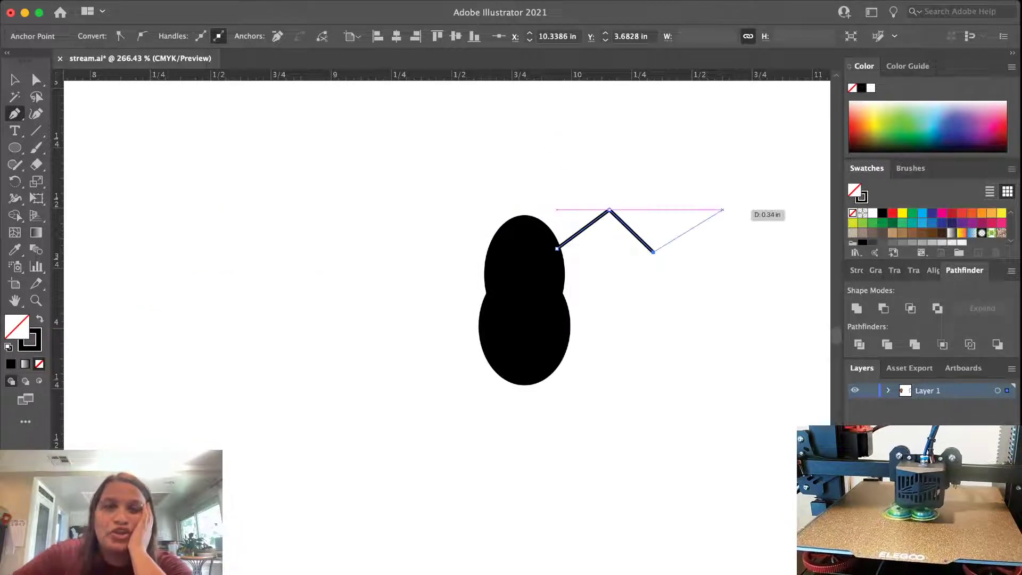
key(v)
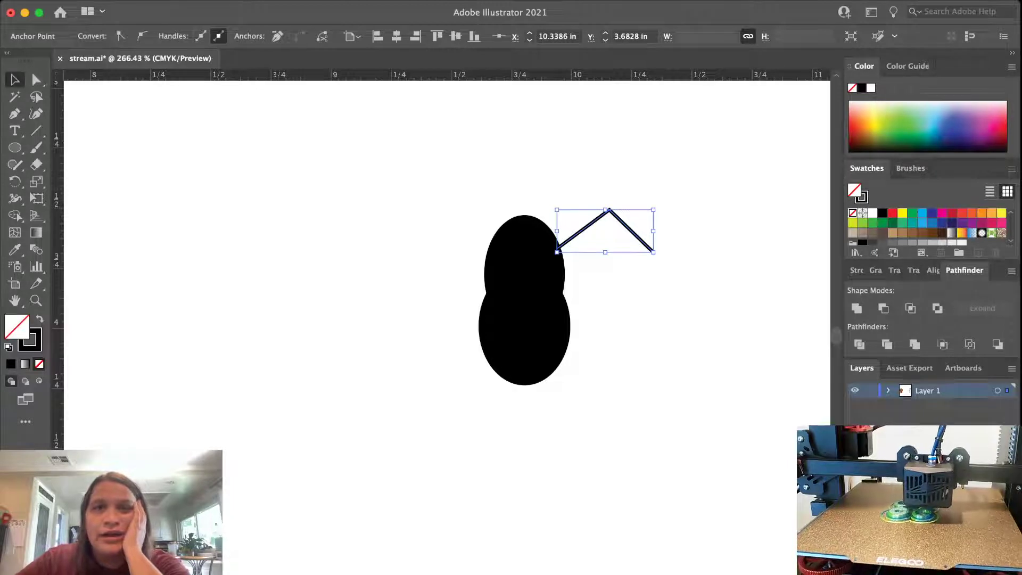
Set the leg's stroke weight to 2 pt with a round cap and round join corners
click(857, 270)
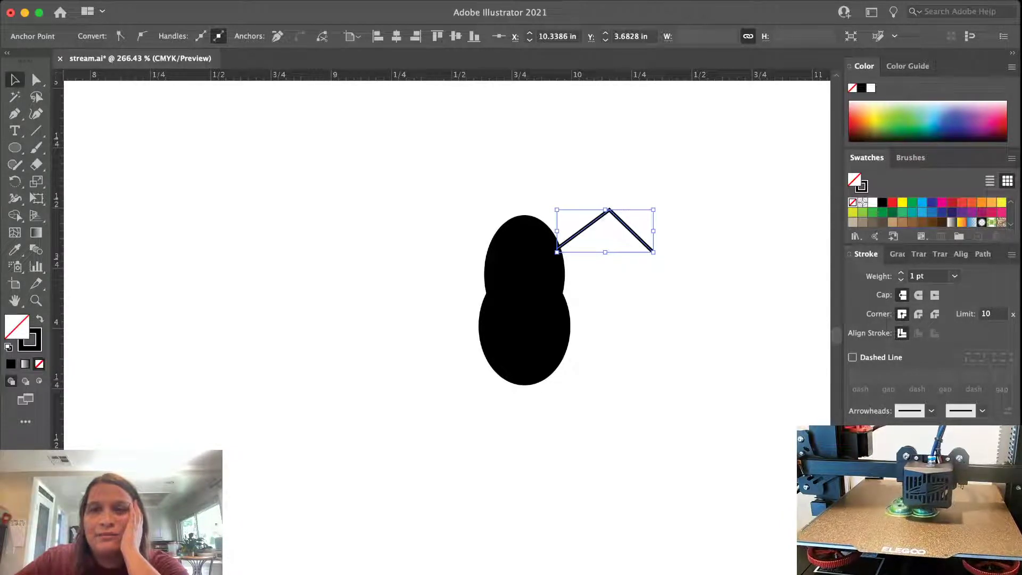
click(901, 273)
key(super+shift+a)
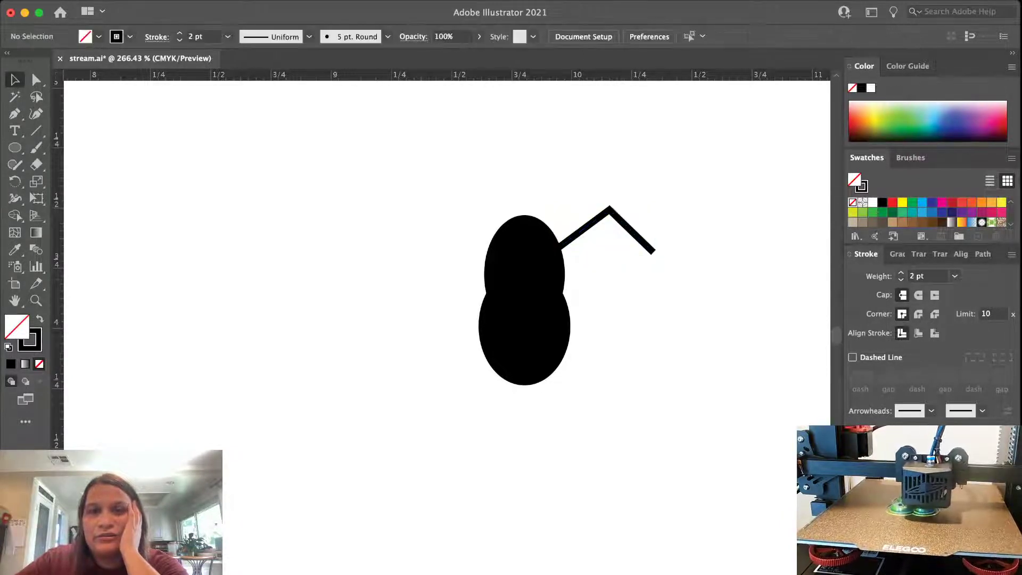
click(627, 228)
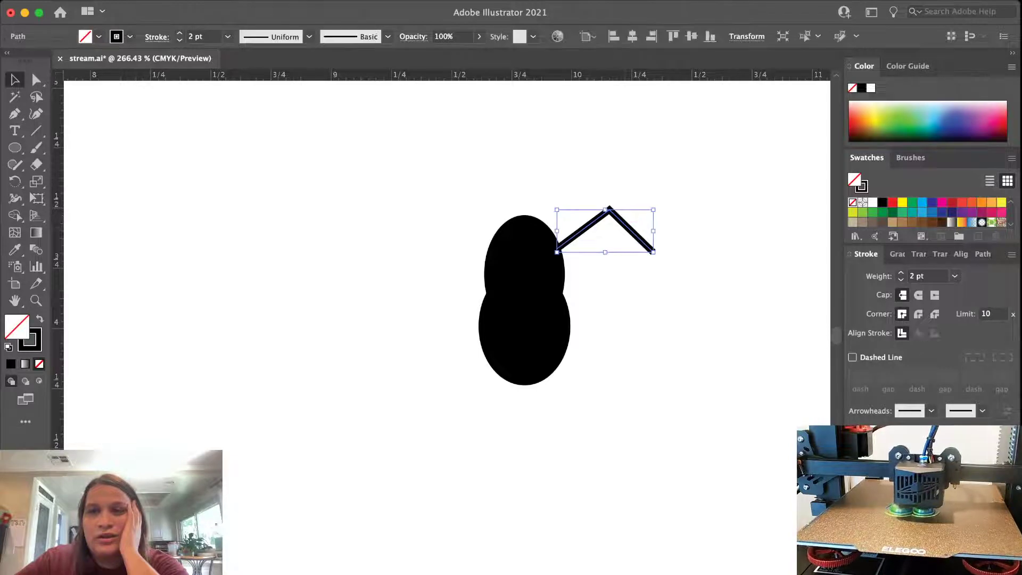
click(919, 295)
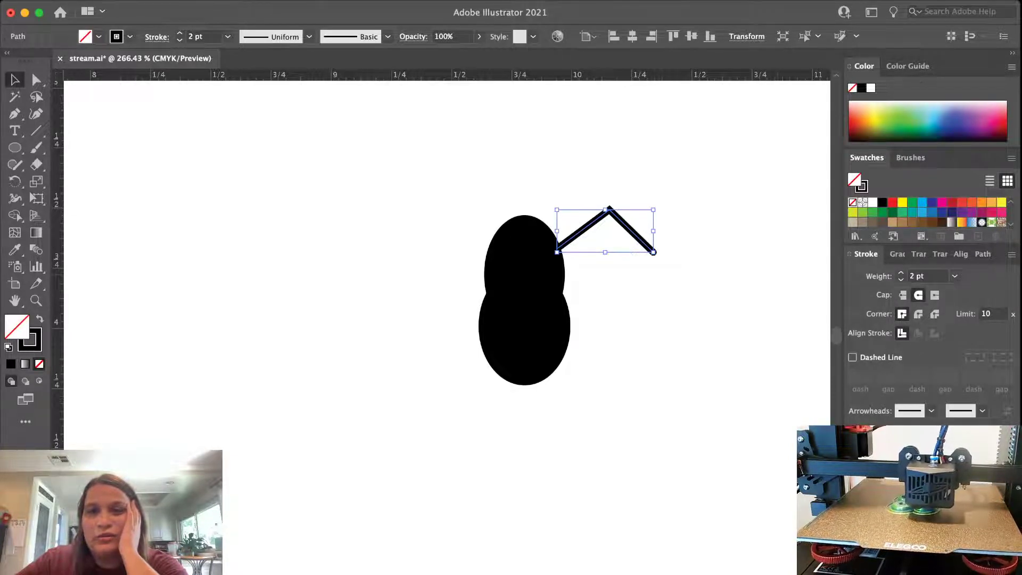
click(919, 313)
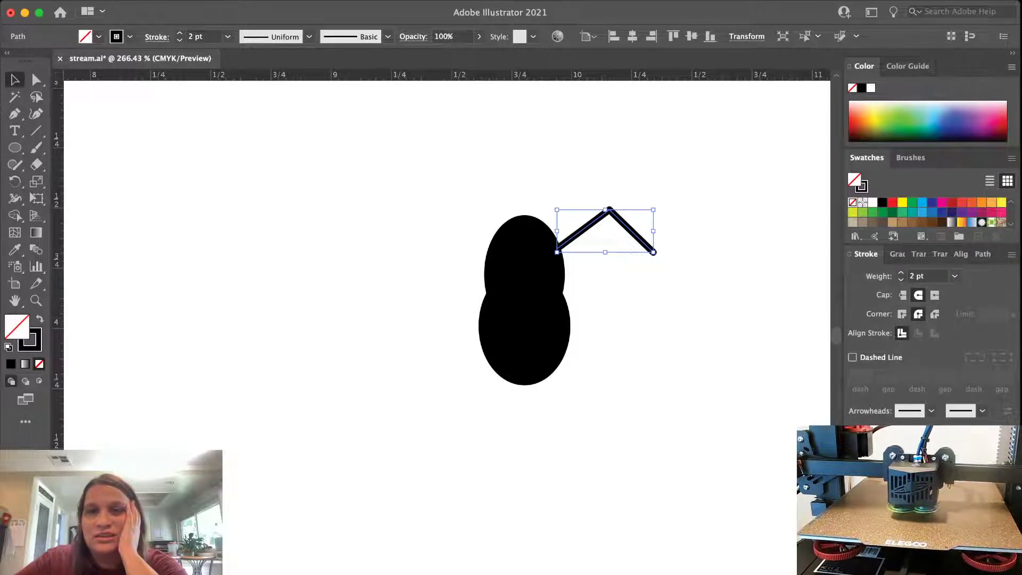
key(super+shift+a)
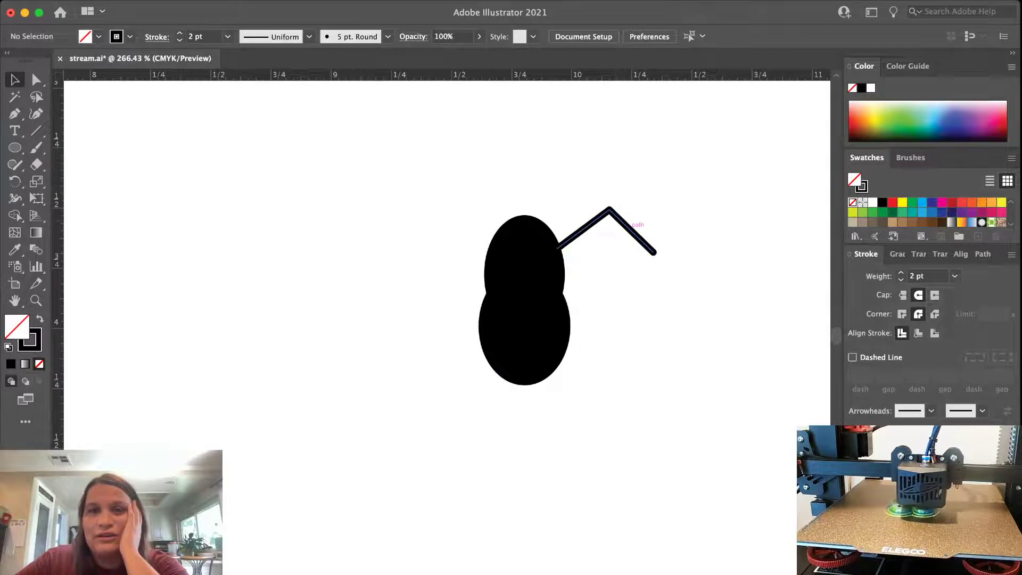
Move the leg's inner end into the body and set its stroke weight to 3 pt
drag(648, 246, 635, 251)
click(901, 272)
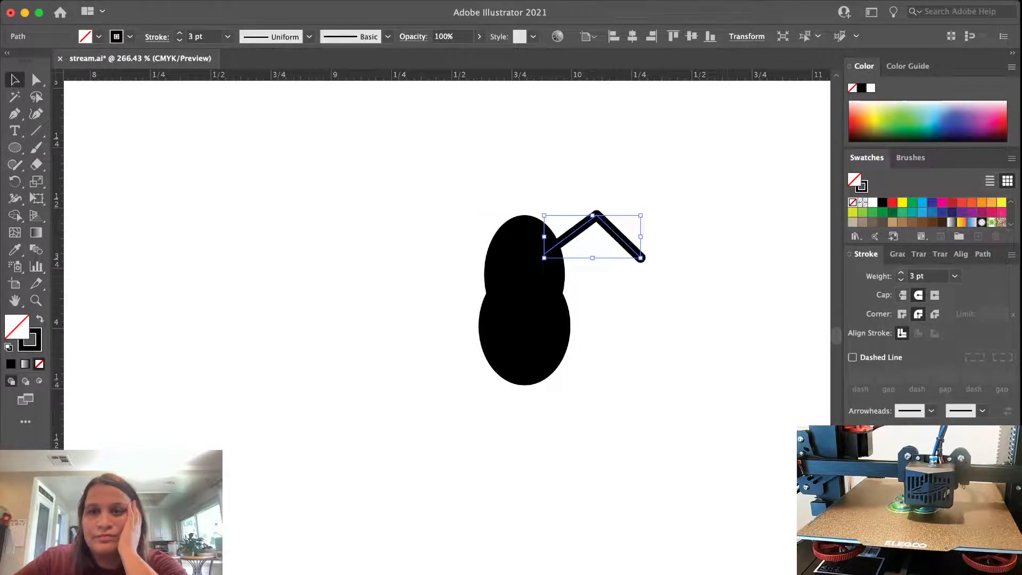
click(661, 250)
drag(639, 249, 646, 249)
click(633, 213)
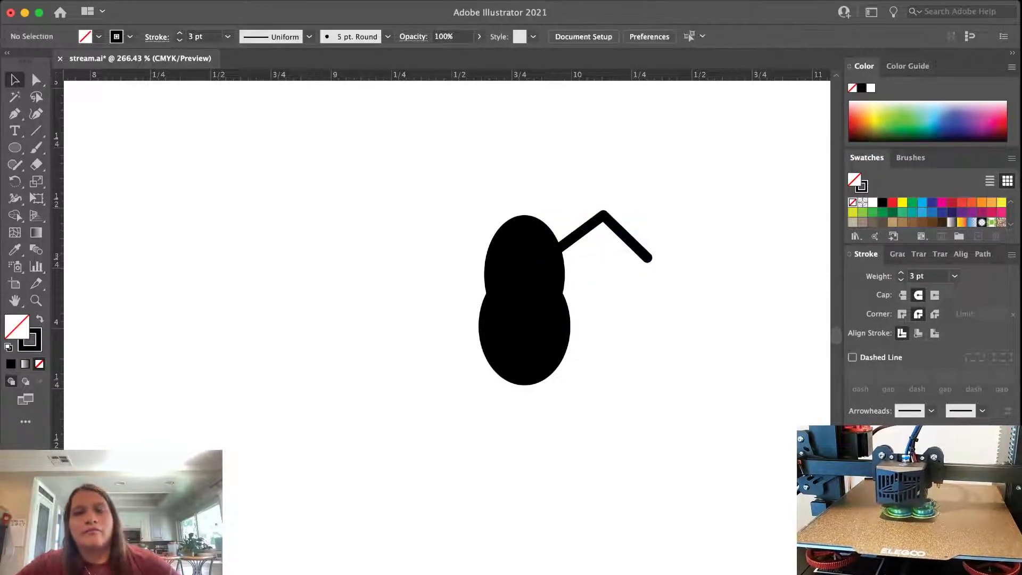
Duplicate the leg straight down the body's right side to make four legs in total
click(593, 221)
drag(600, 220, 600, 343)
click(680, 390)
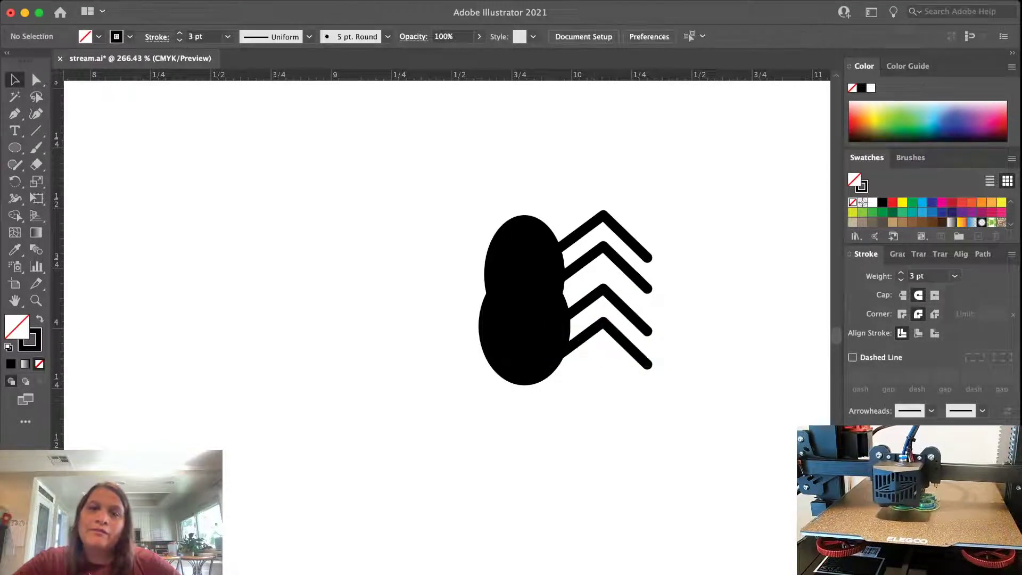
Rotate the lower pair of right legs slightly clockwise and the upper pair slightly counterclockwise
drag(680, 390, 612, 317)
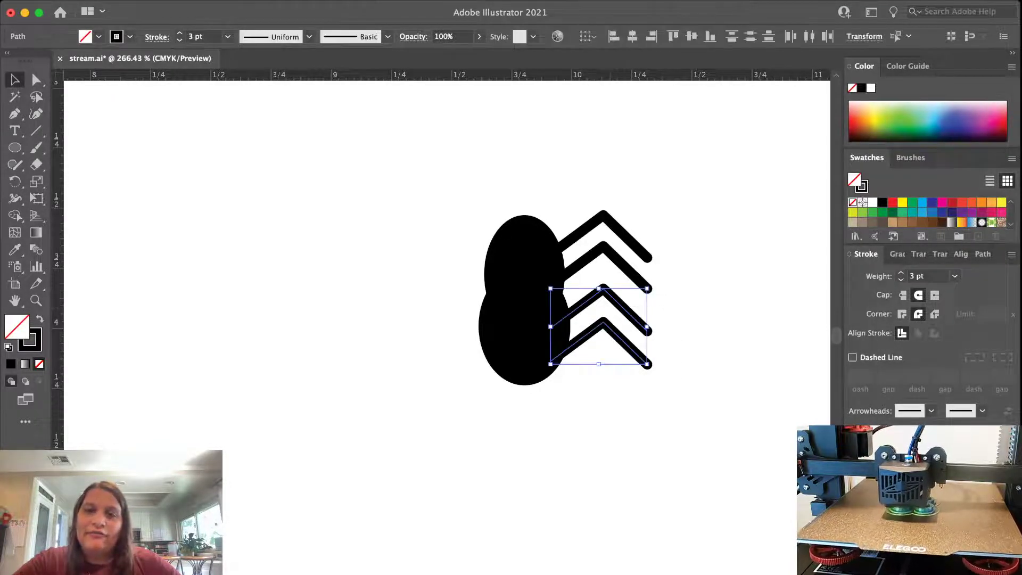
drag(656, 283, 659, 288)
click(682, 309)
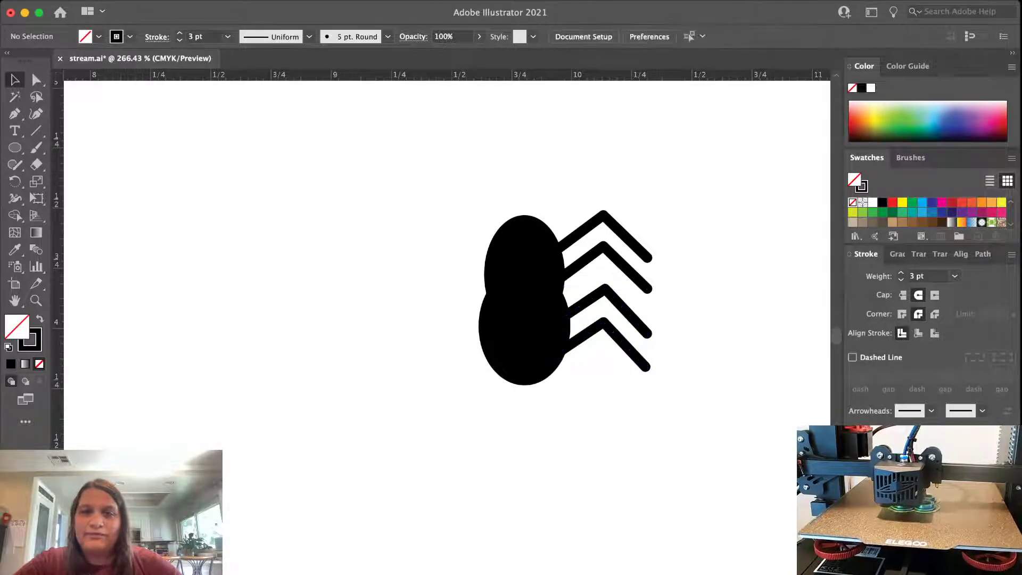
drag(607, 173, 586, 250)
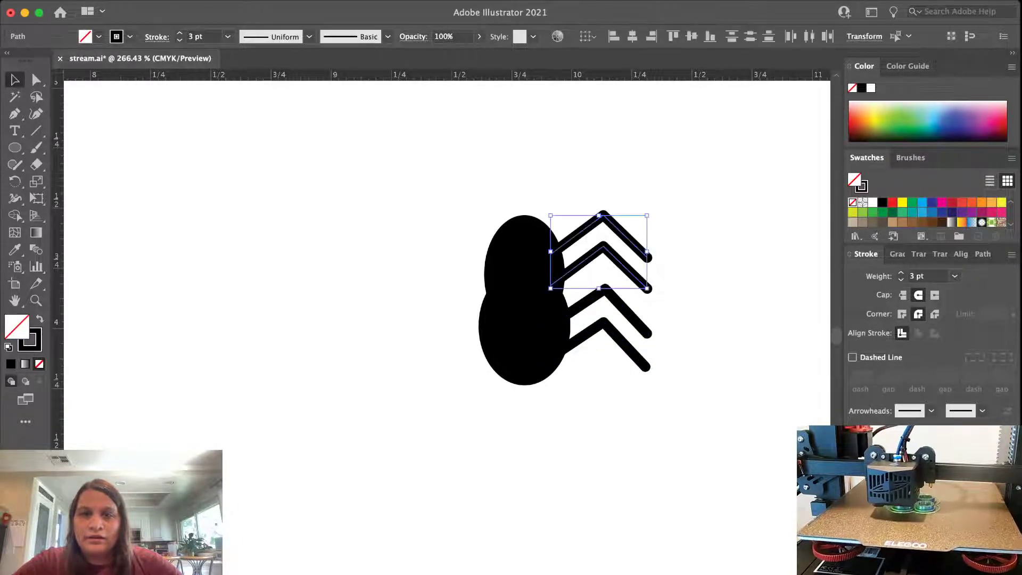
drag(650, 213, 595, 405)
click(674, 199)
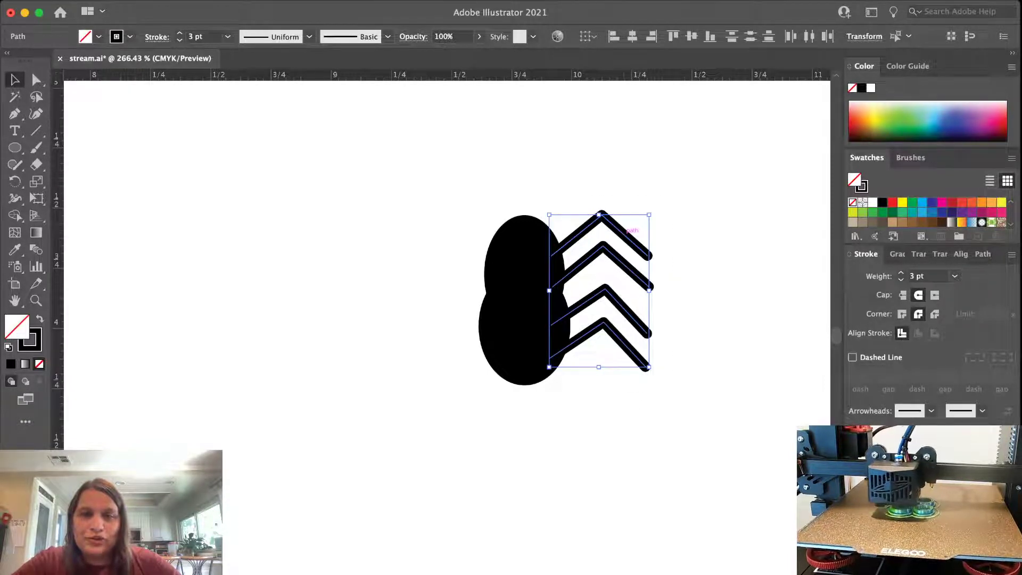
Copy the four right legs to the body's left side, reflect them across the vertical axis, and attach them to the body
drag(628, 228, 431, 226)
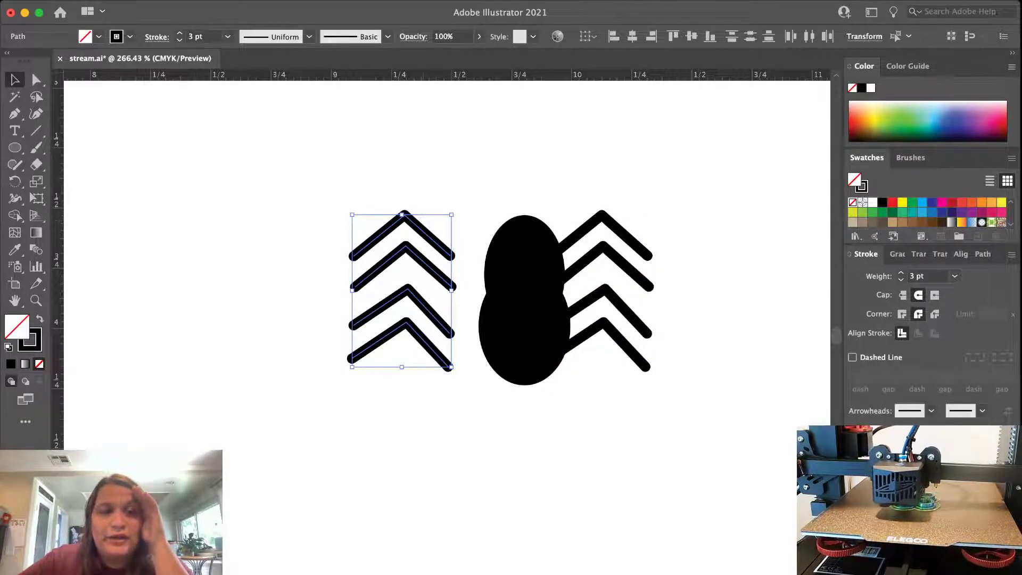
key(Return)
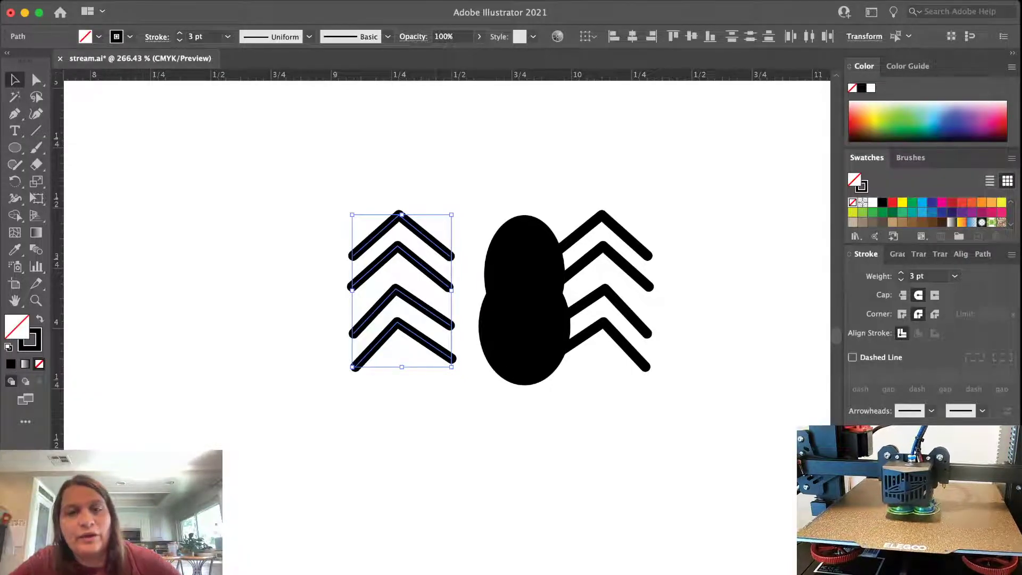
drag(450, 288, 497, 287)
key(shift+super+a)
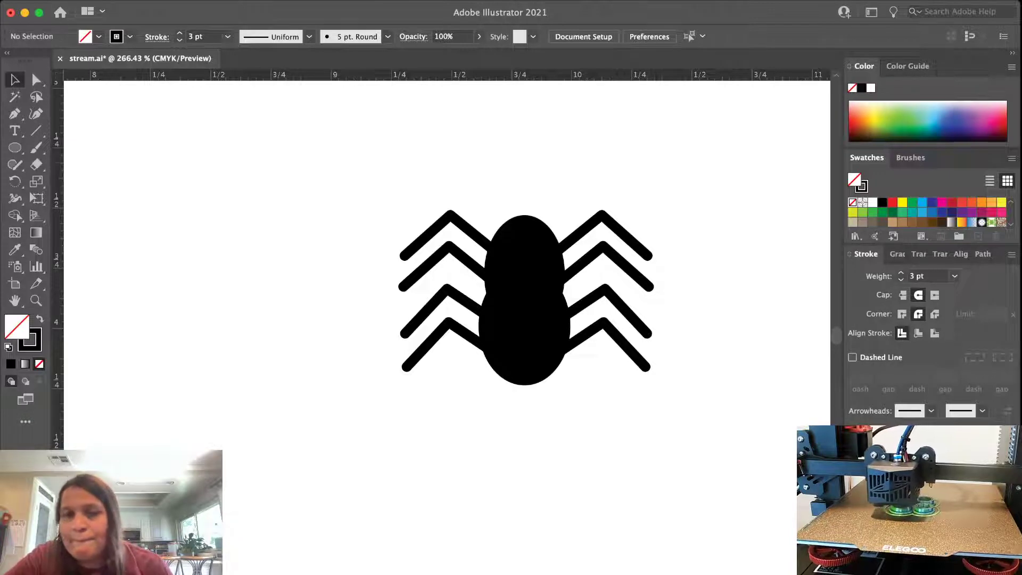
Group the four right legs and the four left legs as two separate groups
scroll(634, 303, down, 10)
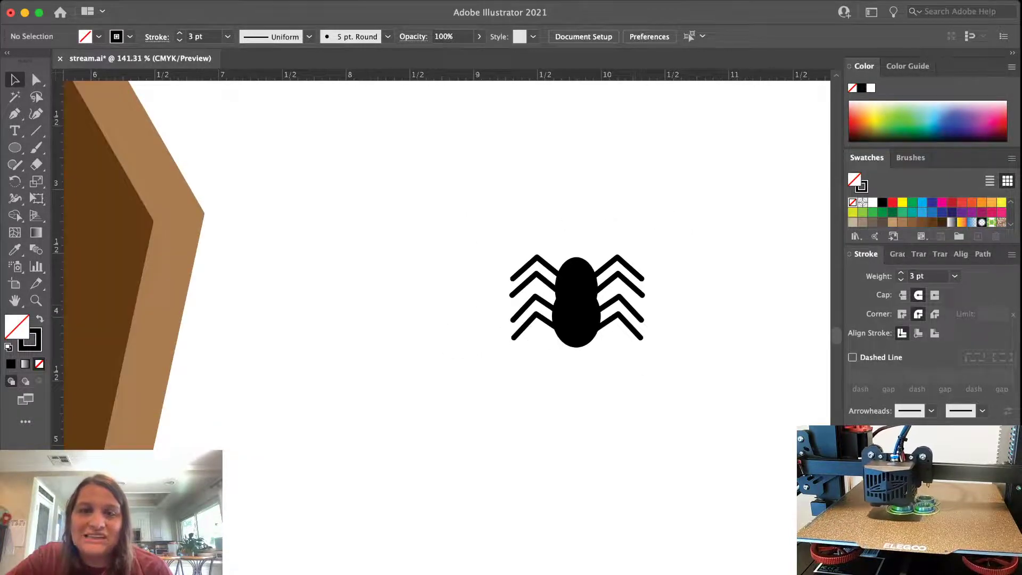
scroll(636, 302, down, 4)
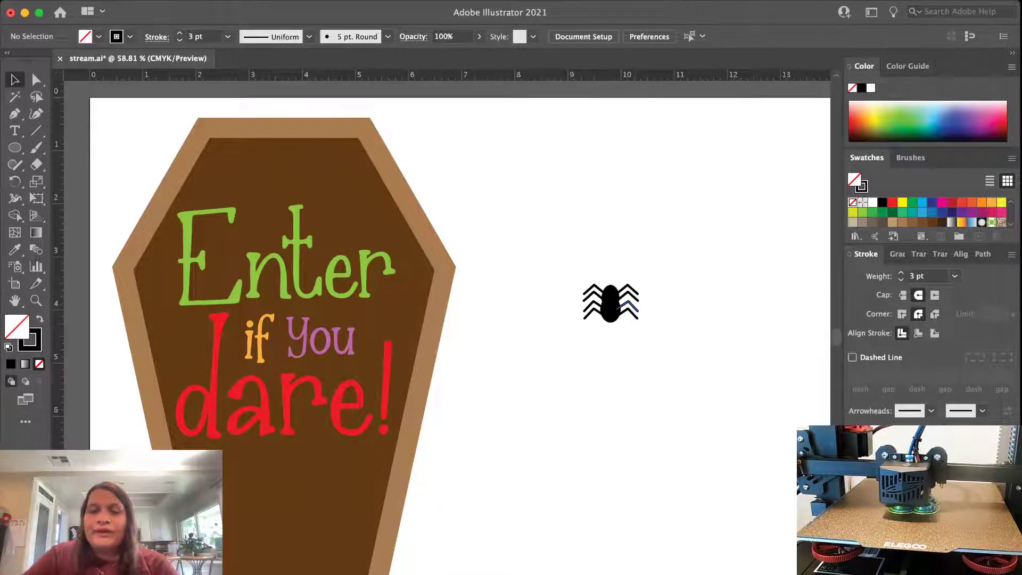
scroll(634, 308, up, 5)
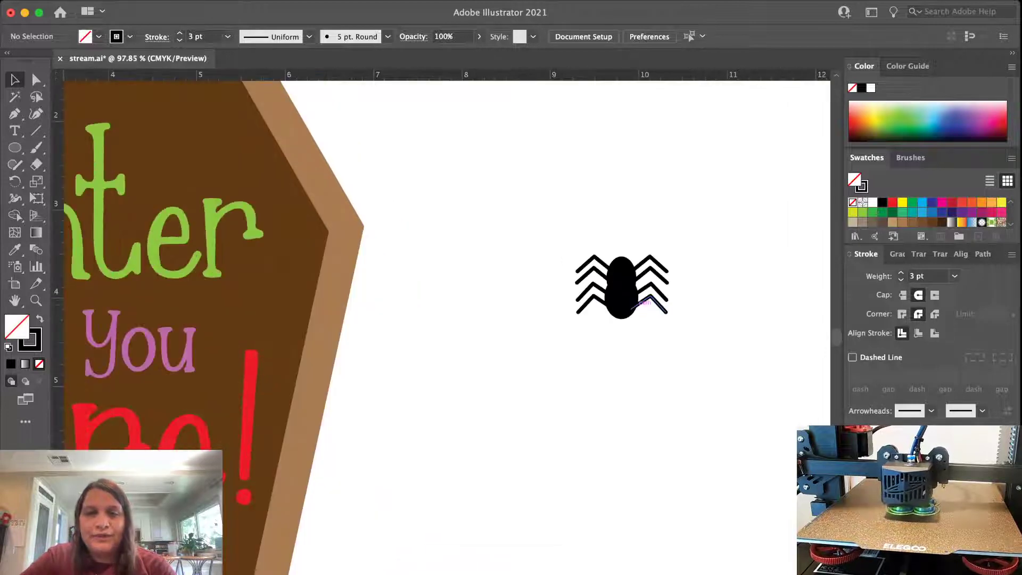
scroll(642, 301, up, 2)
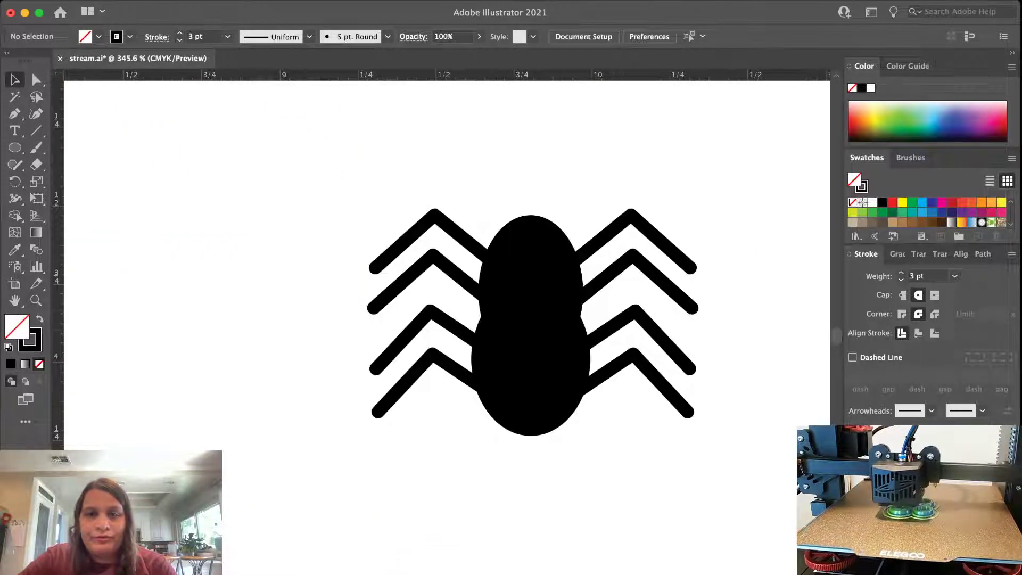
drag(664, 430, 591, 224)
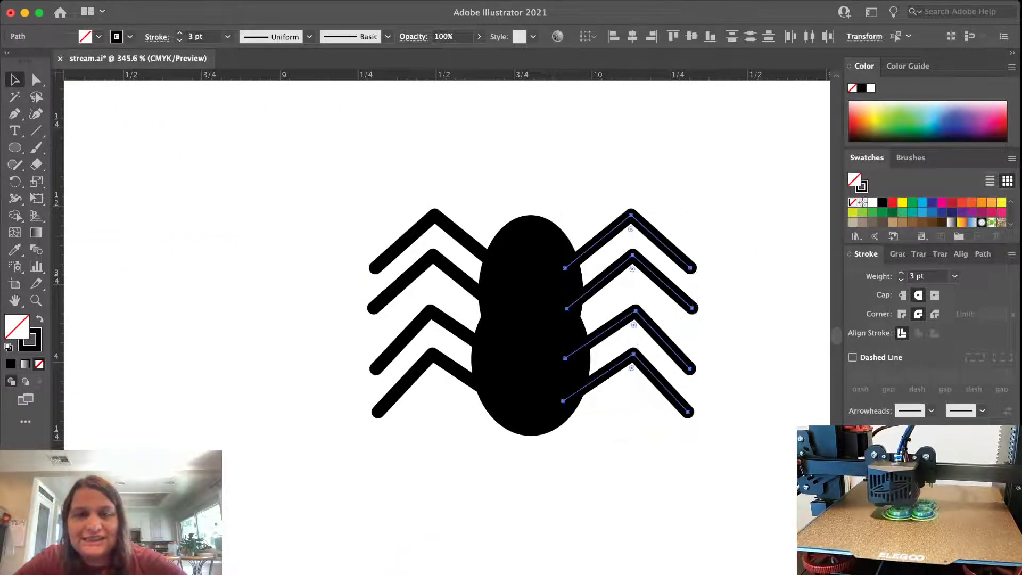
drag(421, 184, 442, 373)
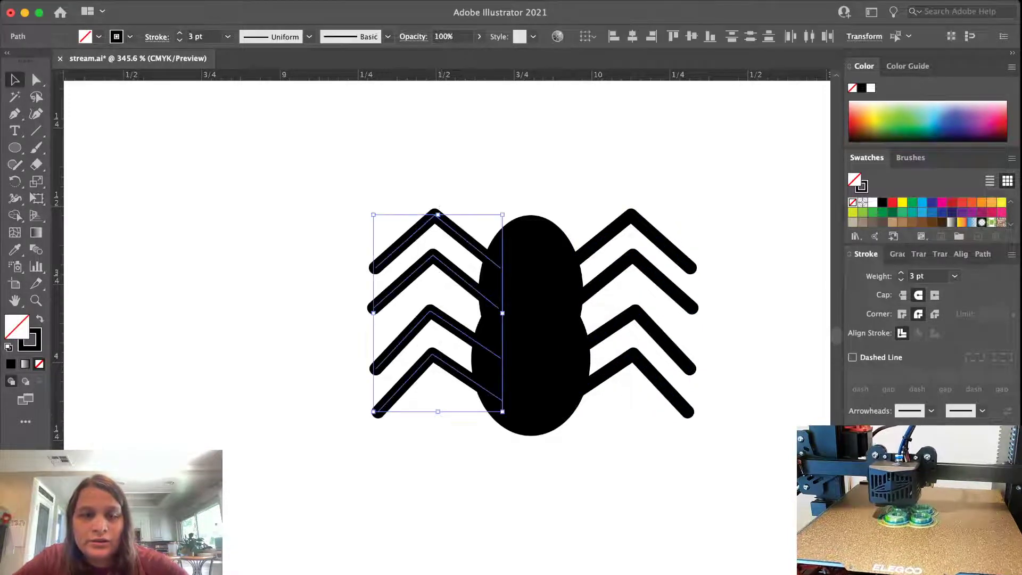
key(super+g)
key(super+shift+a)
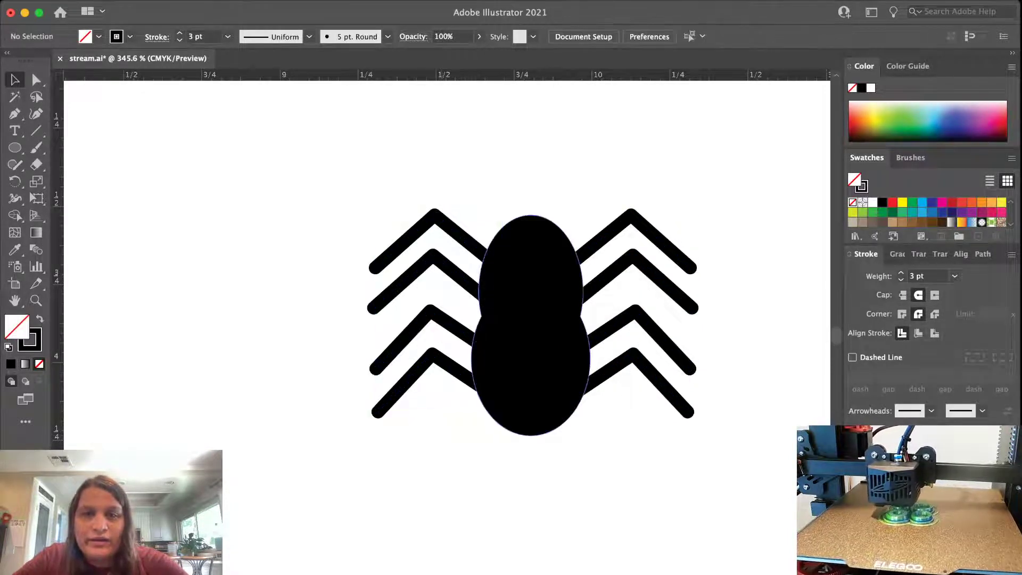
Centre the body between the two leg groups by distributing all three objects horizontally by their centres
click(531, 346)
drag(635, 416, 492, 304)
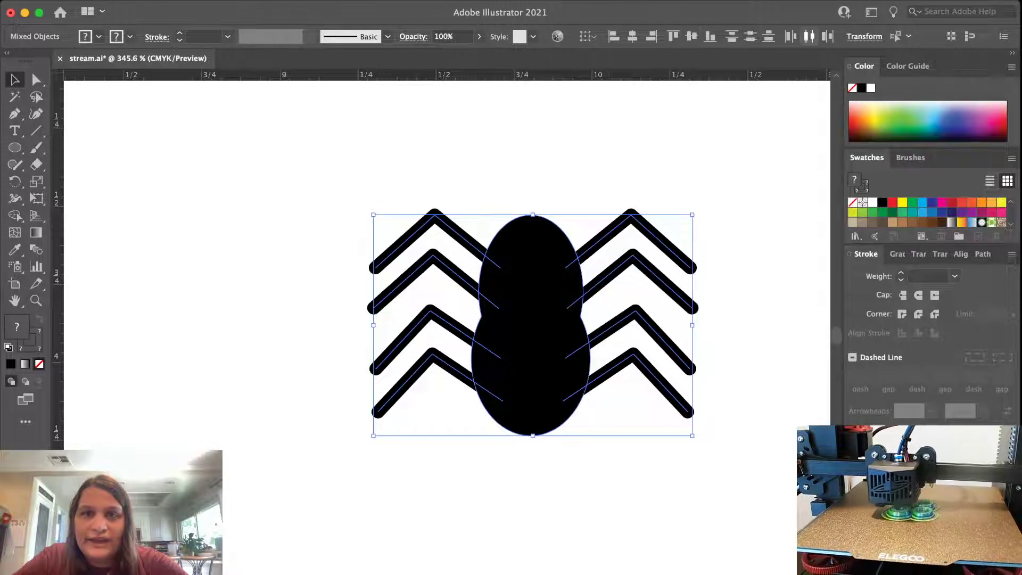
click(809, 35)
key(super+shift+a)
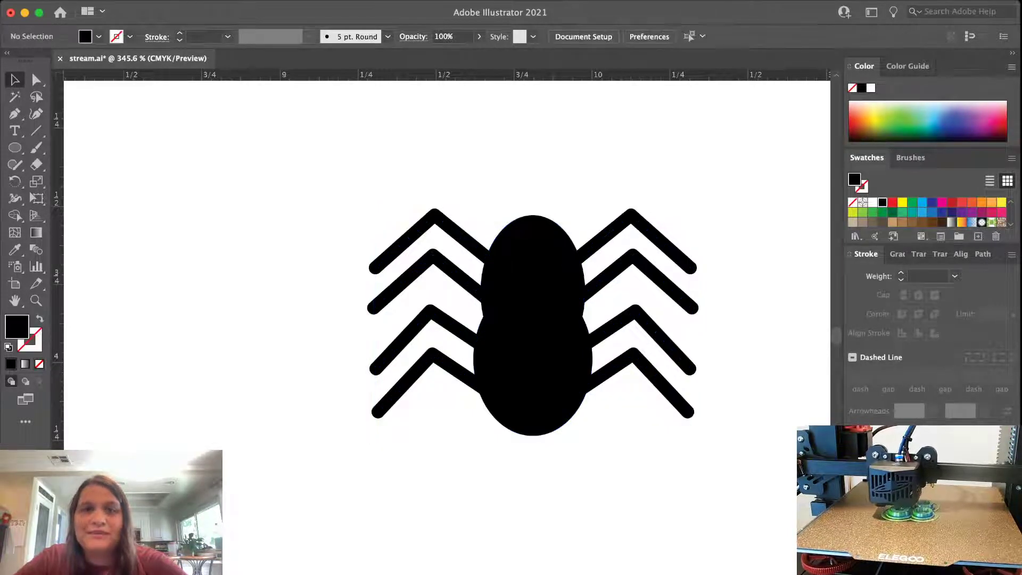
Convert the strokes of both leg groups to filled outlines, and select the legs together with the body
drag(664, 336, 664, 339)
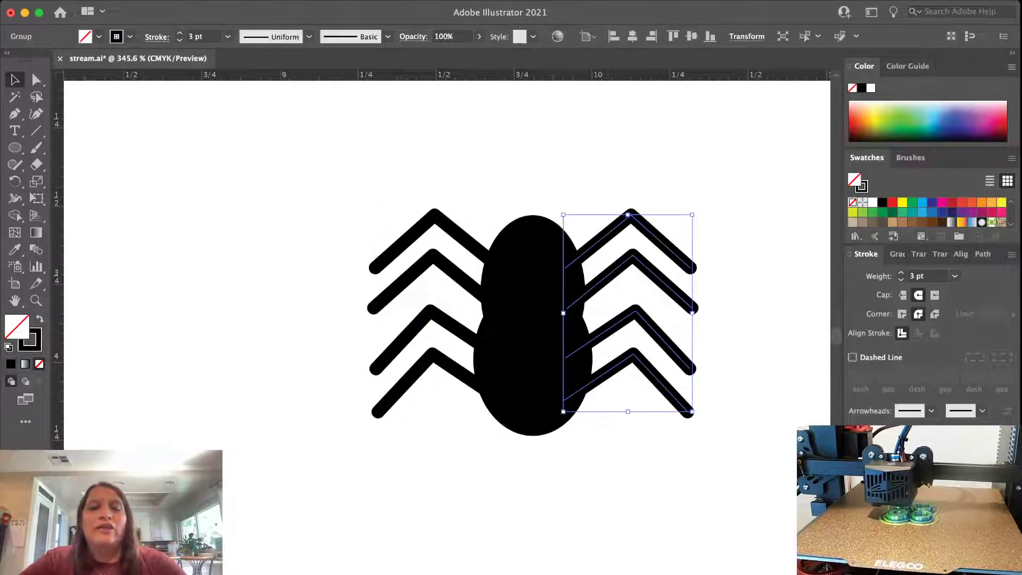
shift+click(423, 229)
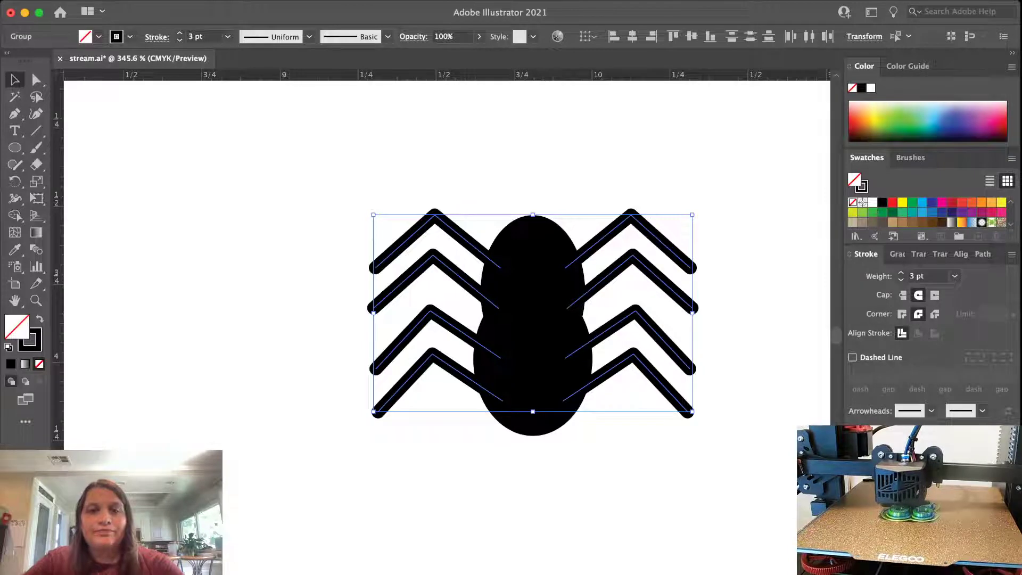
key(super+shift+o)
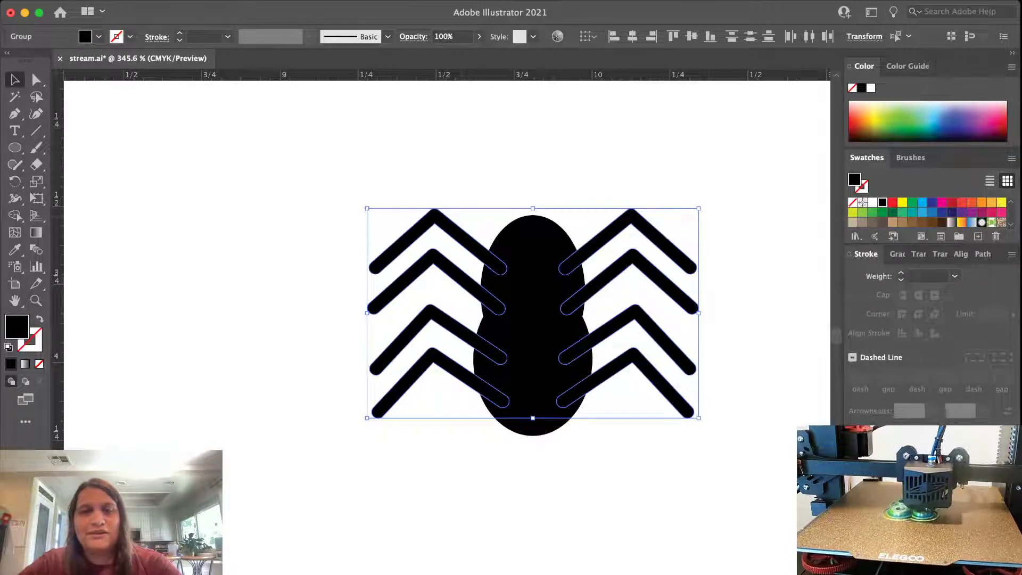
drag(440, 144, 704, 458)
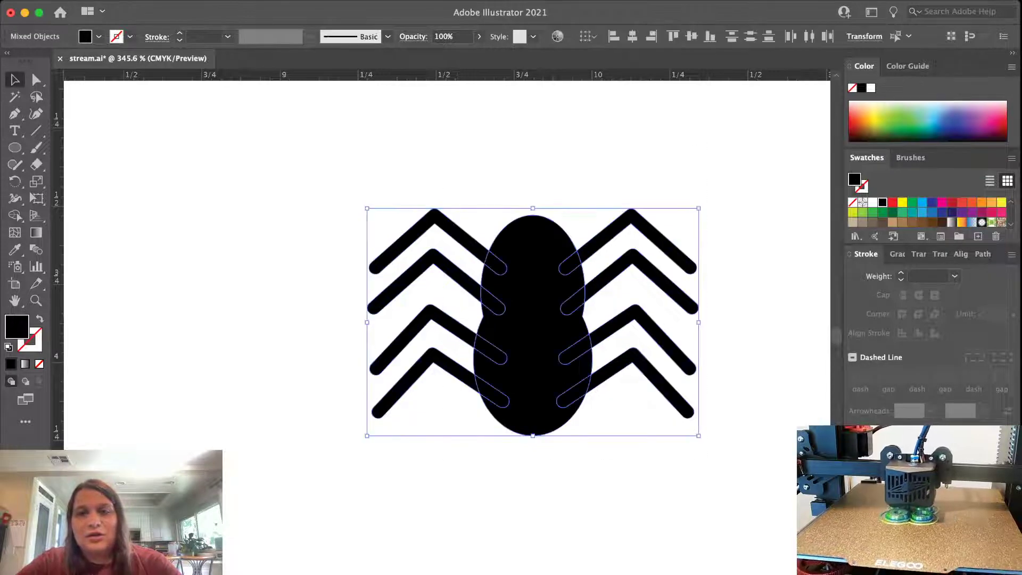
Unite the spider's body and both leg groups into one shape with Pathfinder, and clear the selection
click(983, 254)
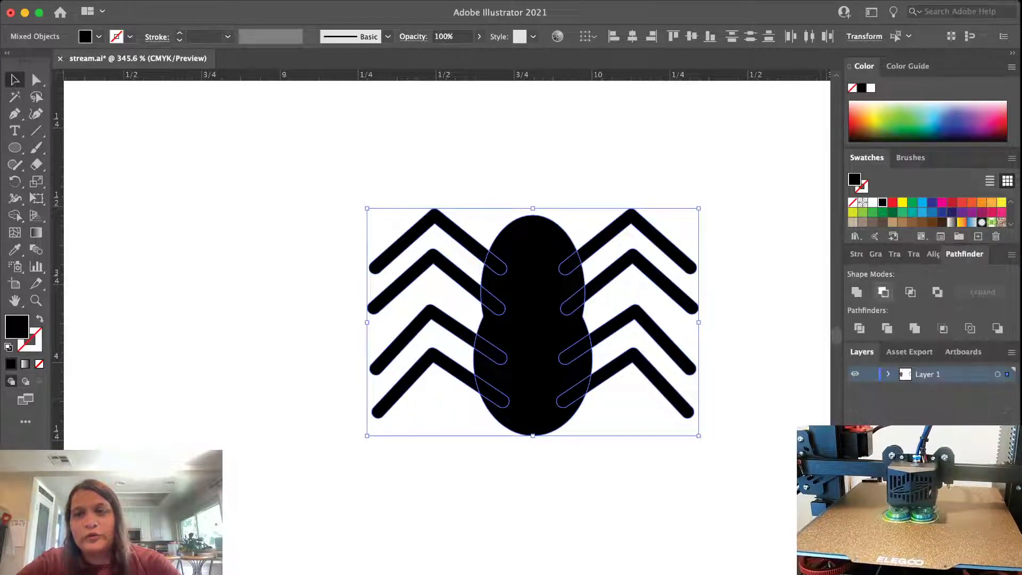
click(857, 292)
key(super+shift+a)
Move the spider onto the coffin sign near the right edge, and scale it down to fit above the exclamation mark
scroll(735, 218, down, 5)
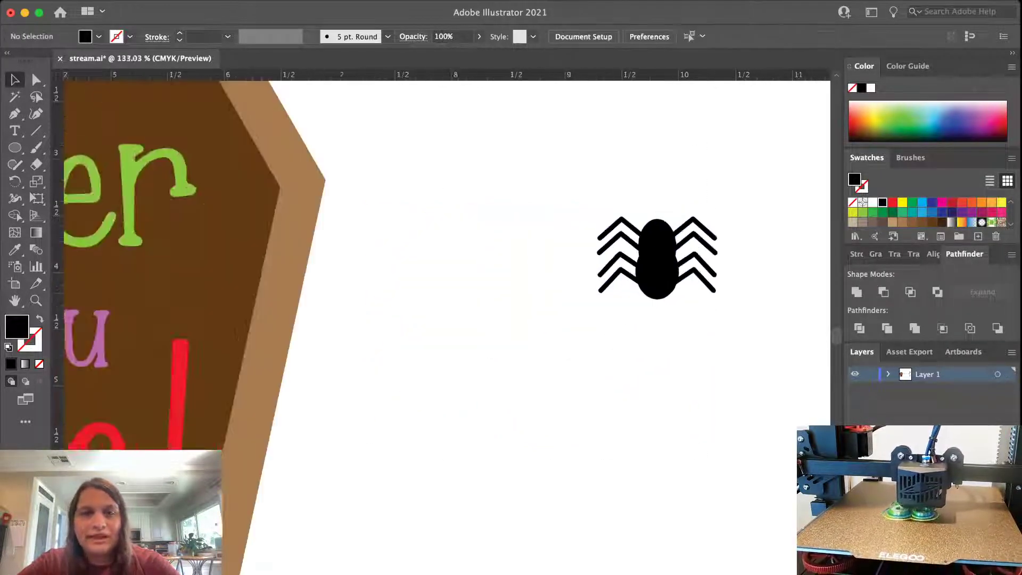
scroll(716, 218, down, 3)
drag(711, 238, 470, 255)
scroll(442, 249, up, 5)
scroll(442, 249, up, 1)
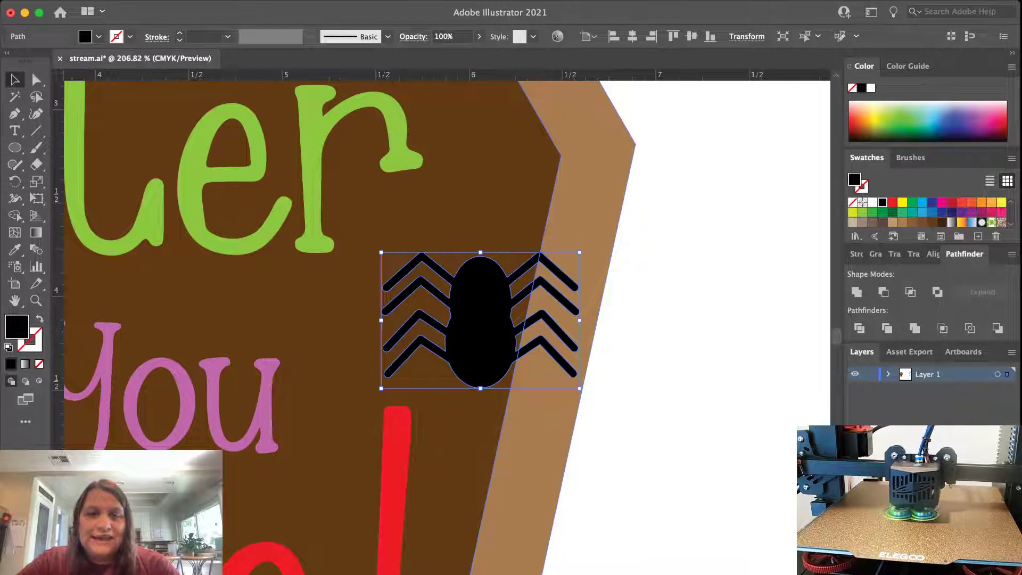
drag(579, 252, 459, 335)
key(super+shift+a)
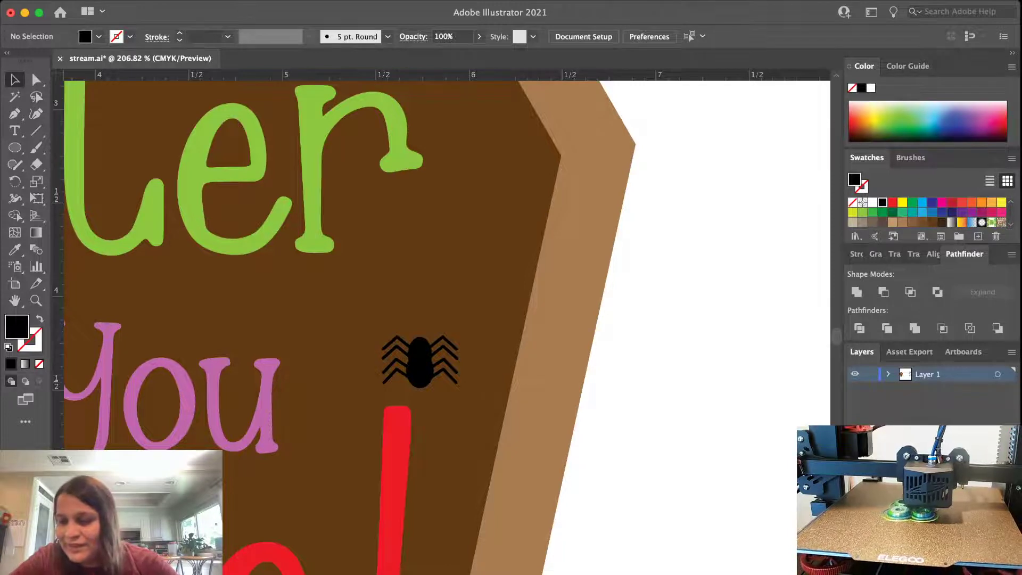
Position the small spider so it sits directly on the top end of the red exclamation mark
drag(420, 362, 397, 346)
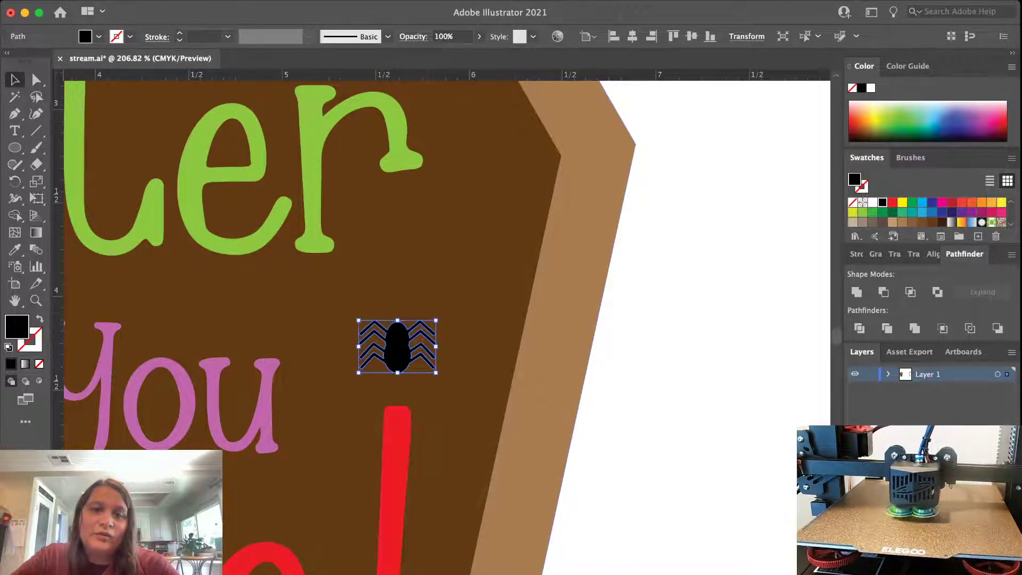
mouse_move(398, 373)
mouse_down()
mouse_move(454, 360)
mouse_move(404, 380)
mouse_move(398, 373)
mouse_up()
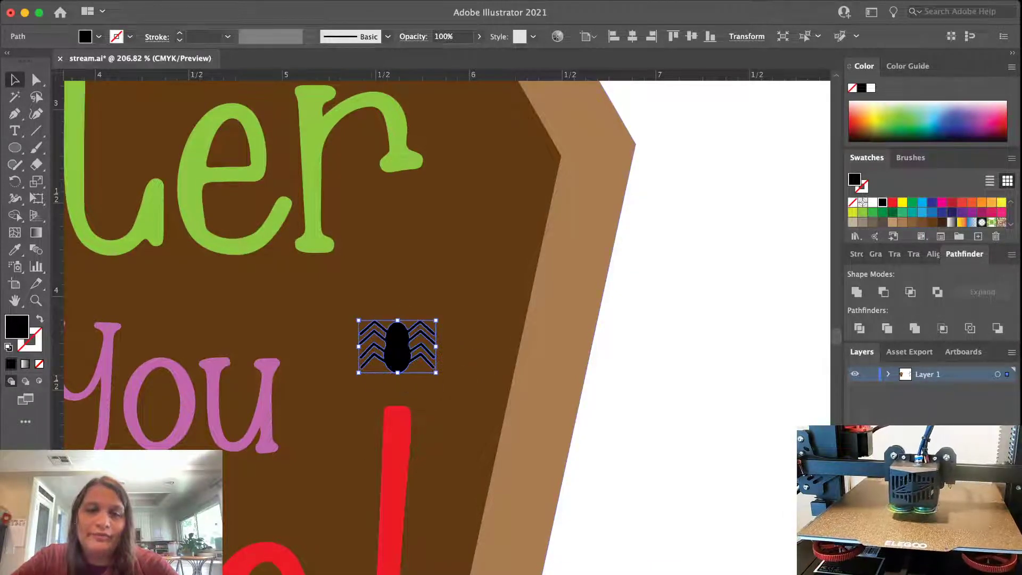
key(super+shift+a)
scroll(536, 166, down, 3)
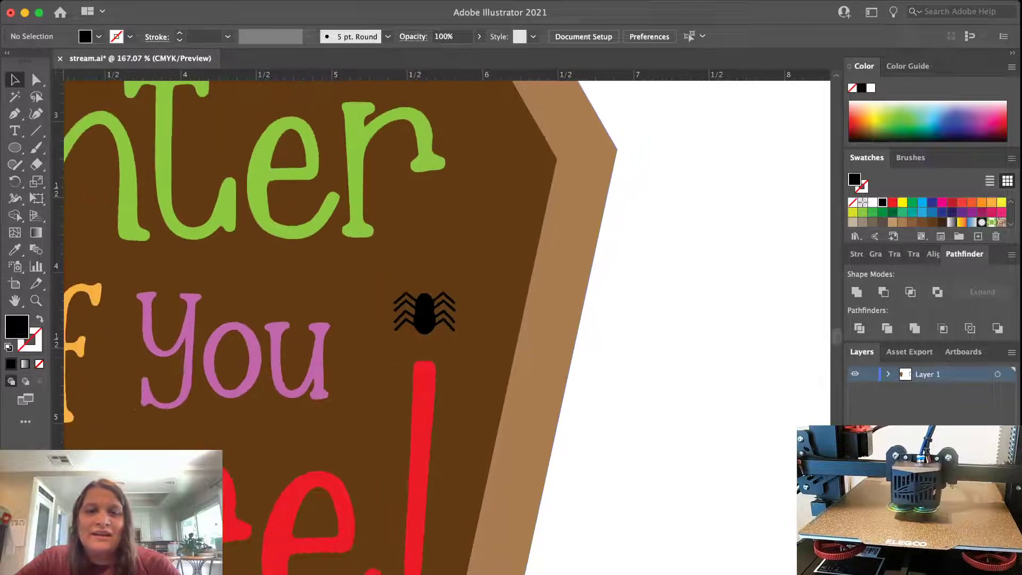
drag(426, 312, 426, 347)
key(shift+super+a)
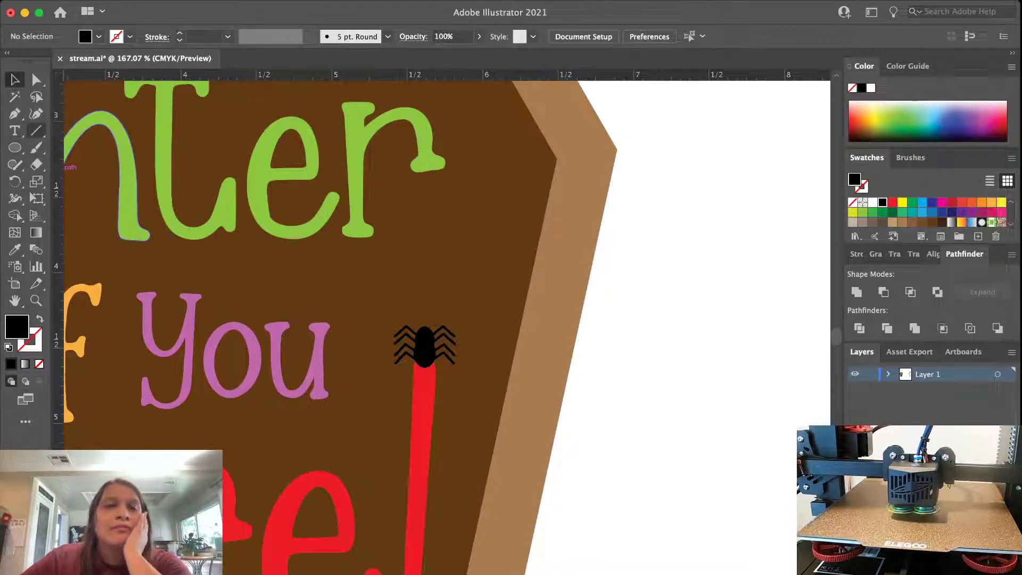
Draw a straight line from the foot of the green "r" to the spider's head, with a 1 pt white stroke
key(backslash)
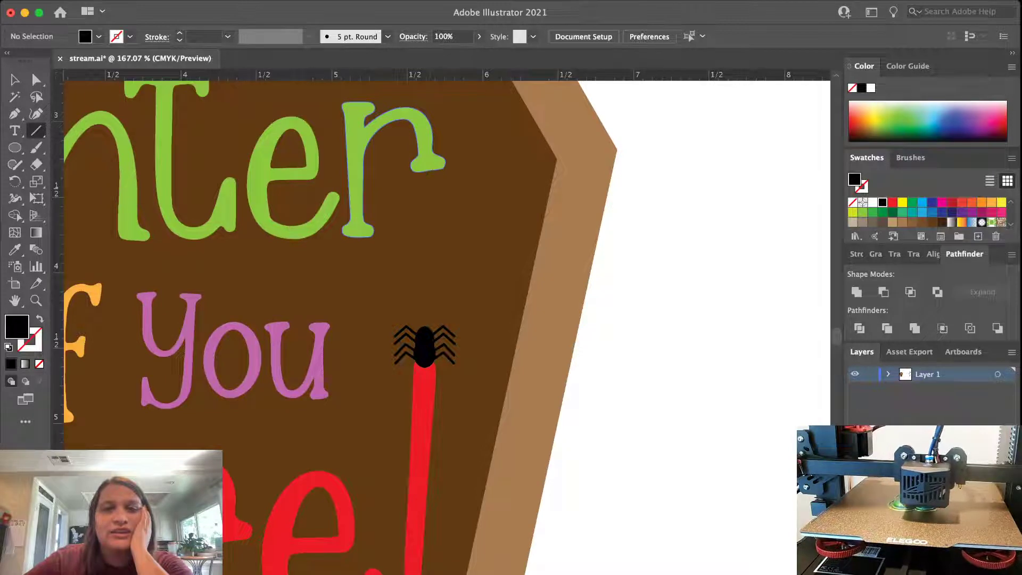
drag(429, 165, 424, 326)
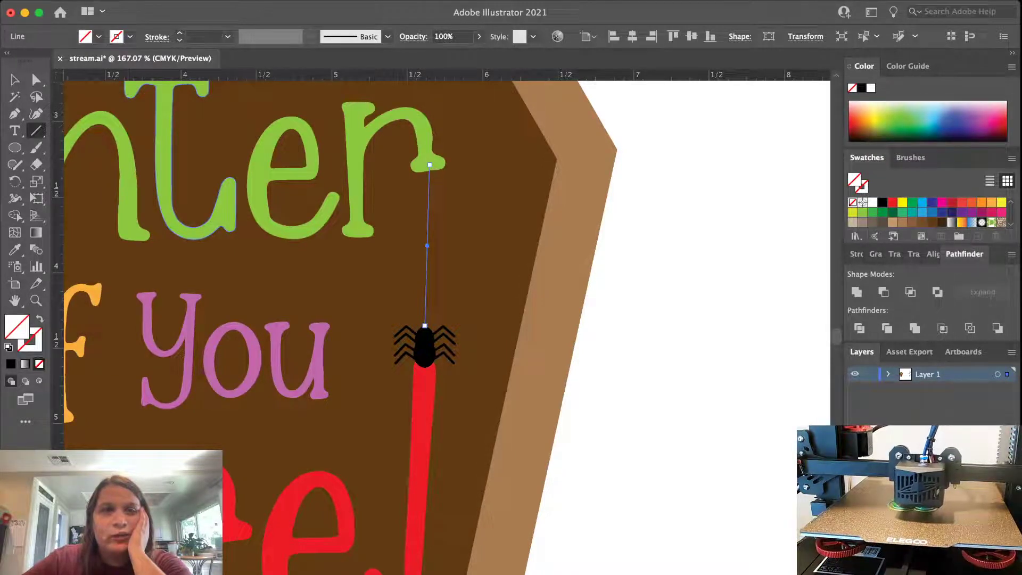
click(137, 53)
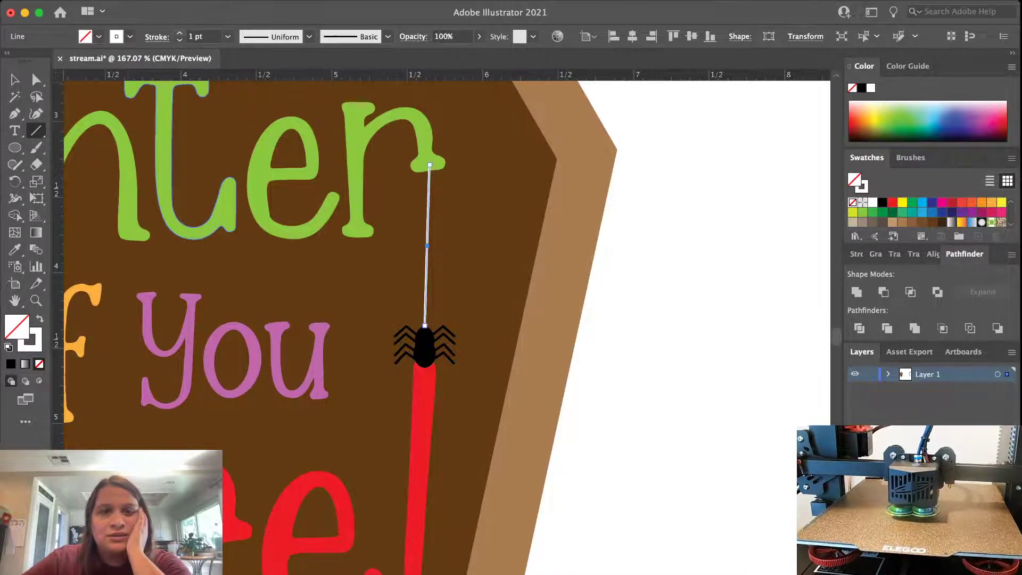
click(179, 33)
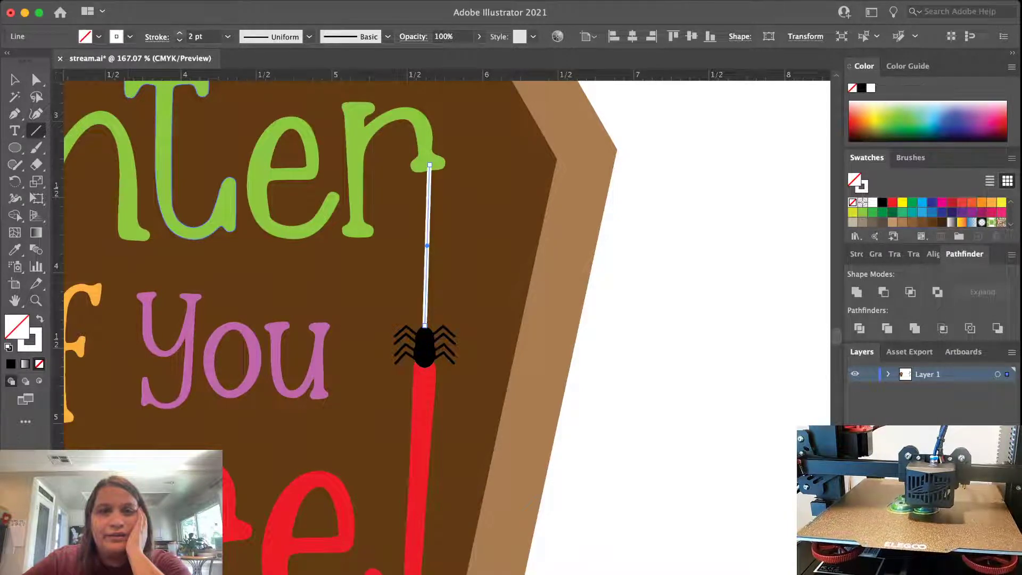
click(180, 40)
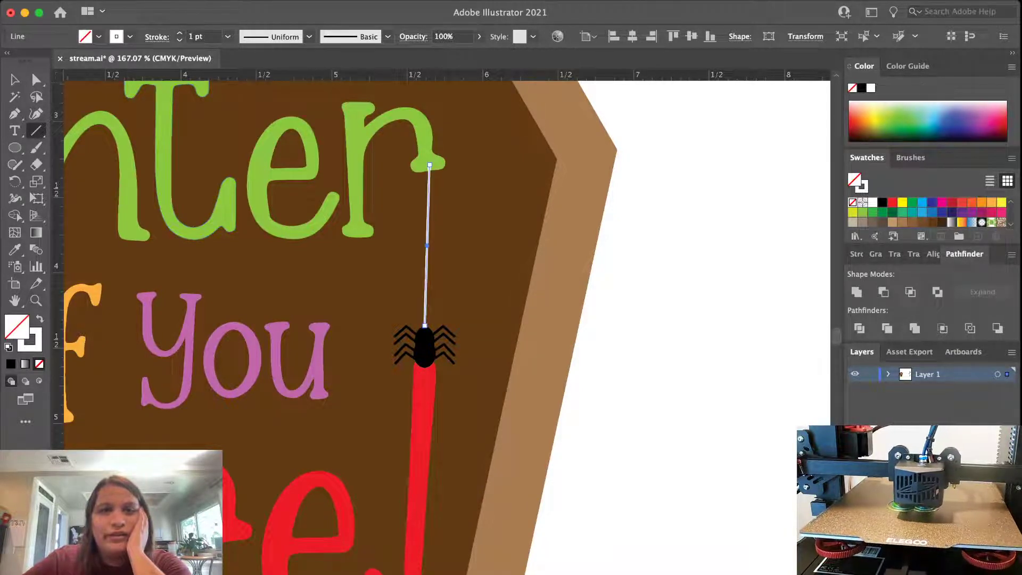
key(v)
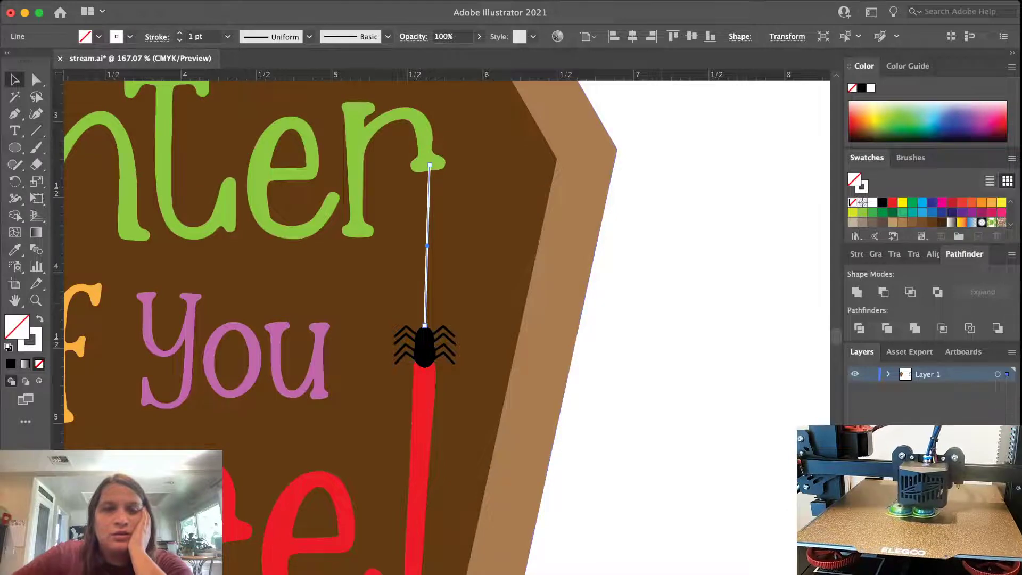
key(super+shift+a)
Pull the upper anchor of the white line down to the lower edge of the green "r"
scroll(685, 410, up, 3)
scroll(447, 319, up, 5)
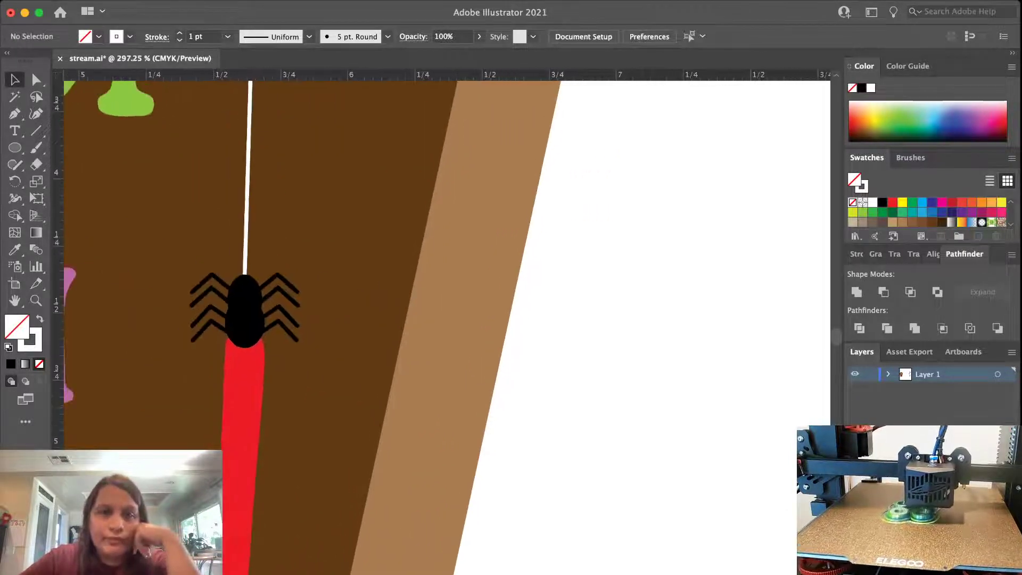
scroll(447, 319, up, 1)
scroll(404, 373, up, 5)
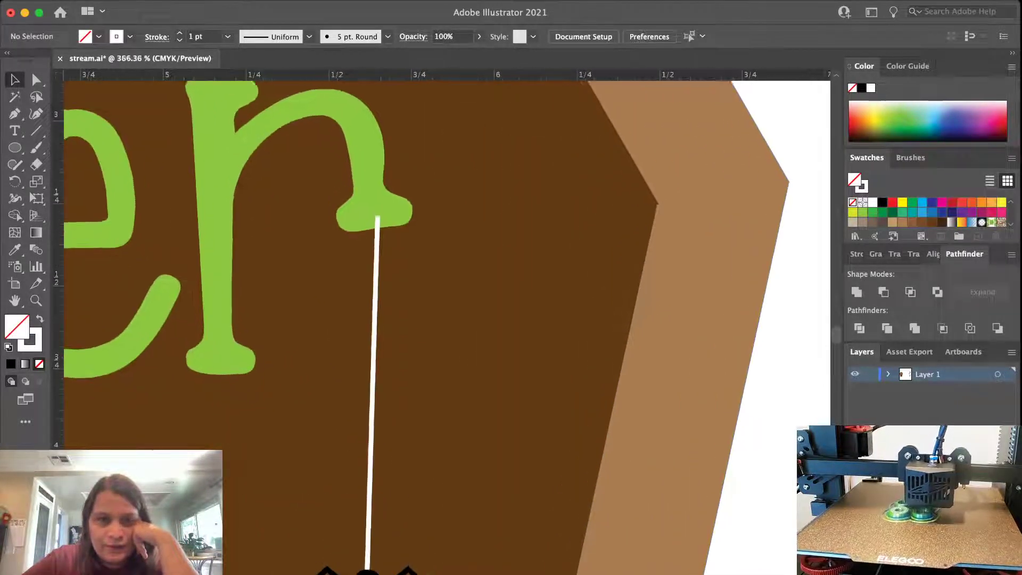
scroll(448, 319, up, 10)
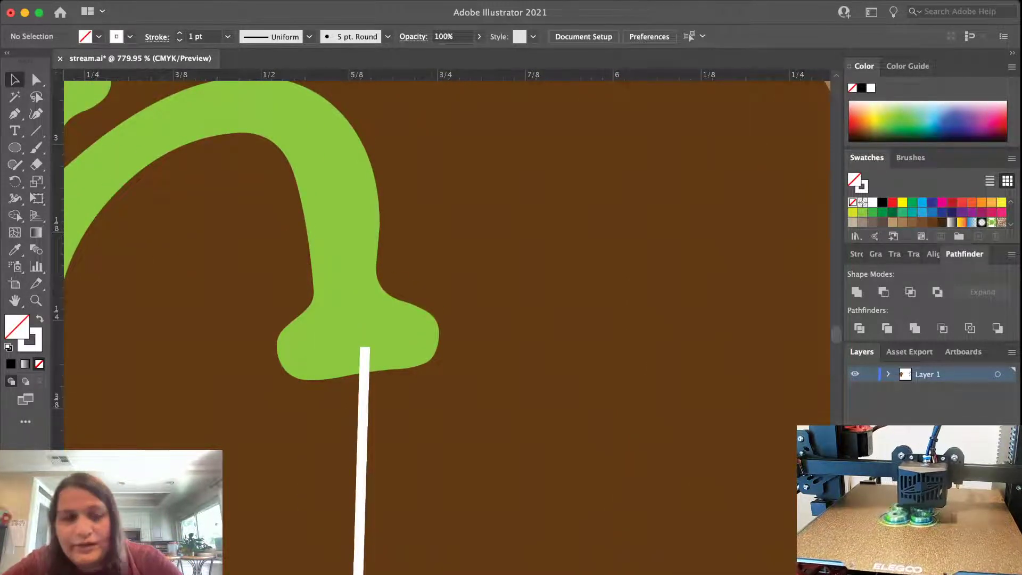
click(364, 383)
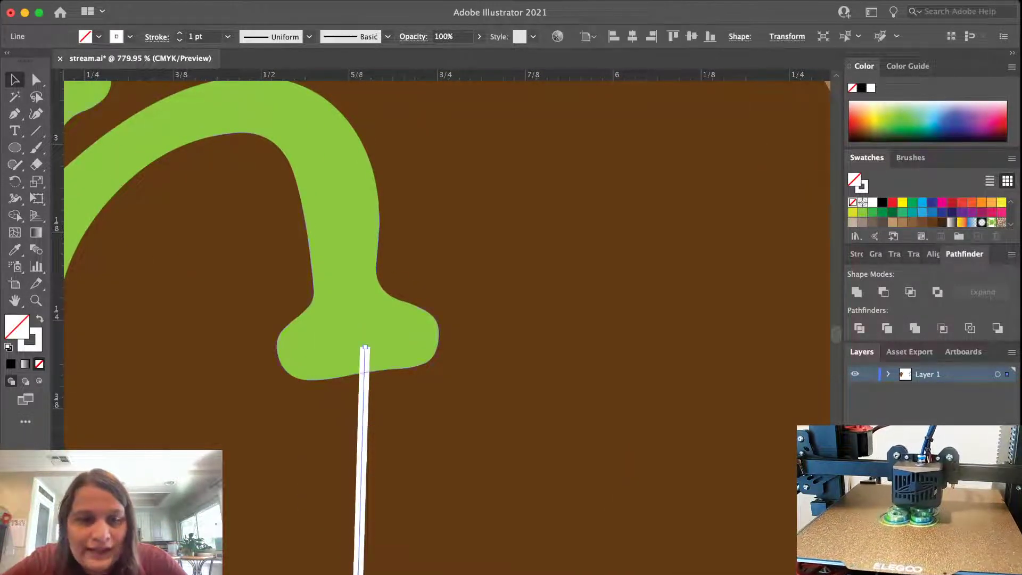
key(a)
drag(365, 347, 364, 373)
click(373, 403)
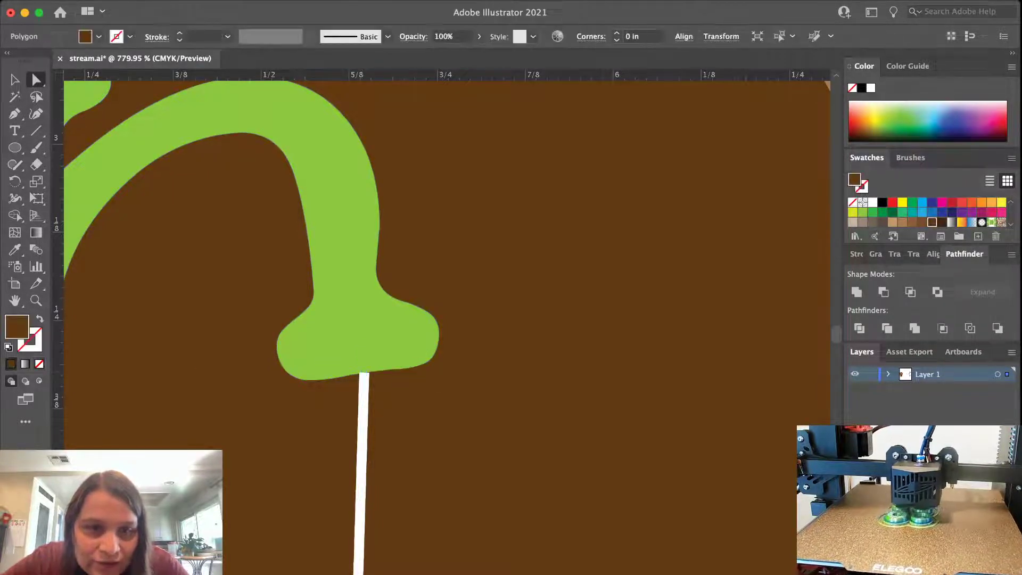
Raise the white line's upper anchor slightly so its whole end overlaps the green "r"
scroll(373, 403, up, 3)
scroll(374, 404, up, 5)
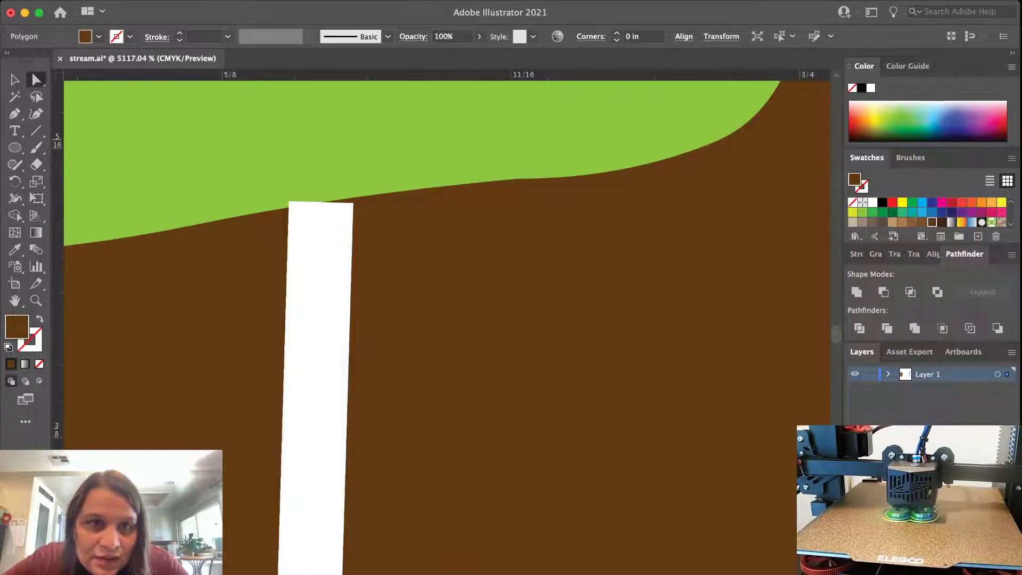
click(321, 203)
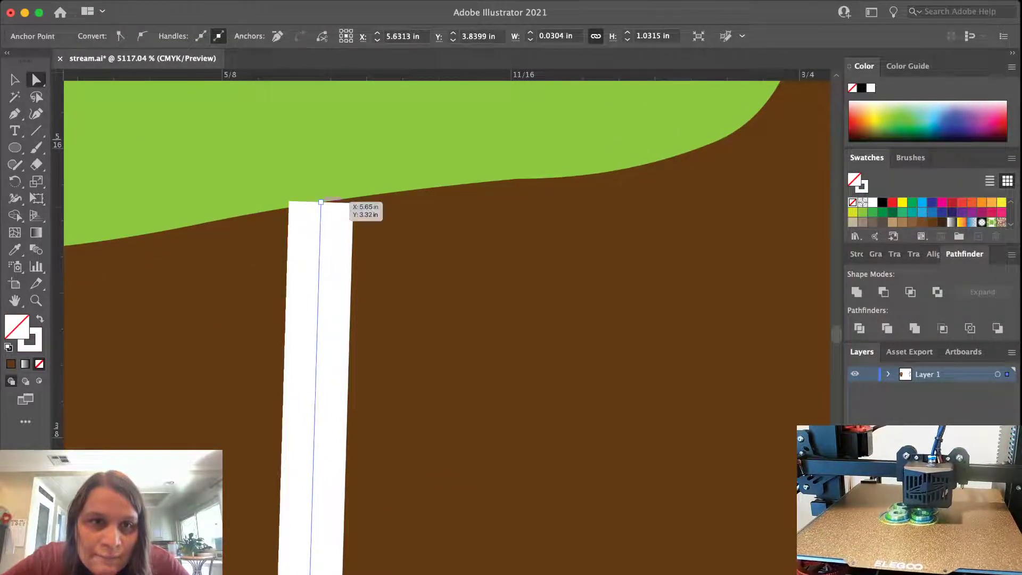
drag(321, 203, 321, 195)
click(362, 205)
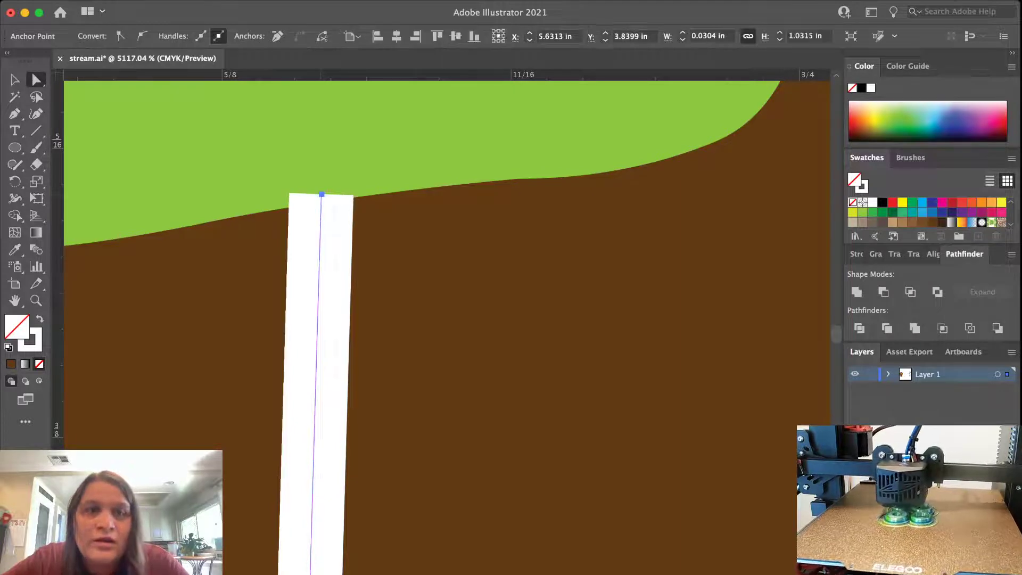
Bring the green lettering in front of the white line's upper end
key(v)
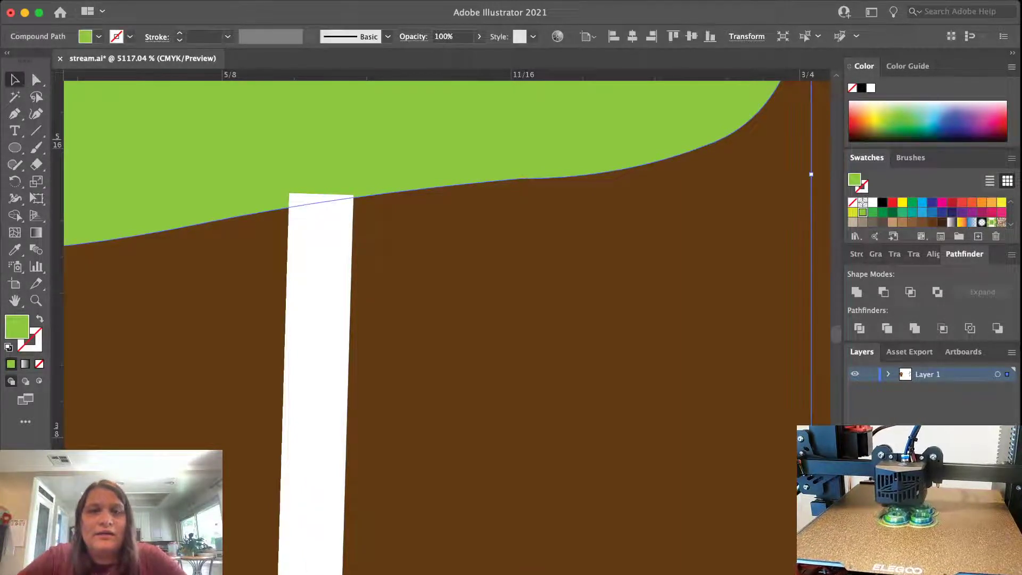
click(426, 133)
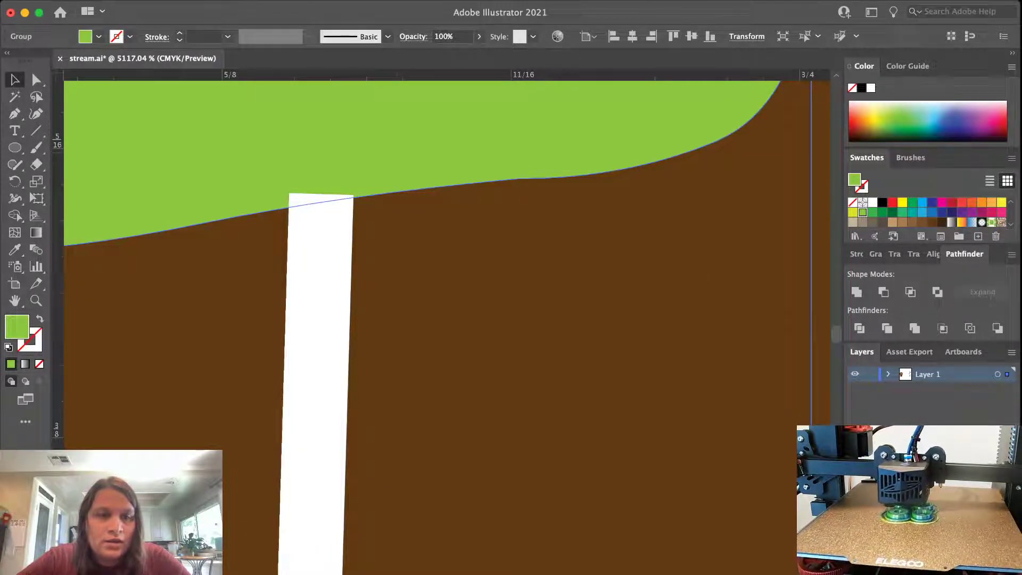
click(415, 236)
Enlarge the spider slightly from its upper right corner, and bring it in front of the white line
scroll(415, 237, down, 5)
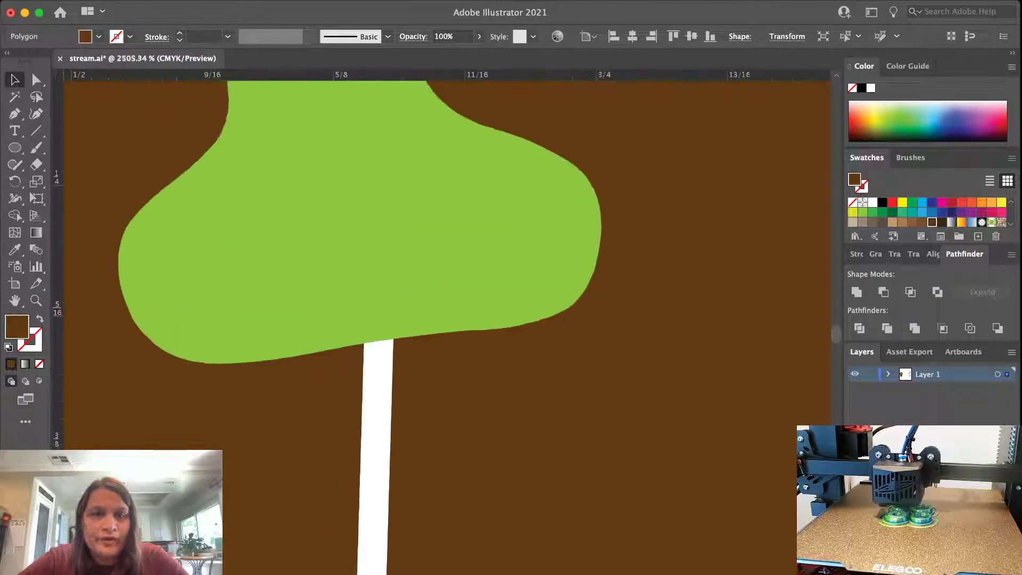
scroll(448, 320, down, 15)
scroll(447, 320, left, 2)
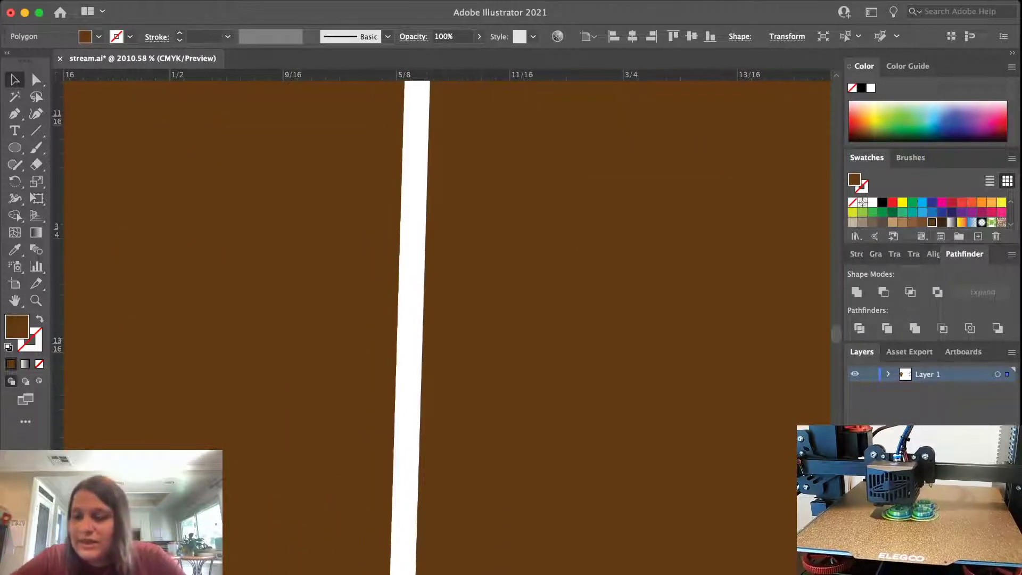
scroll(447, 320, down, 10)
scroll(447, 319, left, 2)
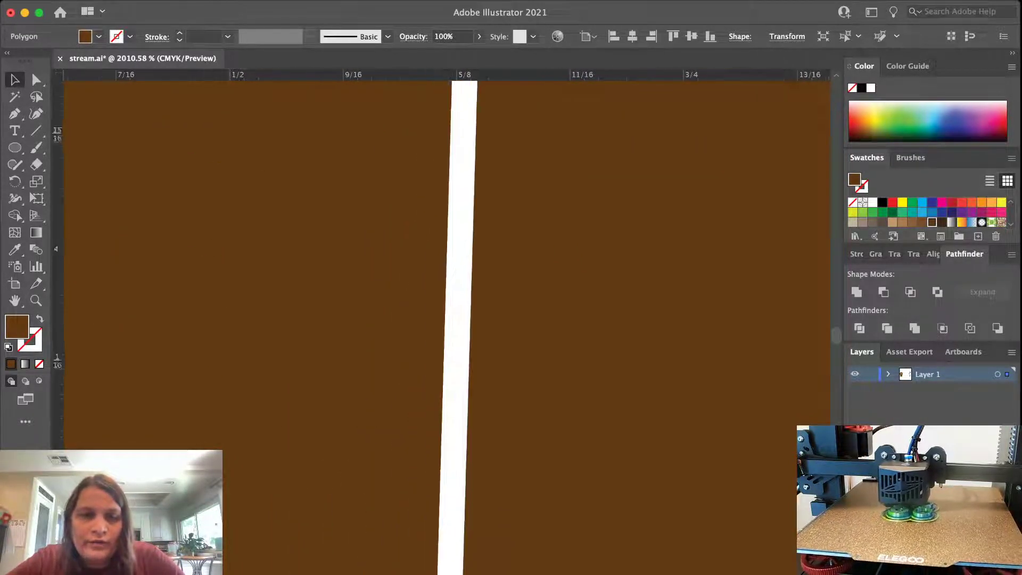
scroll(448, 320, down, 5)
scroll(447, 319, down, 10)
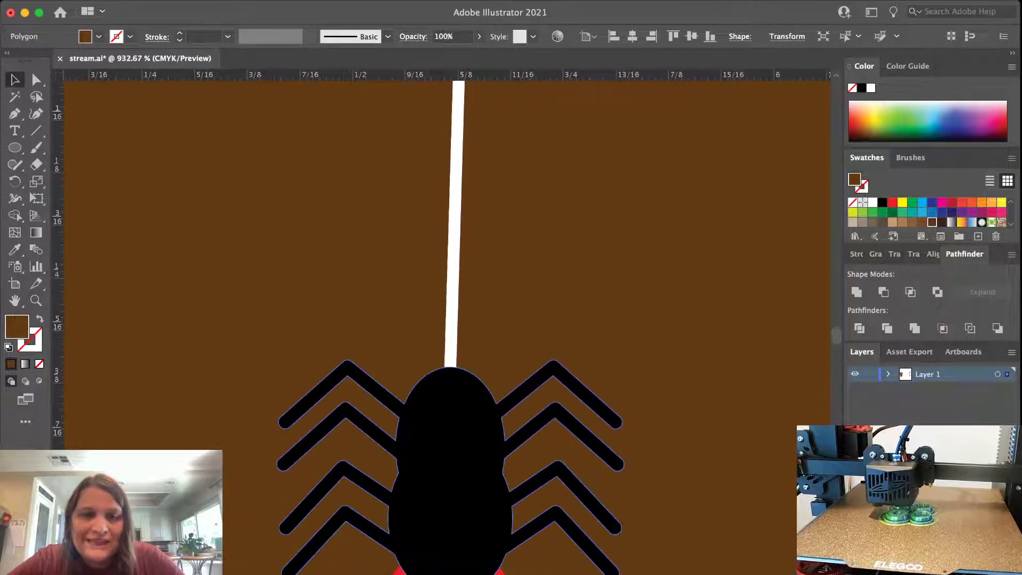
click(443, 474)
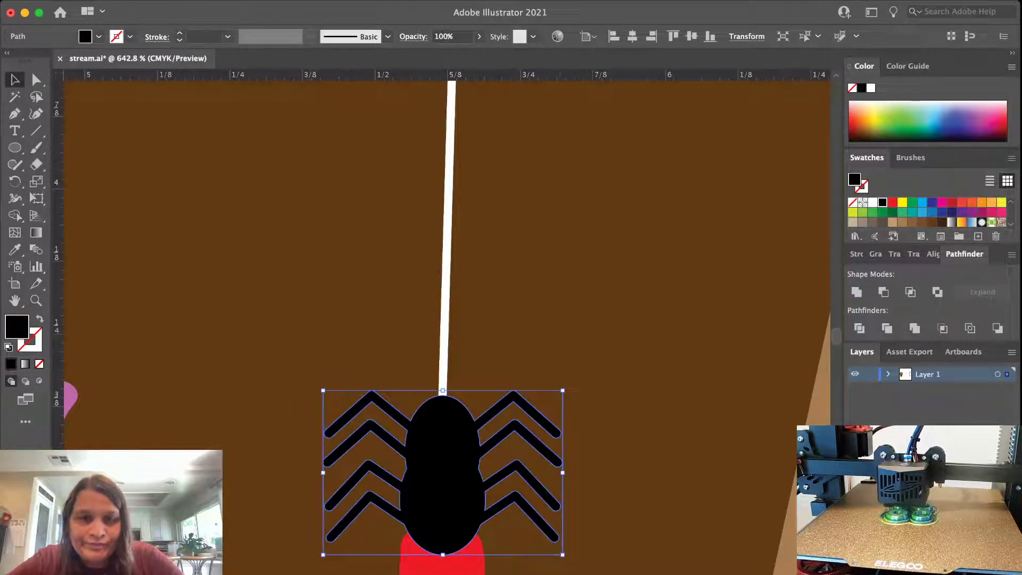
drag(563, 391, 585, 374)
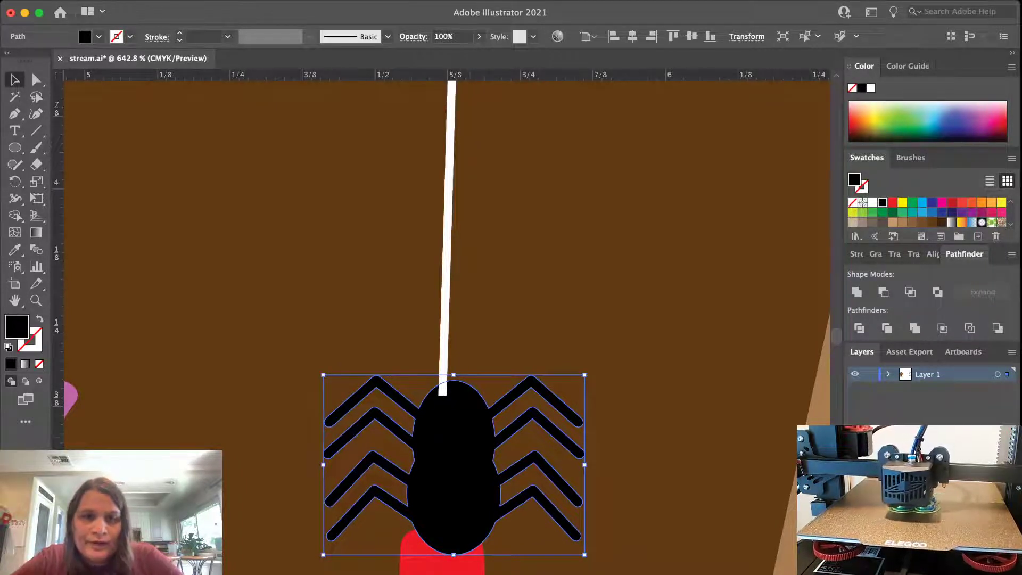
key(super+shift+bracketright)
Nudge the spider sideways until its head is centred under the white line, and deselect it
key(Left)
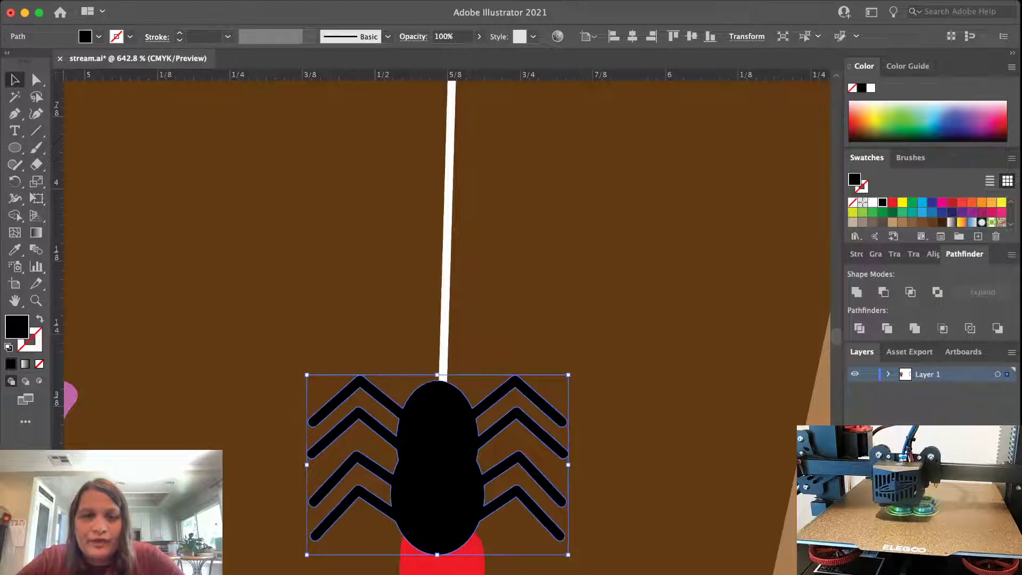
key(Left)
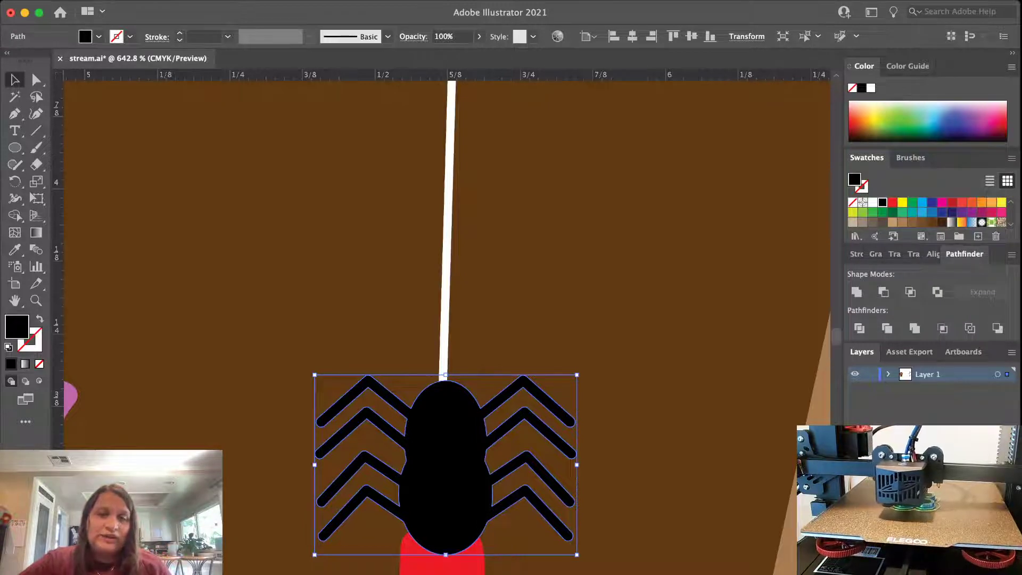
scroll(450, 383, down, 3)
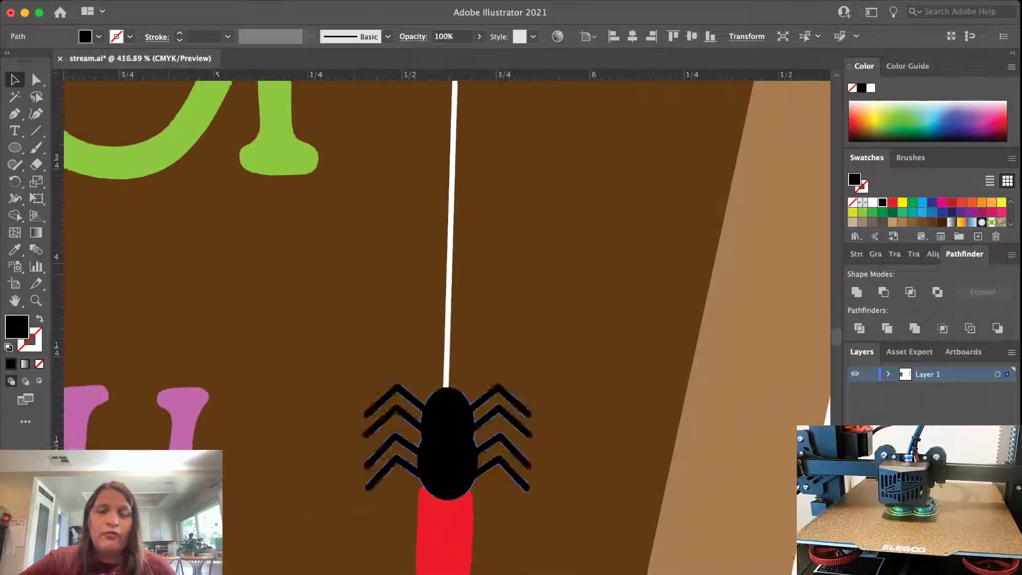
scroll(450, 383, down, 3)
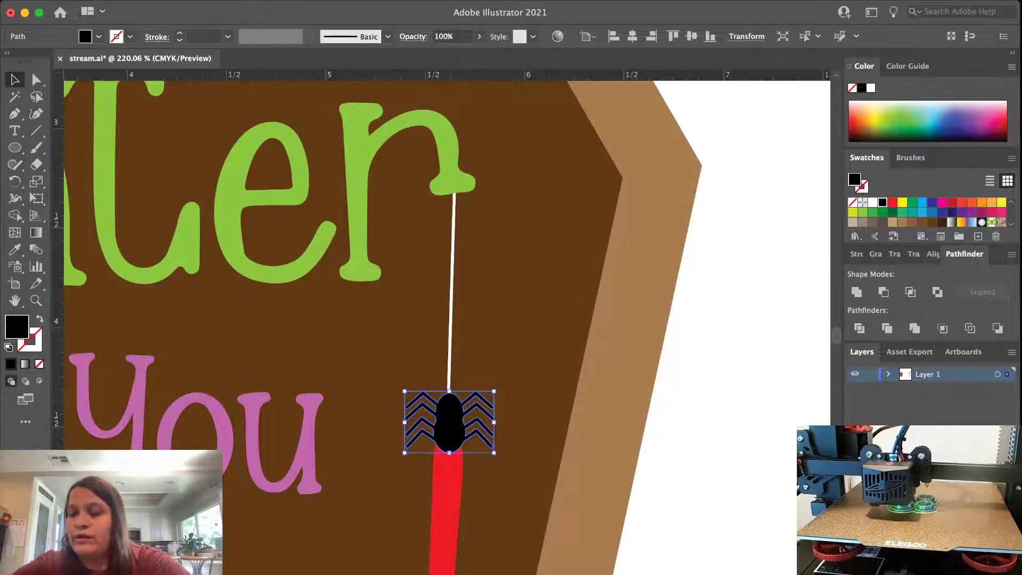
click(758, 432)
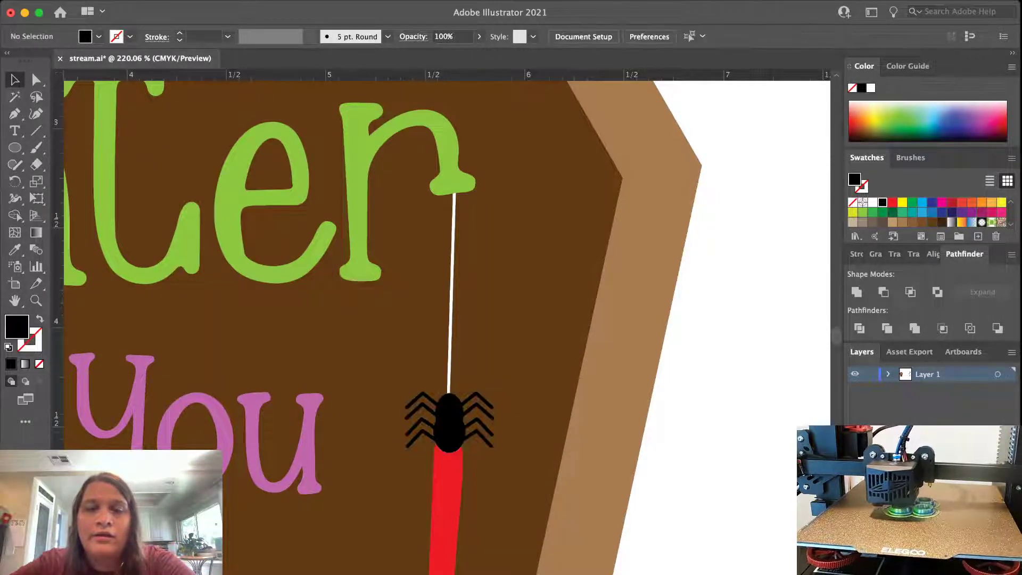
Save the document with the finished spider decoration on the coffin sign
scroll(757, 433, down, 5)
scroll(757, 433, down, 3)
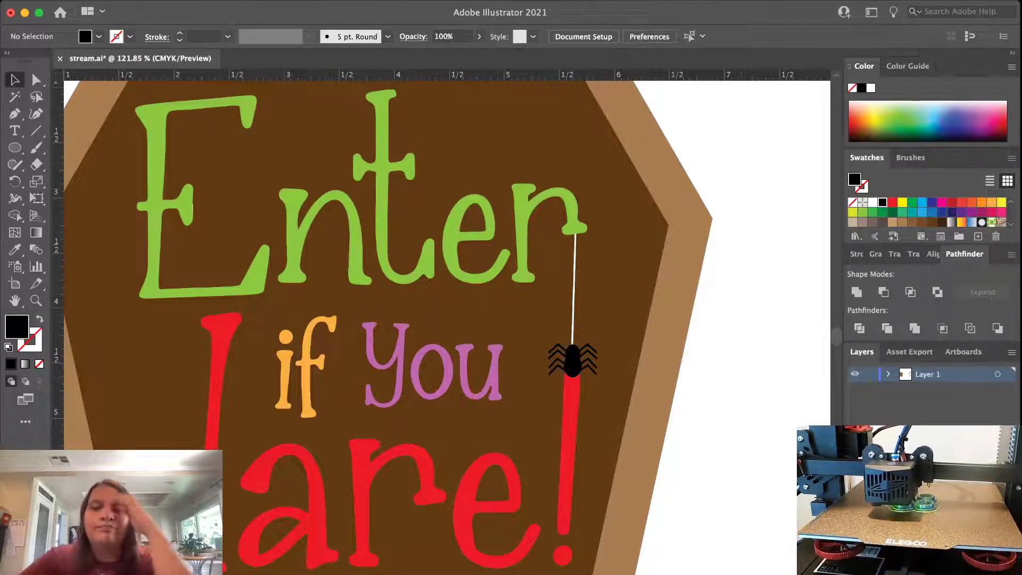
scroll(744, 407, down, 5)
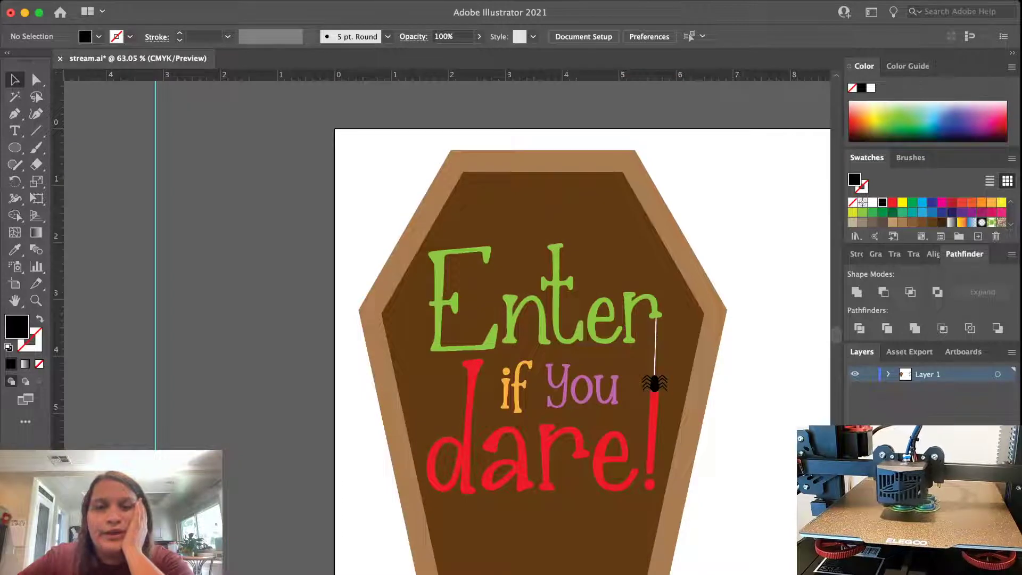
scroll(550, 177, down, 3)
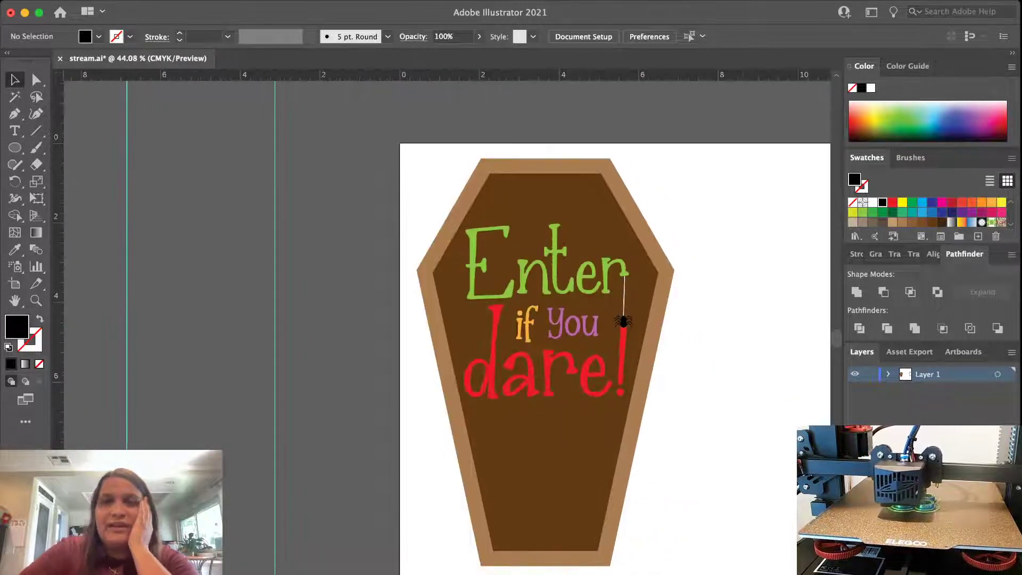
key(super+s)
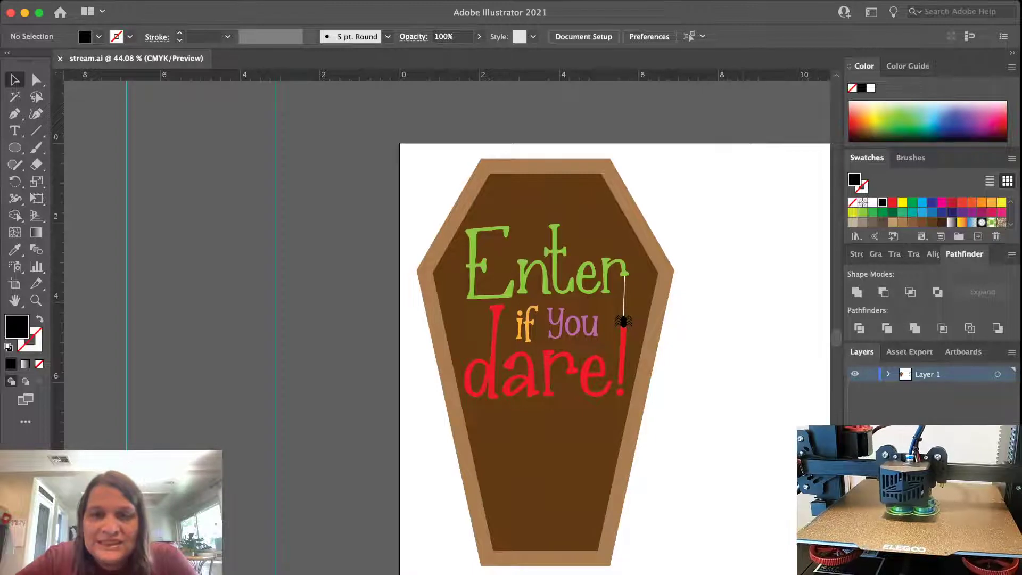
Draw a tall, narrow rounded rectangle on the blank artboard area beside the coffin and fill it with light grey
scroll(740, 418, down, 1)
scroll(741, 418, down, 2)
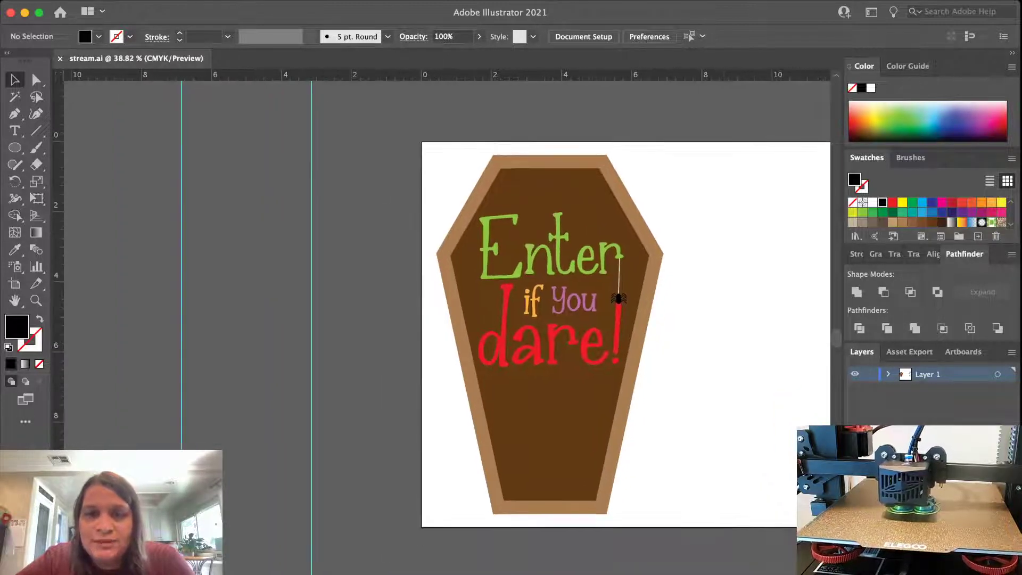
scroll(740, 418, down, 1)
scroll(740, 418, right, 4)
scroll(740, 418, right, 1)
key(l)
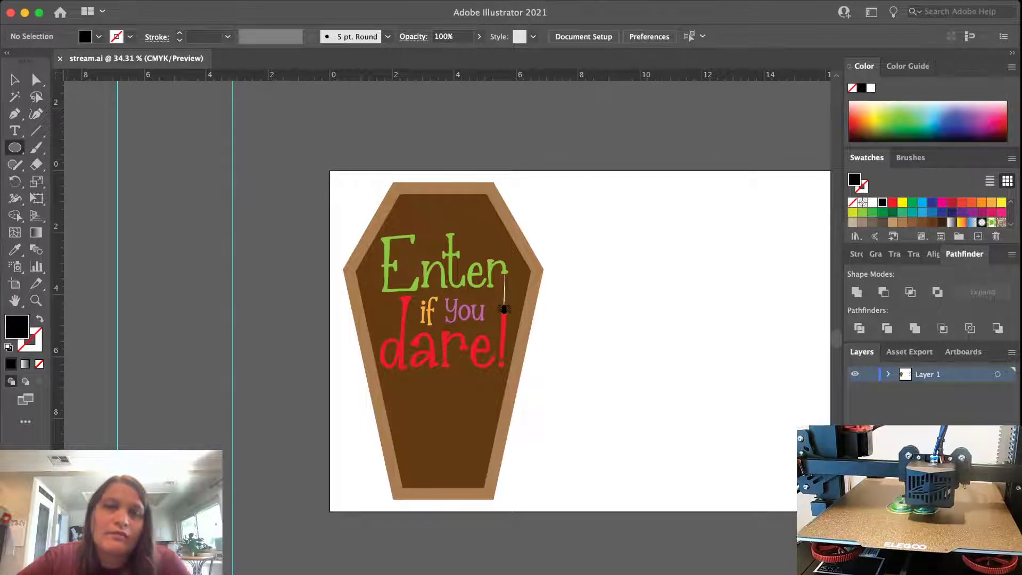
scroll(646, 231, down, 2)
scroll(646, 231, right, 3)
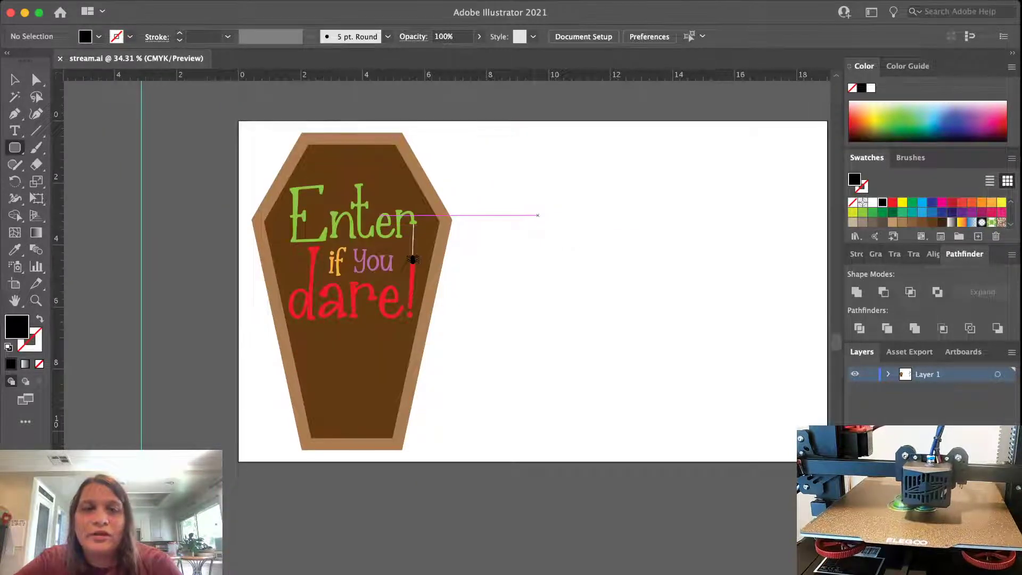
drag(538, 215, 559, 395)
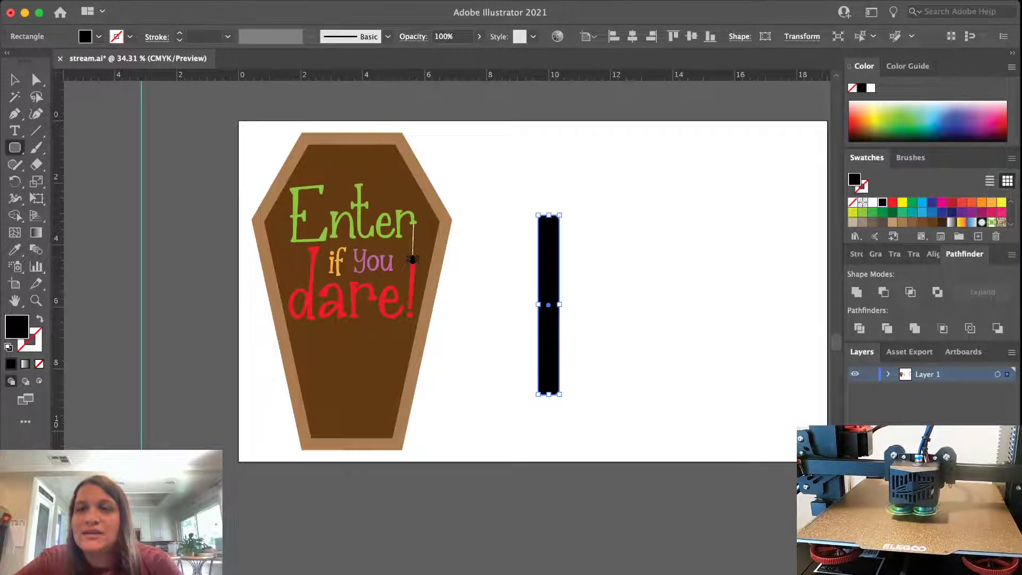
scroll(929, 212, down, 2)
click(952, 209)
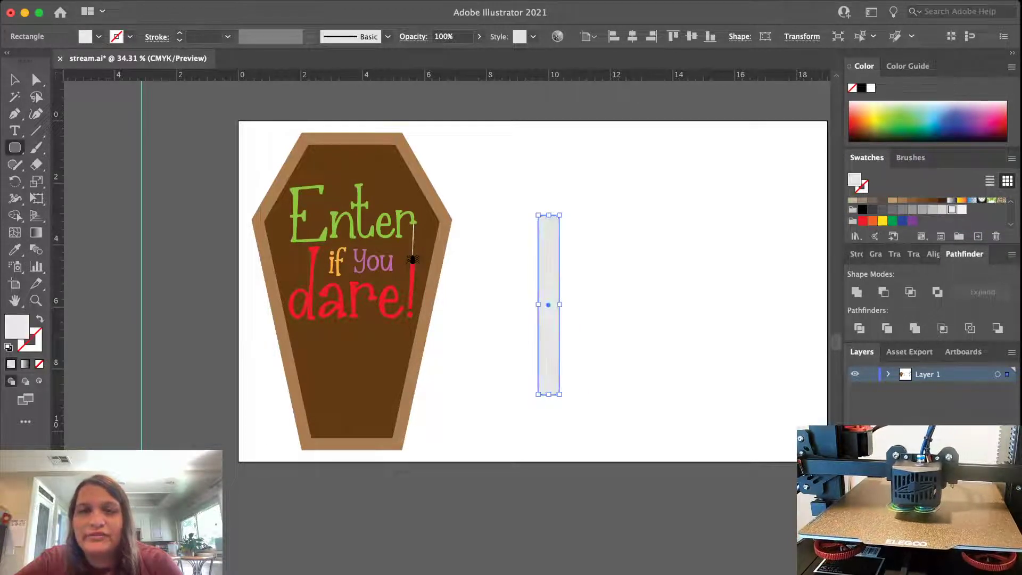
key(v)
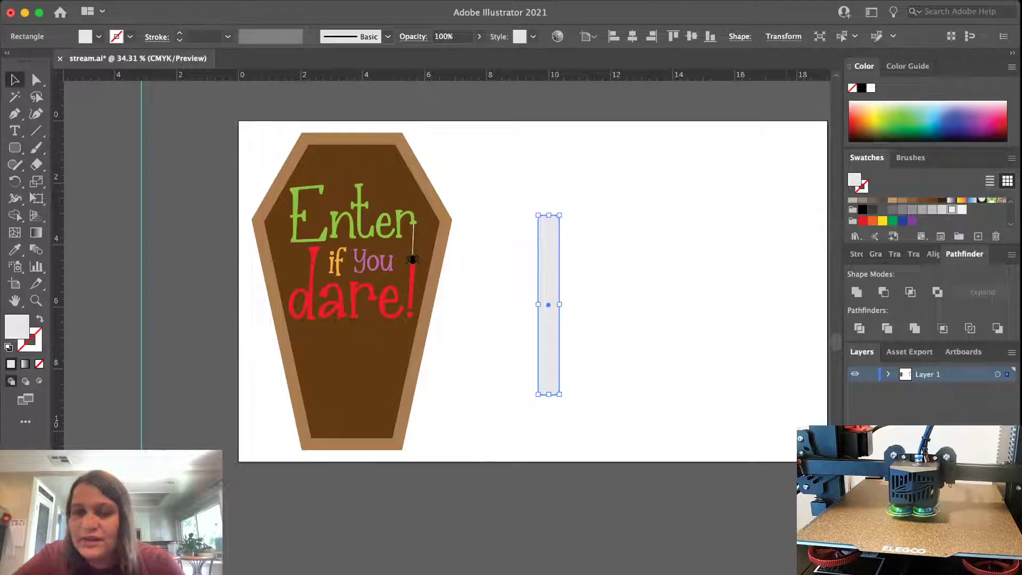
Shift the light grey bar slightly away from the coffin and shorten it from its upper end
scroll(643, 280, up, 2)
scroll(633, 247, up, 7)
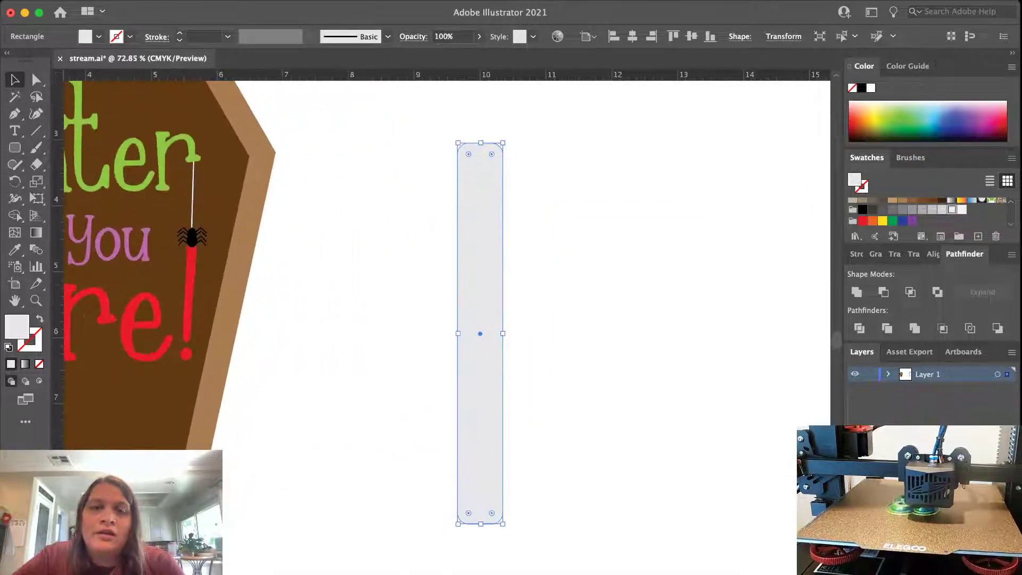
key(super+shift+a)
drag(473, 371, 501, 399)
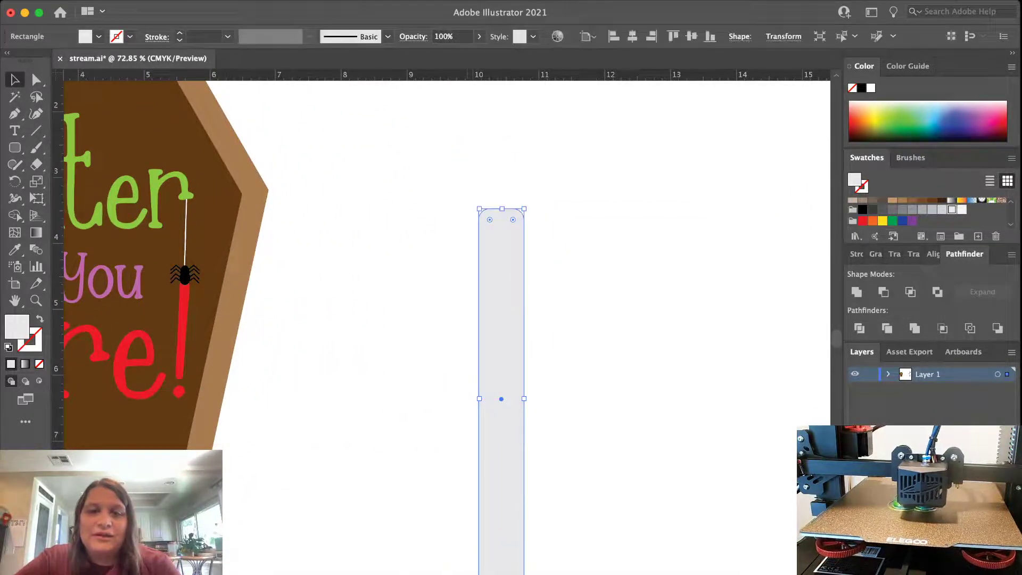
drag(502, 209, 502, 281)
key(super+shift+a)
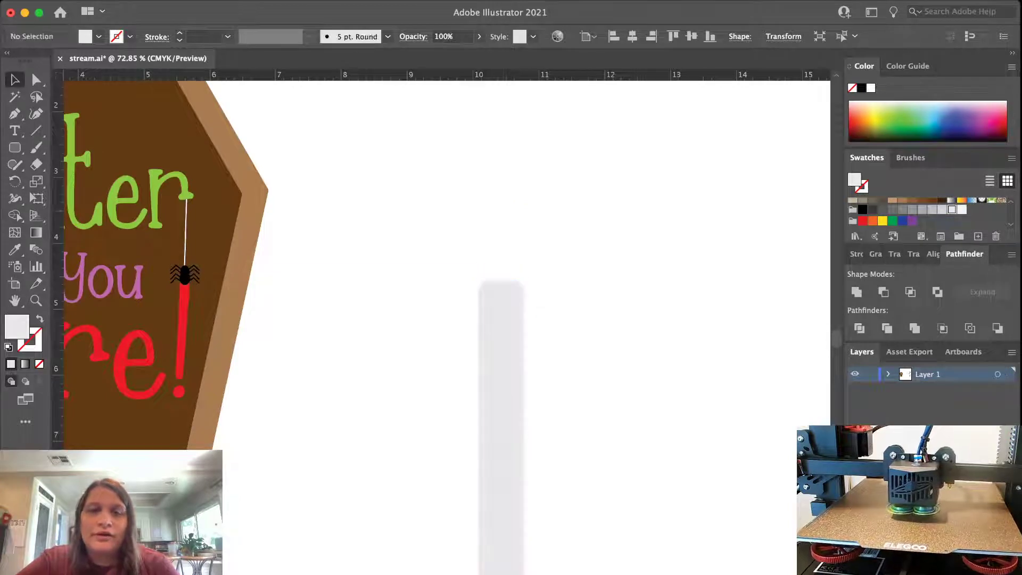
Draw a light grey circle about 1.03 in wide overlapping the upper end of the bar
scroll(664, 391, down, 4)
scroll(452, 319, down, 1)
key(m)
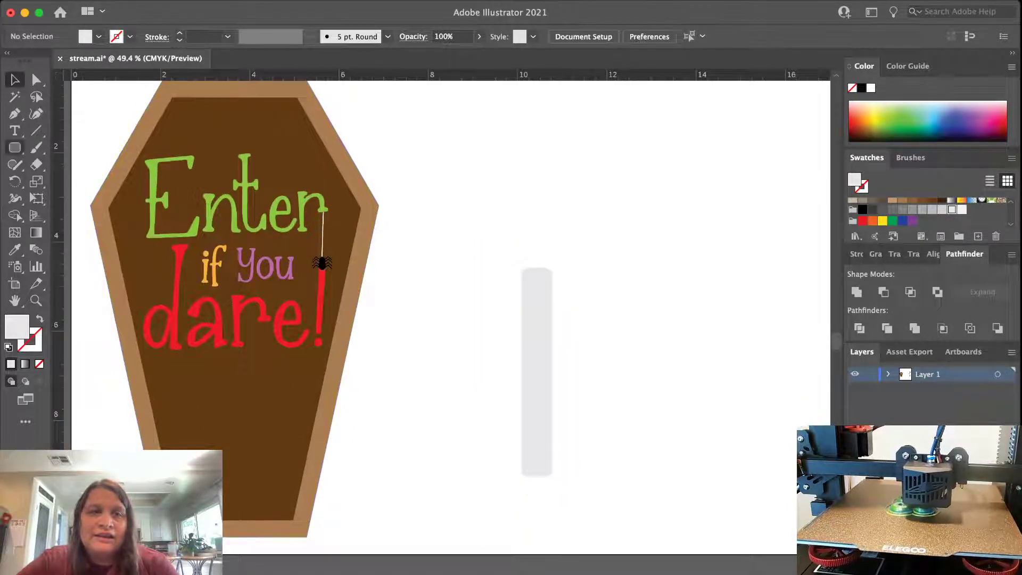
key(l)
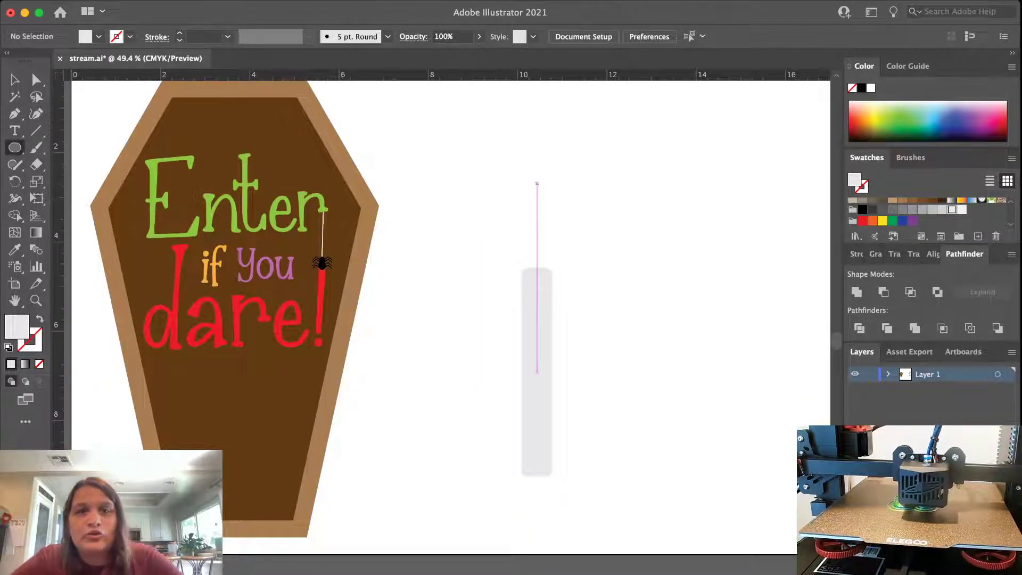
drag(534, 226, 557, 265)
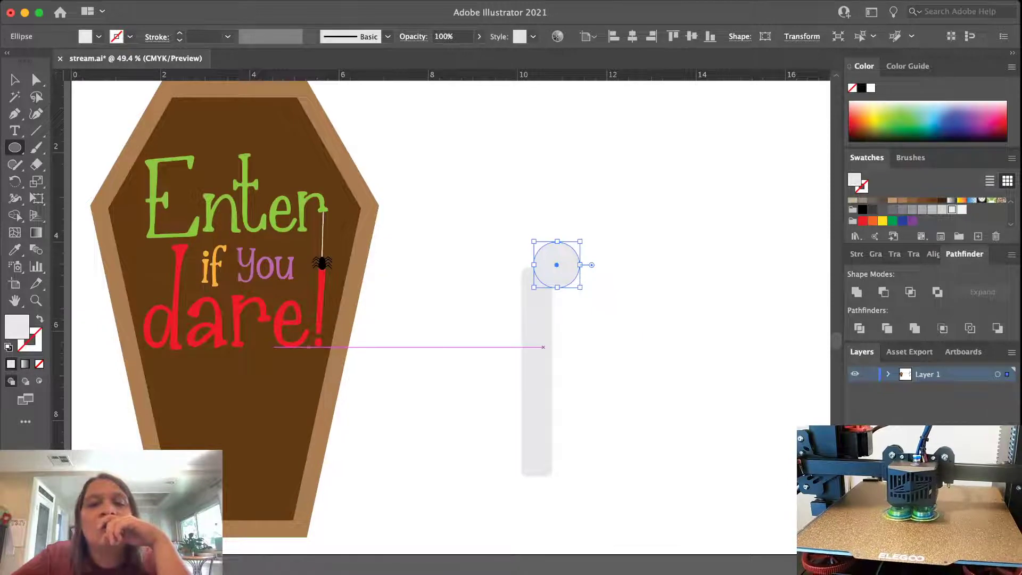
key(v)
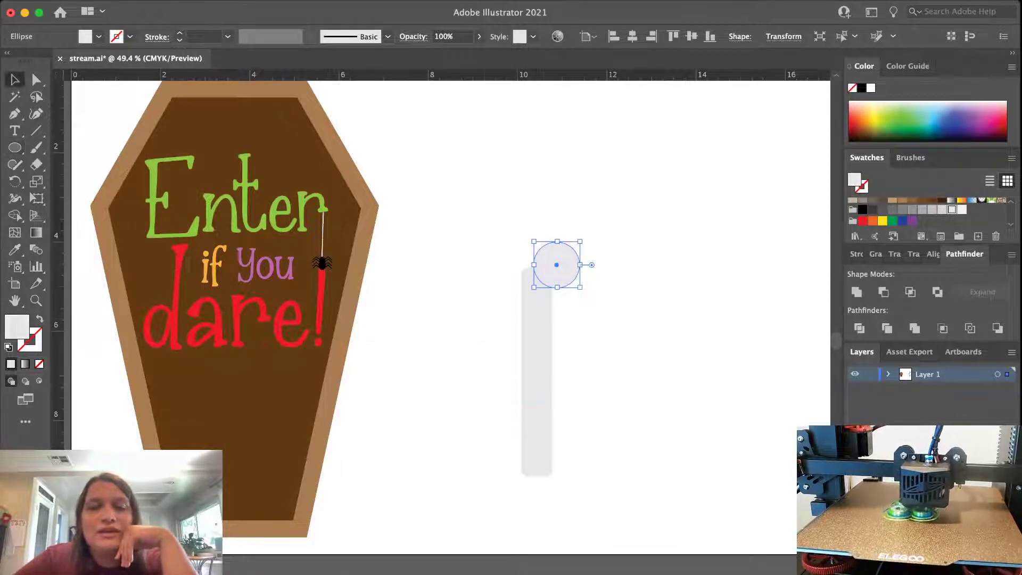
Widen the light grey bar slightly on the side away from the coffin
shift+click(536, 373)
click(537, 372)
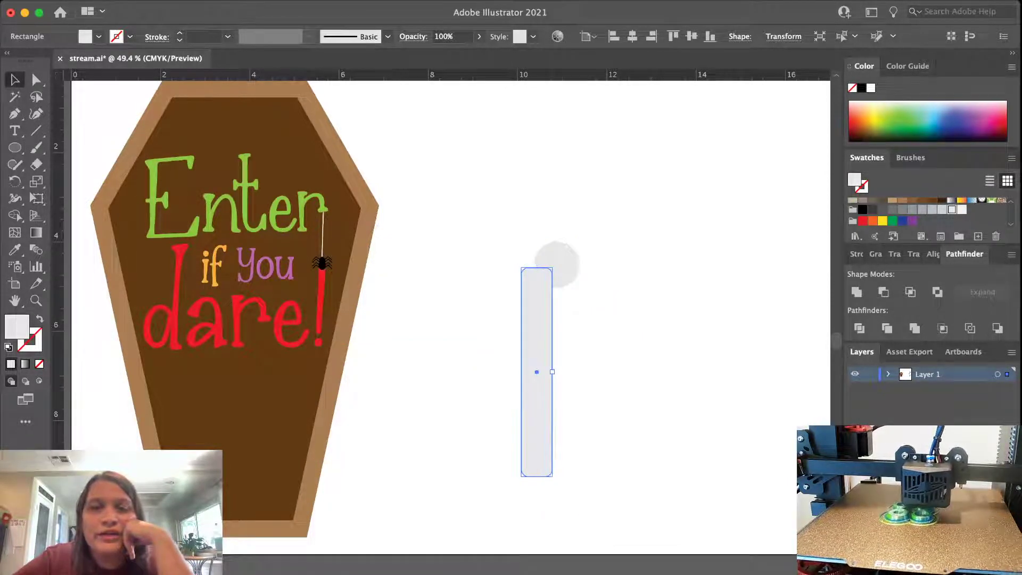
drag(552, 372, 564, 372)
key(super+shift+a)
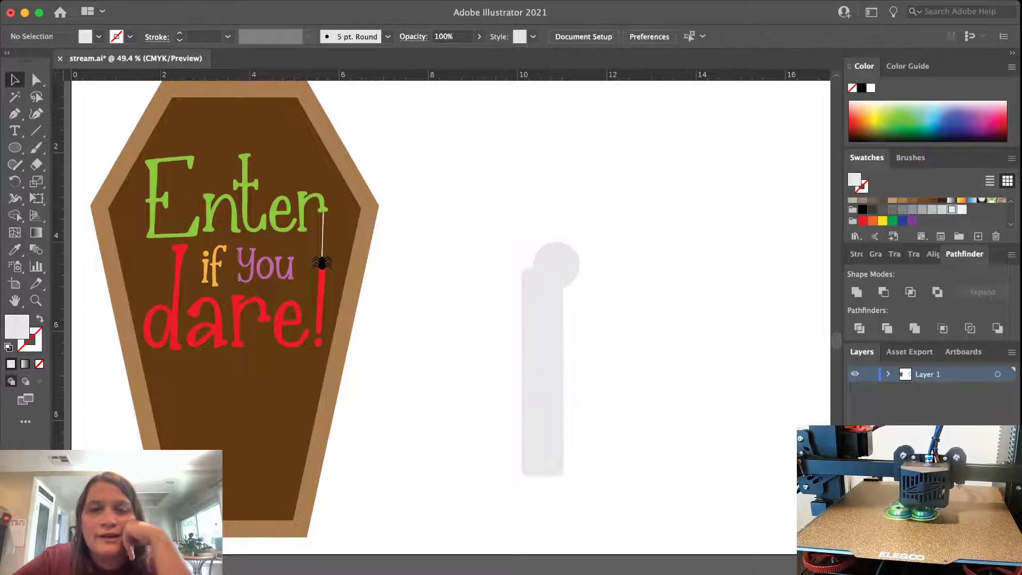
Arrange the circle and a copy side by side, overlapping at the bar's upper end, and group the pair
mouse_move(557, 265)
mouse_down()
mouse_move(563, 260)
mouse_move(524, 259)
mouse_move(548, 247)
mouse_up()
key(super+shift+a)
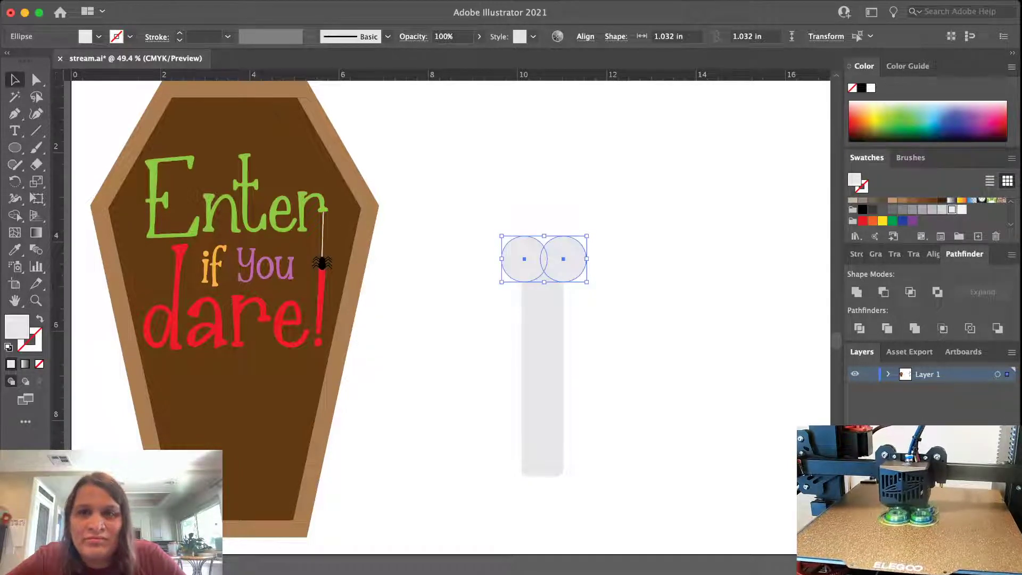
click(934, 254)
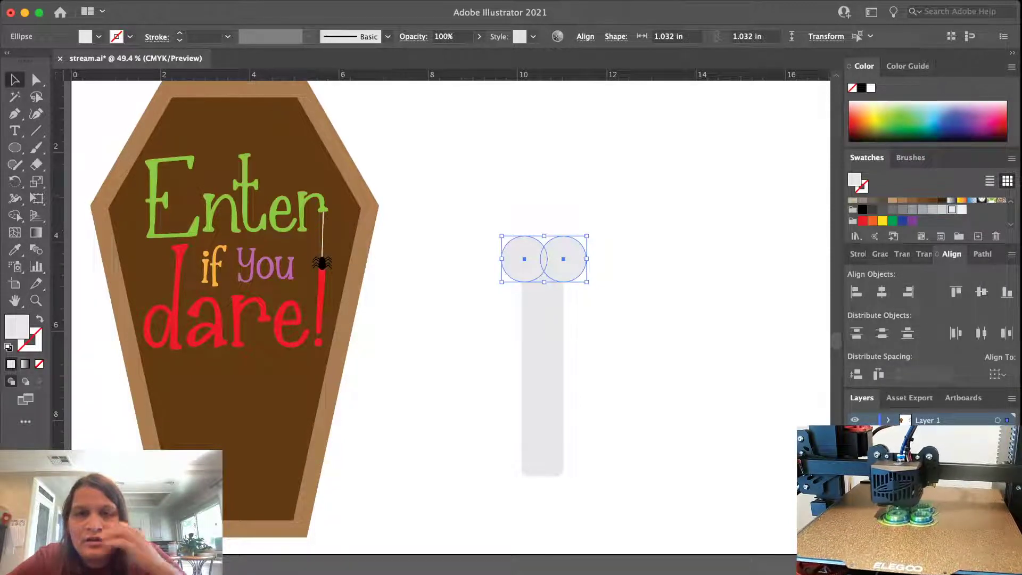
click(525, 259)
shift+click(560, 258)
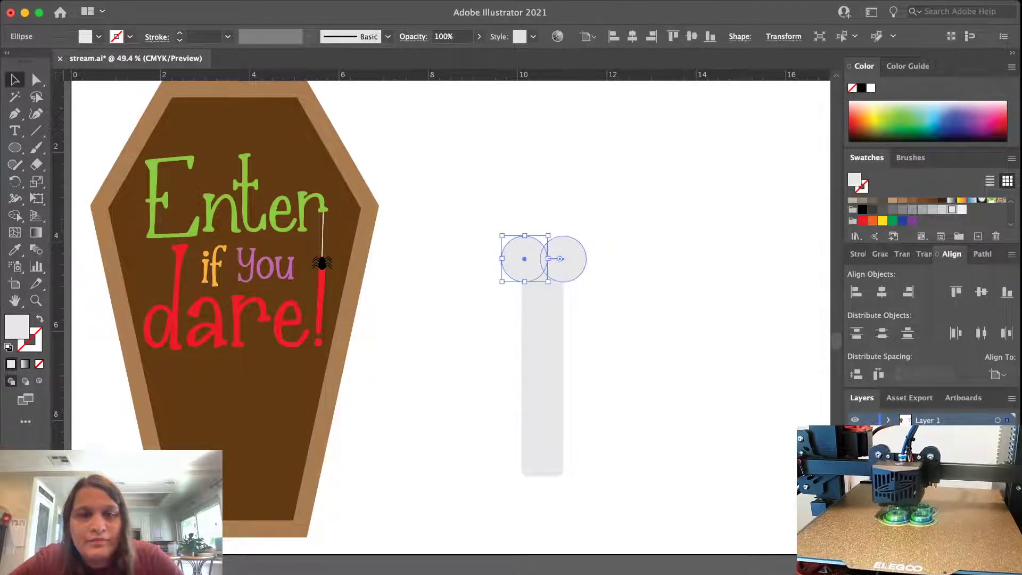
key(ctrl+g)
click(602, 316)
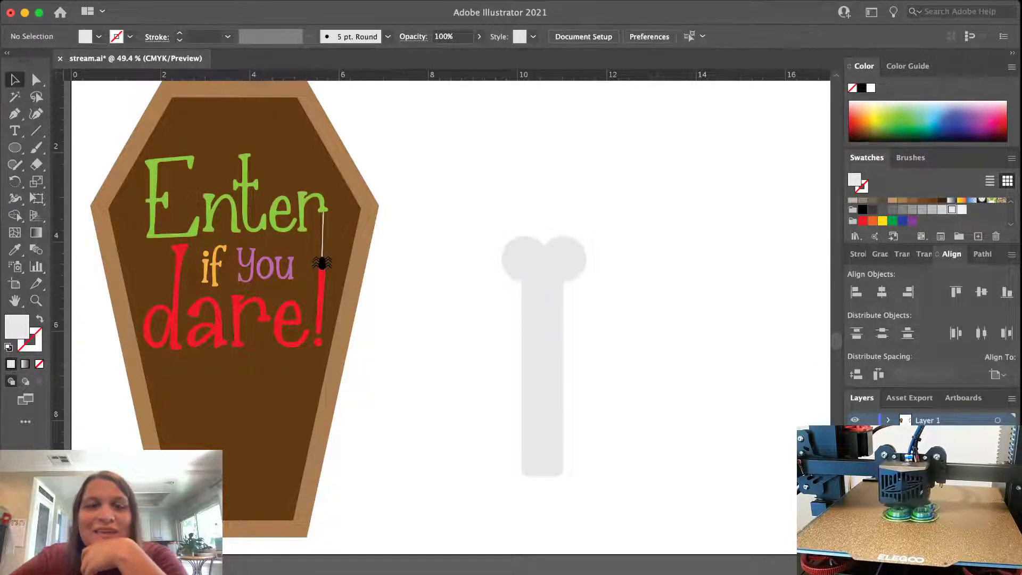
Centre the grouped circles and the bar horizontally on each other
click(567, 261)
click(602, 320)
key(ctrl+a)
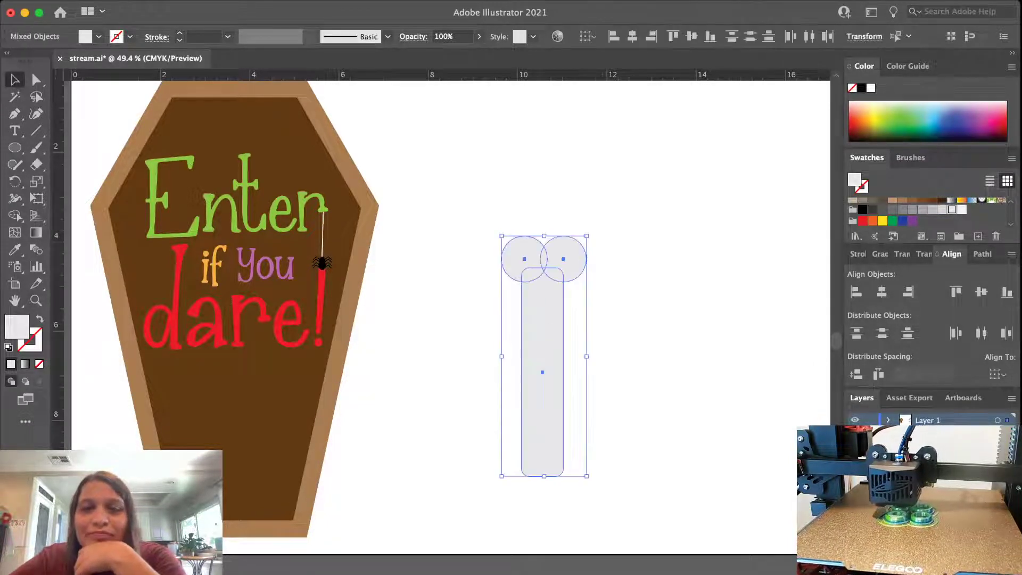
click(602, 320)
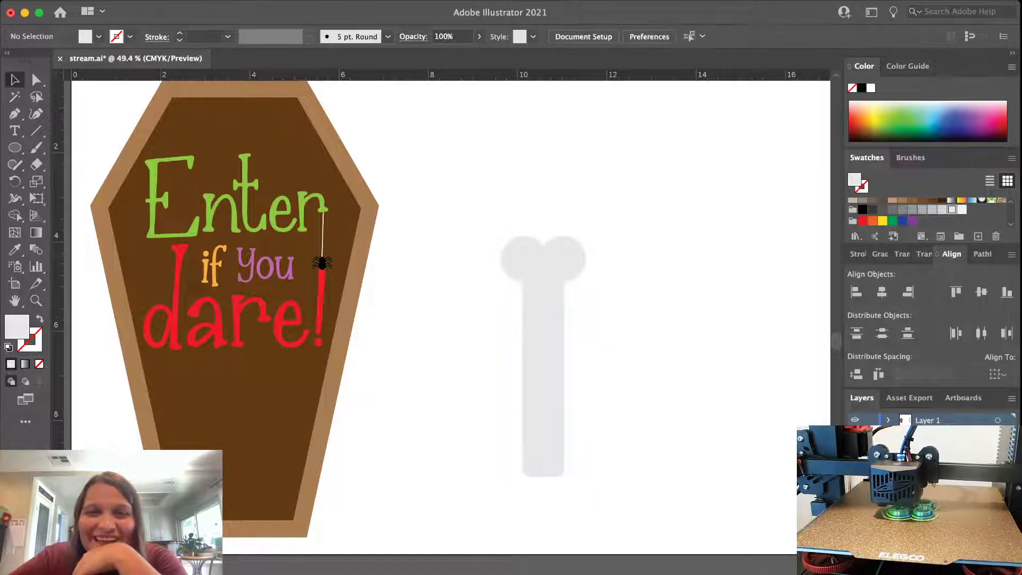
click(544, 340)
key(ctrl+shift+a)
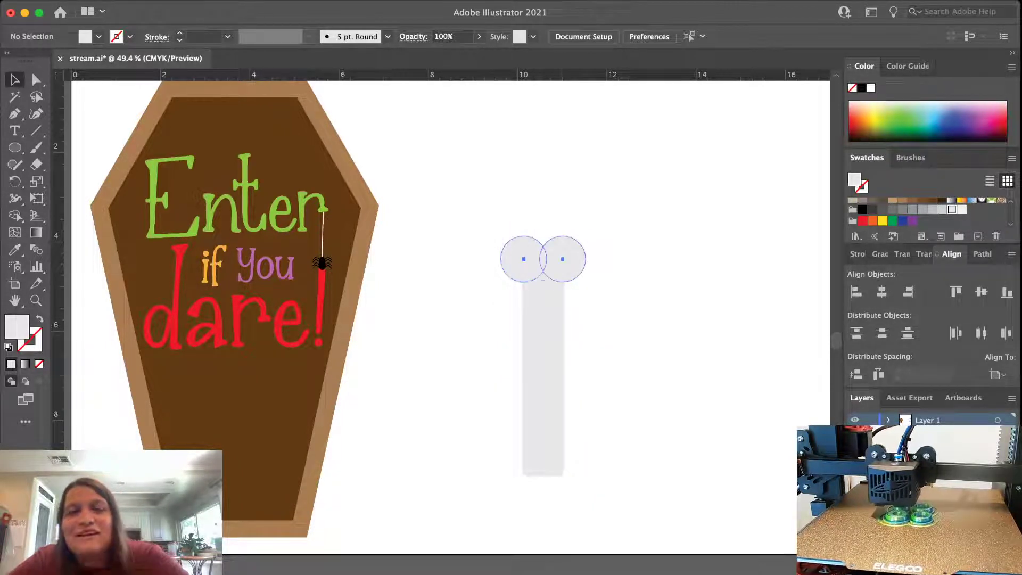
Enlarge the circle pair slightly from its upper corner and centre it horizontally with the bar again
click(543, 259)
drag(587, 236, 595, 231)
drag(479, 218, 608, 485)
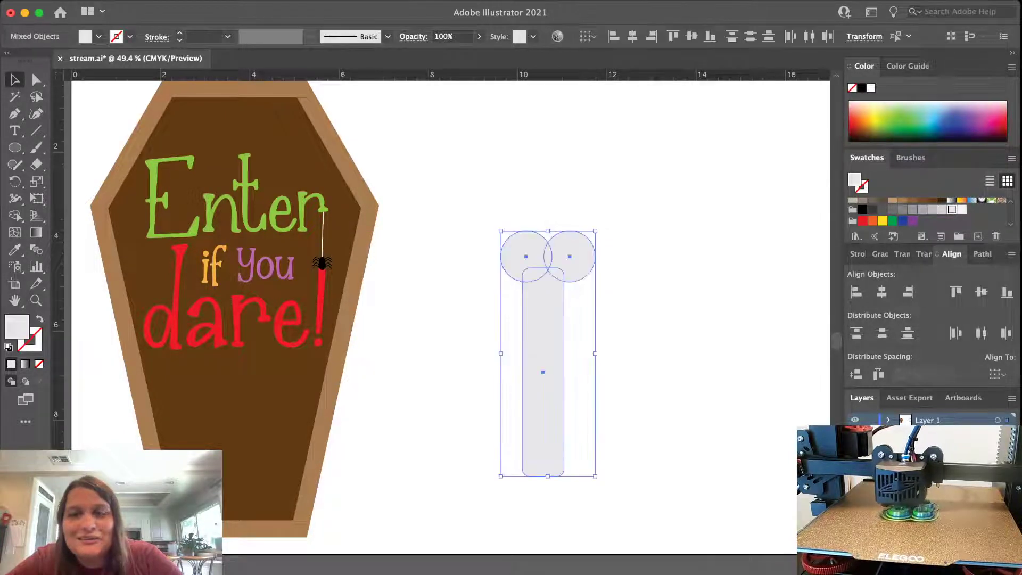
click(882, 291)
key(super+shift+a)
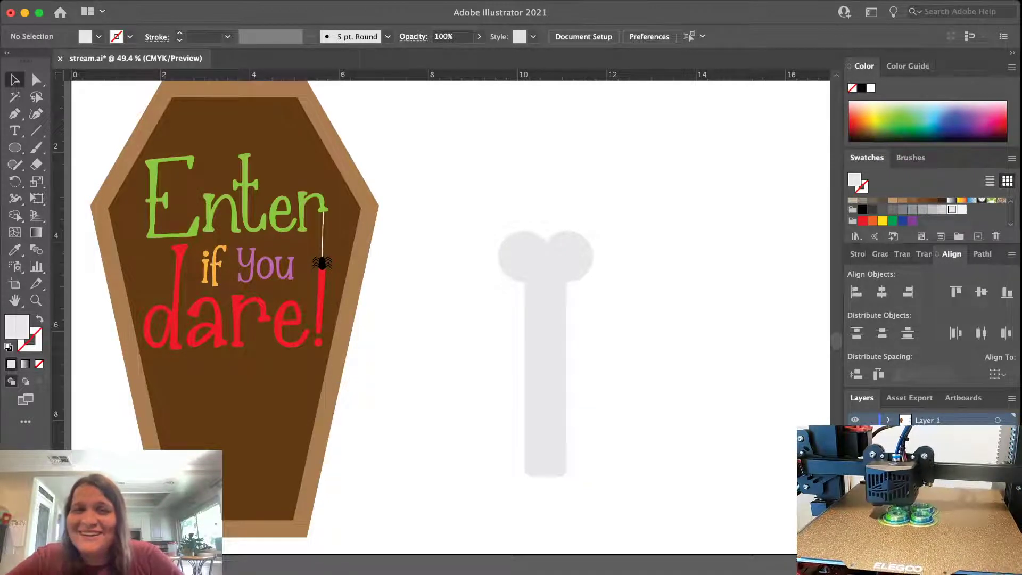
Copy the circle pair straight down to the bar's lower end to complete the bone shape
click(579, 262)
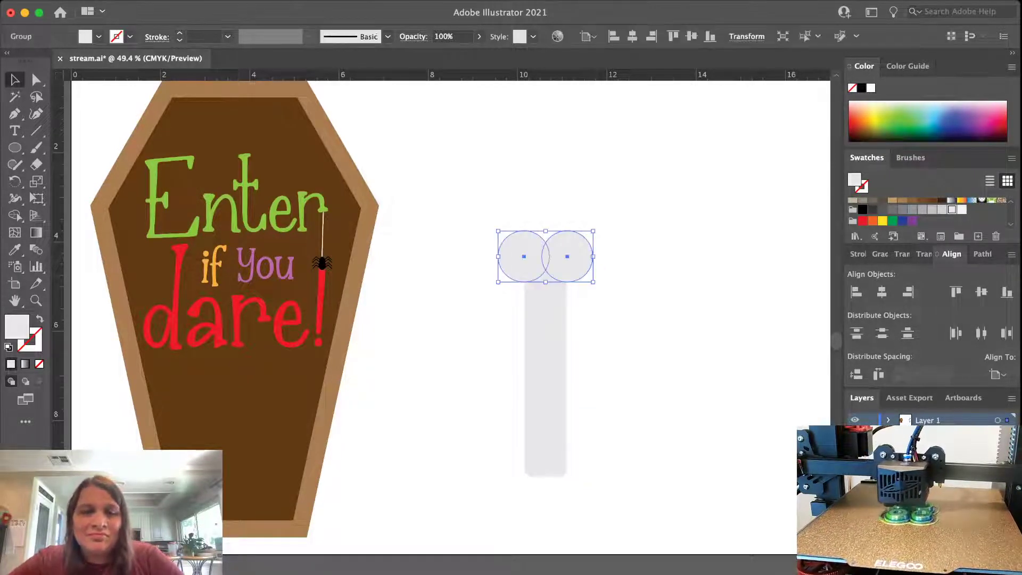
drag(546, 255, 545, 485)
key(super+shift+a)
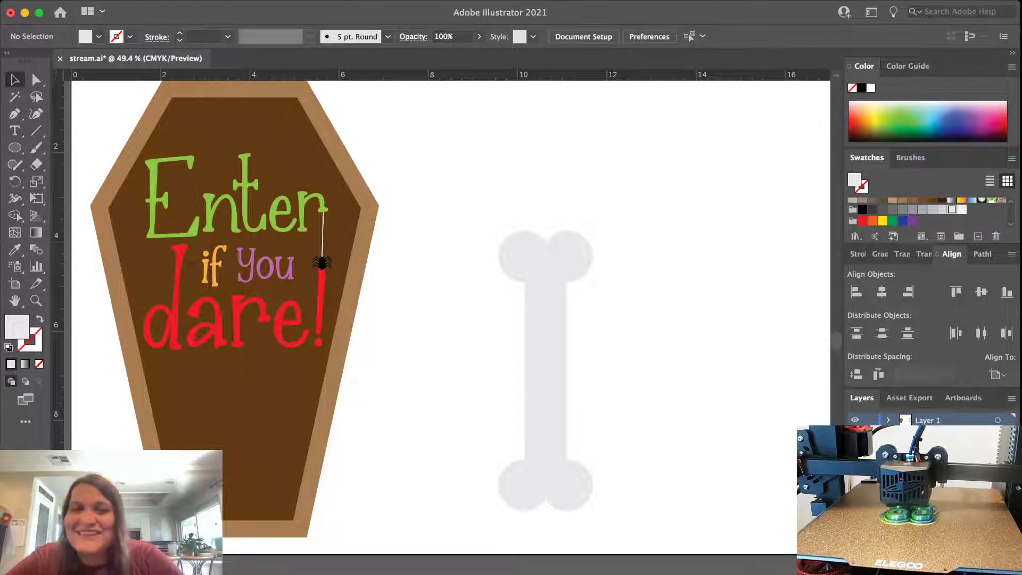
Add a black "!" as 72 pt text in The Nightmare font beside the bone, on the side away from the coffin
scroll(721, 394, right, 2)
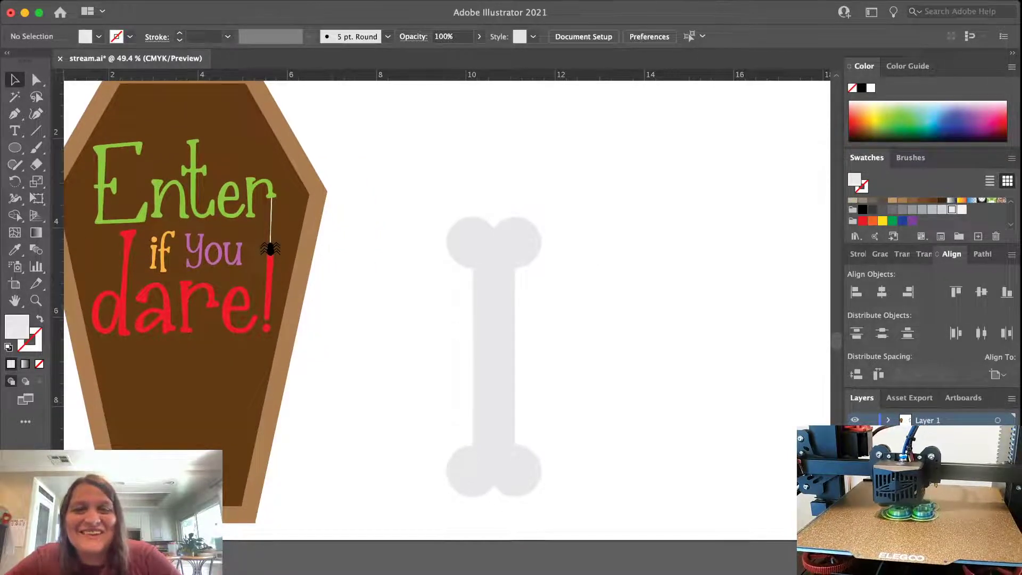
scroll(721, 394, down, 1)
key(t)
click(531, 351)
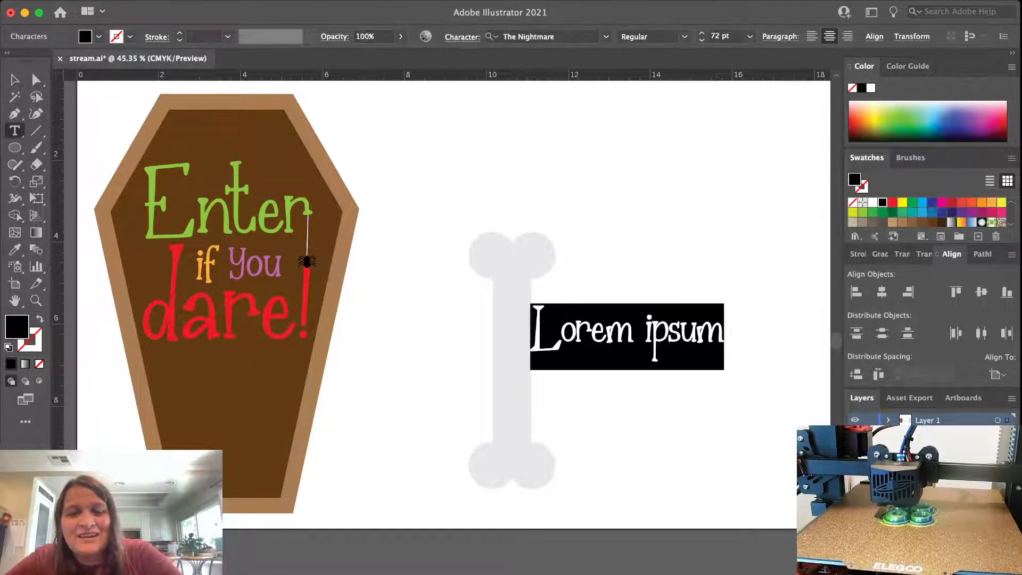
key(BackSpace)
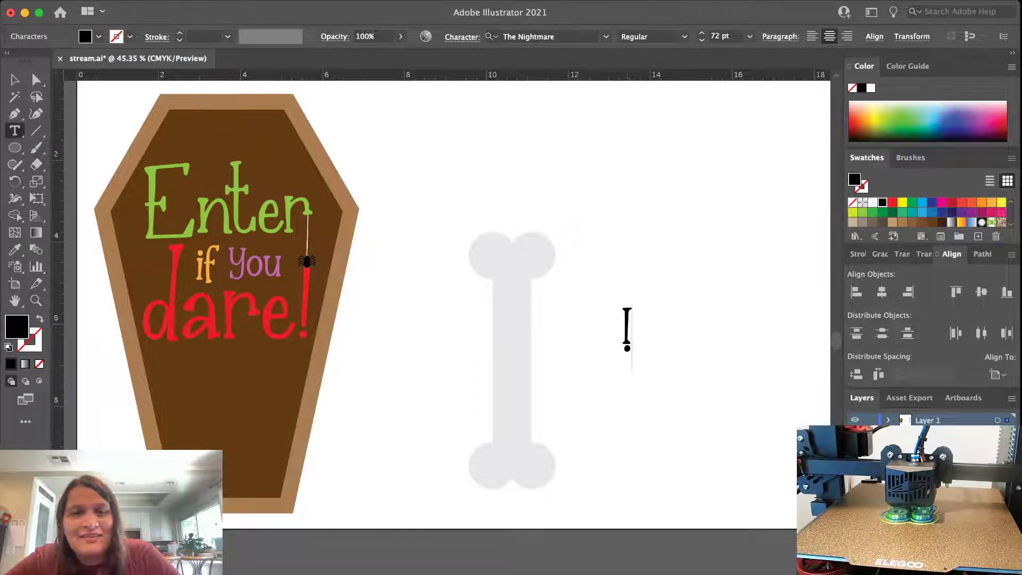
key(Escape)
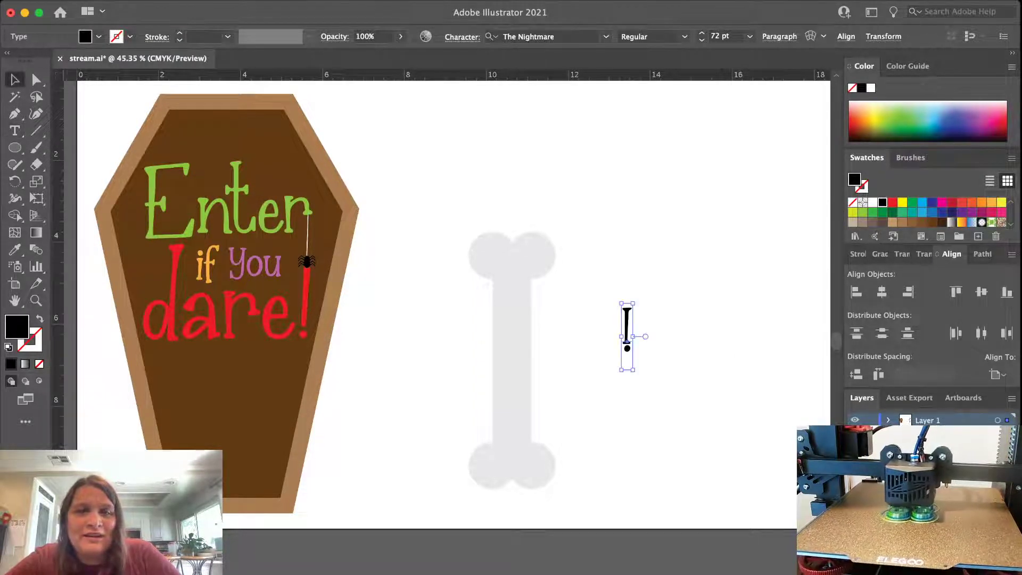
key(super+shift+a)
click(627, 328)
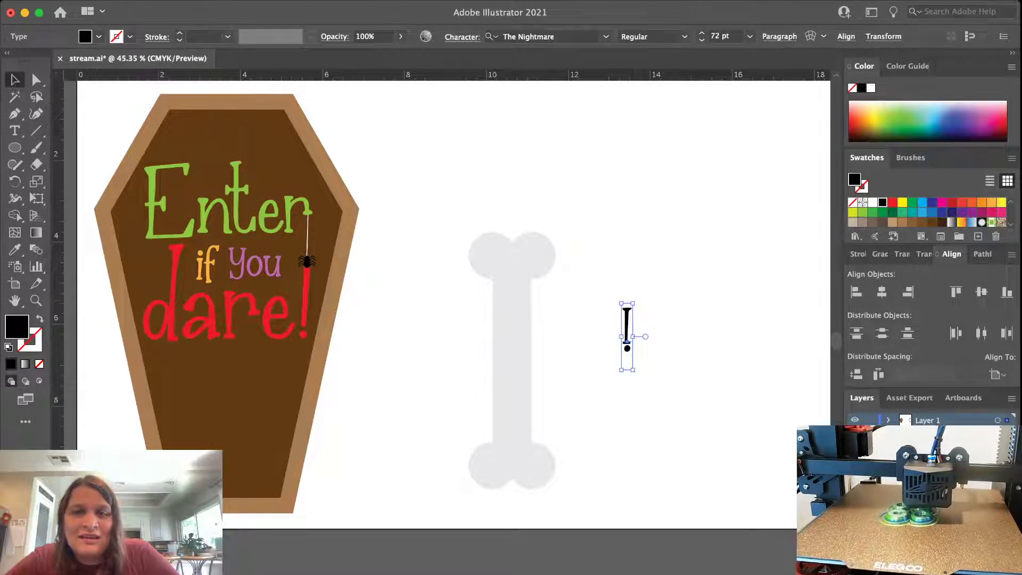
Enlarge the black "!" to about 181 pt and flip it upside down so its dot sits above the stem
drag(633, 303, 745, 218)
key(super+shift+a)
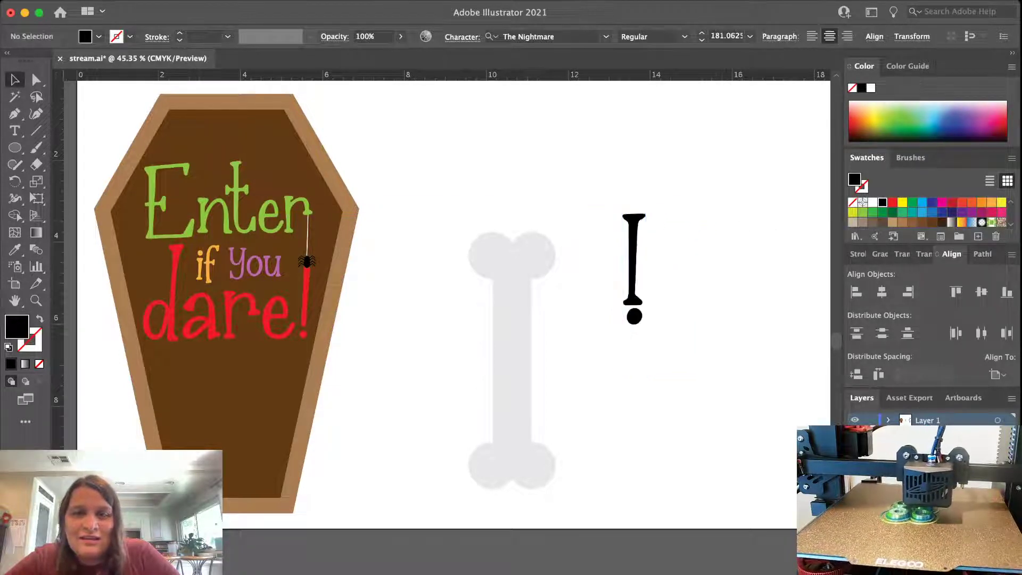
click(634, 300)
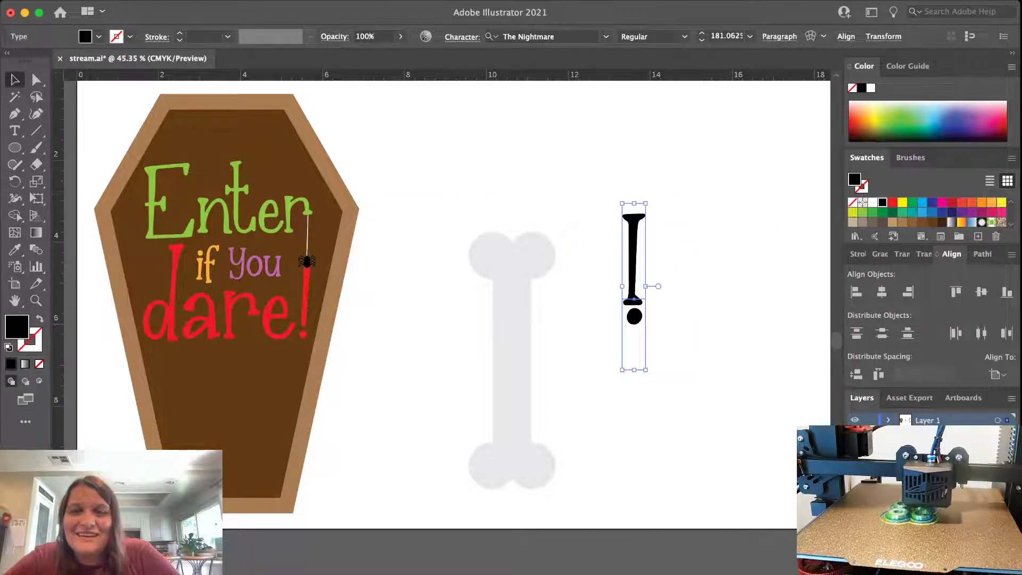
drag(648, 202, 633, 373)
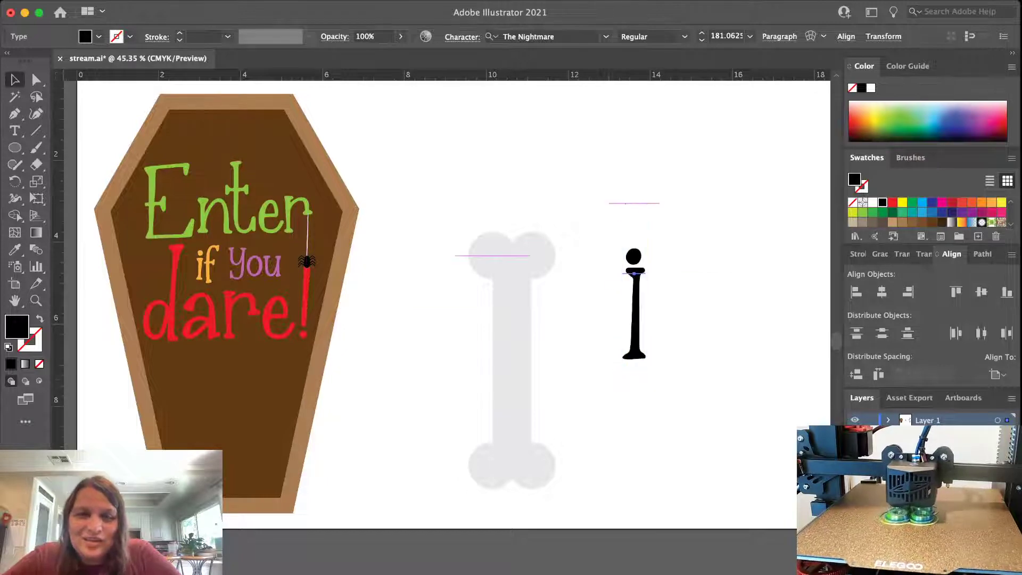
key(super+shift+a)
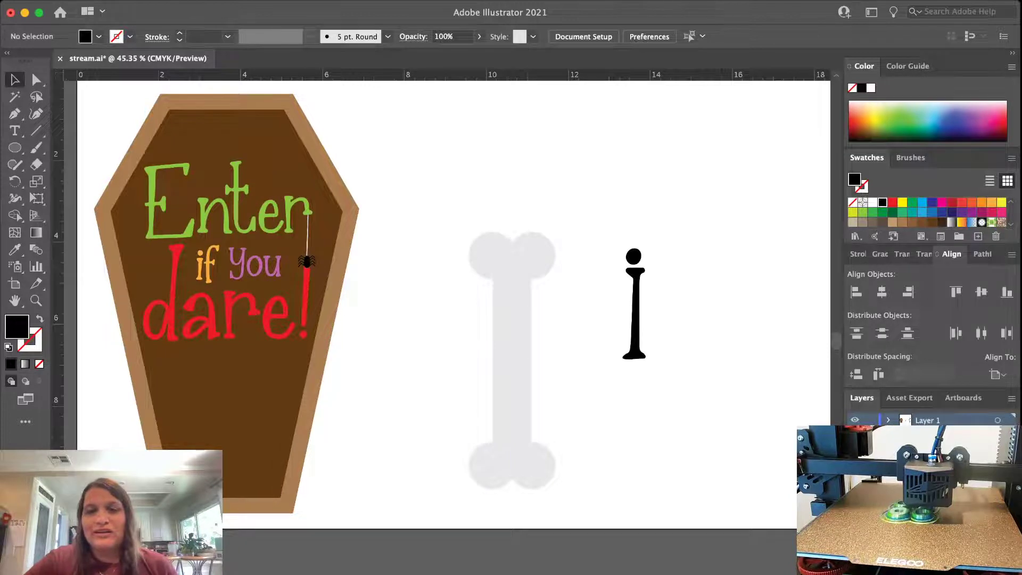
Move the bone's pieces off the artboard, to the coffin's empty side away from the inverted "!"
scroll(453, 298, down, 2)
mouse_move(562, 499)
mouse_down()
mouse_move(476, 218)
mouse_move(481, 240)
mouse_move(292, 291)
mouse_move(252, 252)
mouse_up()
scroll(470, 225, down, 3)
click(565, 235)
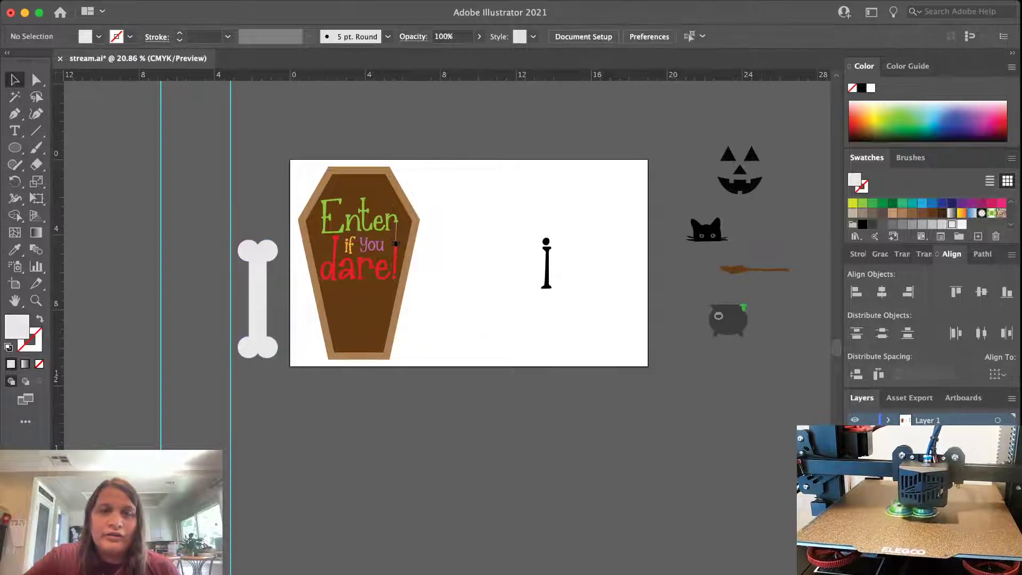
scroll(565, 236, up, 3)
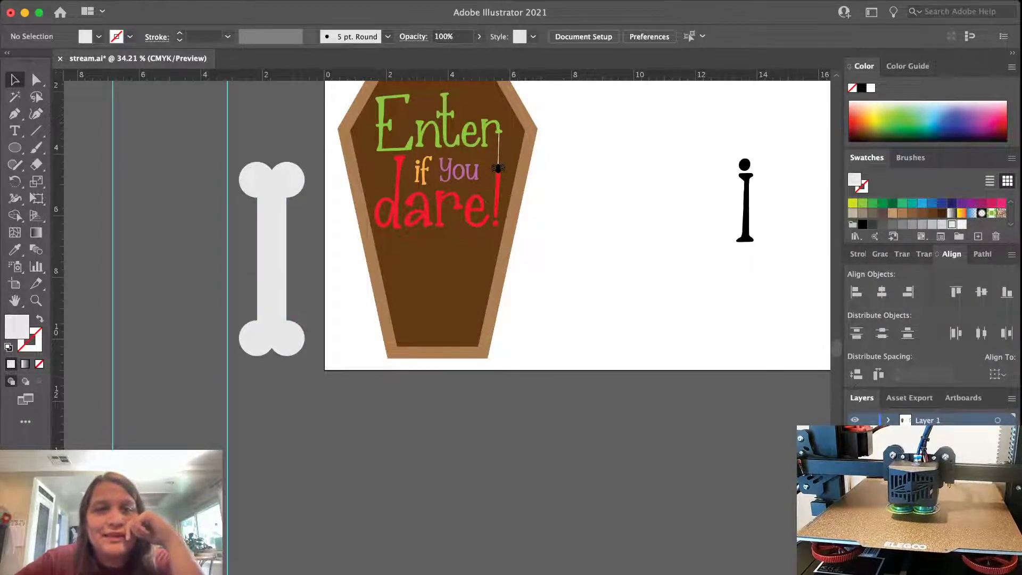
Unite the bar and the circles at both ends into a single bone shape
drag(229, 155, 314, 367)
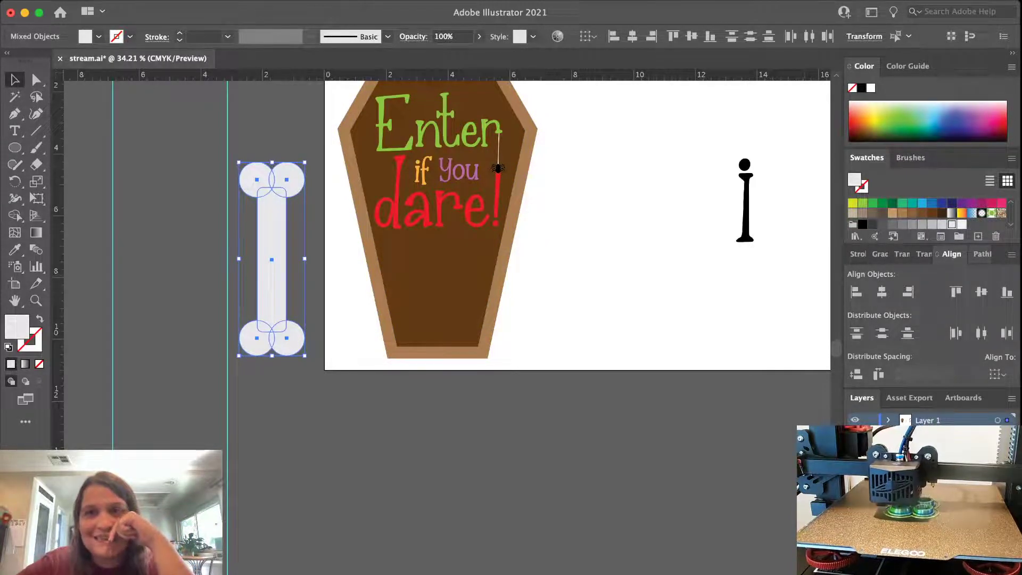
key(super+shift+F9)
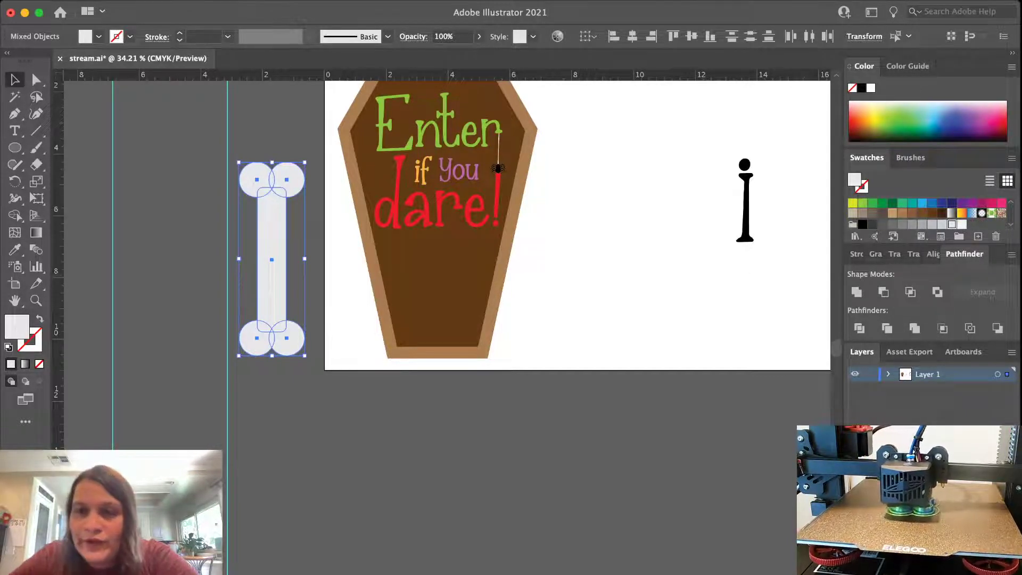
click(856, 291)
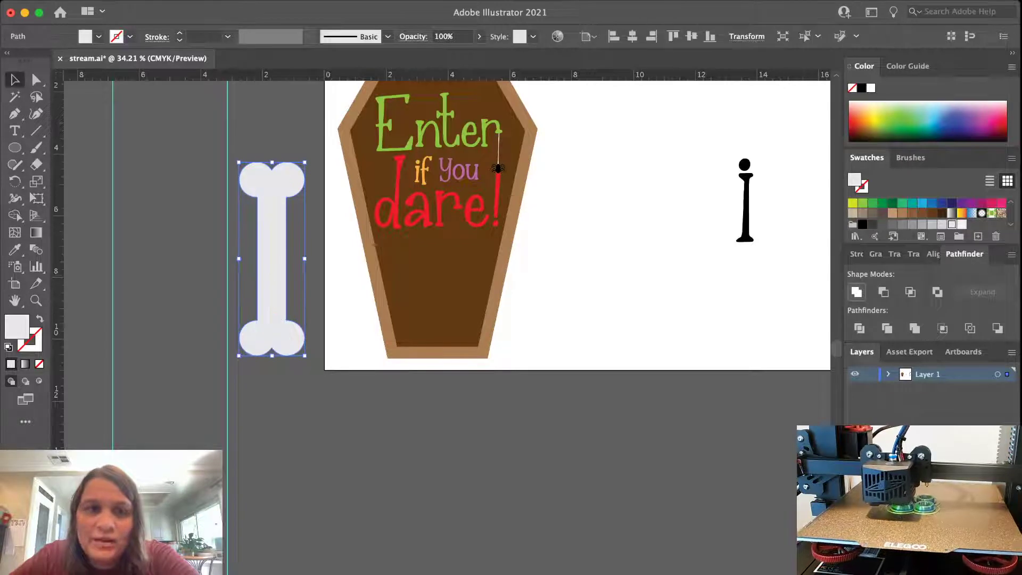
click(665, 303)
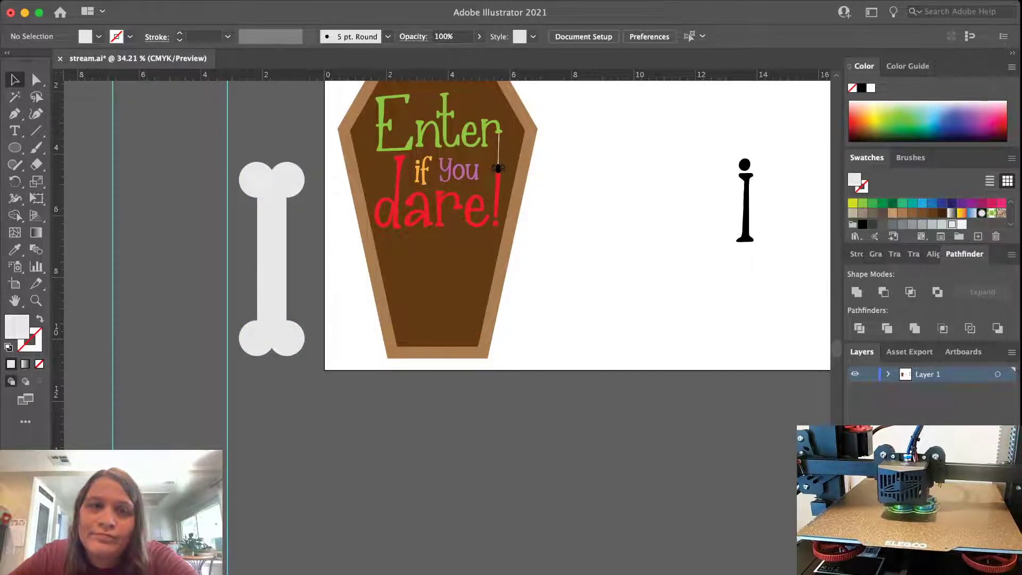
Shift the united bone slightly towards the artboard and fill it with white
mouse_move(284, 248)
mouse_down()
mouse_move(365, 269)
mouse_move(316, 268)
mouse_move(285, 248)
mouse_up()
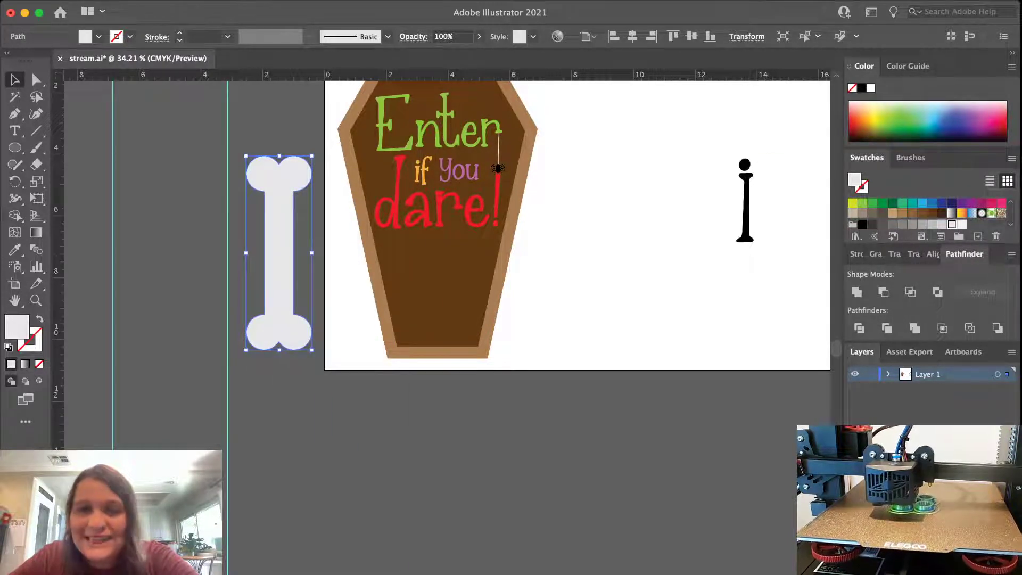
scroll(927, 214, up, 1)
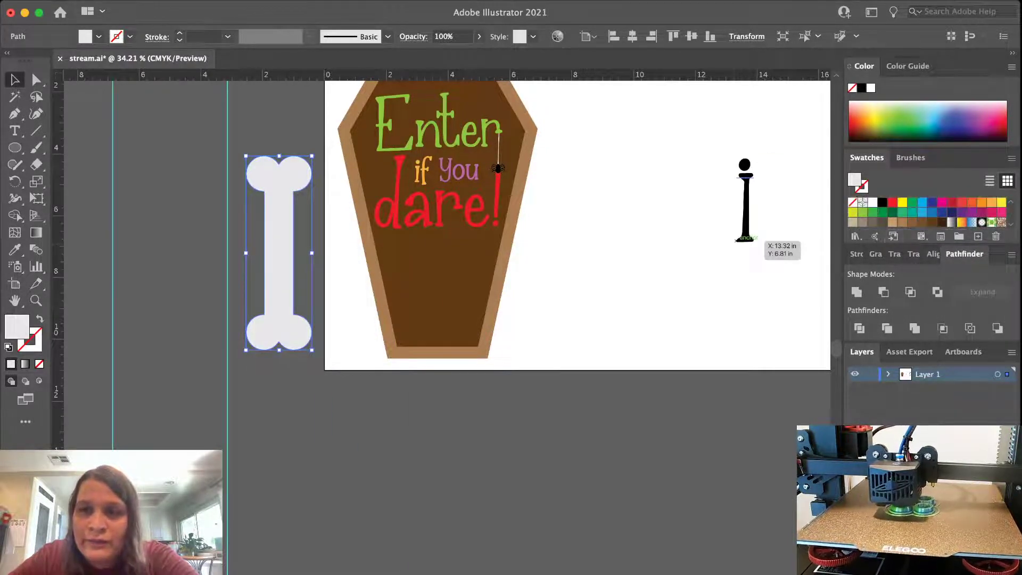
click(873, 203)
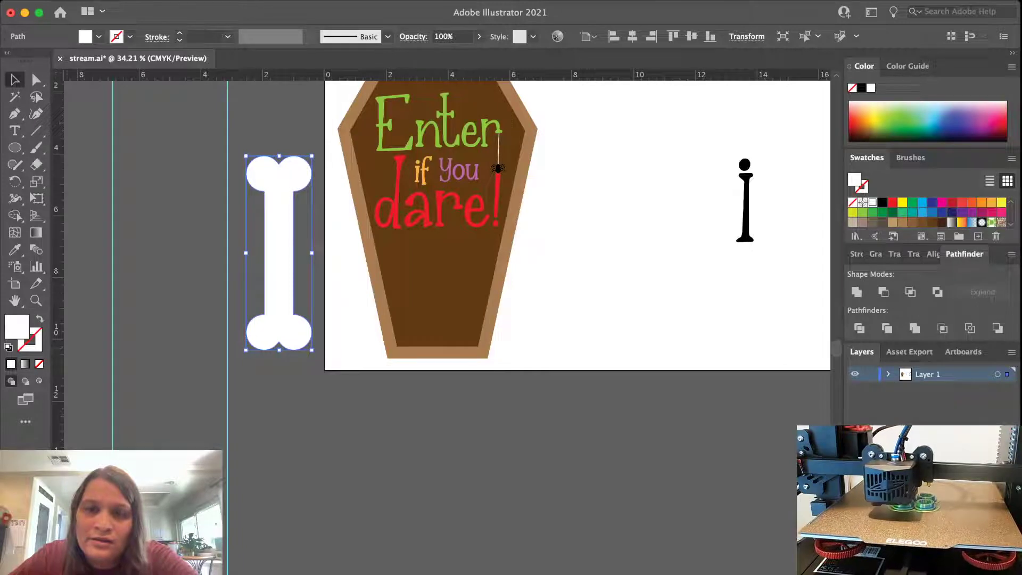
key(super+shift+a)
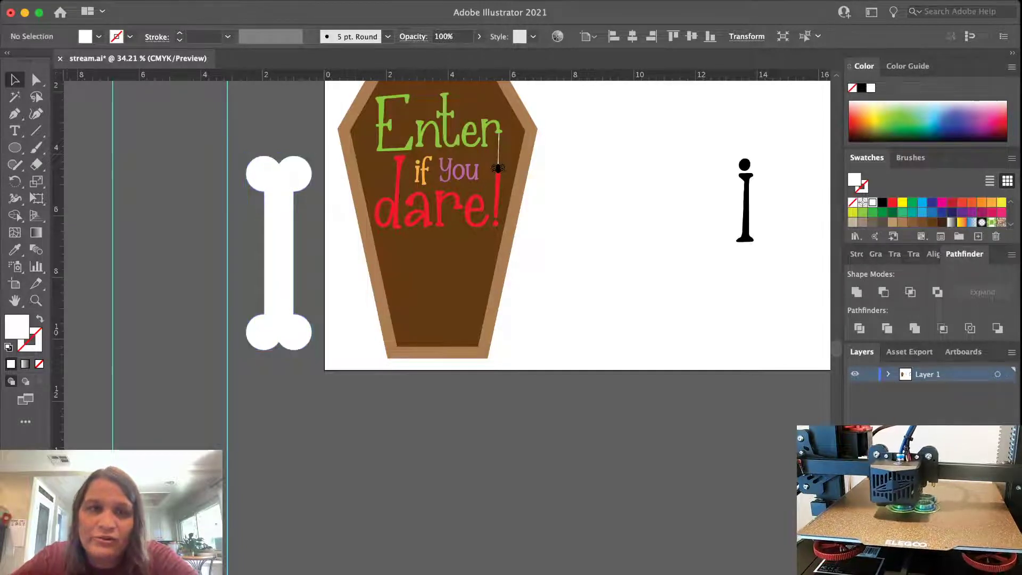
Try the white bone on the coffin at about half size, tilted and placed above the "d" bowl of "dare!"
drag(294, 269, 453, 261)
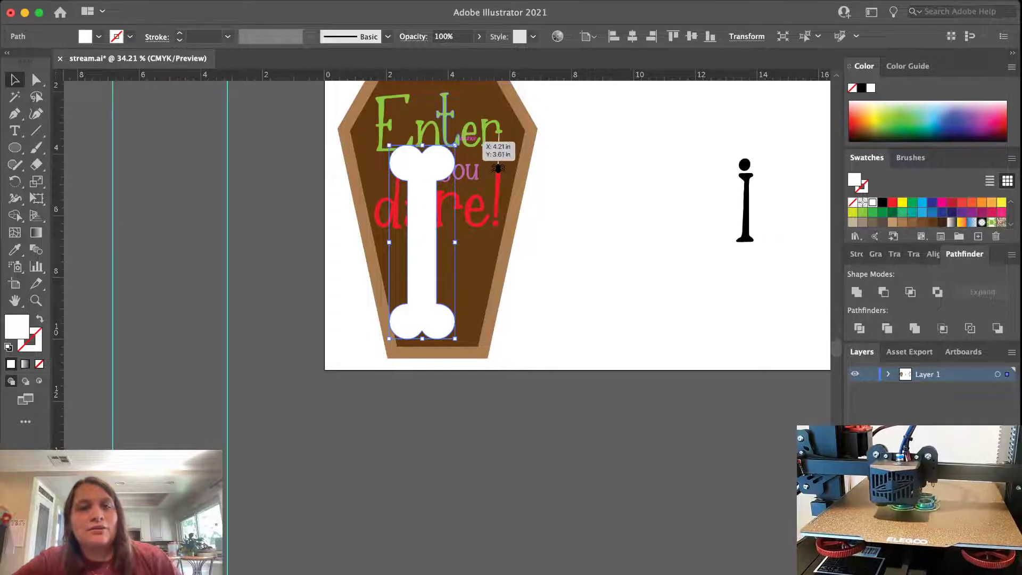
drag(455, 145, 413, 225)
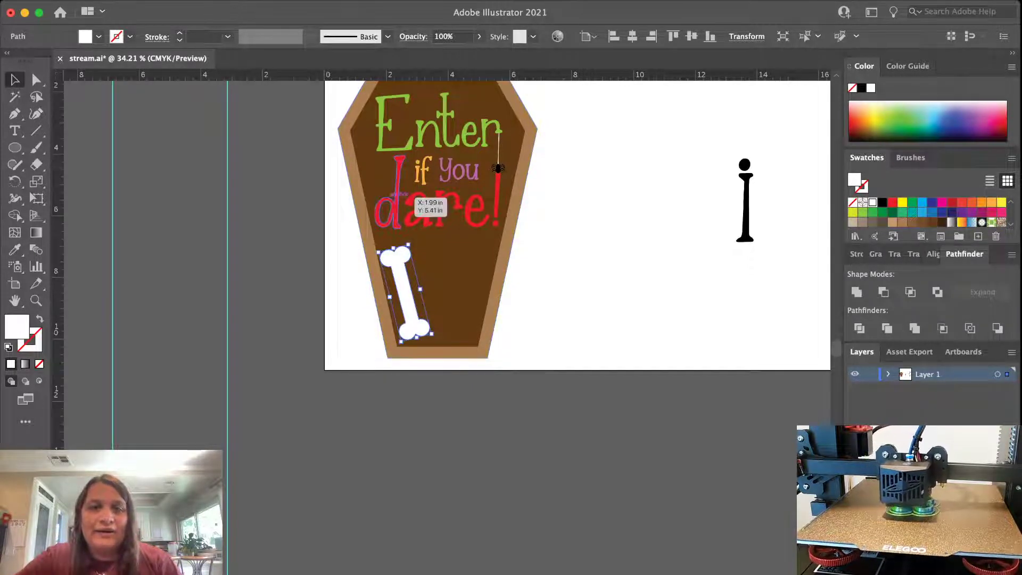
drag(403, 271, 397, 215)
scroll(394, 140, up, 1)
scroll(394, 141, up, 3)
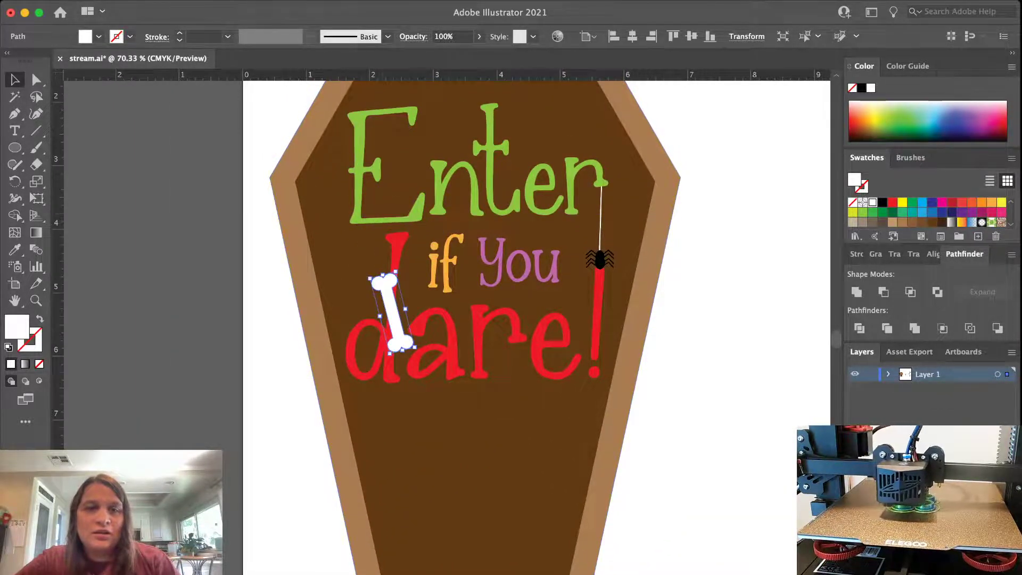
drag(393, 312, 377, 273)
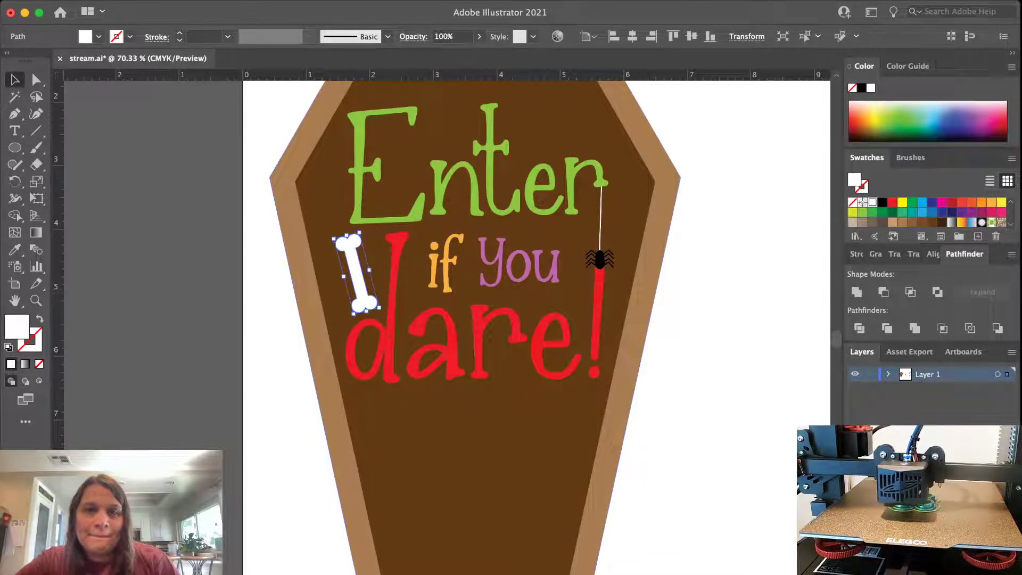
key(super+shift+a)
scroll(687, 445, down, 4)
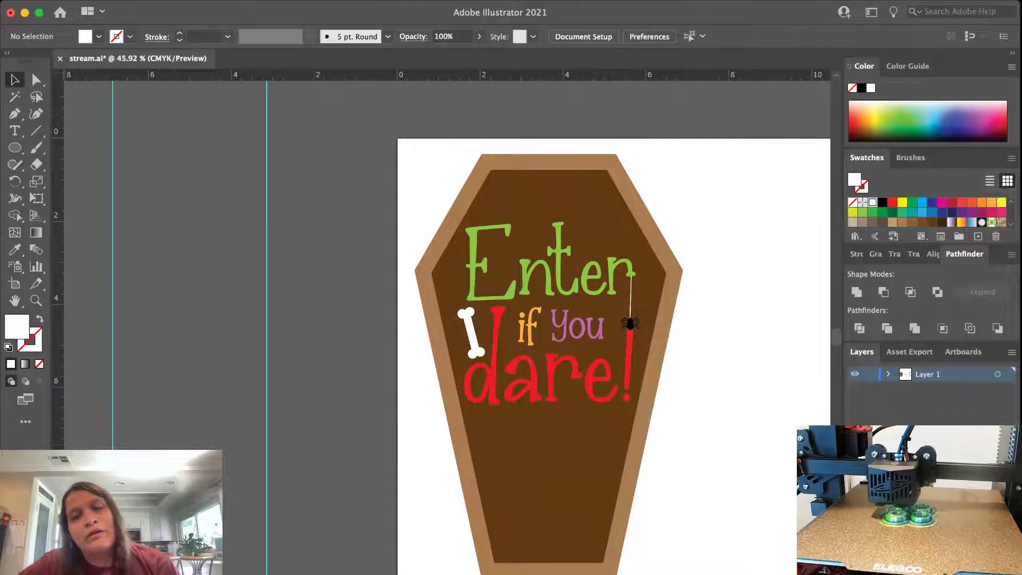
key(super+a)
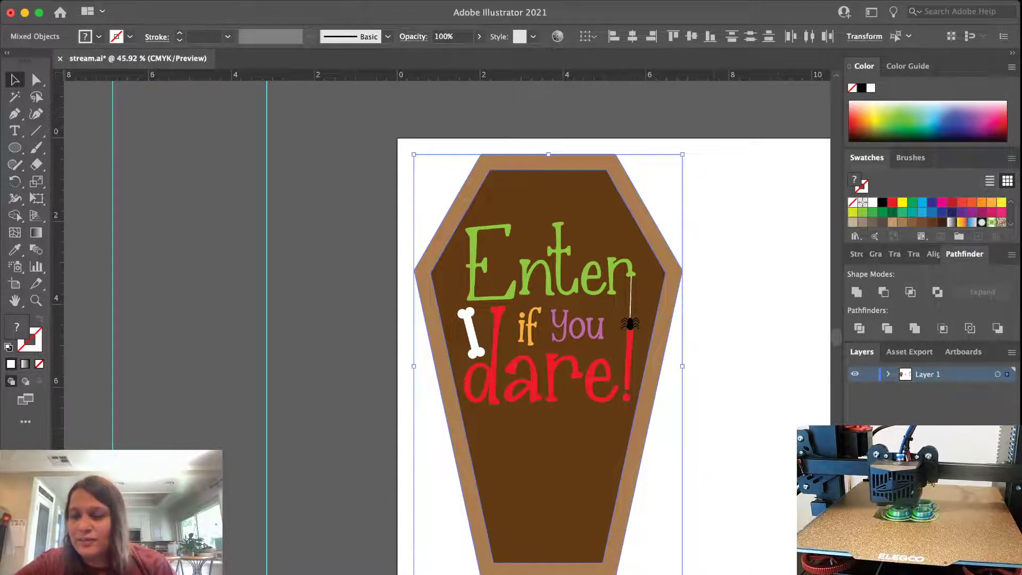
key(super+shift+a)
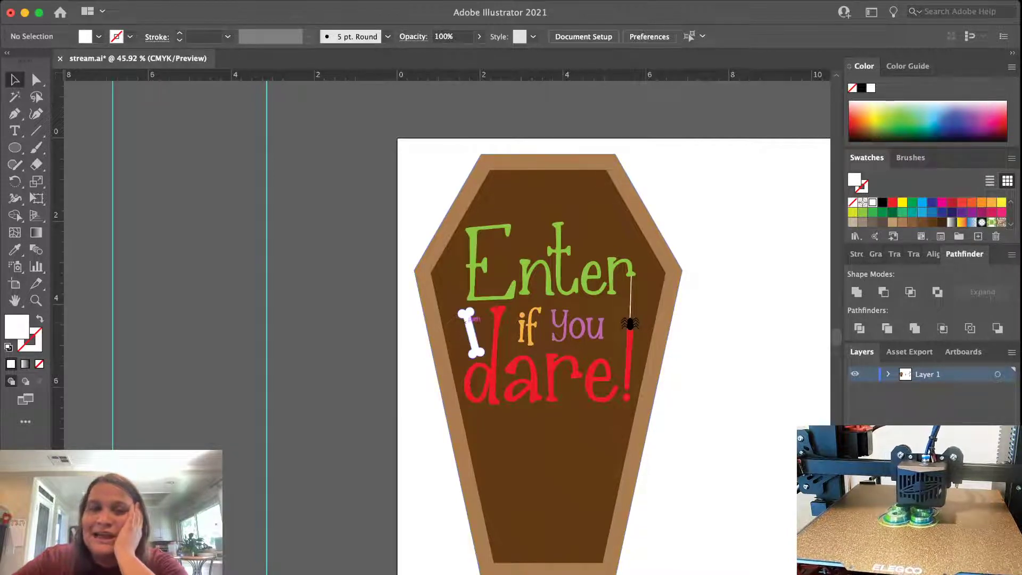
Place a white bone copy on the coffin below "dare!", rotate it to about 45° and shrink it
click(473, 322)
drag(473, 323, 567, 484)
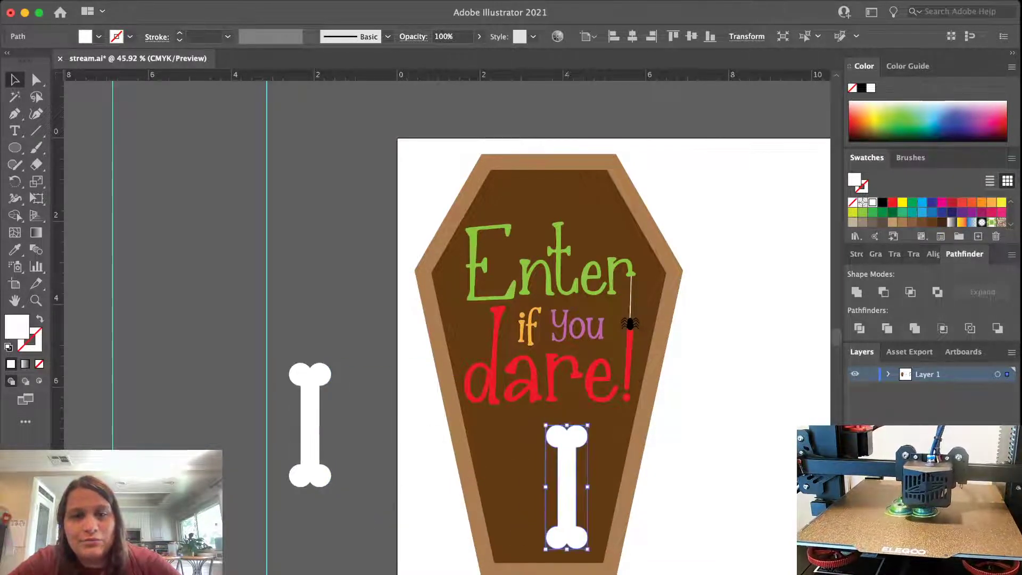
drag(591, 424, 559, 419)
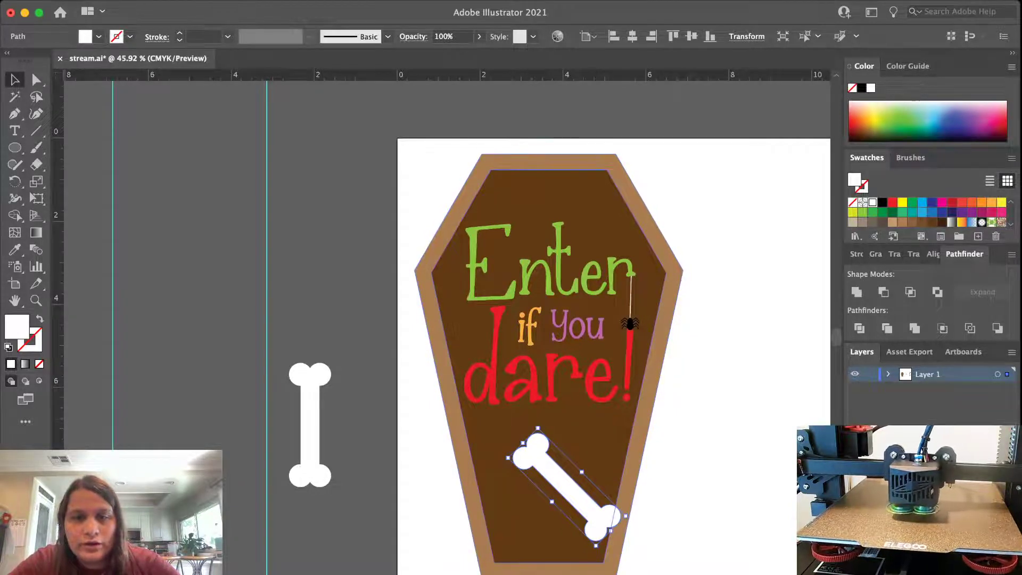
drag(620, 514, 598, 495)
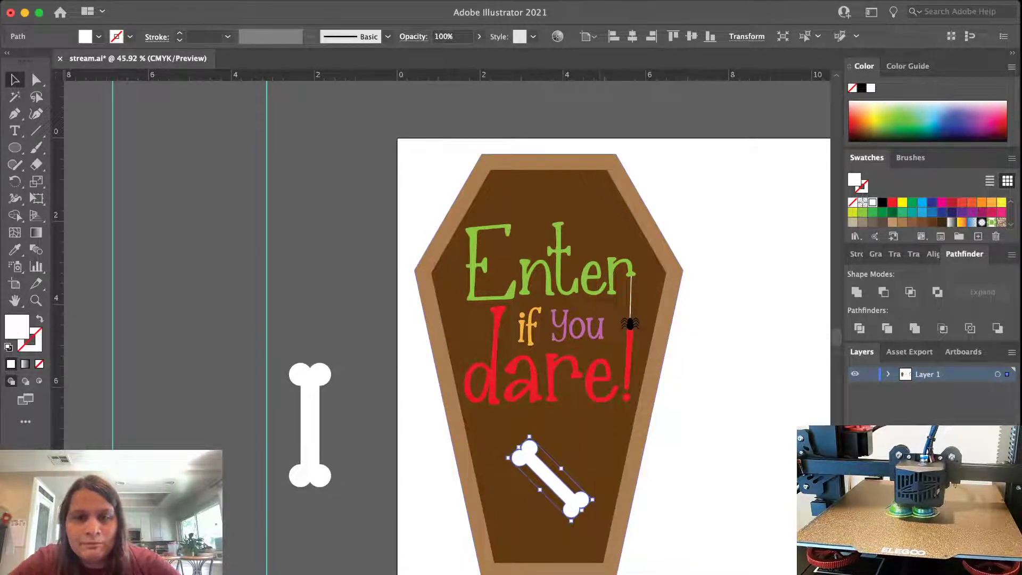
scroll(599, 492, up, 2)
scroll(532, 468, up, 1)
Duplicate and mirror the diagonal bone, centre both copies on each other to form an X, and group them
drag(543, 468, 572, 462)
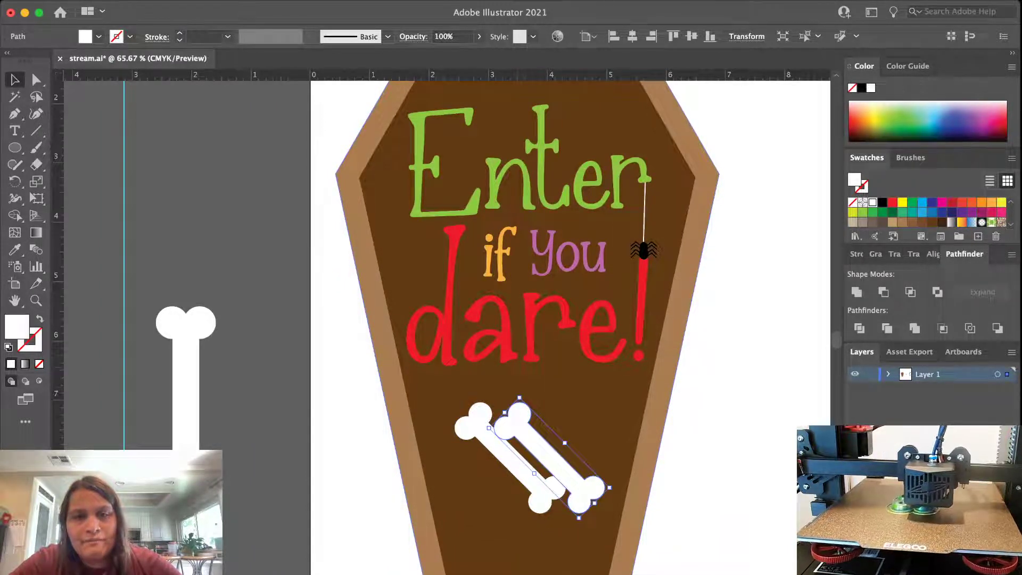
drag(564, 373, 663, 425)
shift+click(505, 448)
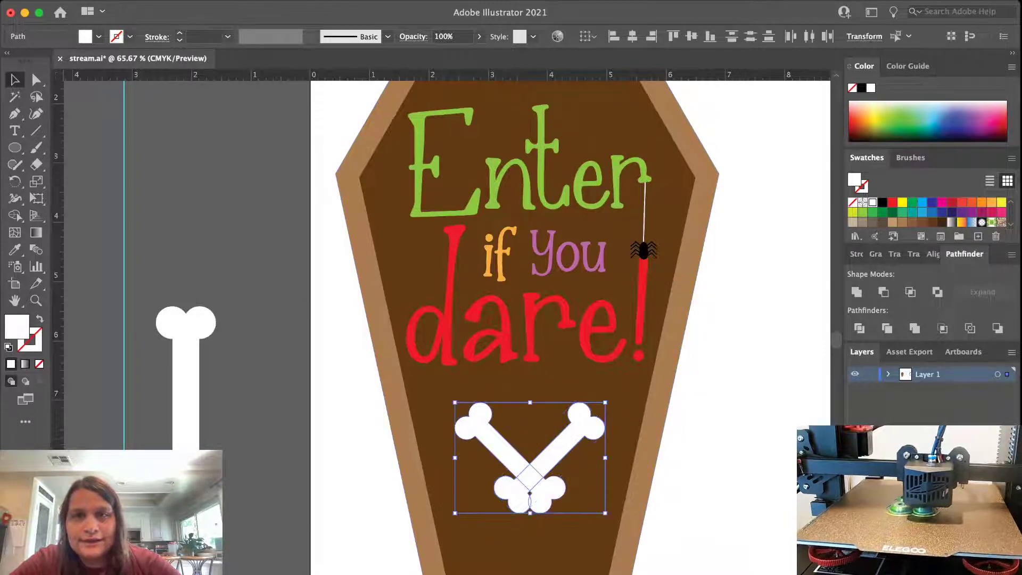
click(633, 36)
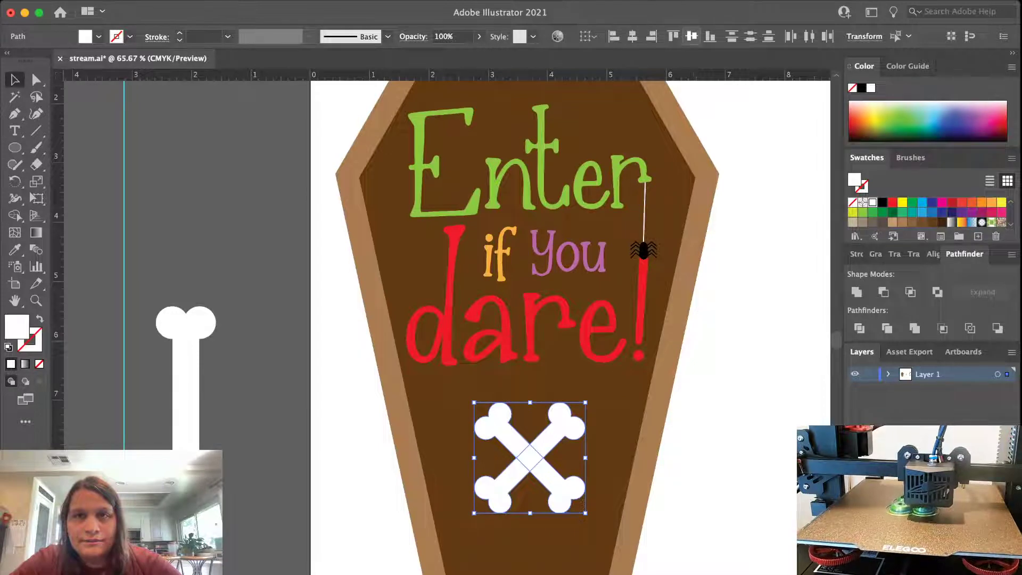
key(super+g)
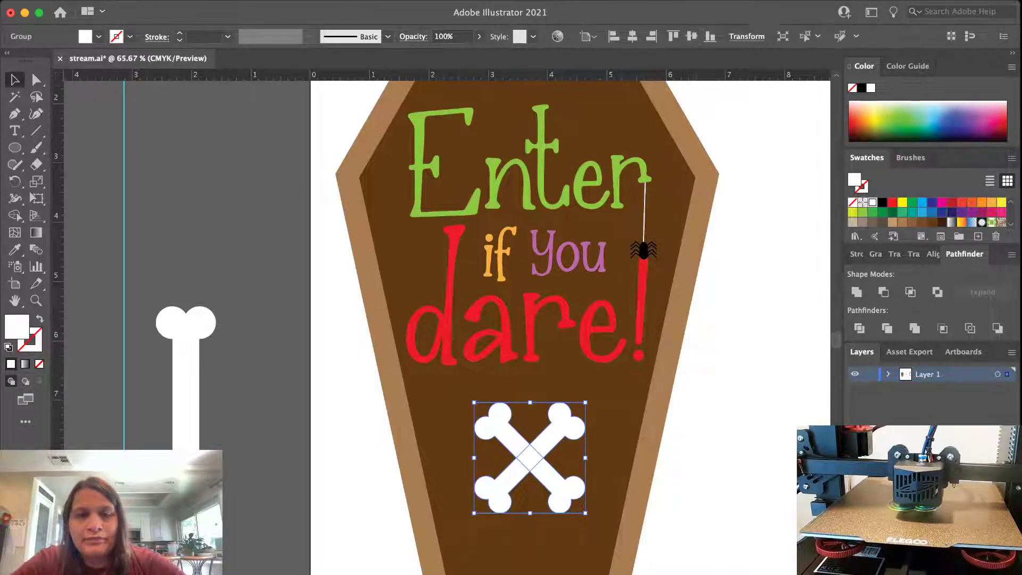
Unite the grouped crossed bones into a single white shape
click(746, 405)
click(530, 458)
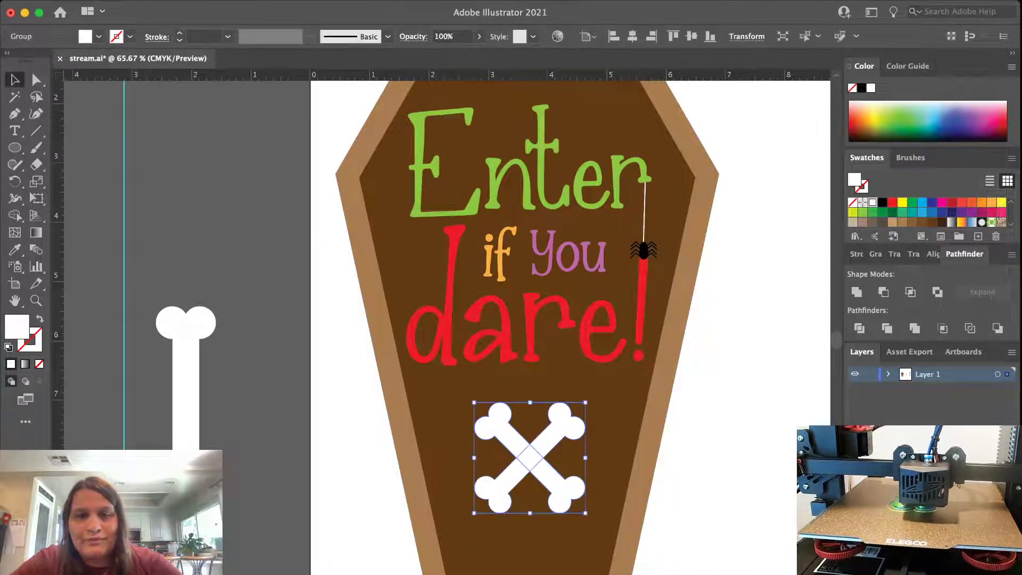
key(super+shift+a)
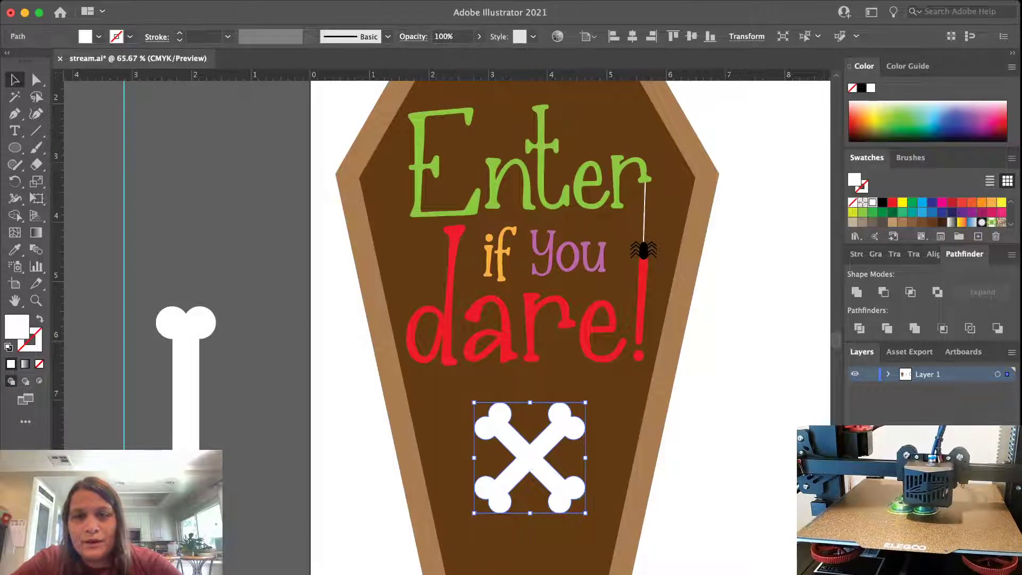
scroll(530, 320, down, 1)
scroll(732, 467, down, 2)
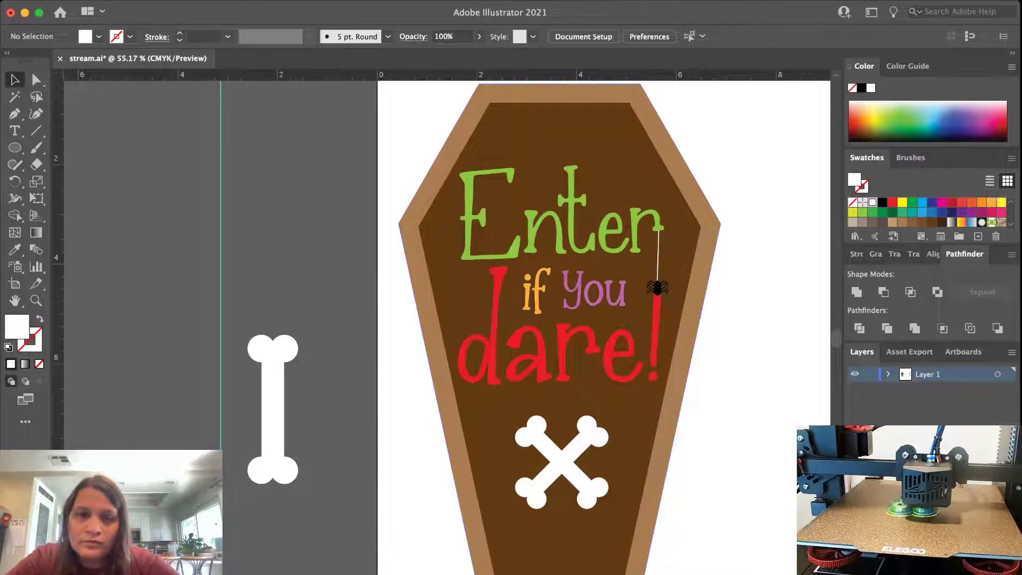
Shrink the crossbones proportionally and place them just below the word "dare!" on the coffin
click(566, 409)
click(562, 463)
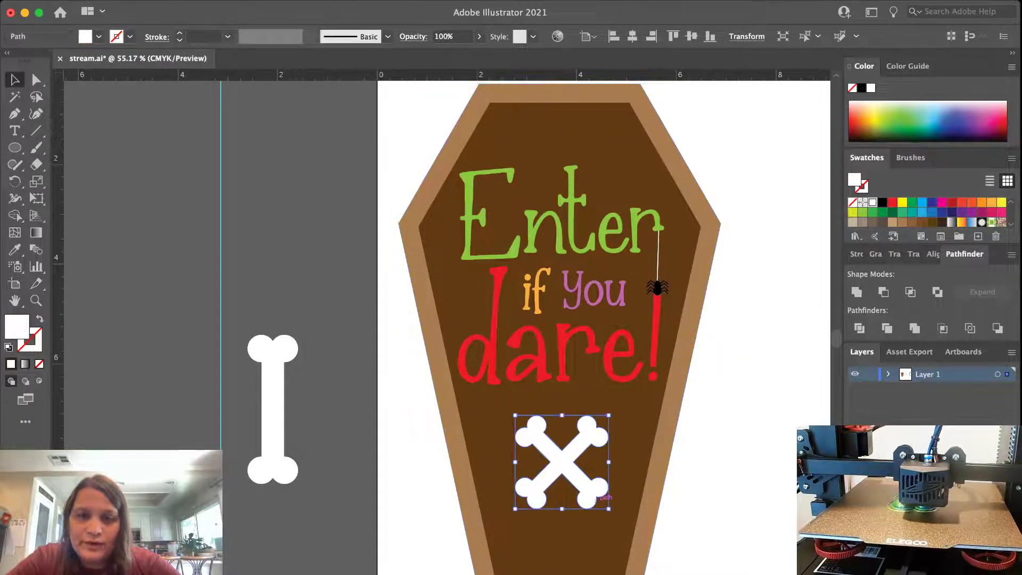
drag(609, 509, 589, 488)
drag(552, 452, 558, 475)
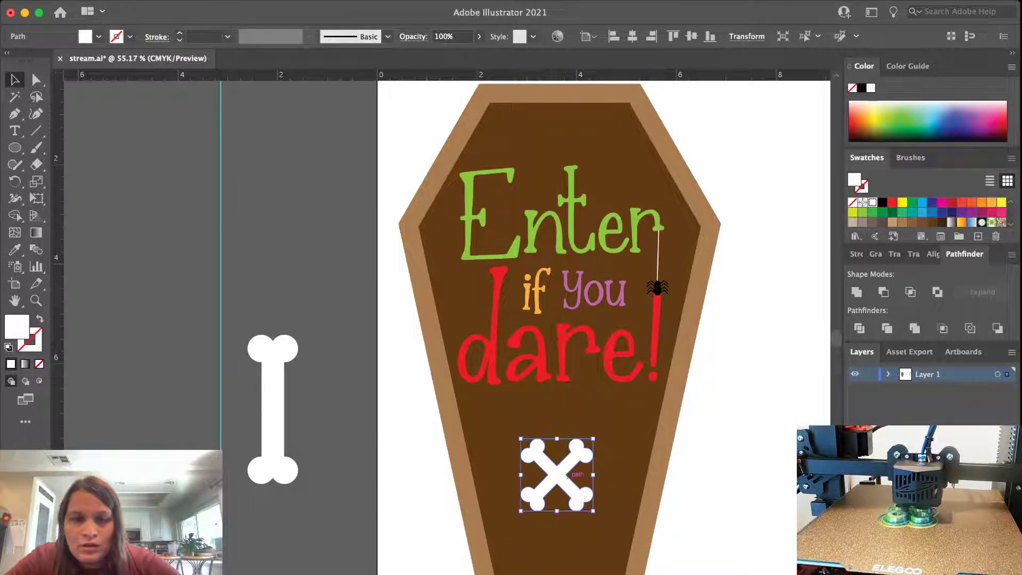
key(super+shift+a)
drag(570, 468, 570, 444)
key(super+shift+a)
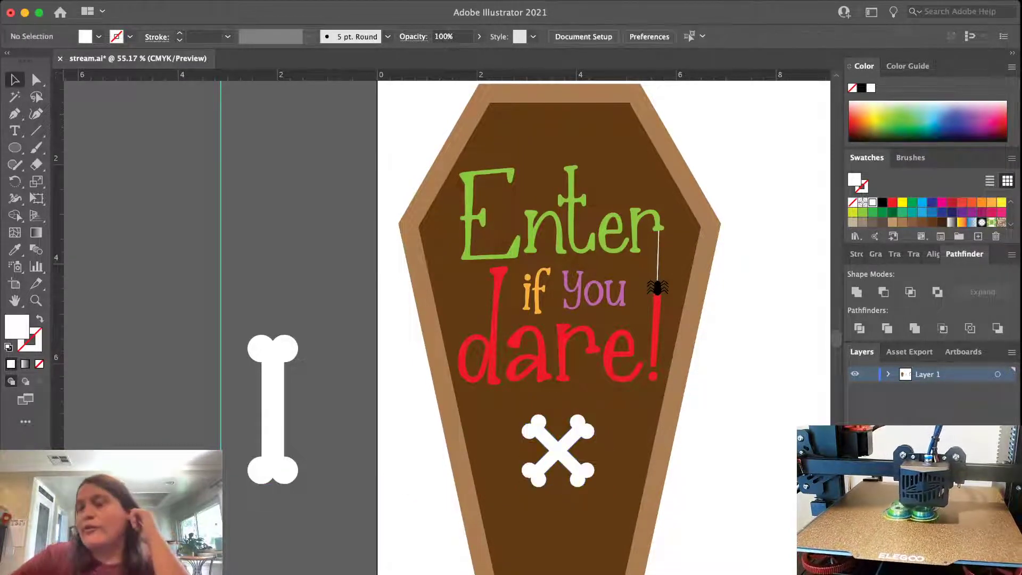
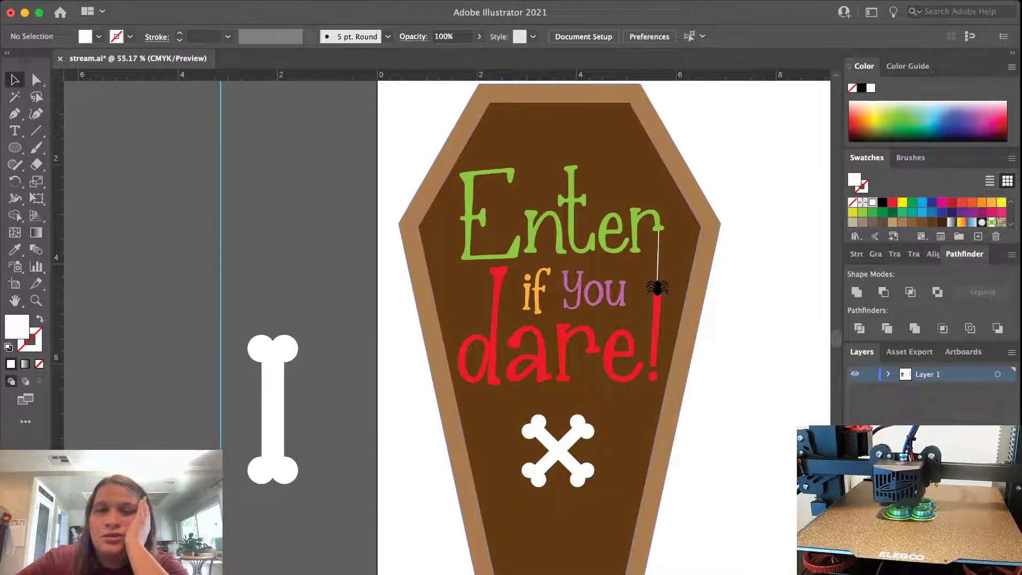
Move the crossbones slightly up and right so they sit closer beneath the word "dare!" on the coffin
drag(558, 450, 566, 428)
click(562, 506)
key(super+shift+a)
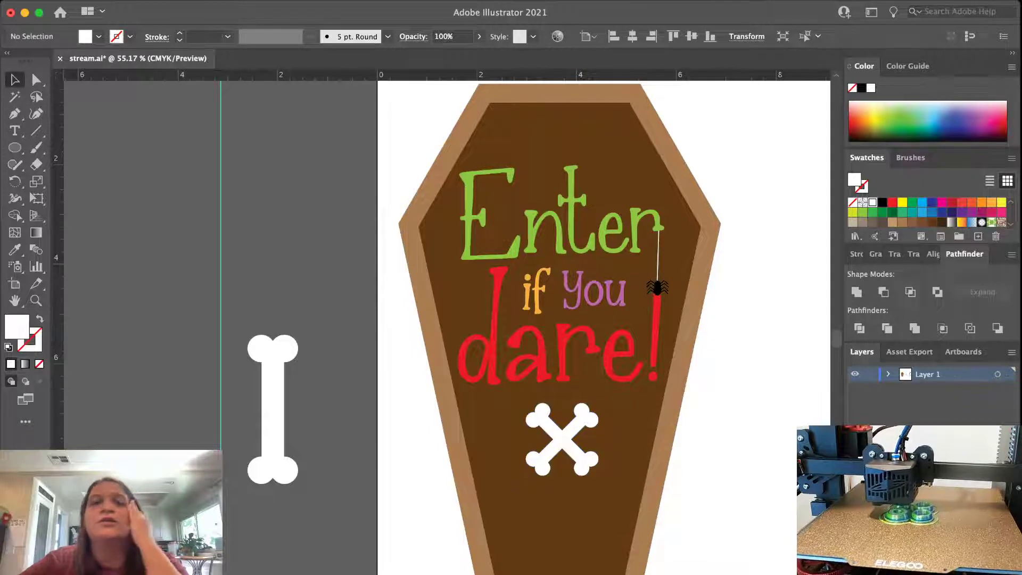
Look over the spare Halloween graphics outside the artboard and return to the coffin sign
scroll(780, 408, down, 3)
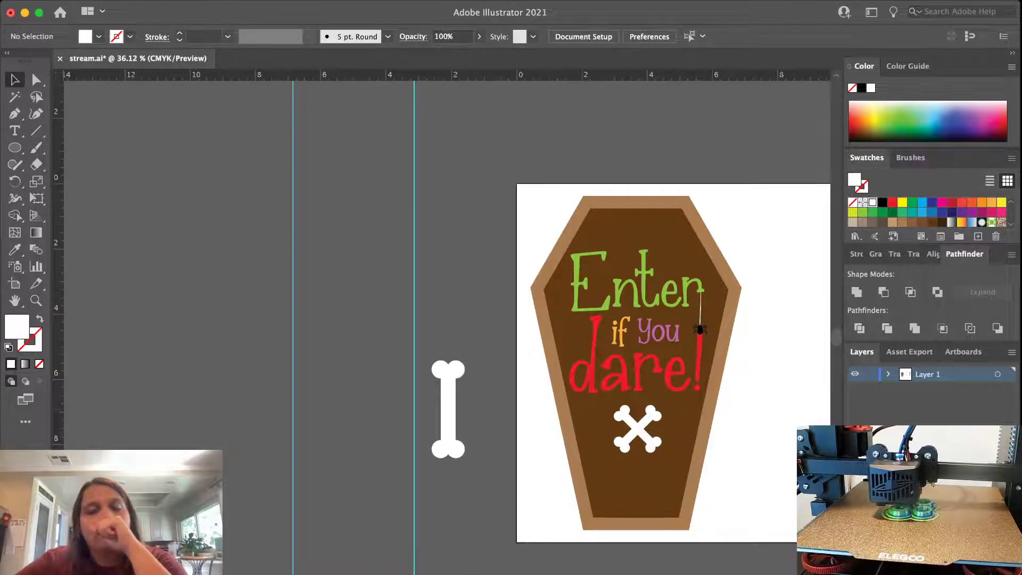
scroll(657, 354, right, 2)
scroll(657, 353, down, 1)
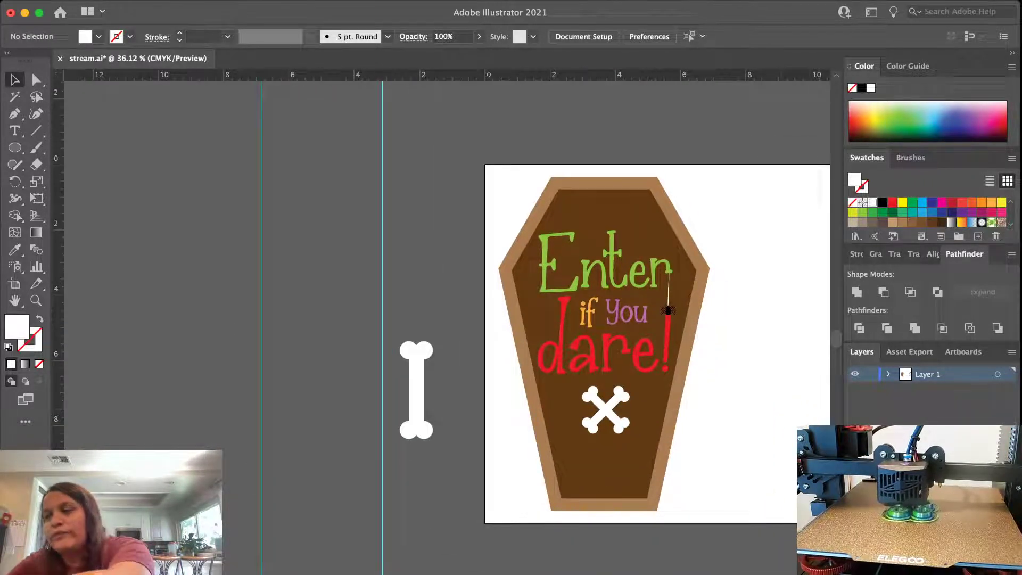
scroll(657, 354, right, 2)
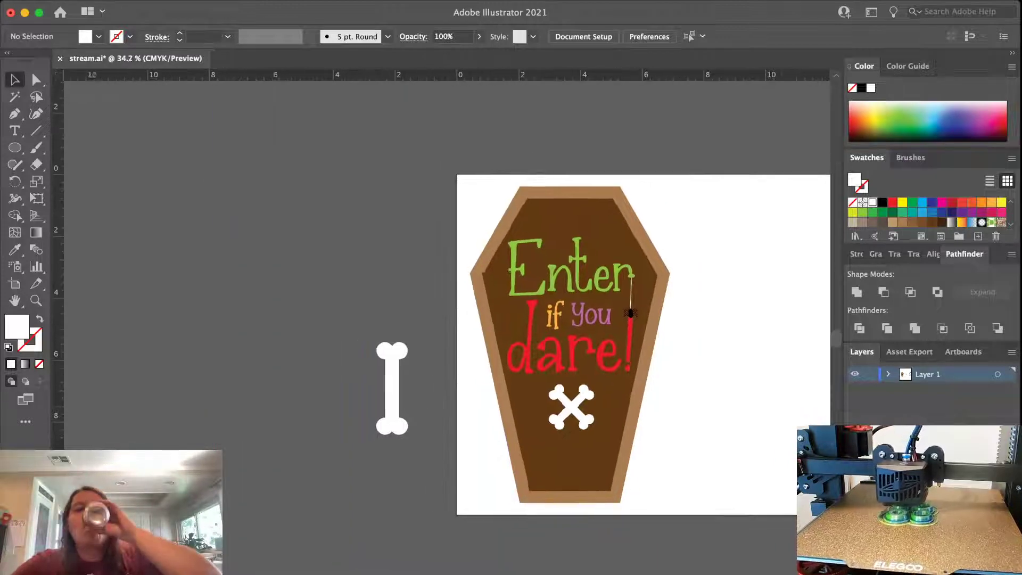
scroll(657, 354, down, 3)
scroll(447, 328, right, 5)
scroll(447, 327, up, 1)
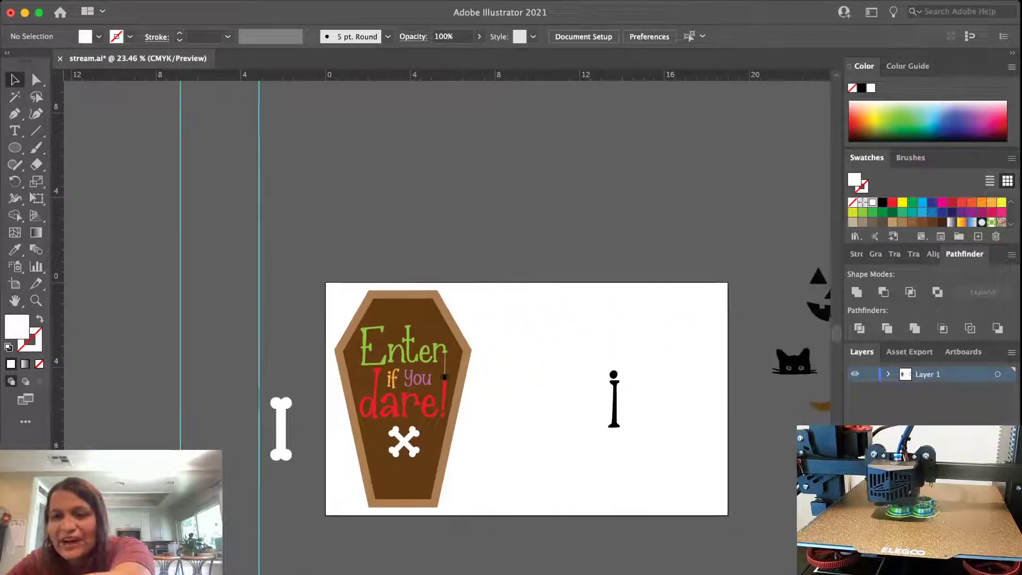
scroll(447, 328, up, 1)
scroll(448, 328, right, 4)
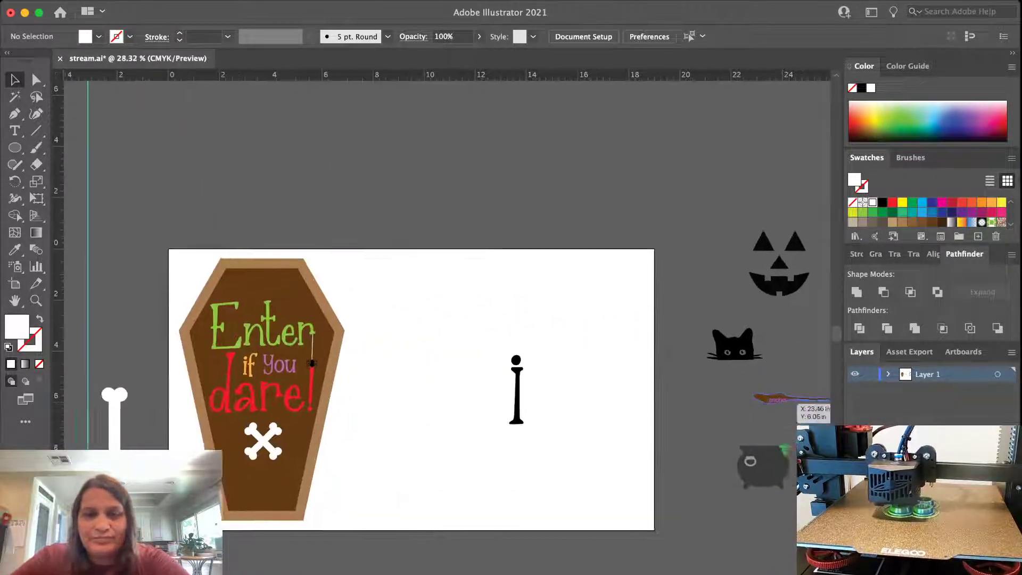
scroll(786, 407, up, 4)
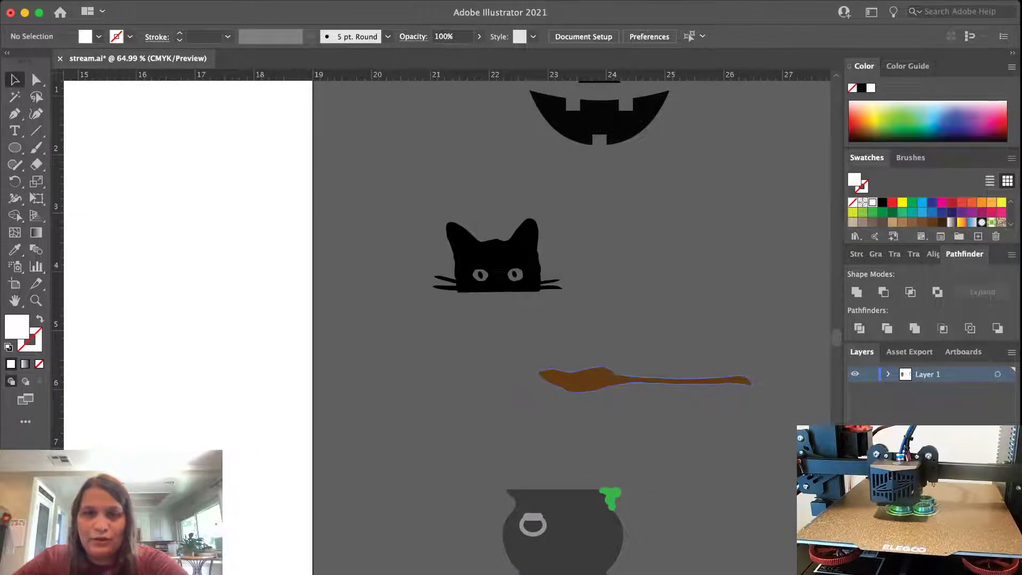
scroll(538, 251, up, 5)
scroll(537, 250, right, 1)
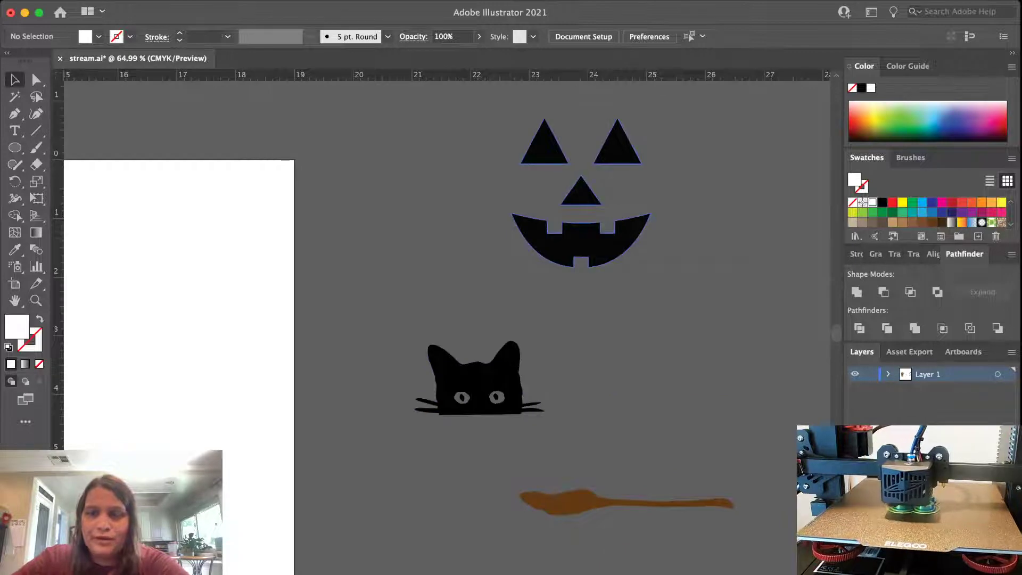
scroll(407, 317, down, 2)
scroll(448, 319, left, 10)
scroll(448, 320, down, 2)
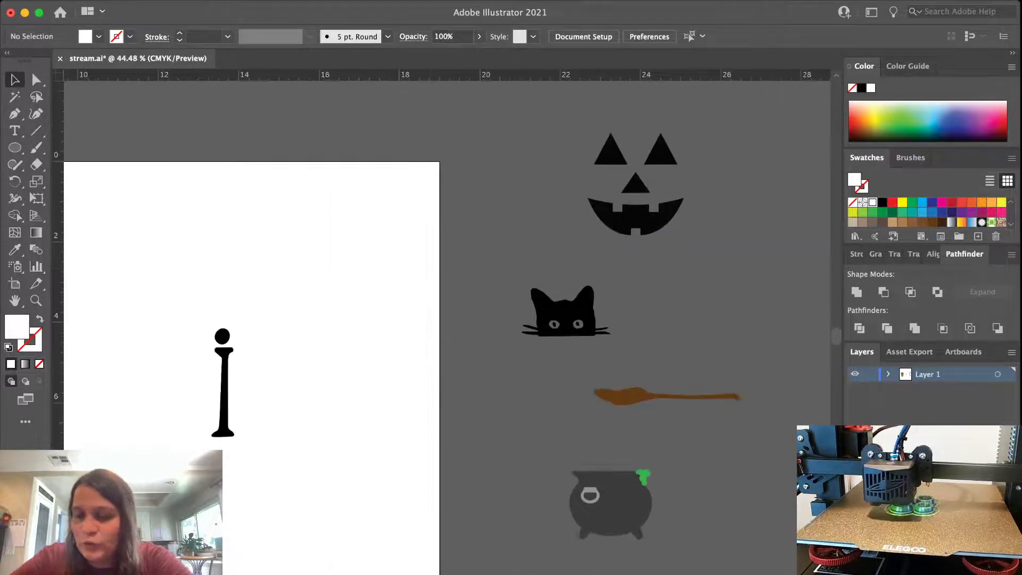
scroll(394, 315, left, 5)
scroll(394, 315, down, 1)
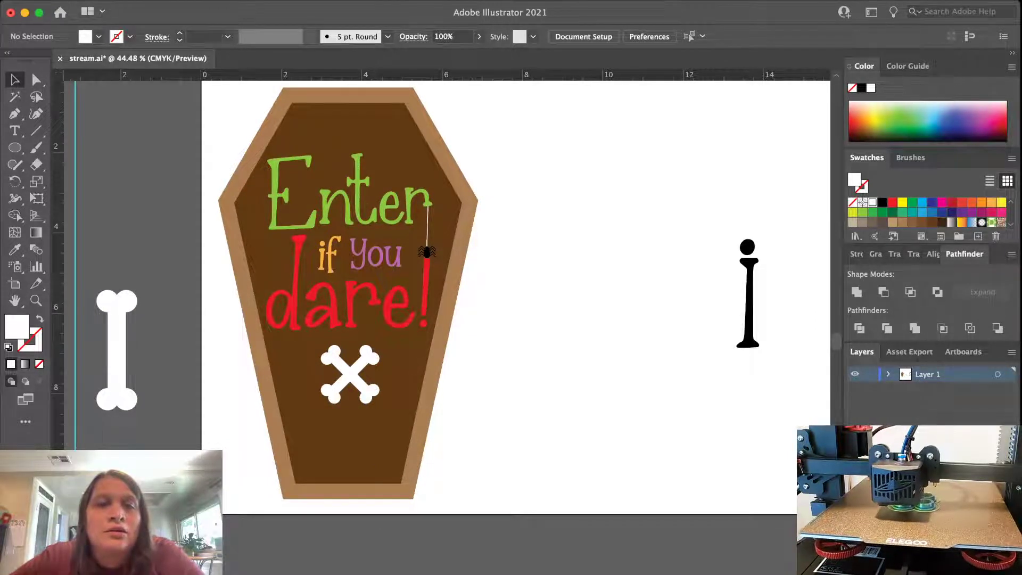
scroll(388, 319, up, 4)
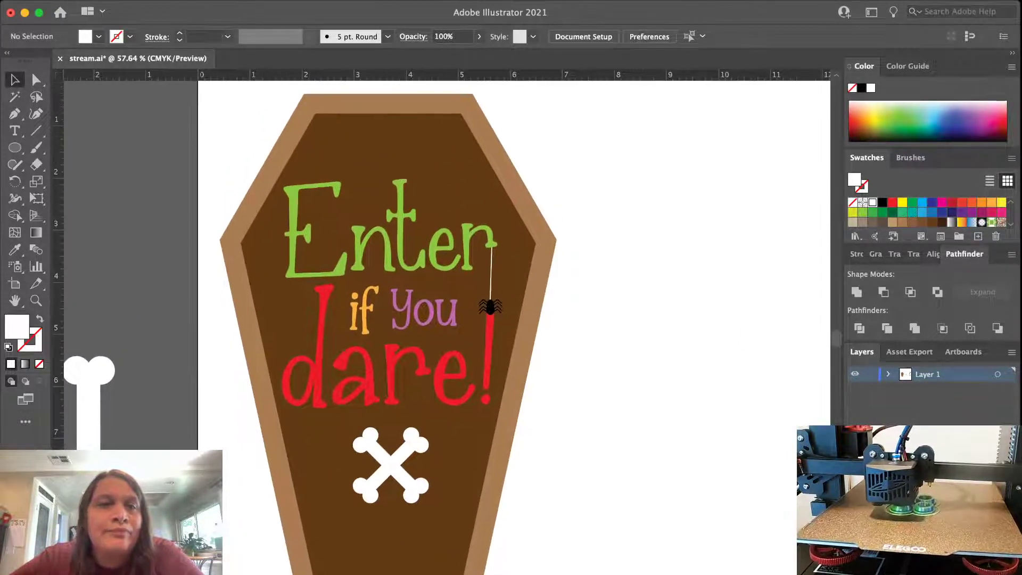
Draw a narrow vertical rectangle about 1 in wide over the coffin's full height, with a white outline and no fill
key(l)
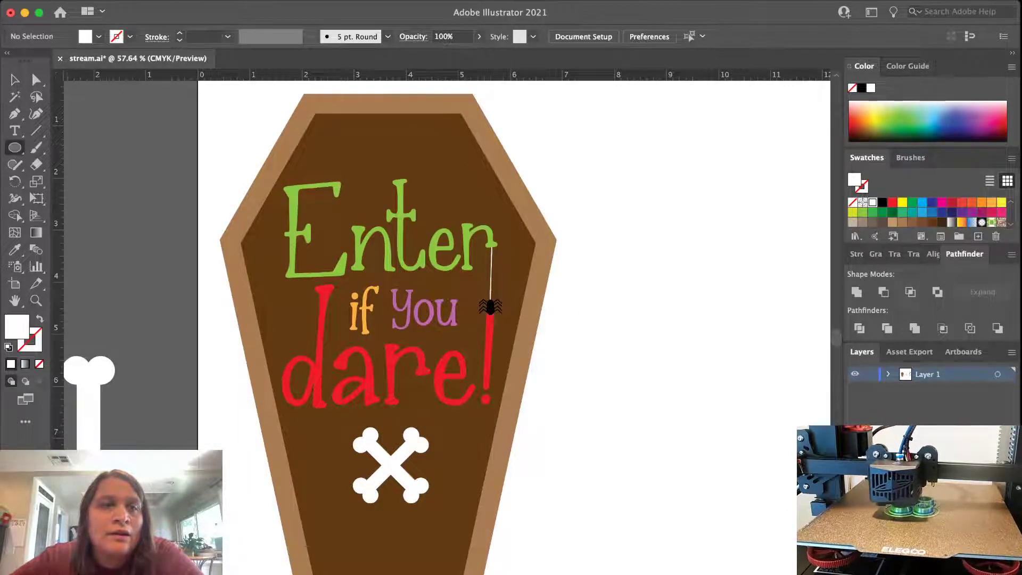
key(m)
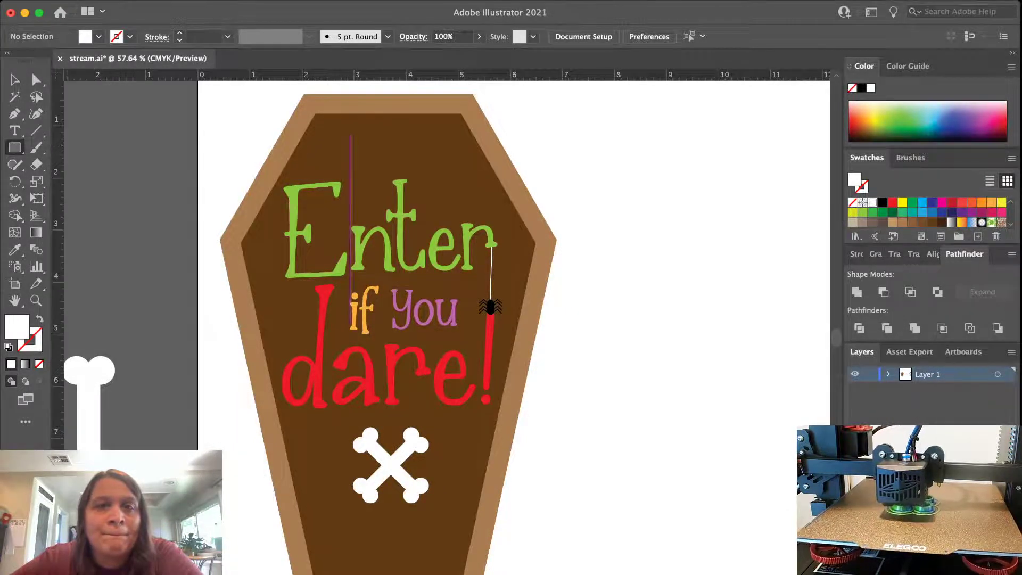
scroll(349, 136, down, 2)
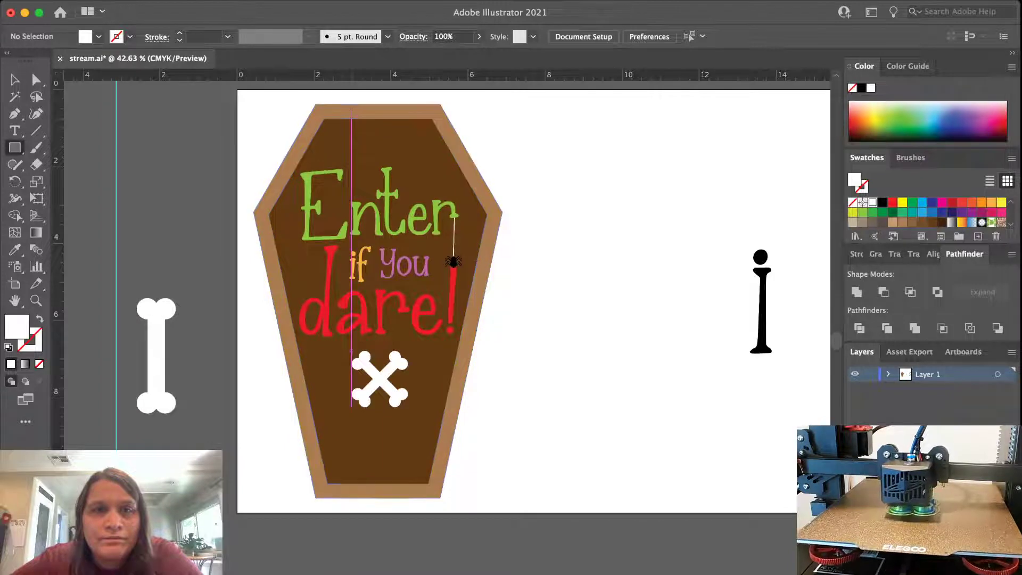
mouse_move(351, 104)
mouse_down()
mouse_move(375, 221)
mouse_move(389, 498)
mouse_up()
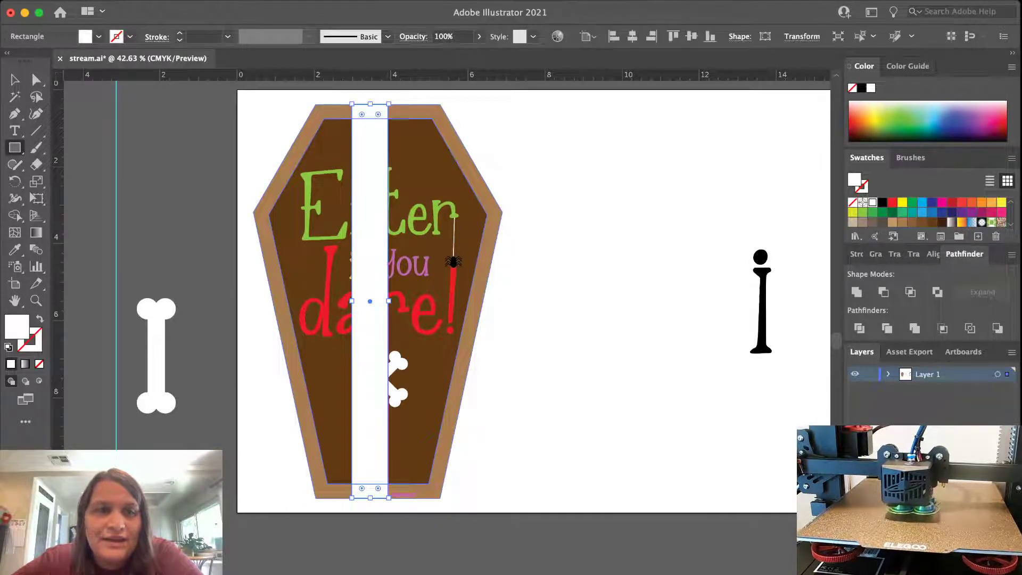
key(shift+x)
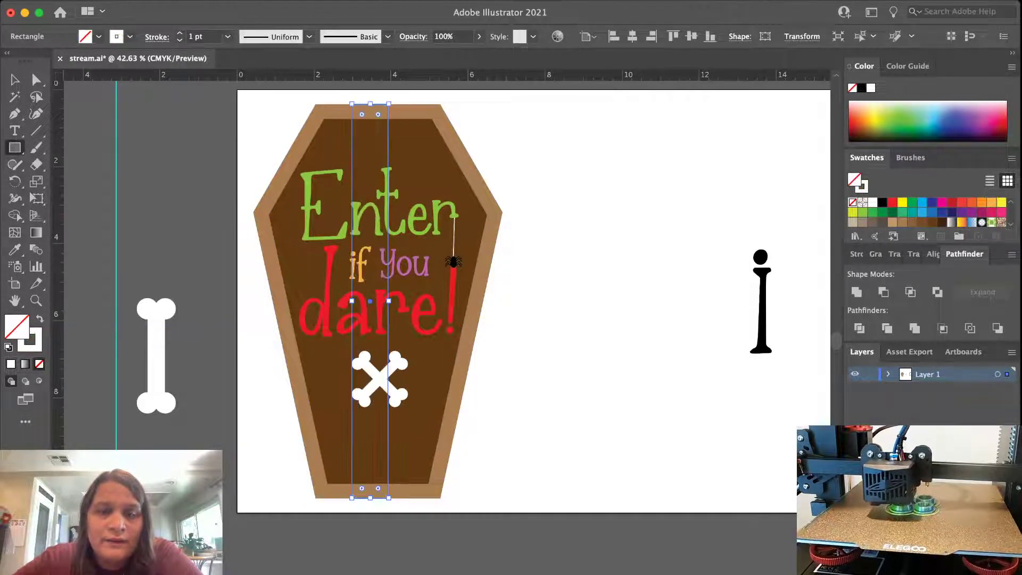
Colour the rectangle's outline with the light brown sampled from the coffin border and set its stroke to 2 pt
key(i)
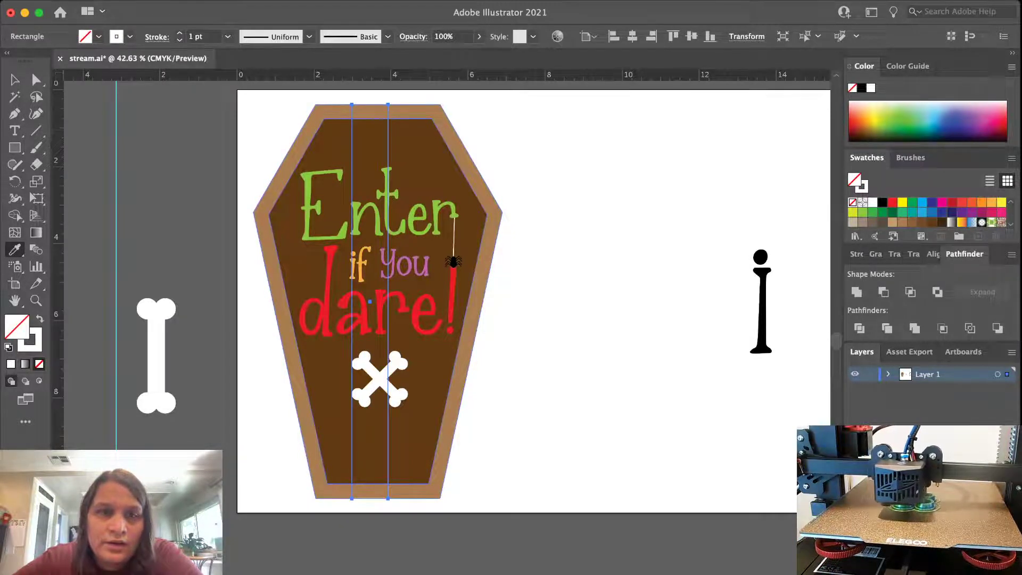
click(411, 491)
key(shift+x)
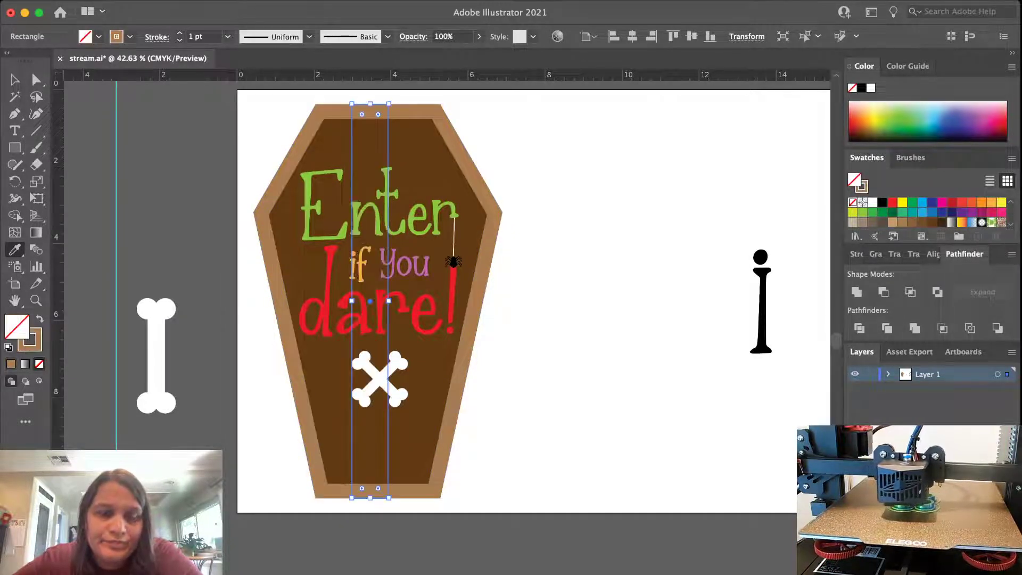
key(v)
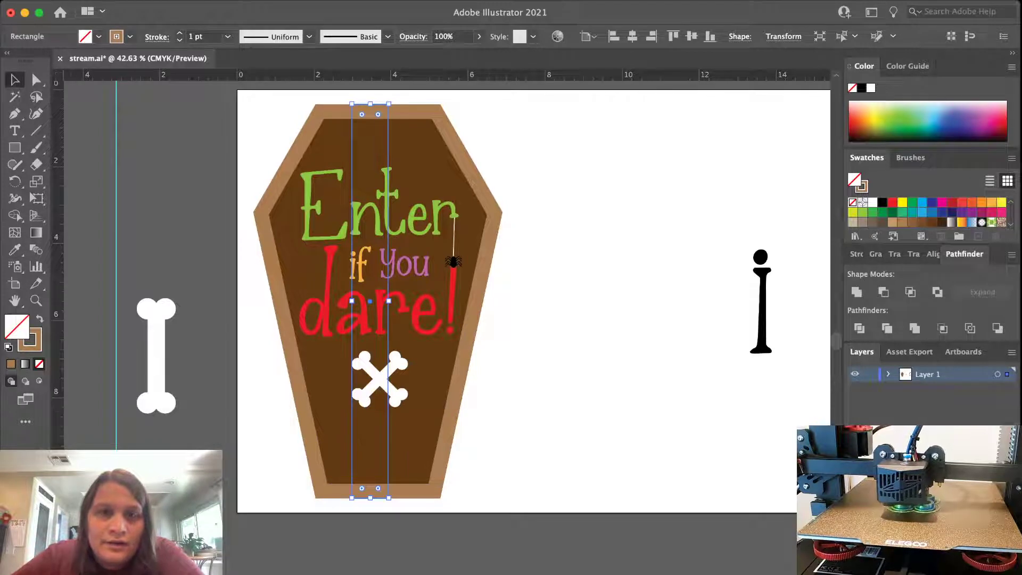
key(super+shift+a)
click(388, 441)
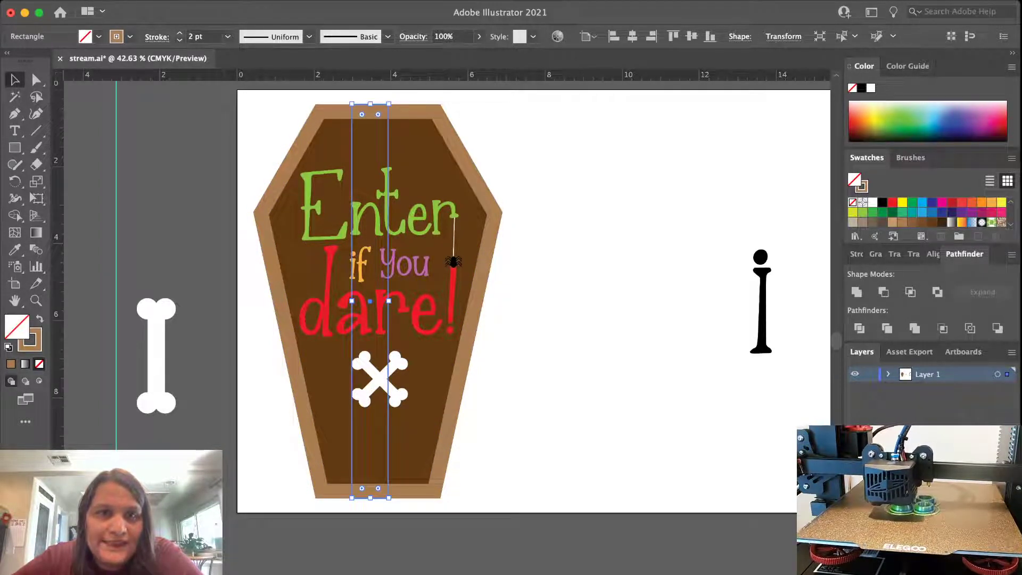
key(super+shift+a)
scroll(442, 400, up, 2)
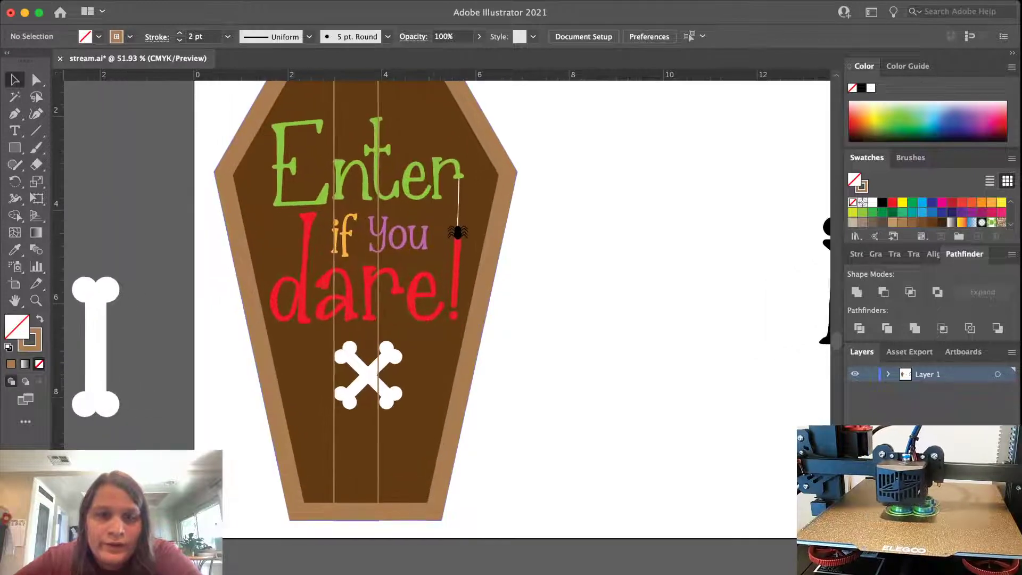
Duplicate the outlined plank rectangle across the coffin to make four in total, with the outer ones reaching past its lower sides
click(377, 436)
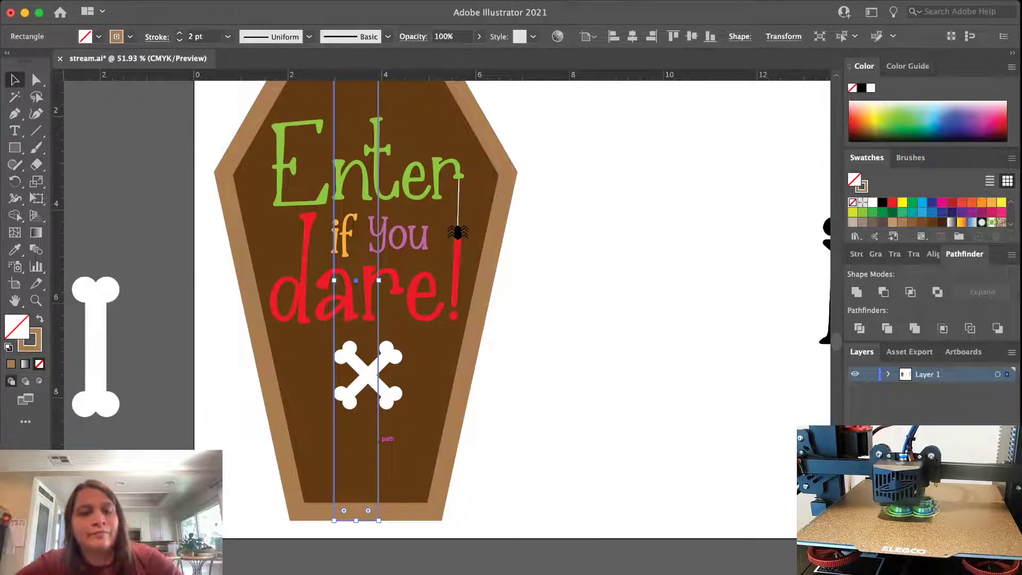
drag(379, 435, 480, 440)
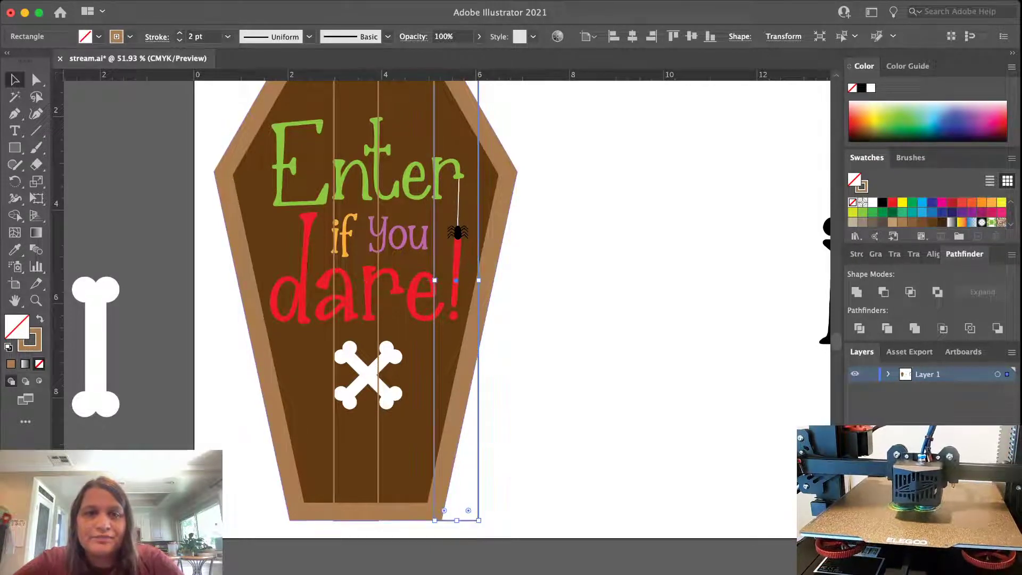
double_click(379, 437)
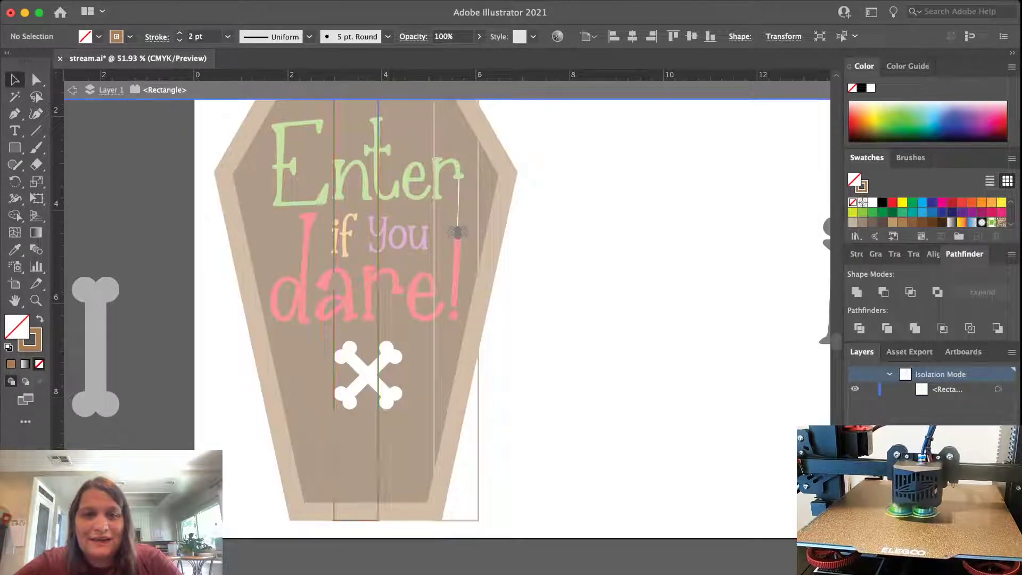
key(Escape)
drag(372, 455, 267, 463)
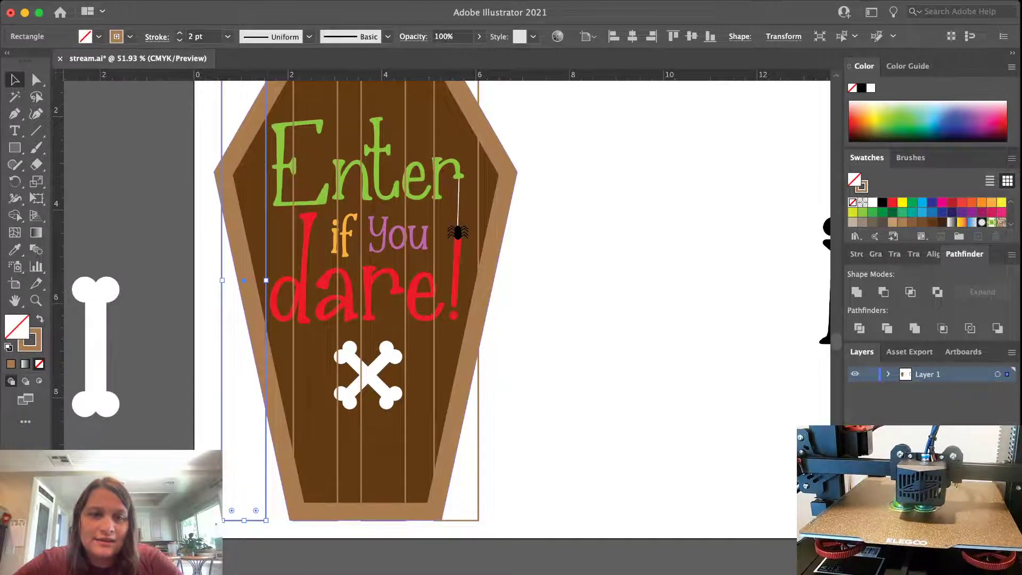
Distribute the four plank rectangles evenly by their horizontal centres and group them
shift+click(300, 387)
shift+click(362, 399)
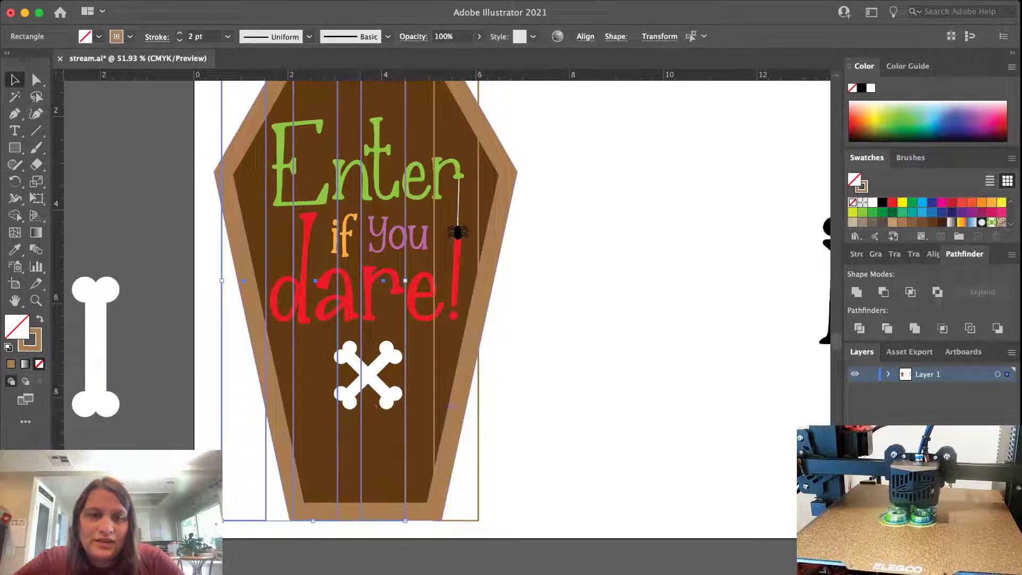
shift+click(434, 396)
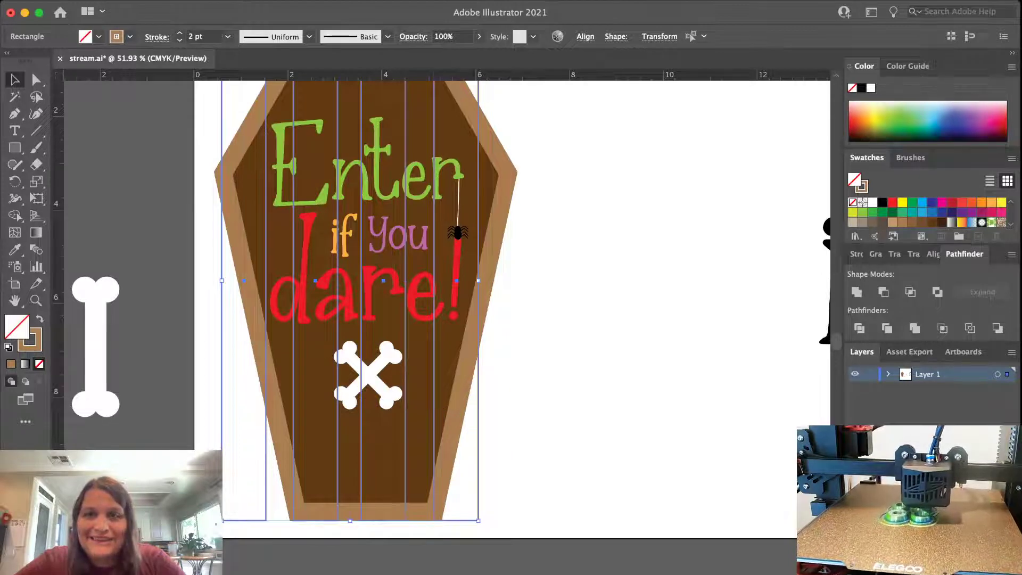
click(933, 254)
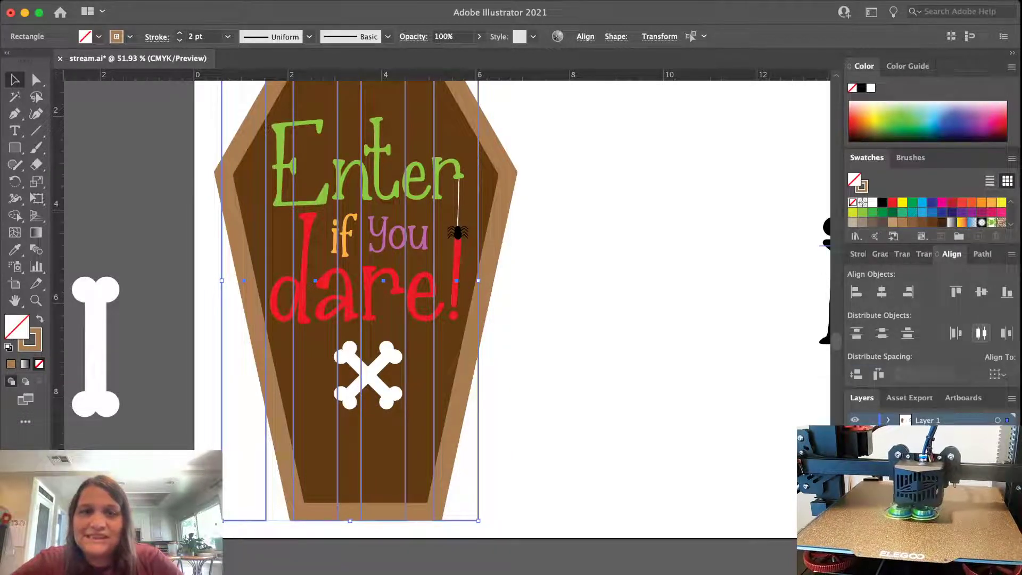
click(982, 333)
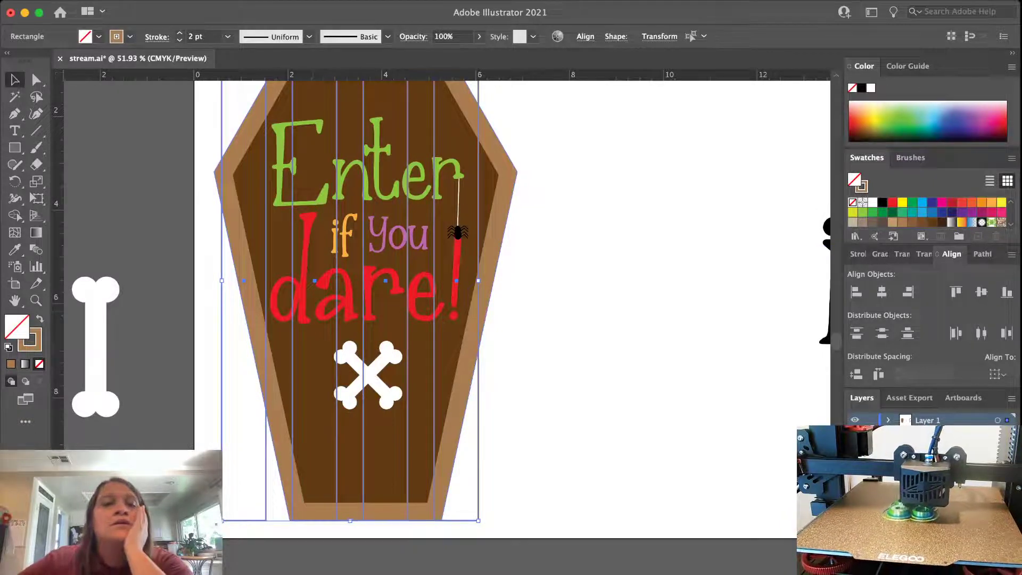
scroll(294, 289, down, 3)
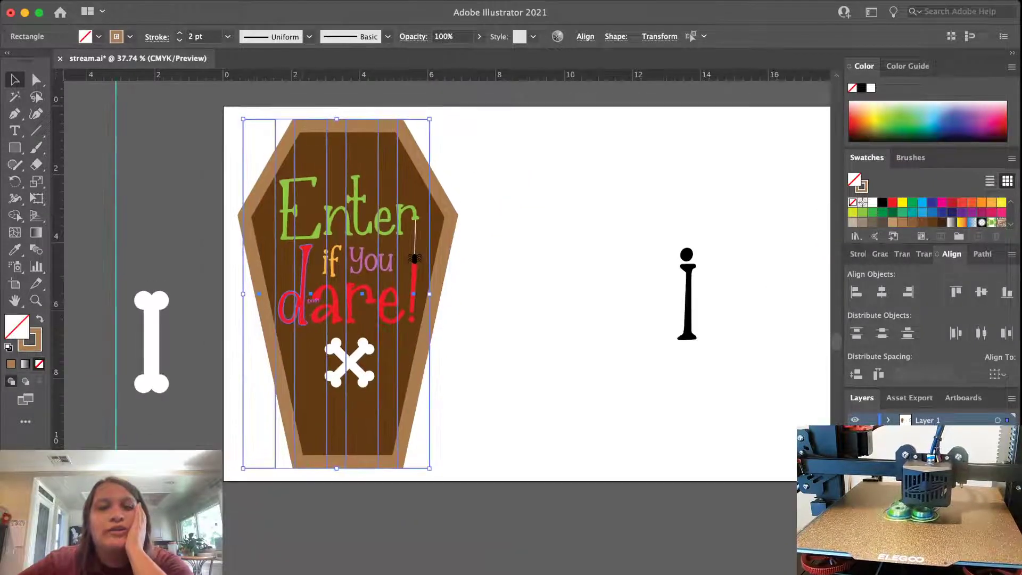
scroll(294, 289, up, 1)
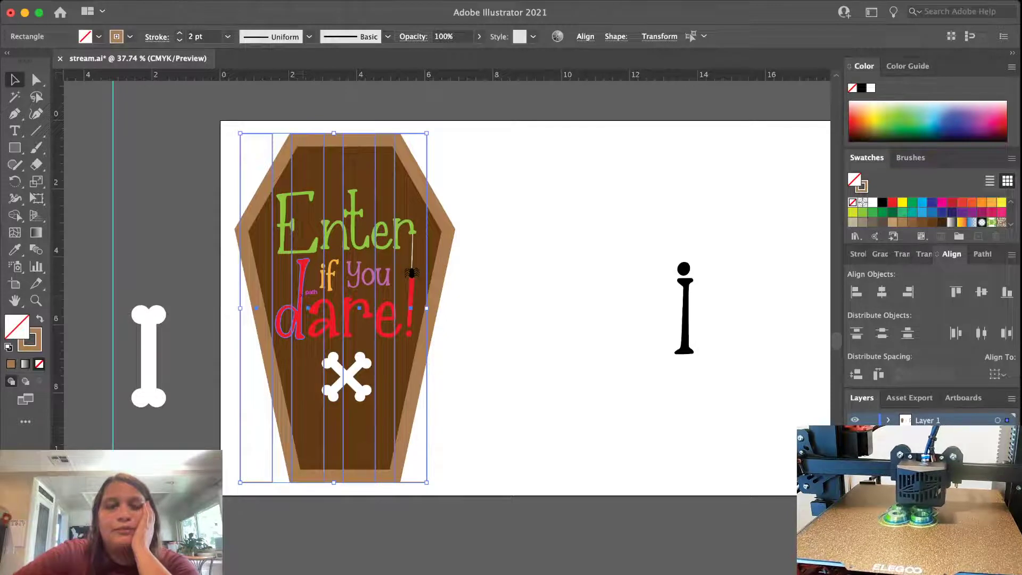
key(super+g)
key(super+shift+a)
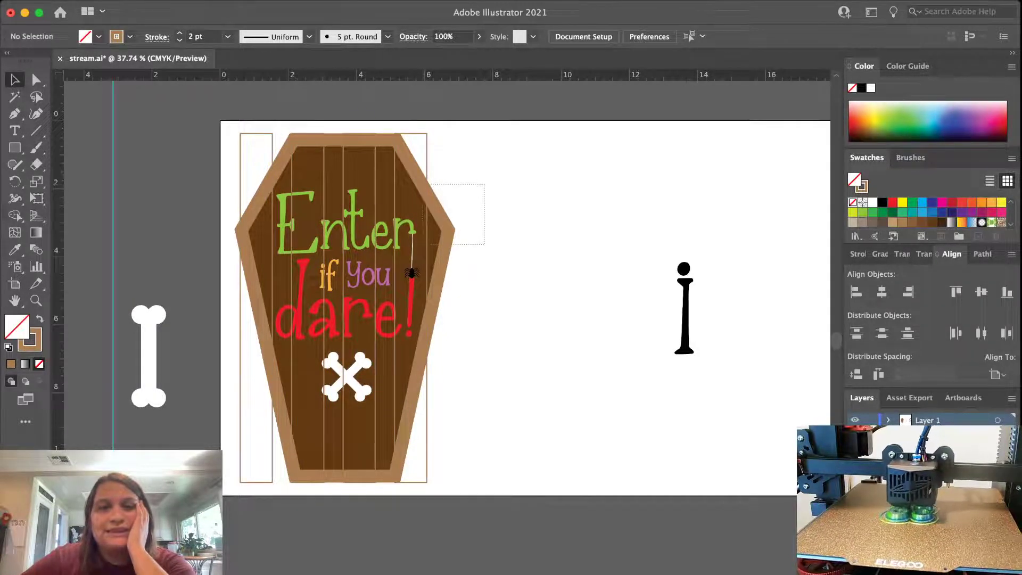
Centre the plank group and the coffin horizontally on each other, and nudge both slightly right beneath the lettering
key(super+a)
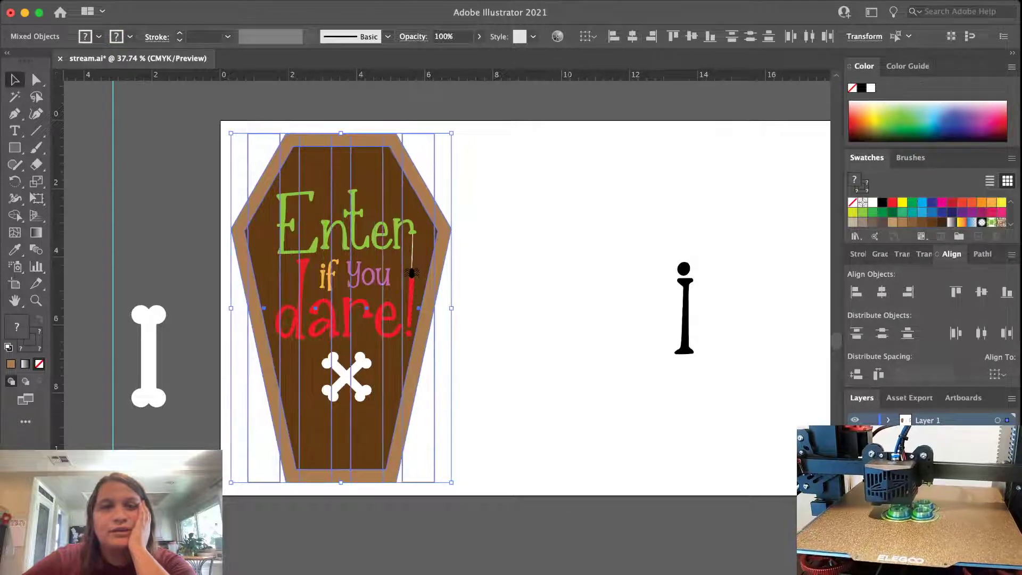
key(Right)
key(Right)
key(Right)
key(Right)
key(Right)
key(Right)
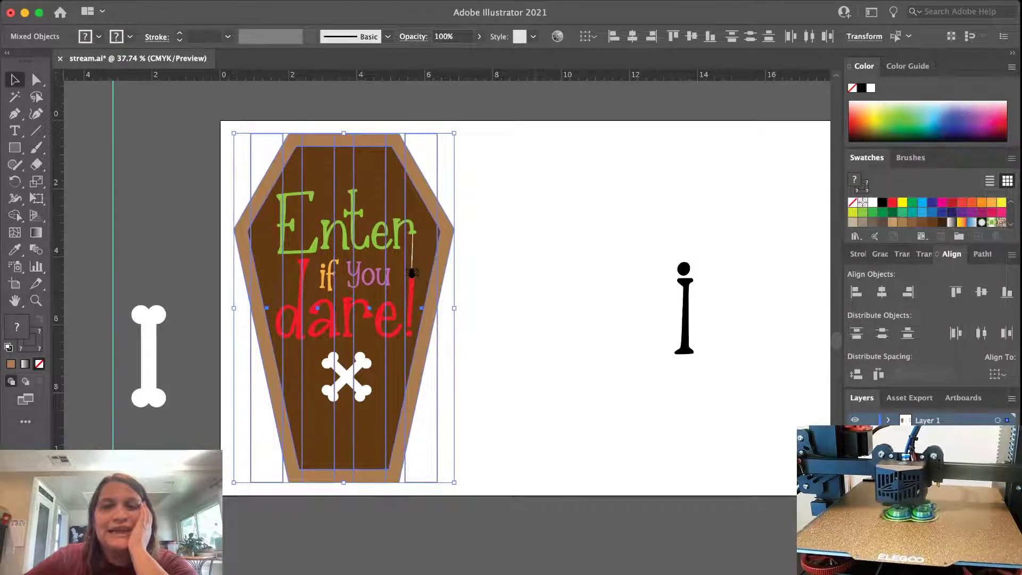
key(super+shift+a)
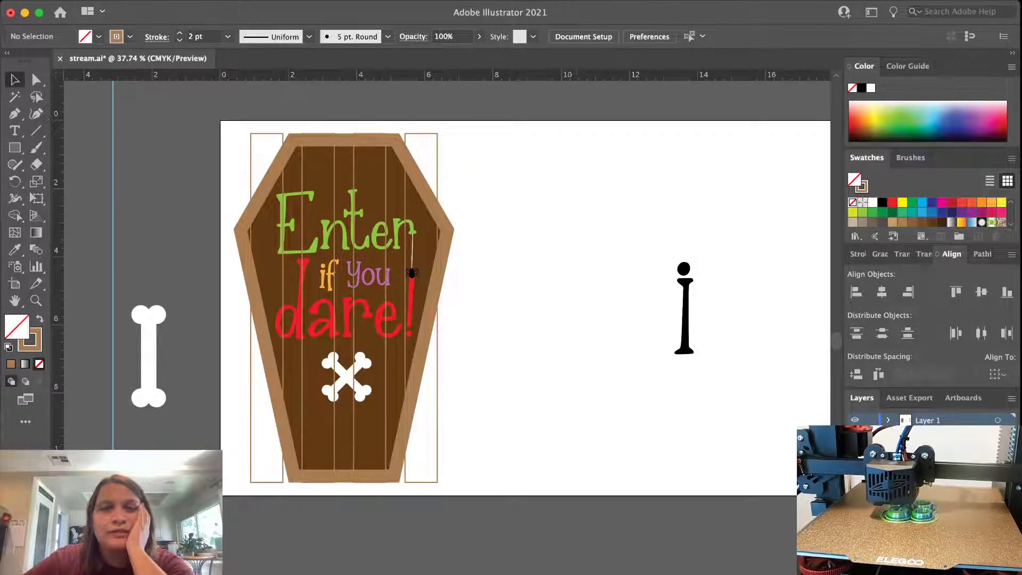
Take the light brown border off the coffin, leaving the dark brown shape and plank outlines in view
click(453, 229)
click(454, 229)
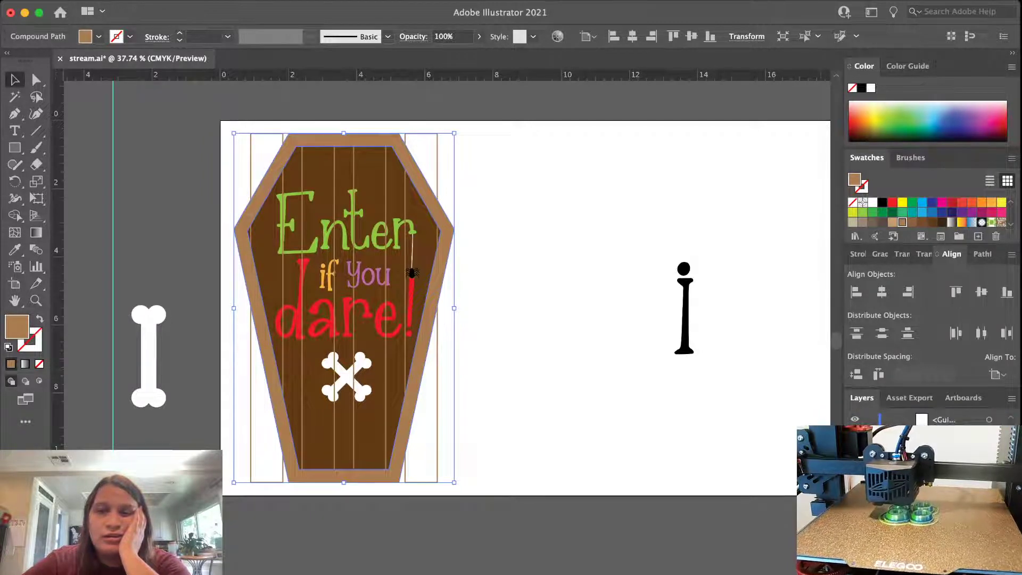
key(Delete)
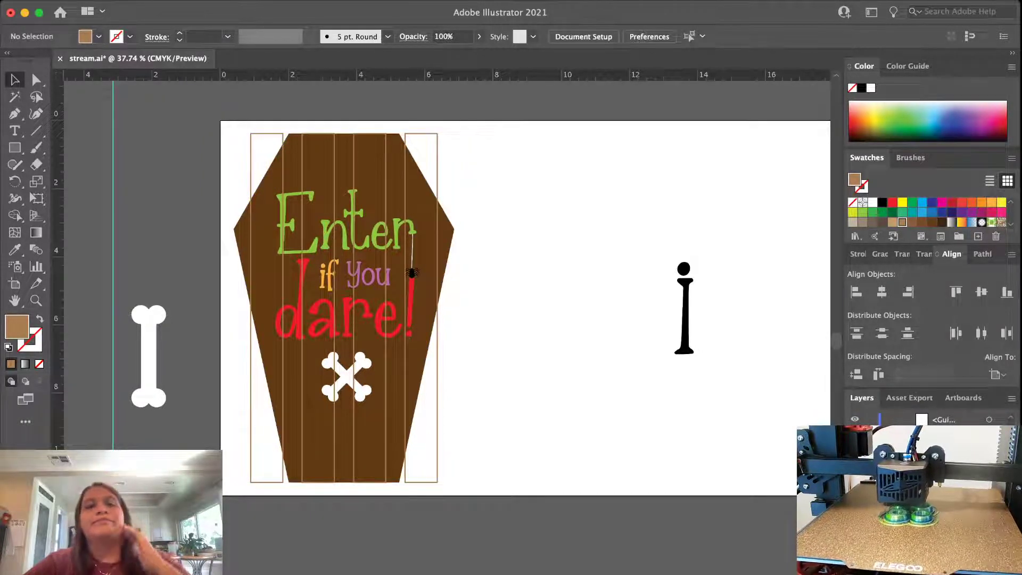
Swap the plank group's fill and stroke to make the planks solid light brown, and copy the coffin shape
scroll(571, 409, up, 3)
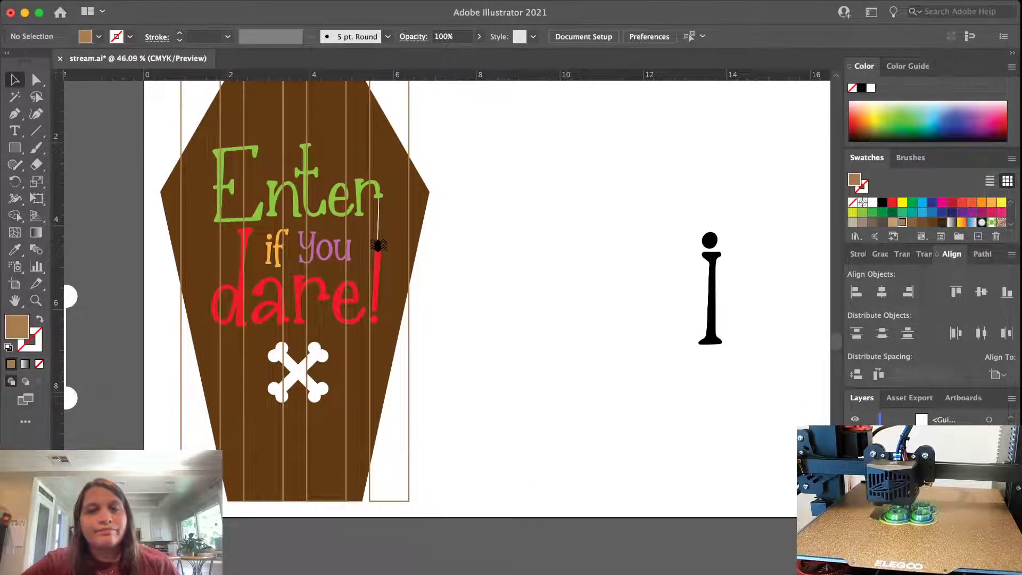
click(409, 415)
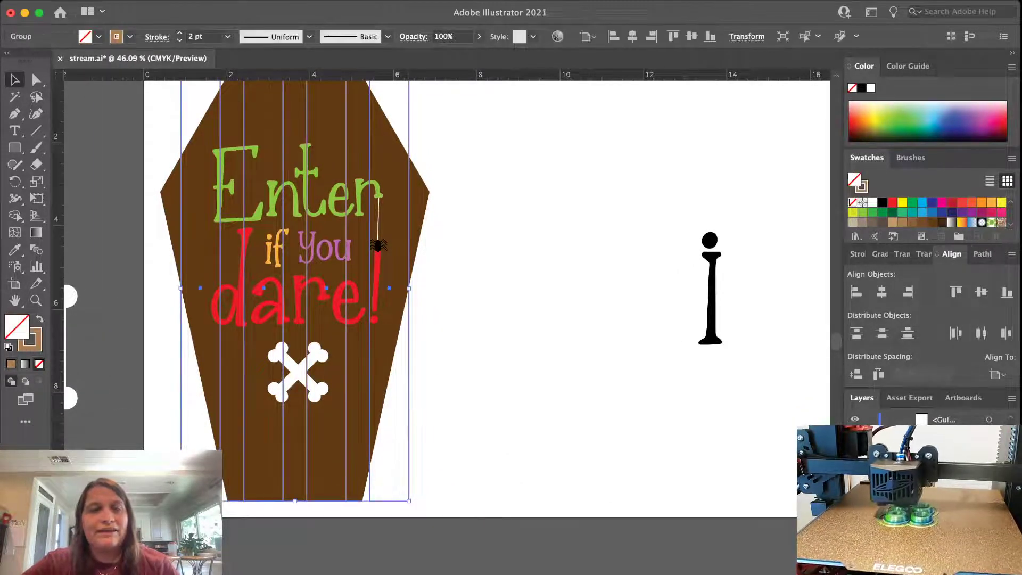
key(super+z)
key(super+z)
key(super+z)
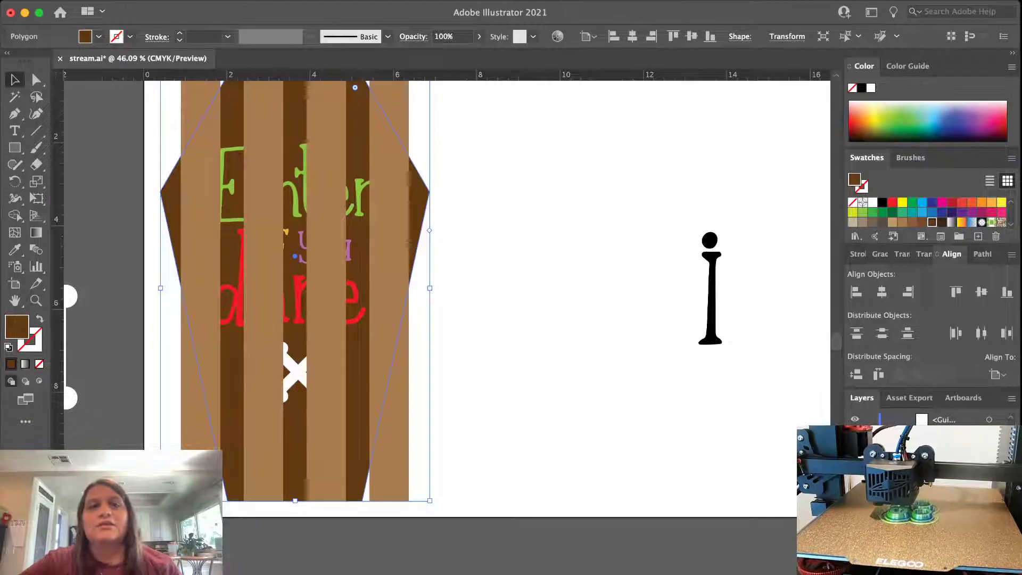
Cut the solid plank group out of the dark brown coffin shape with Minus Front
key(super+shift+a)
click(326, 453)
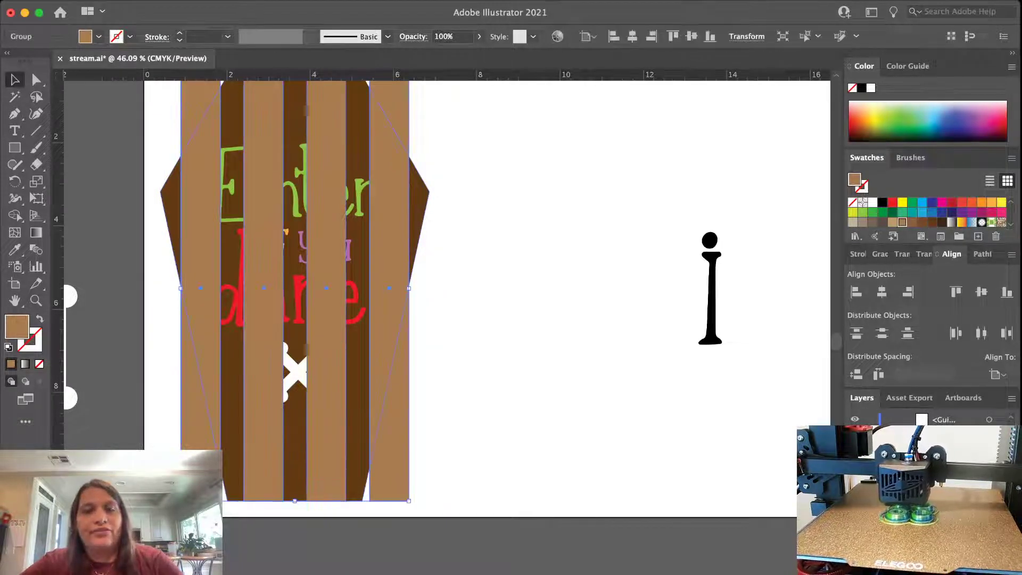
shift+click(354, 383)
click(982, 254)
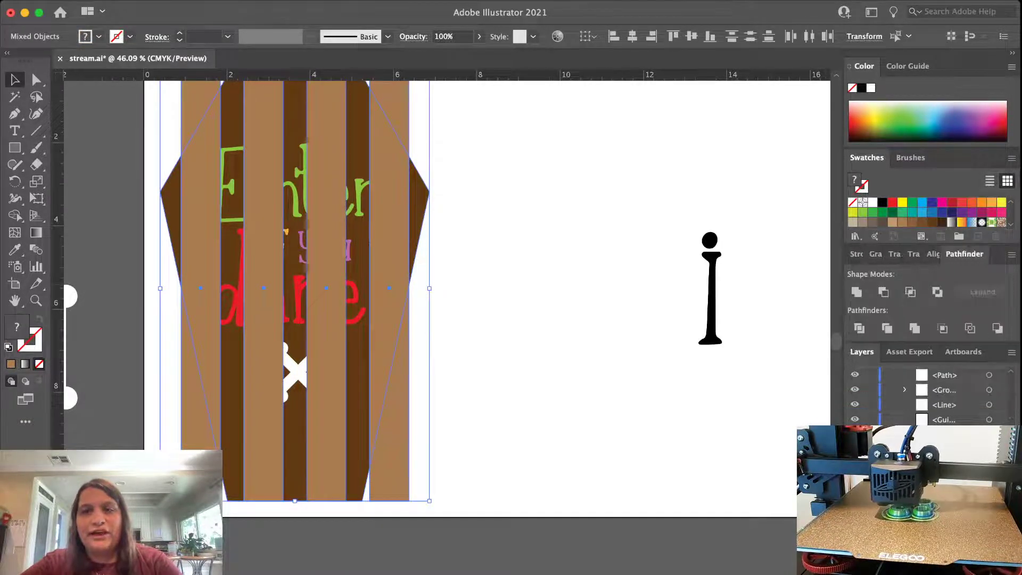
click(997, 328)
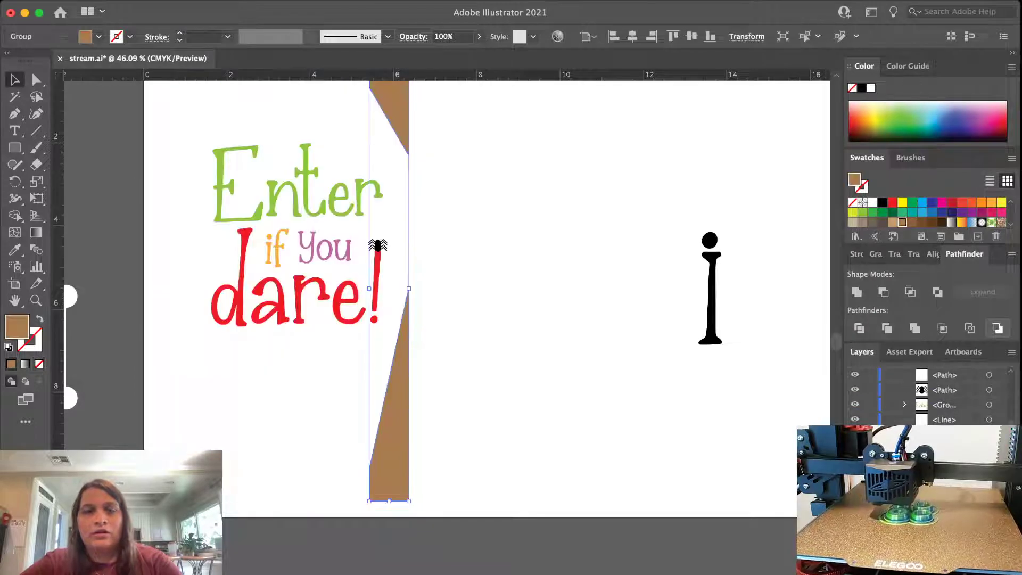
key(super+z)
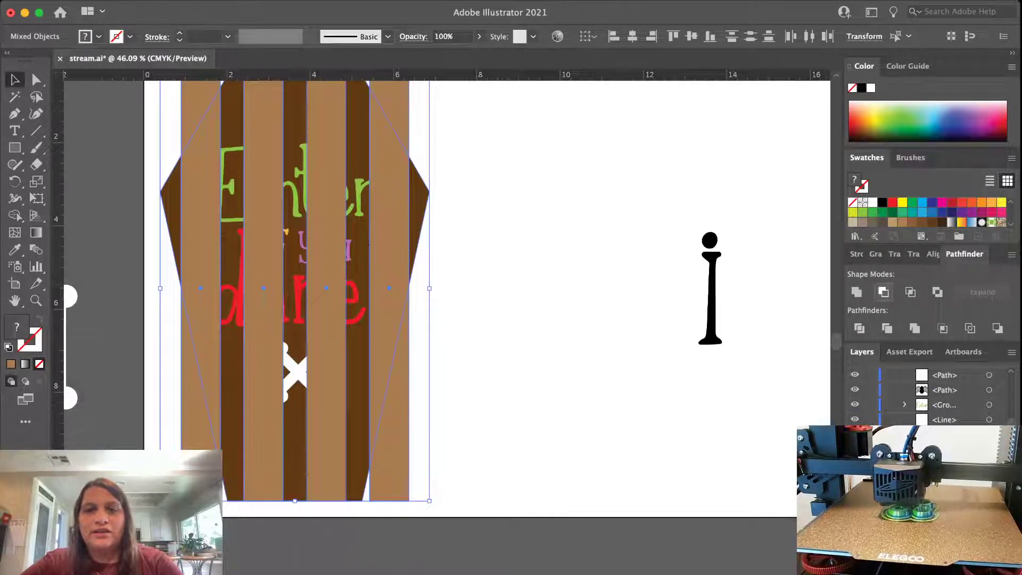
click(883, 292)
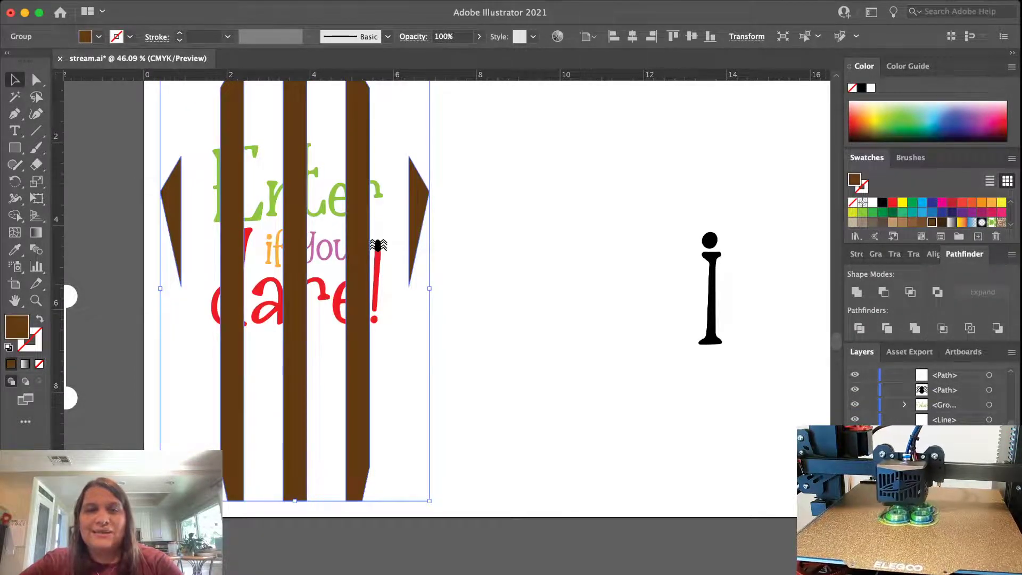
Paste the copied coffin shape in place, fill it with a light tan swatch and send it behind all artwork
scroll(603, 309, down, 2)
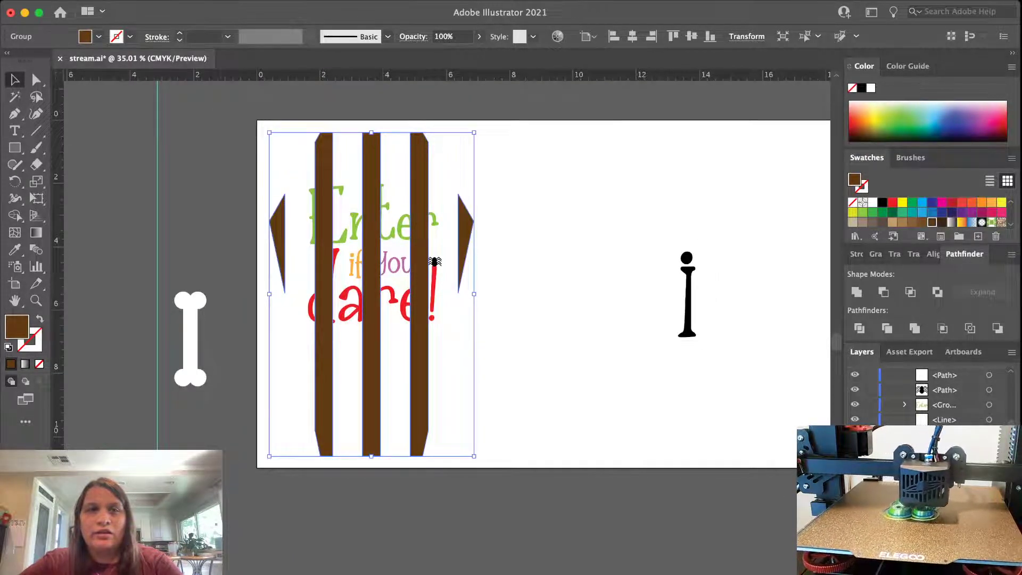
key(super+f)
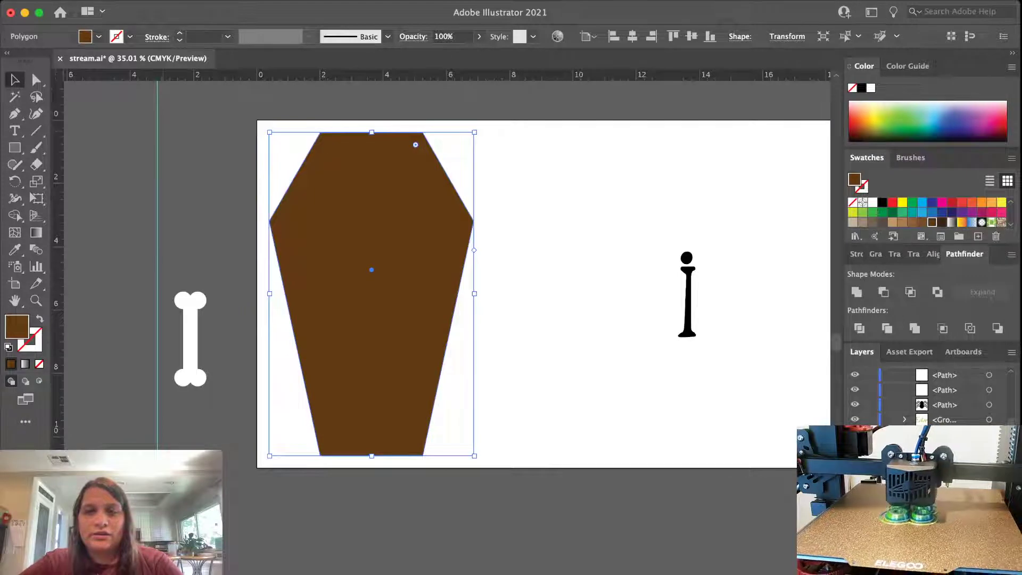
click(892, 222)
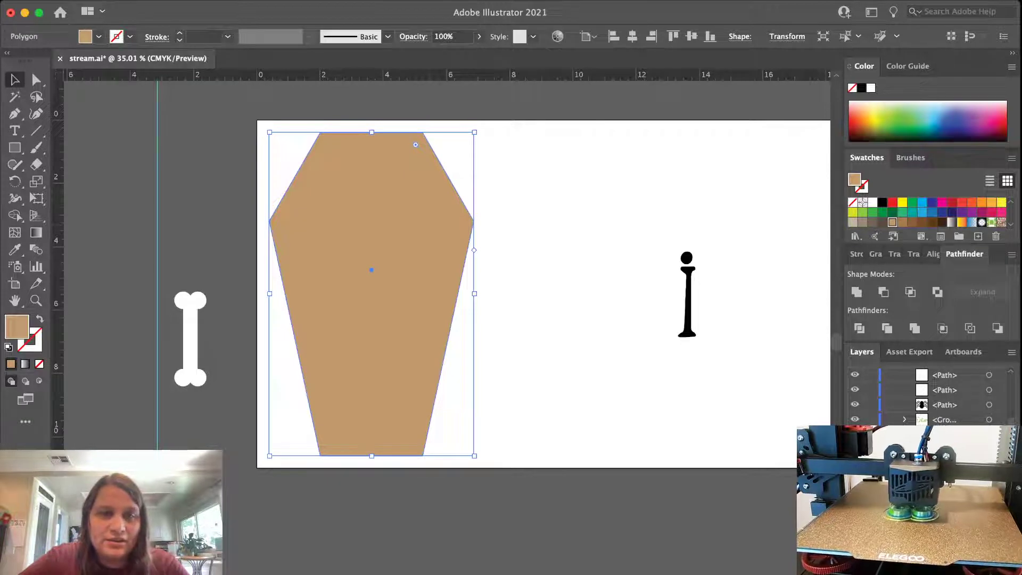
key(super+shift+bracketleft)
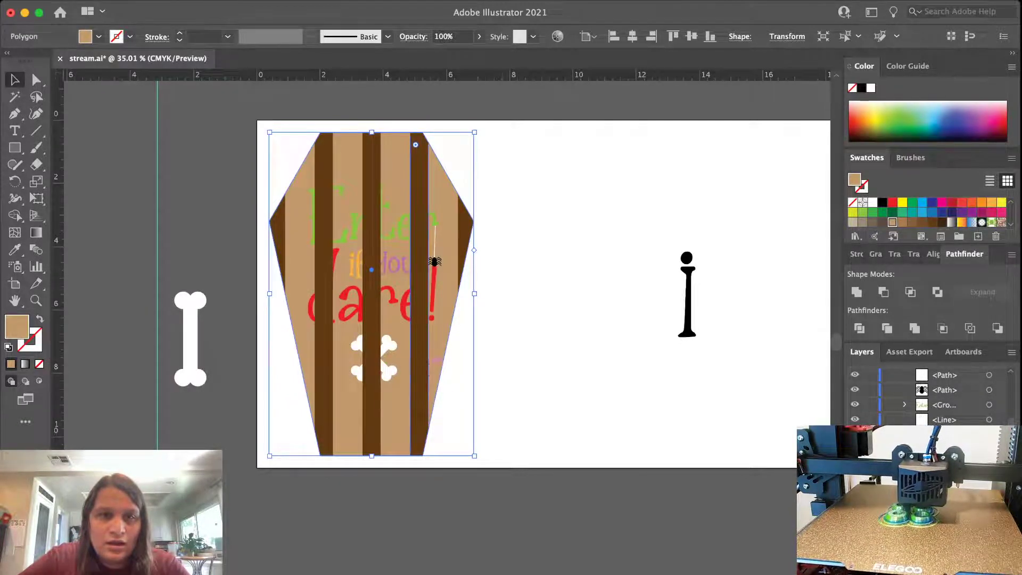
Turn the cut coffin strips into unfilled dark brown 1 pt outlines and bring back the coffin's border
click(522, 298)
click(324, 346)
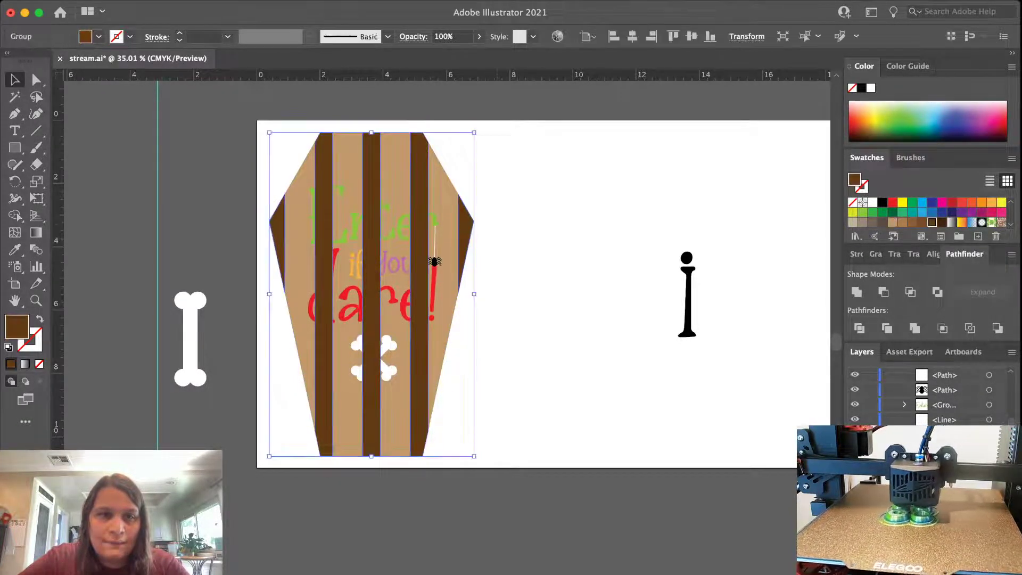
key(shift+x)
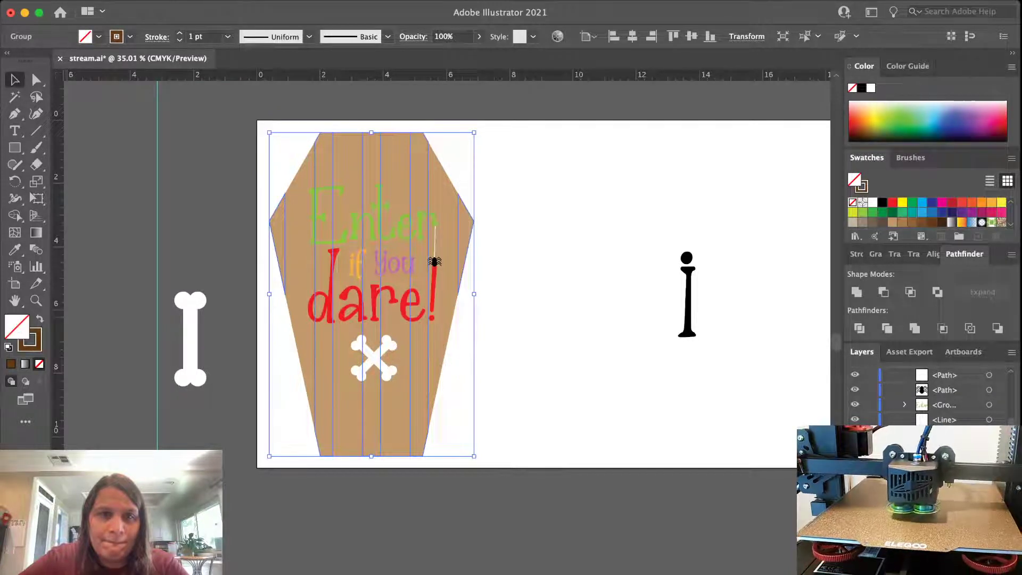
key(super+shift+a)
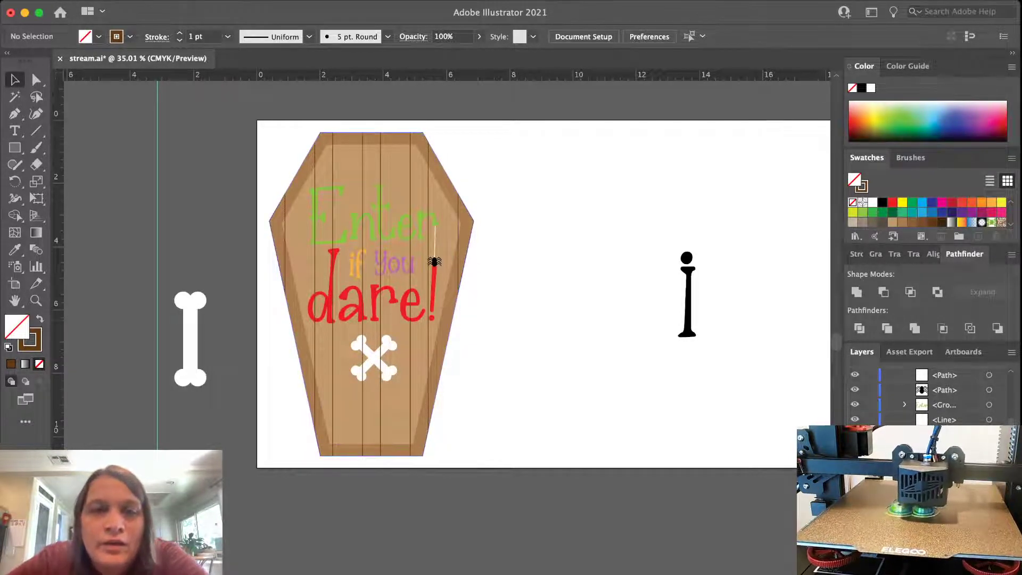
Fill the tan coffin back shape with a medium brown swatch
click(396, 405)
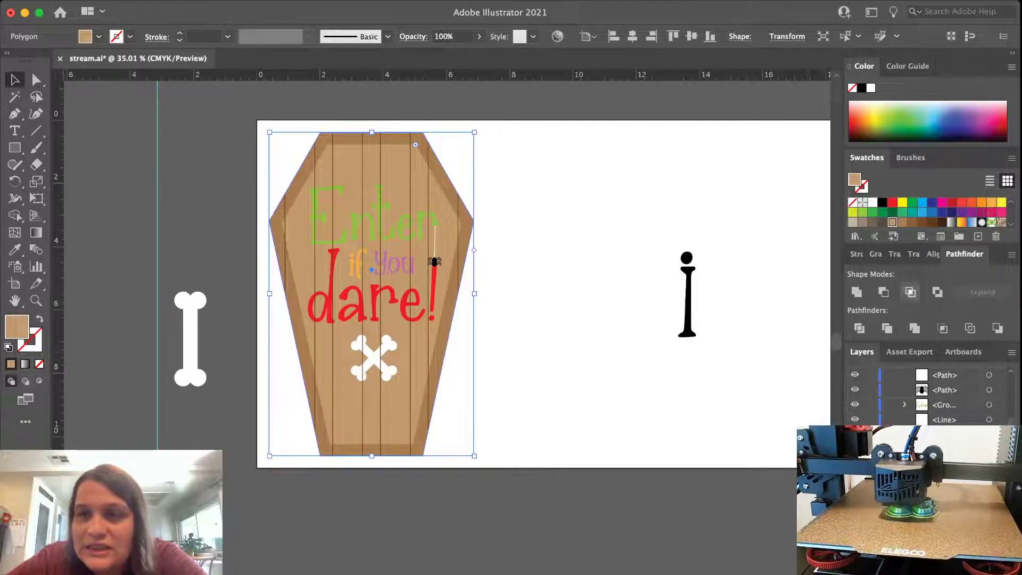
click(922, 222)
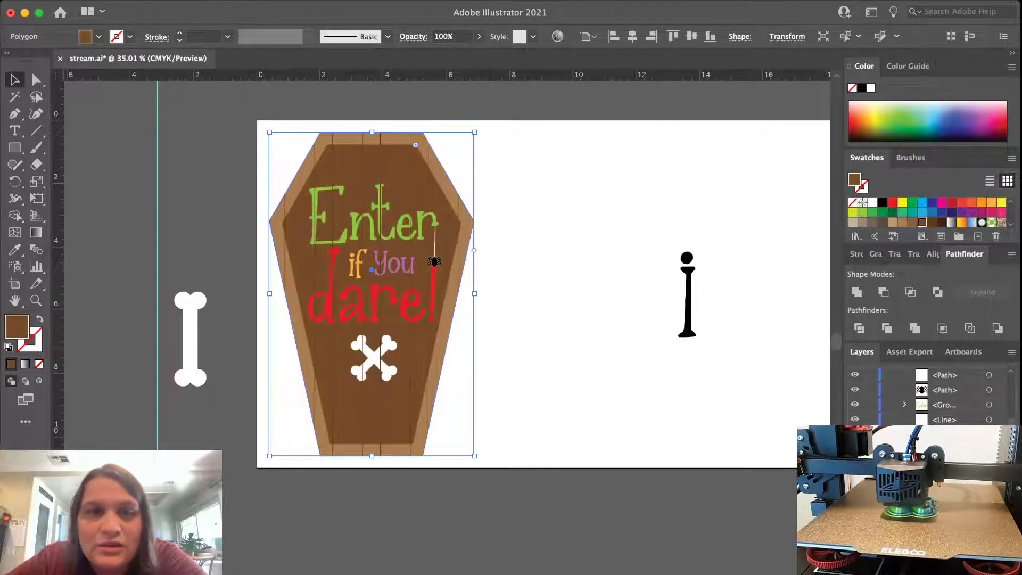
click(533, 245)
Bring the light brown coffin border to the front so it covers the ends of the plank lines
click(458, 250)
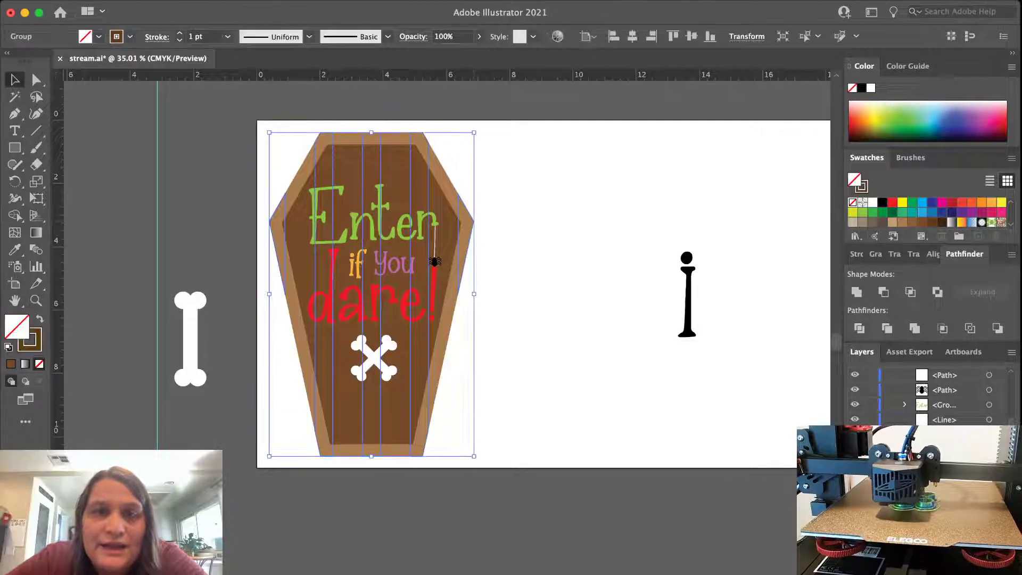
click(464, 250)
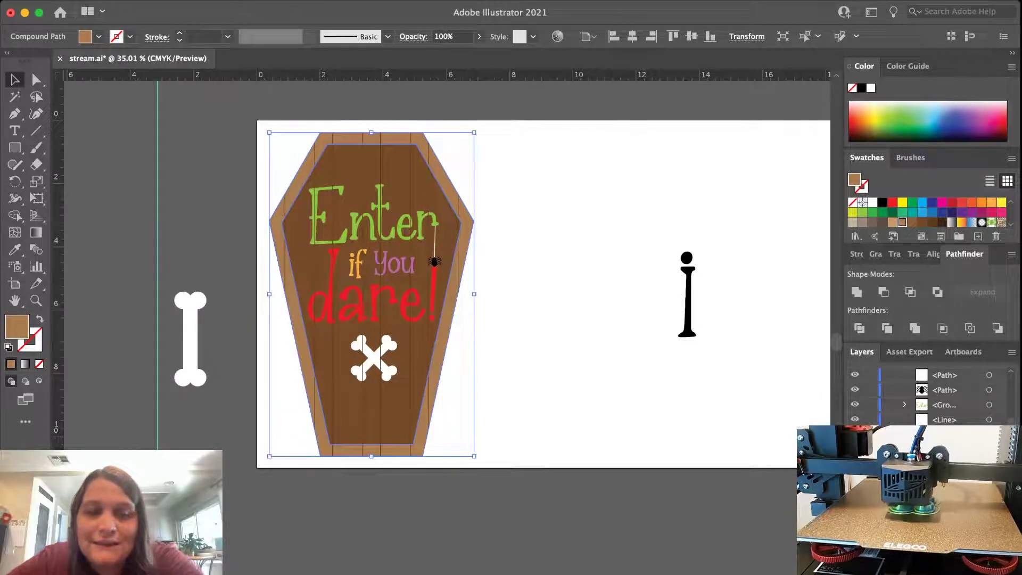
key(ctrl+shift+bracketright)
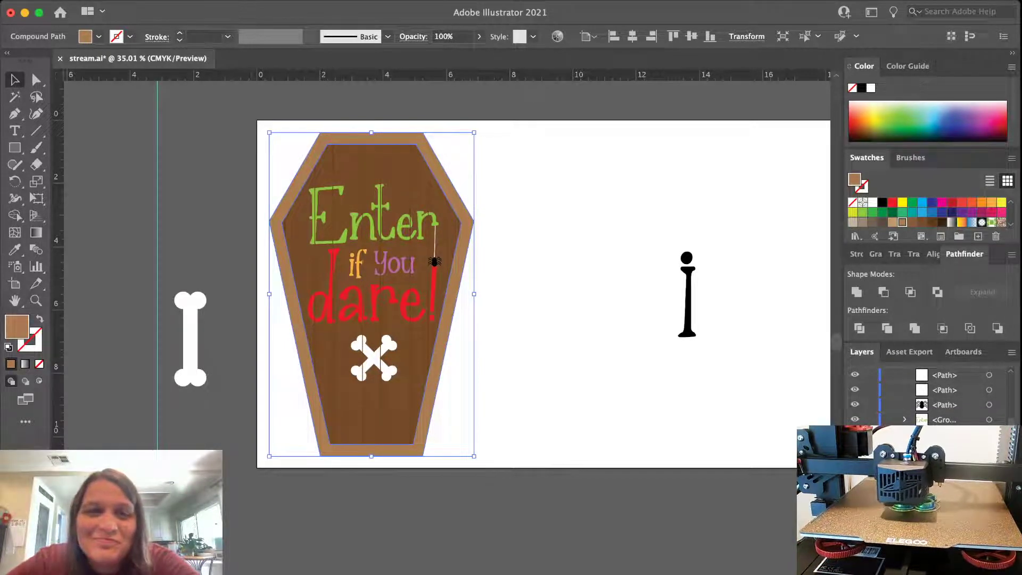
key(ctrl+shift+a)
scroll(478, 111, up, 3)
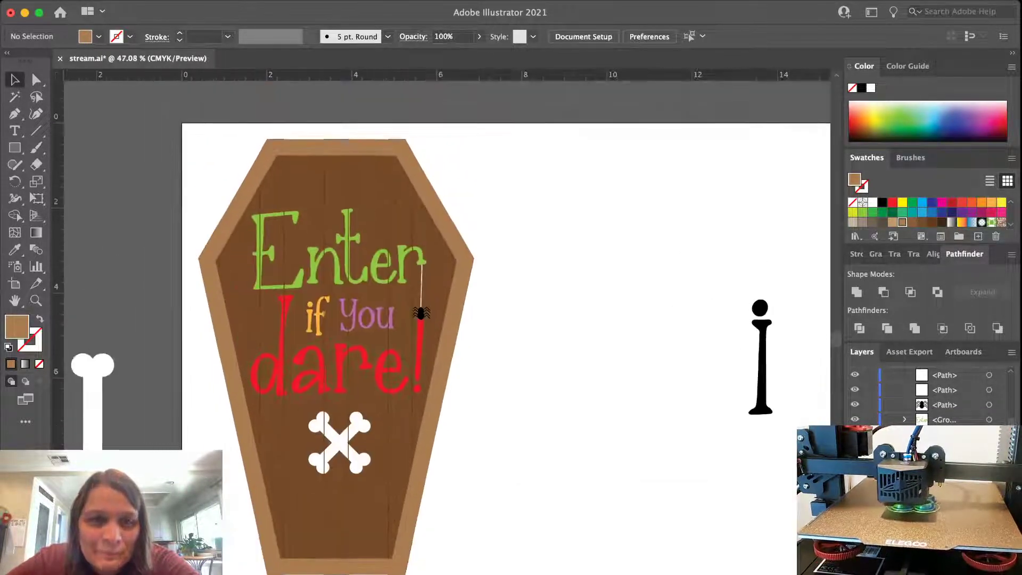
Send the plank line group backward until it lies behind the lettering and the crossbones
click(418, 232)
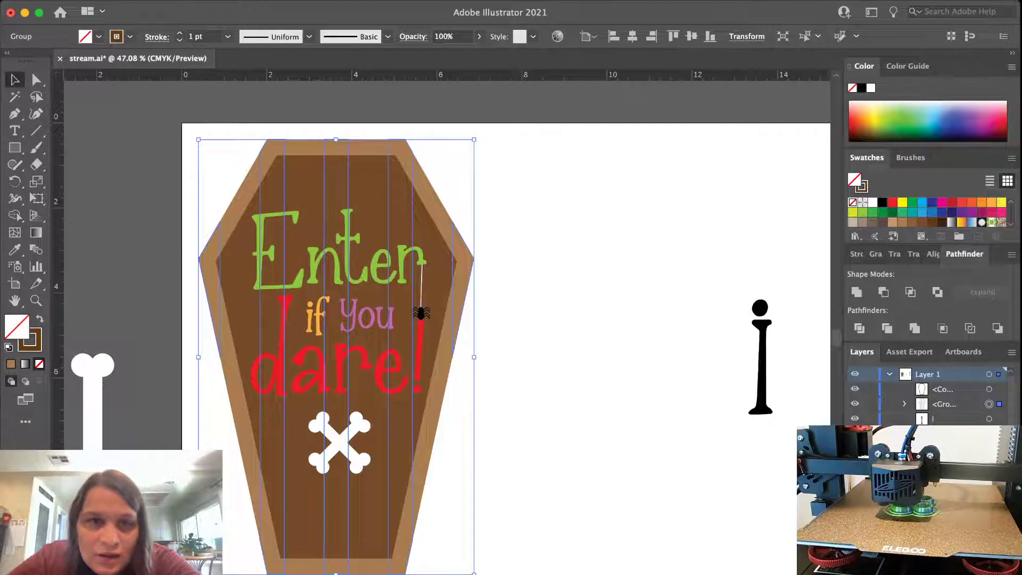
key(super+bracketleft)
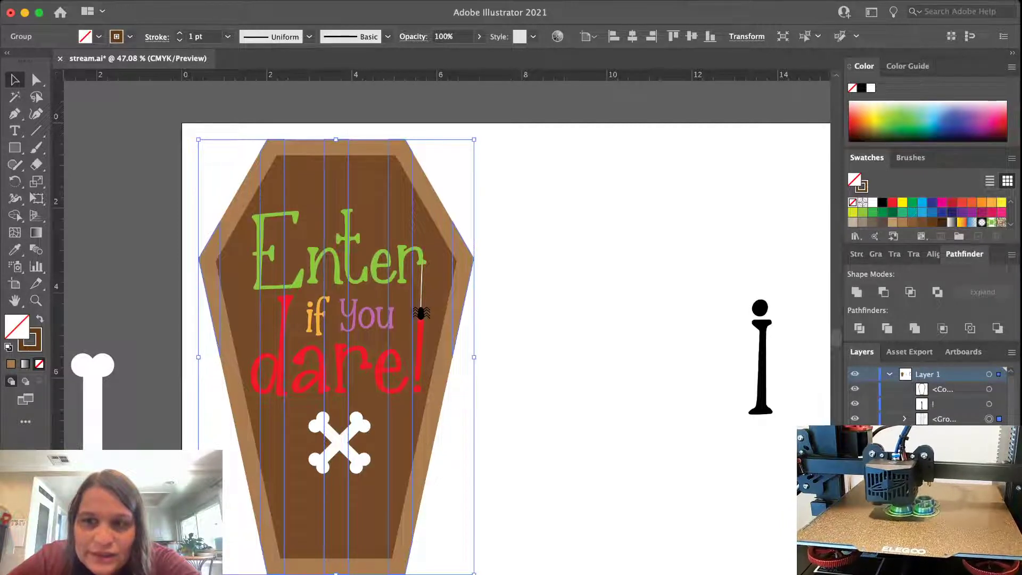
key(super+bracketleft)
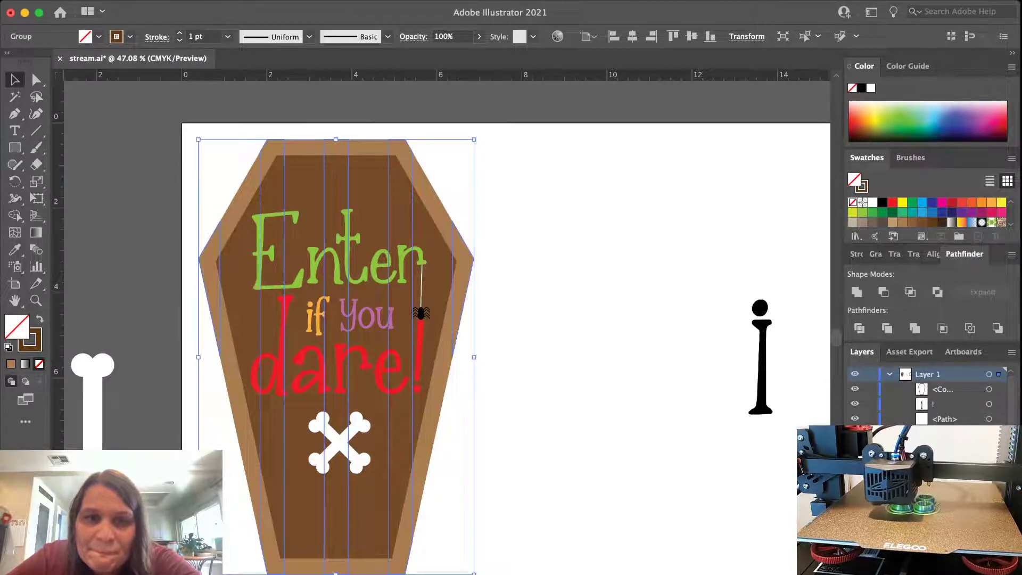
scroll(930, 397, down, 5)
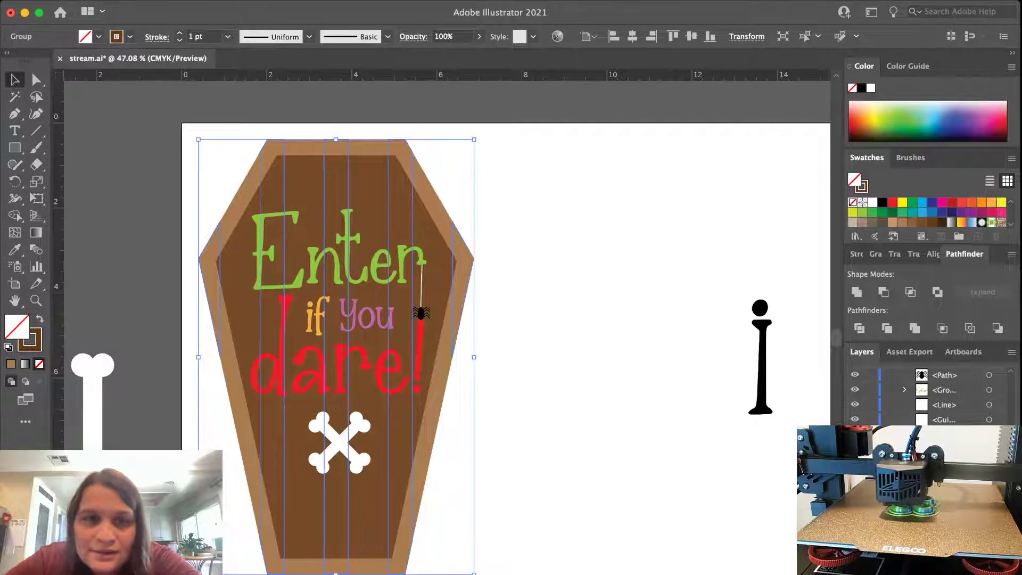
key(super+shift+a)
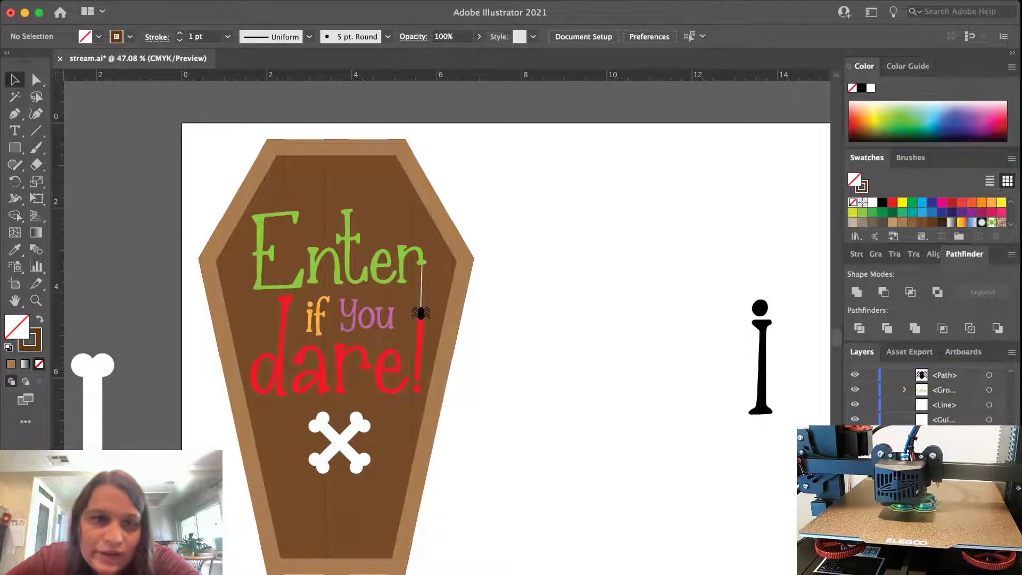
Set the stroke weight of the plank lines to 2 pt
scroll(594, 455, up, 2)
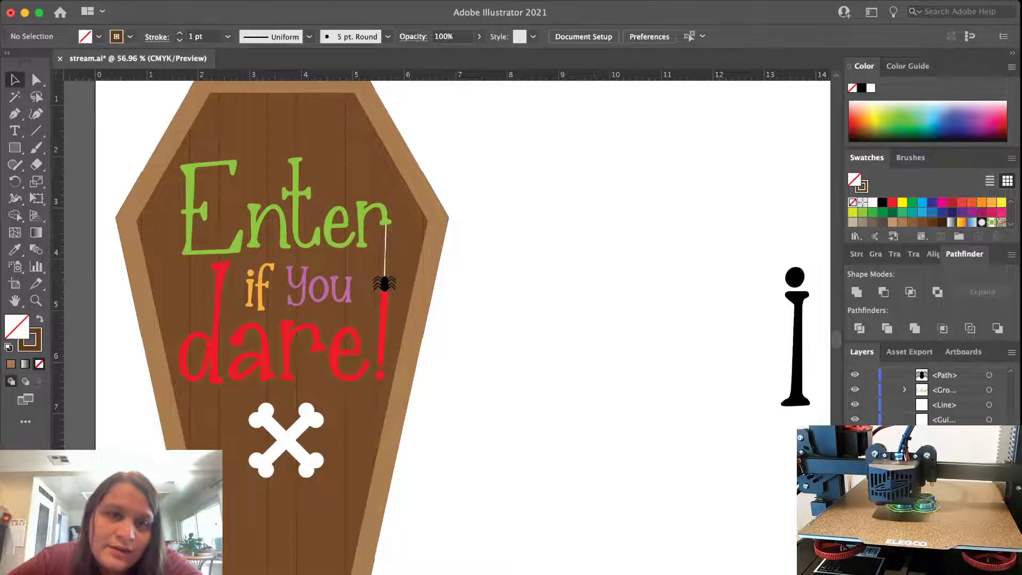
scroll(463, 319, up, 3)
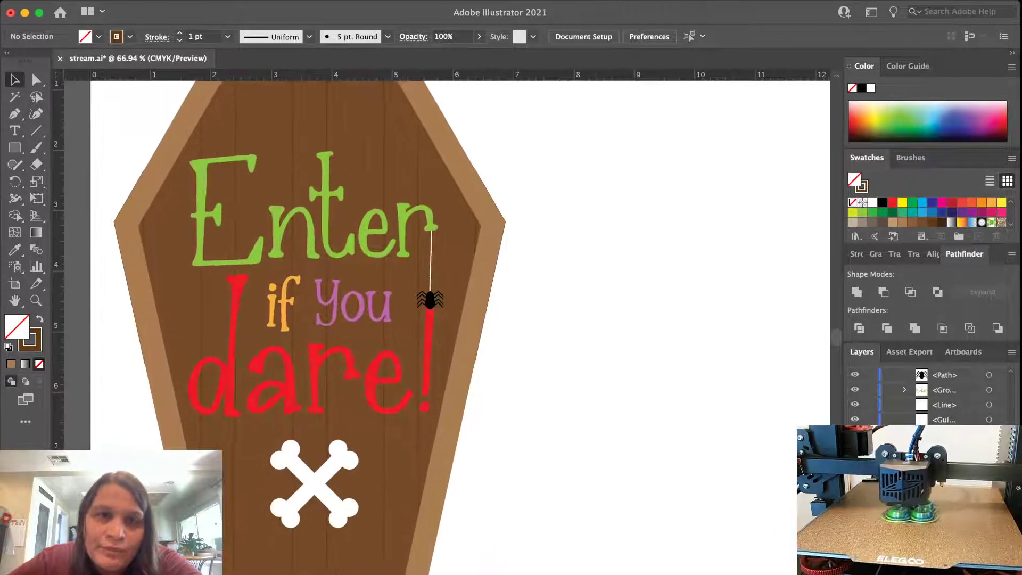
click(418, 437)
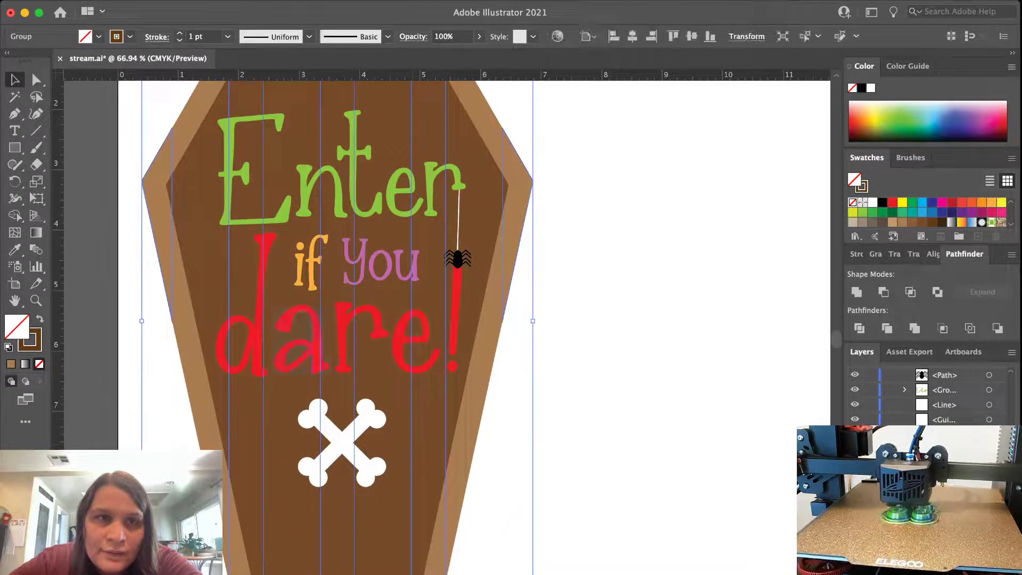
click(179, 33)
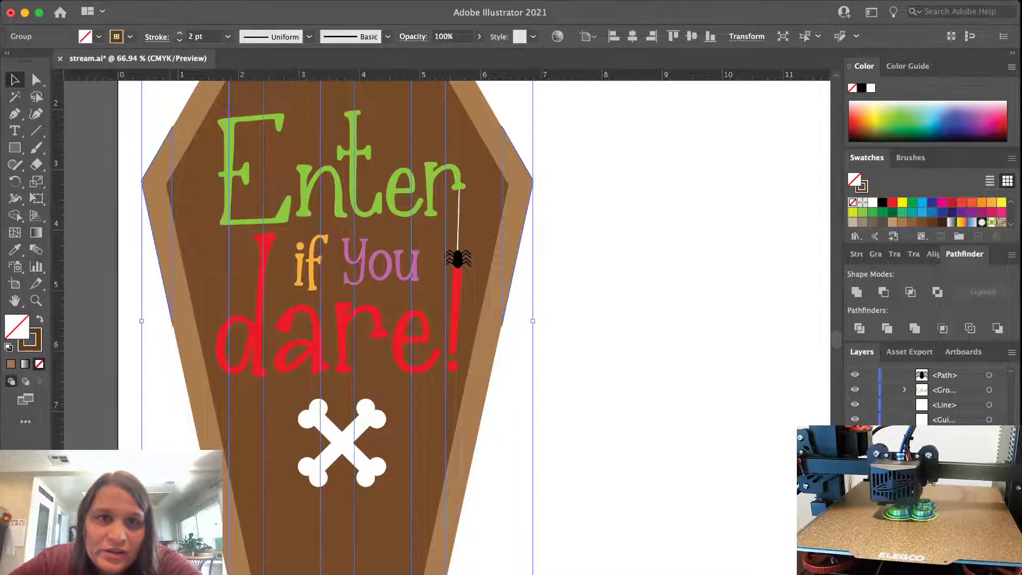
key(super+shift+a)
Set the stroke weight to 1 pt with nothing selected
scroll(639, 143, down, 2)
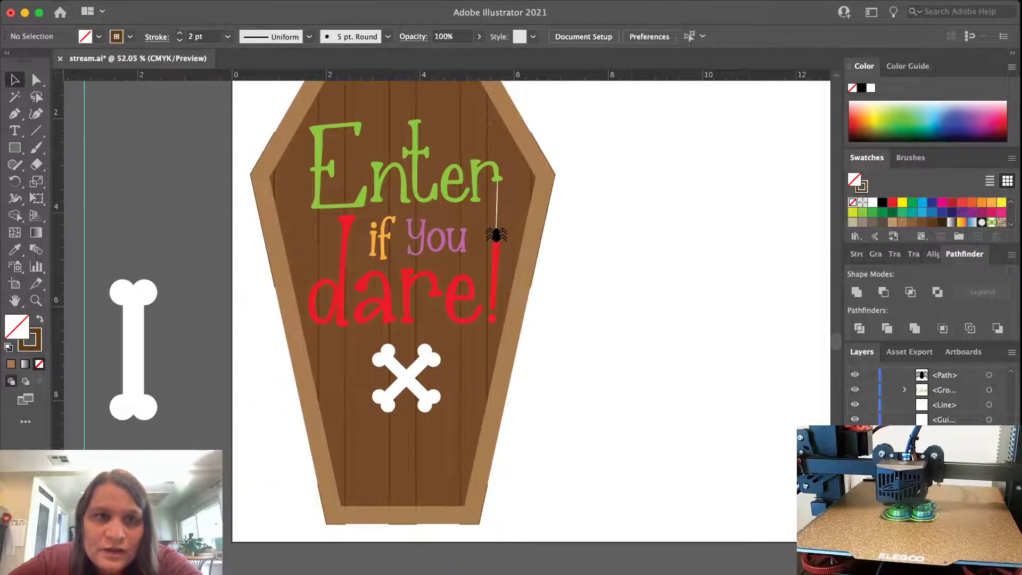
click(179, 41)
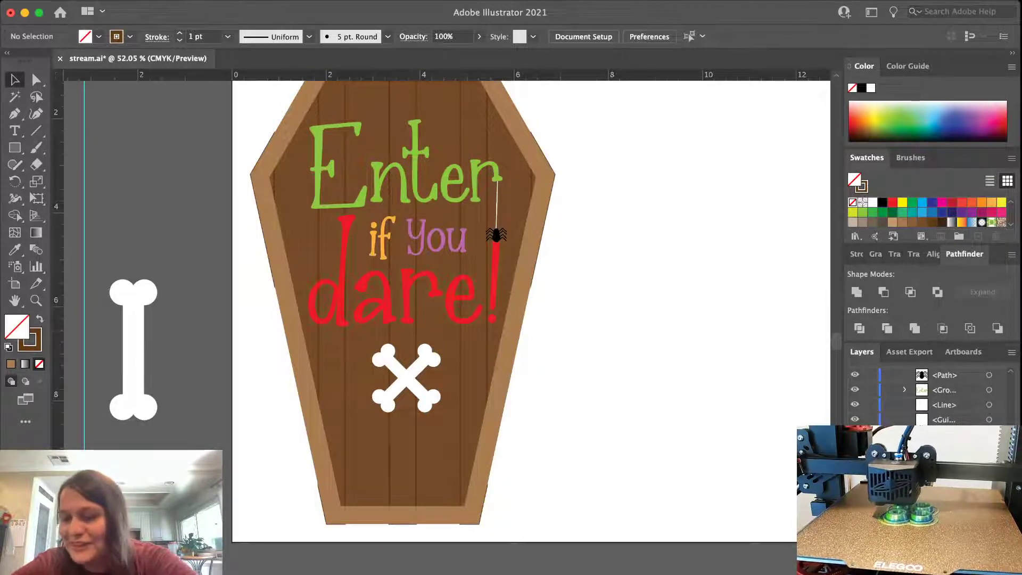
scroll(531, 320, up, 2)
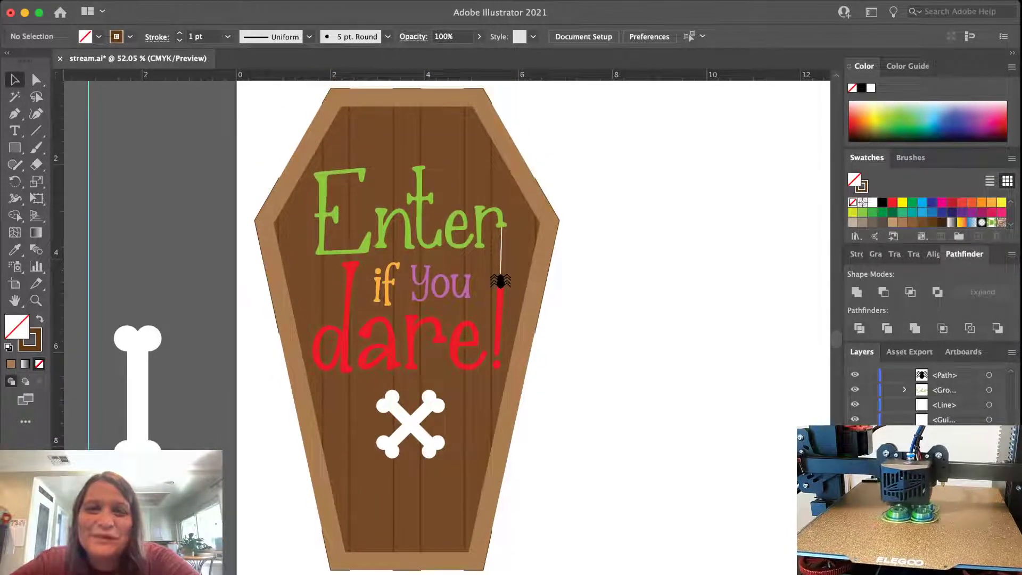
Set the stroke weight of the plank line group on the coffin to 1 pt
click(497, 180)
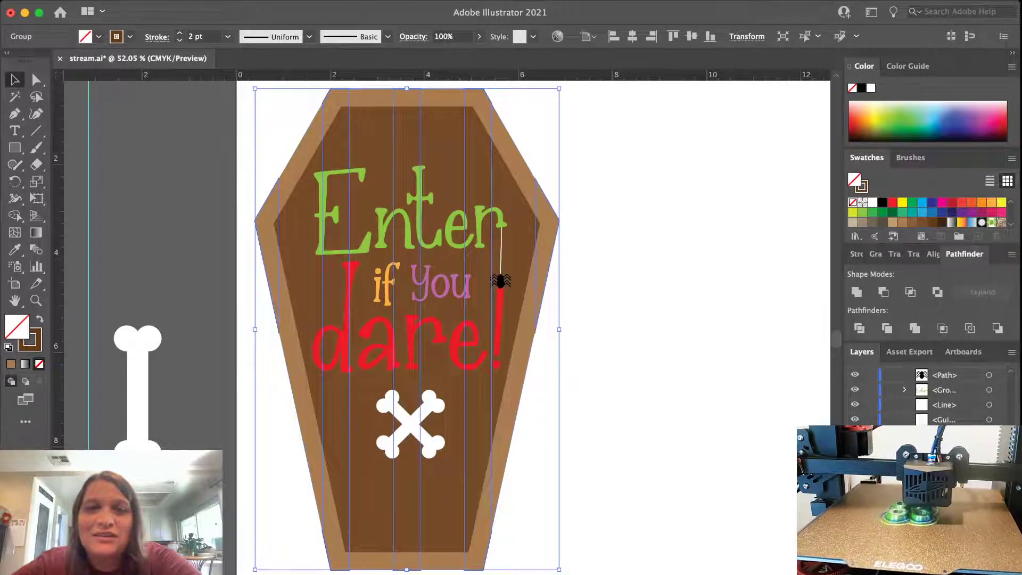
click(607, 187)
click(492, 185)
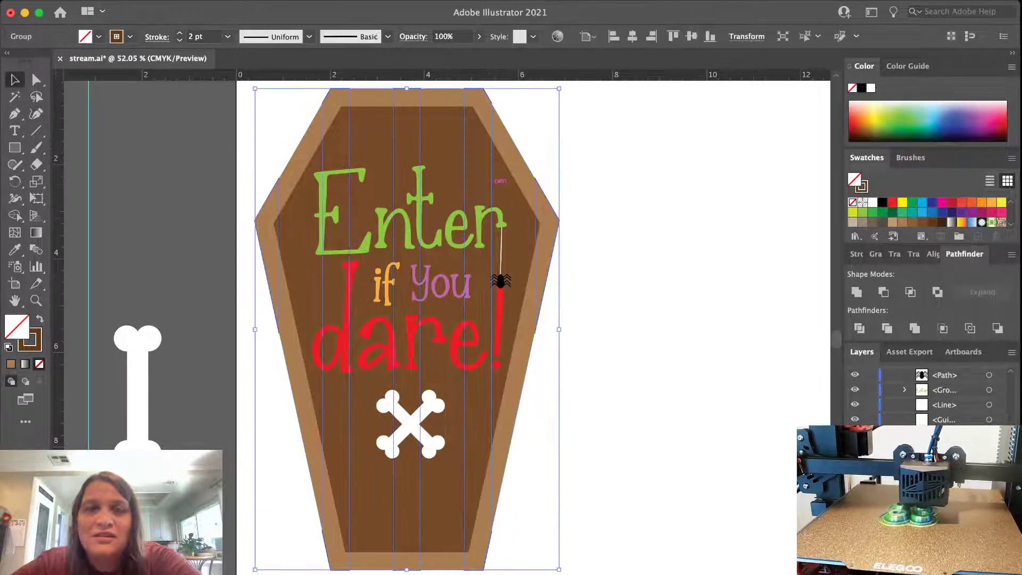
click(607, 188)
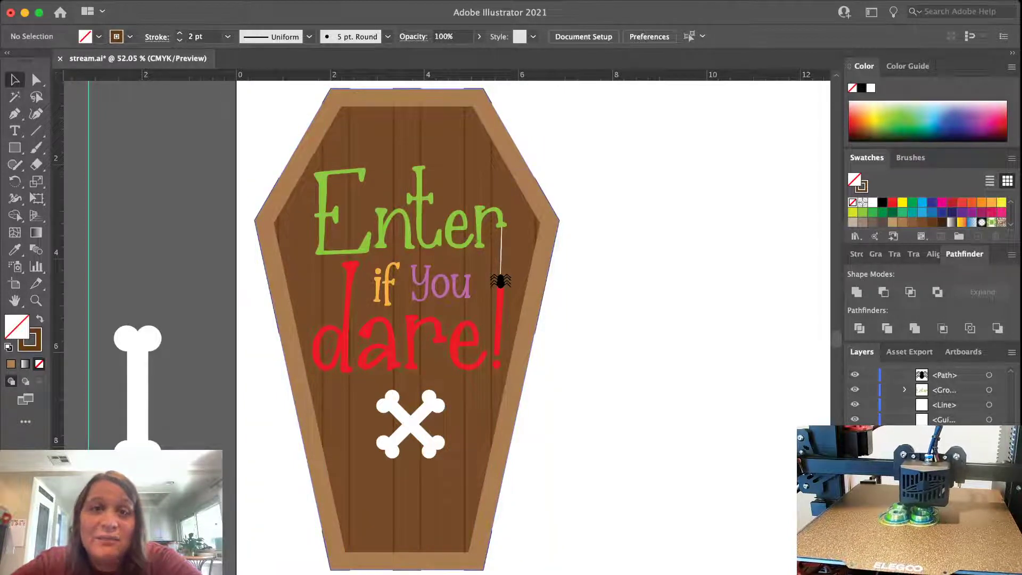
click(493, 160)
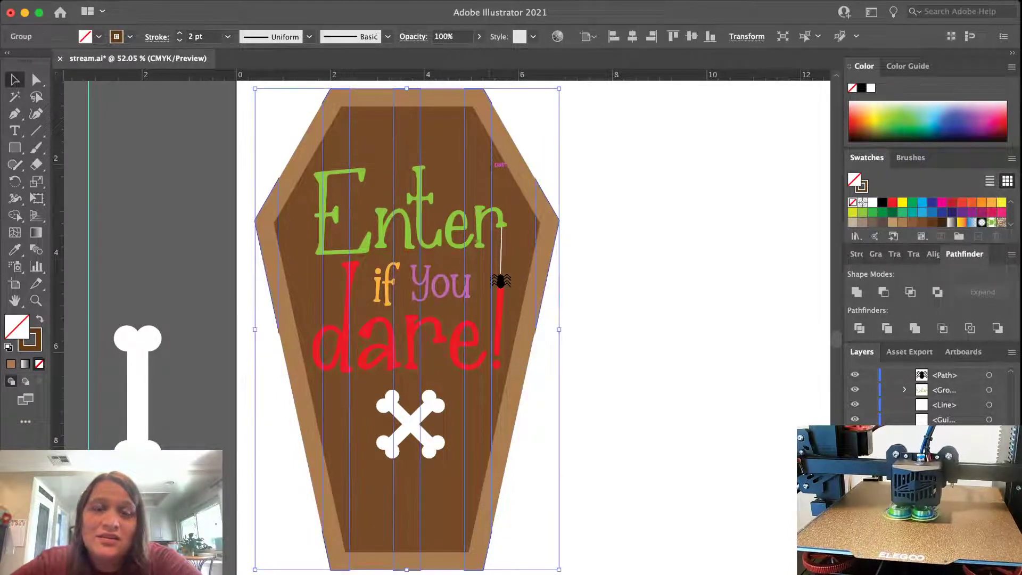
key(super+shift+a)
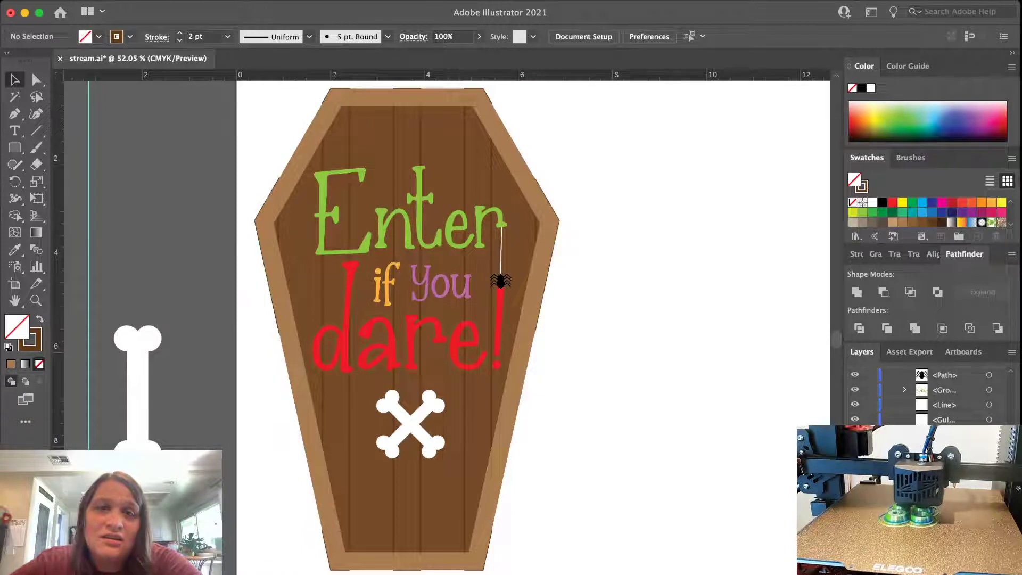
click(492, 161)
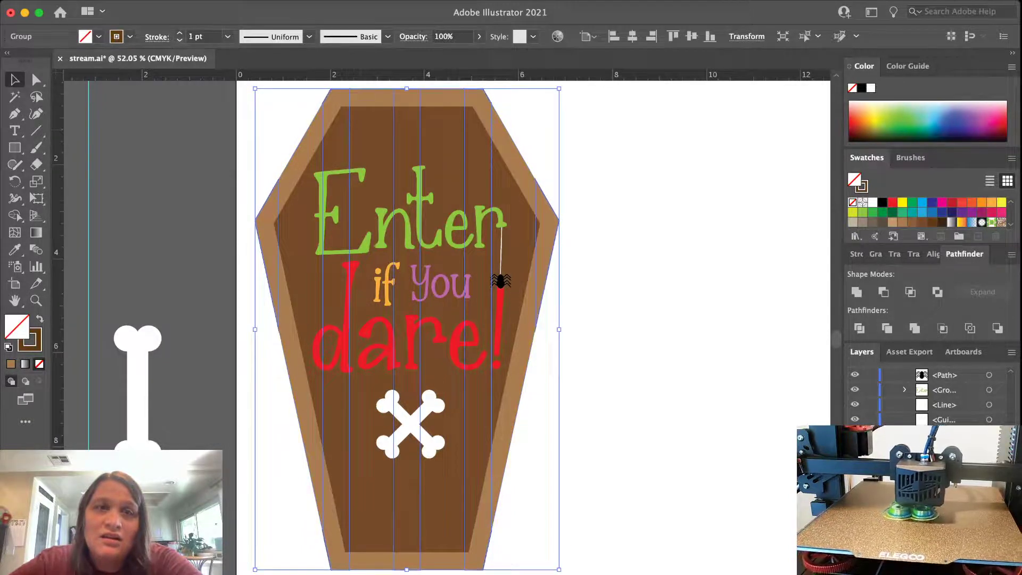
key(super+shift+a)
Check the thinner plank lines up close and save the document
scroll(501, 281, up, 3)
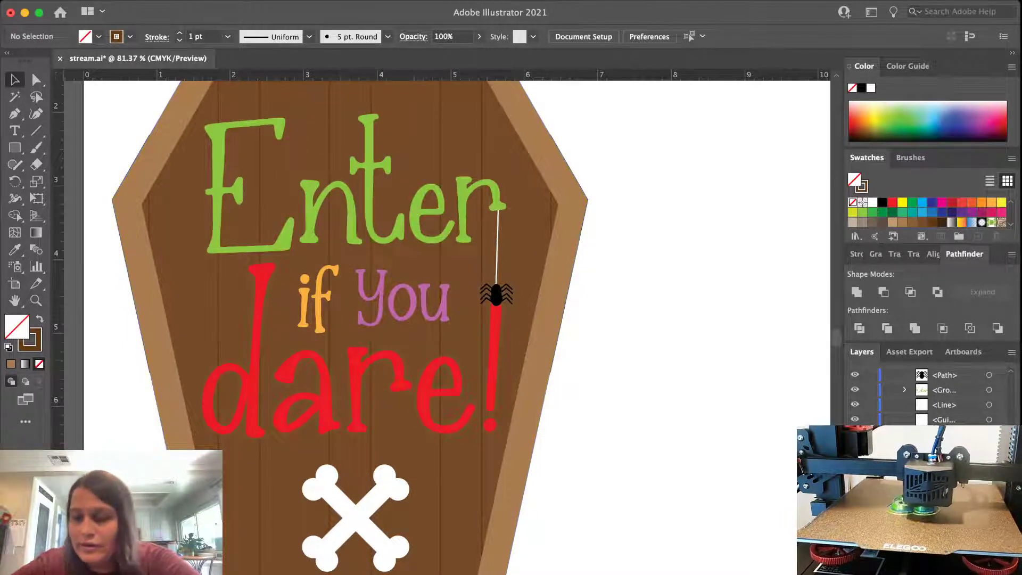
scroll(752, 349, down, 5)
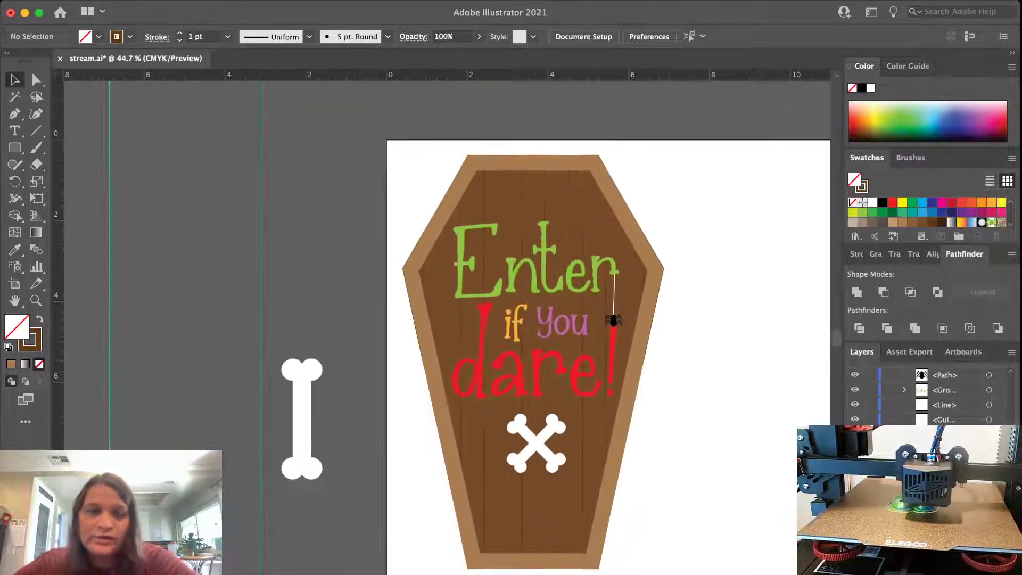
key(super+s)
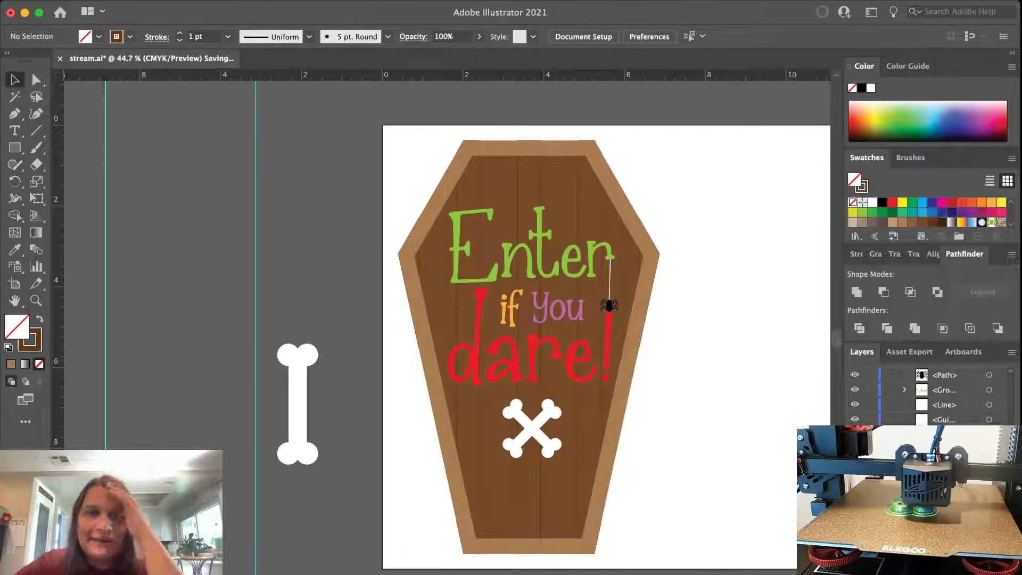
Draw a narrow vertical ellipse beside the coffin and move it onto the wood to the left of the lettering
scroll(606, 320, down, 2)
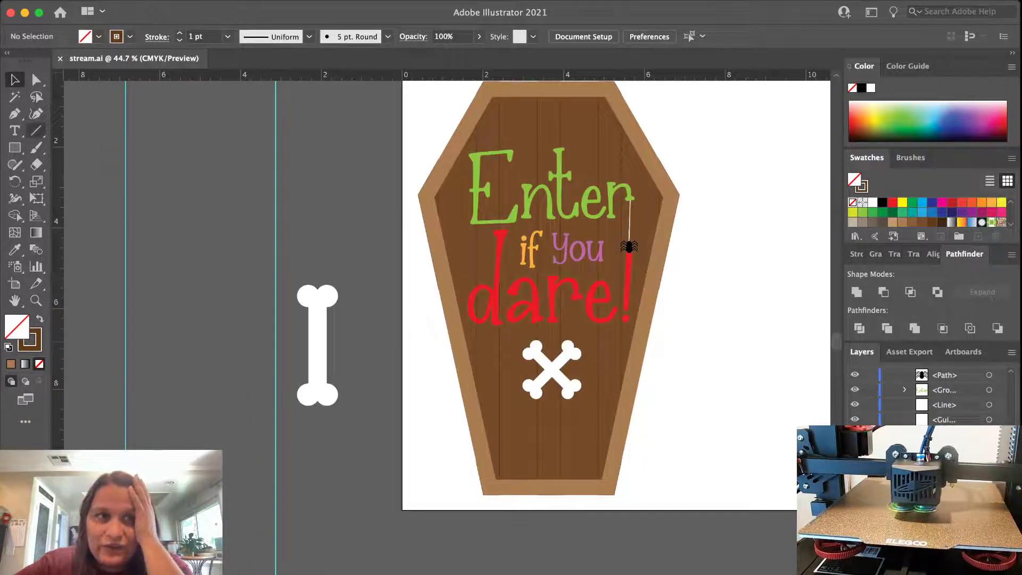
click(15, 148)
key(l)
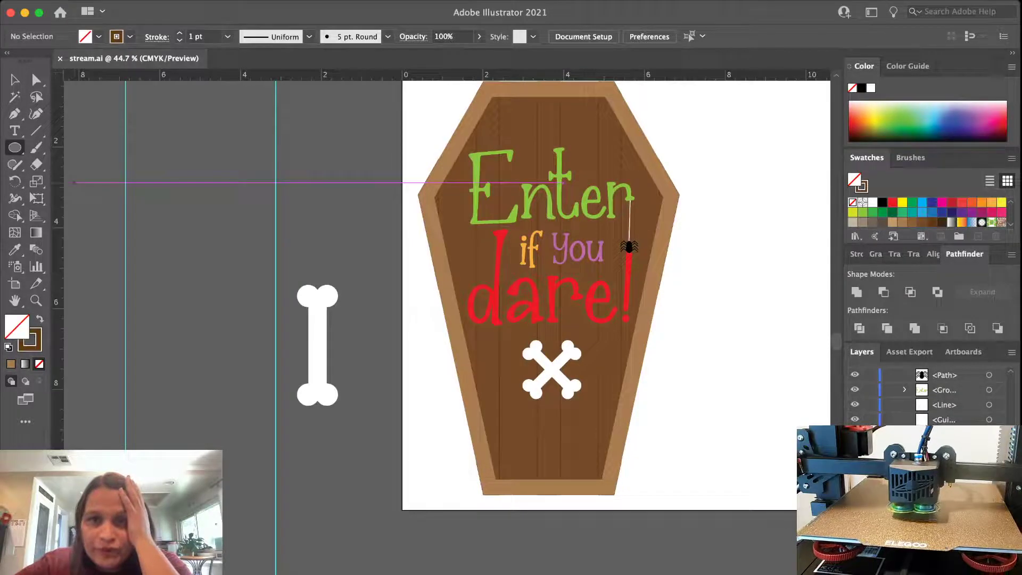
drag(704, 293, 709, 322)
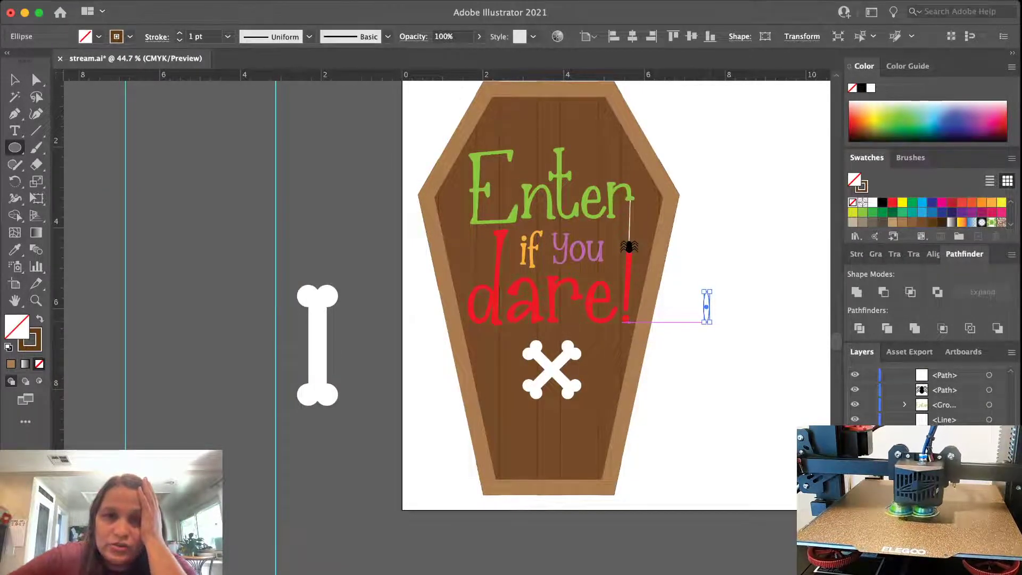
key(v)
scroll(714, 314, up, 5)
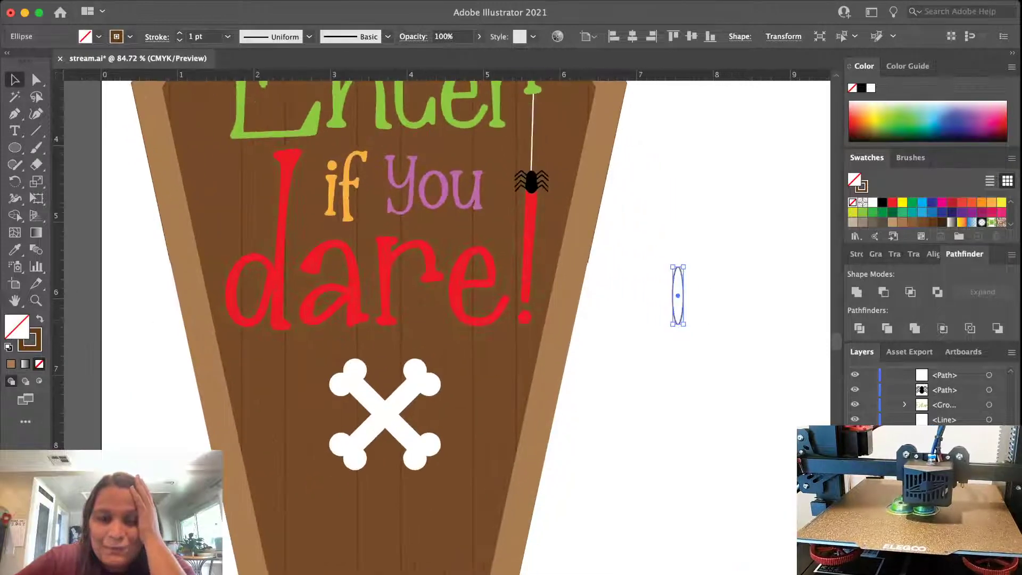
scroll(458, 319, up, 3)
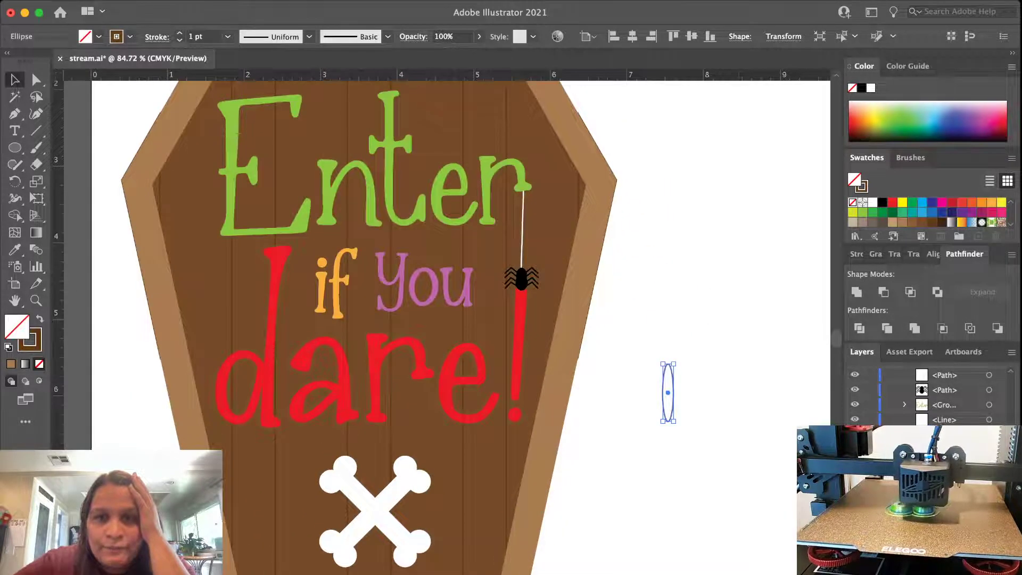
drag(668, 392, 194, 257)
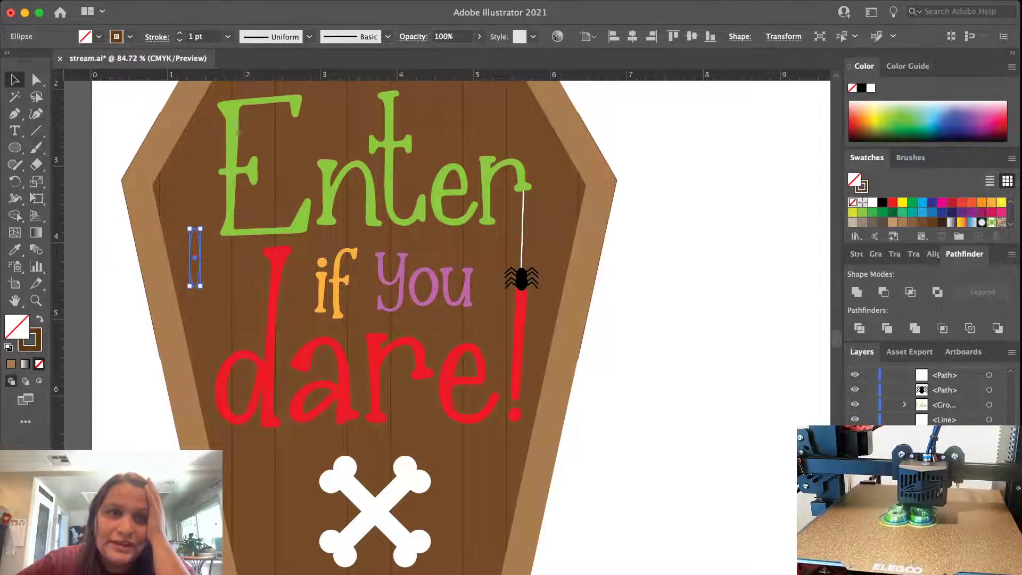
key(super+shift+a)
Try a short vertical line on the wood left of "Enter", just above the narrow ellipse, and delete it
scroll(769, 380, down, 1)
scroll(490, 298, down, 3)
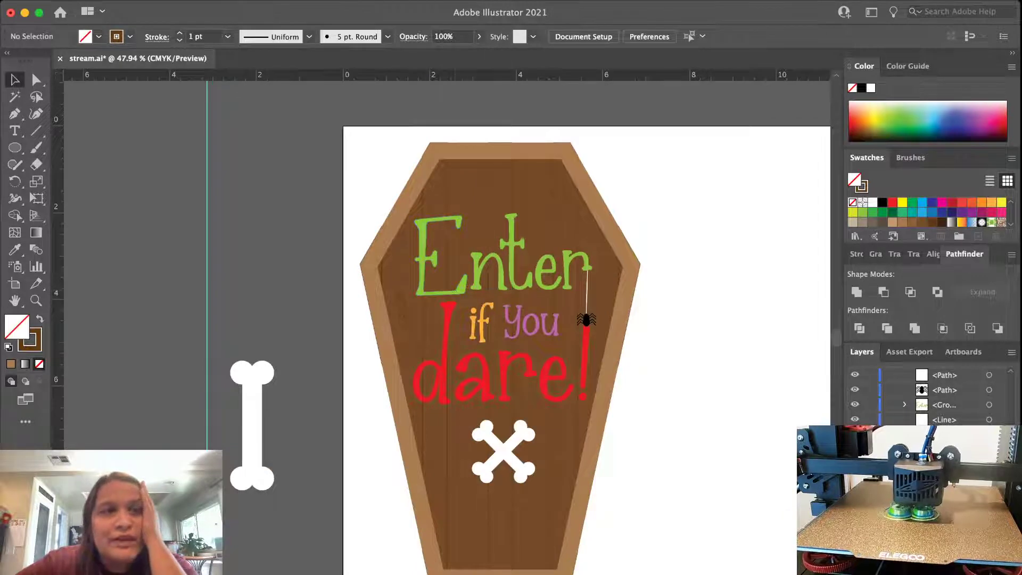
key(backslash)
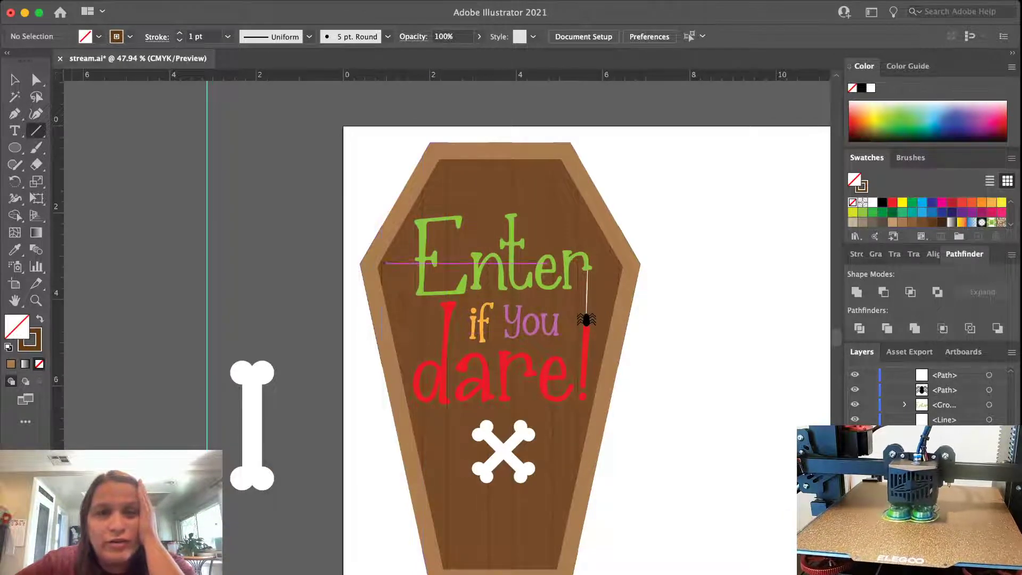
drag(399, 270, 398, 251)
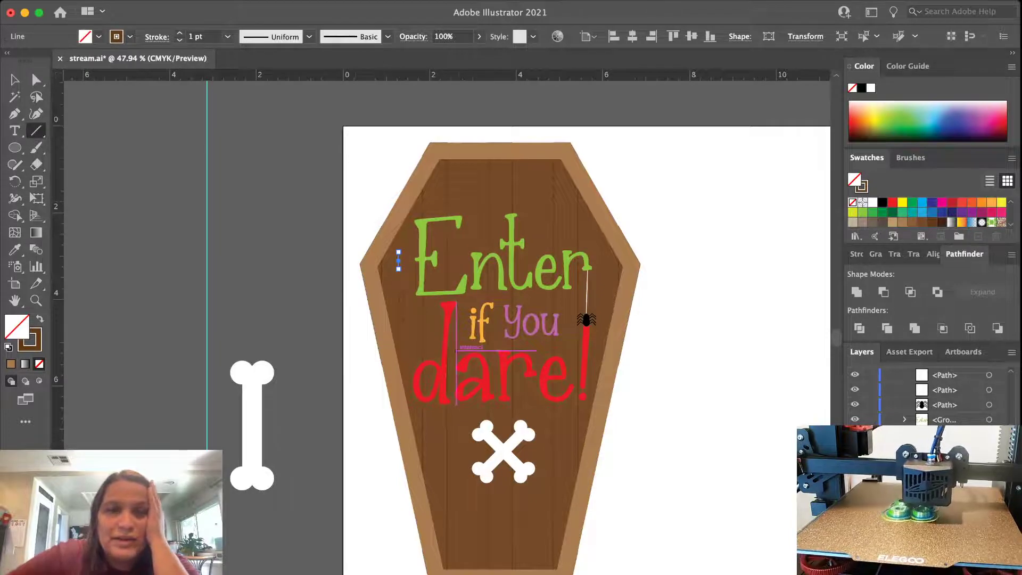
key(v)
key(Delete)
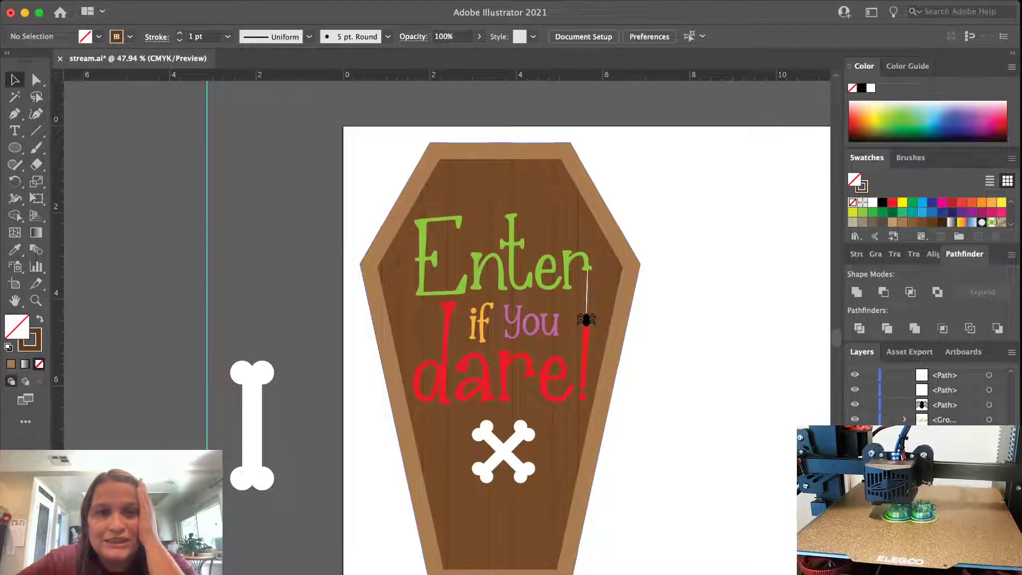
Delete the narrow ellipse from the wood left of the lettering
click(399, 261)
key(Delete)
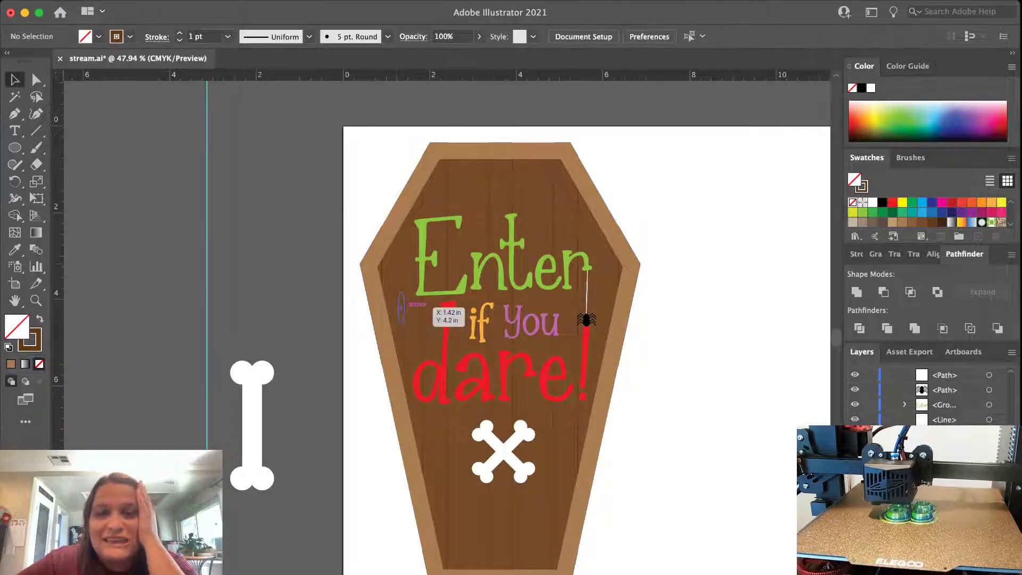
click(402, 304)
key(Delete)
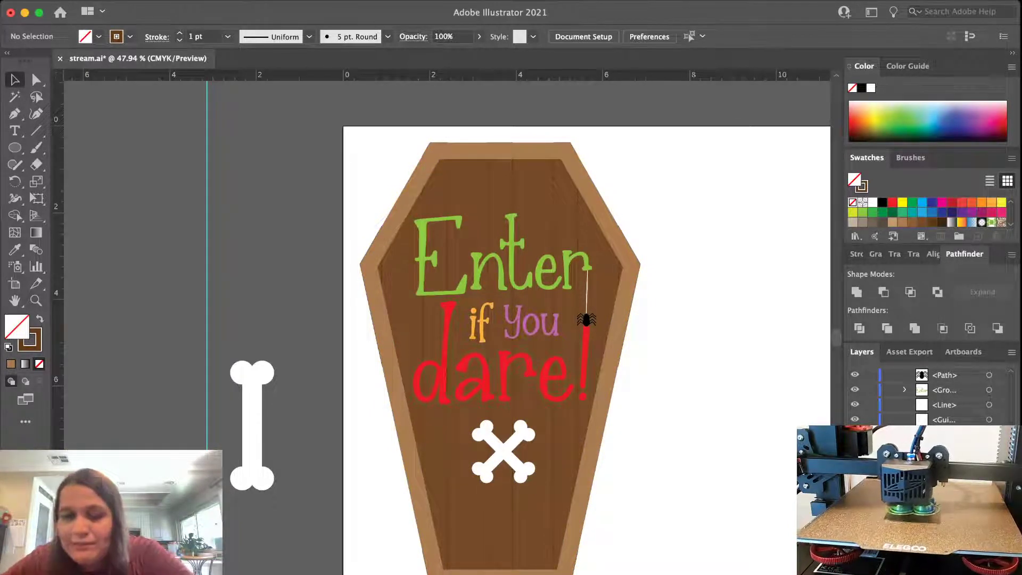
Group the coffin shapes with the plank lines and send the group to the back behind the lettering and crossbones
drag(655, 540, 535, 512)
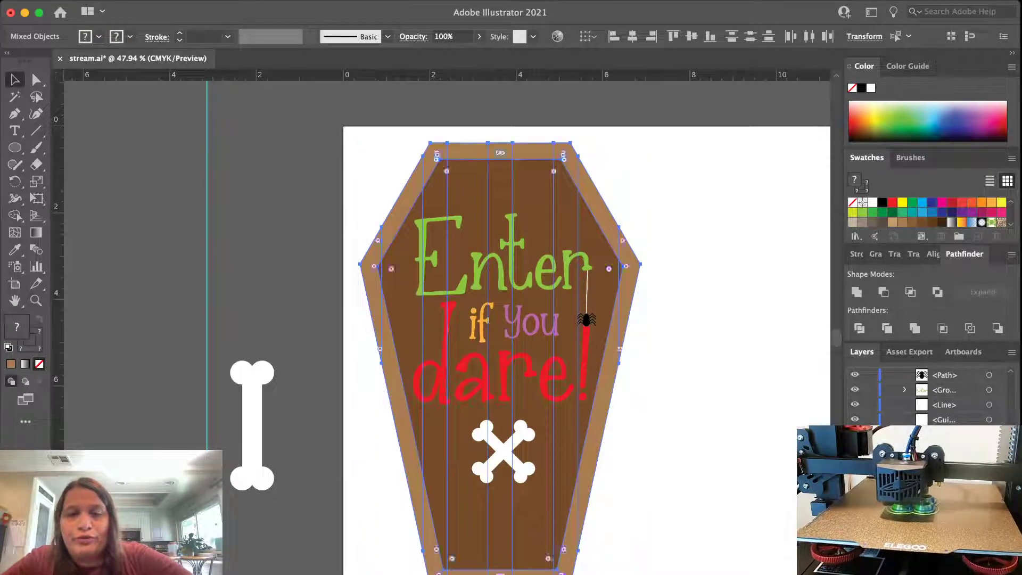
key(super+g)
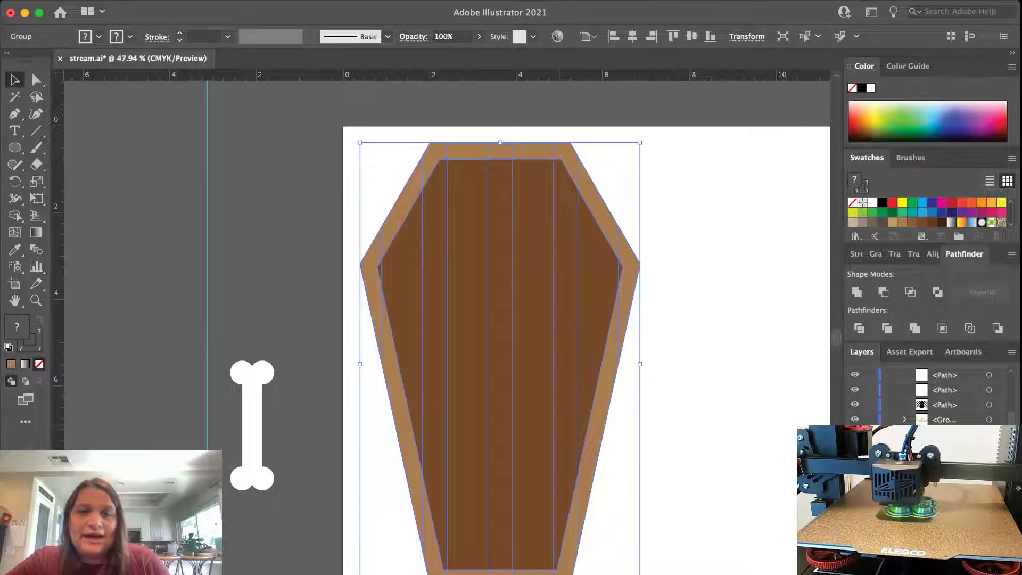
key(shift+super+bracketleft)
key(shift+super+a)
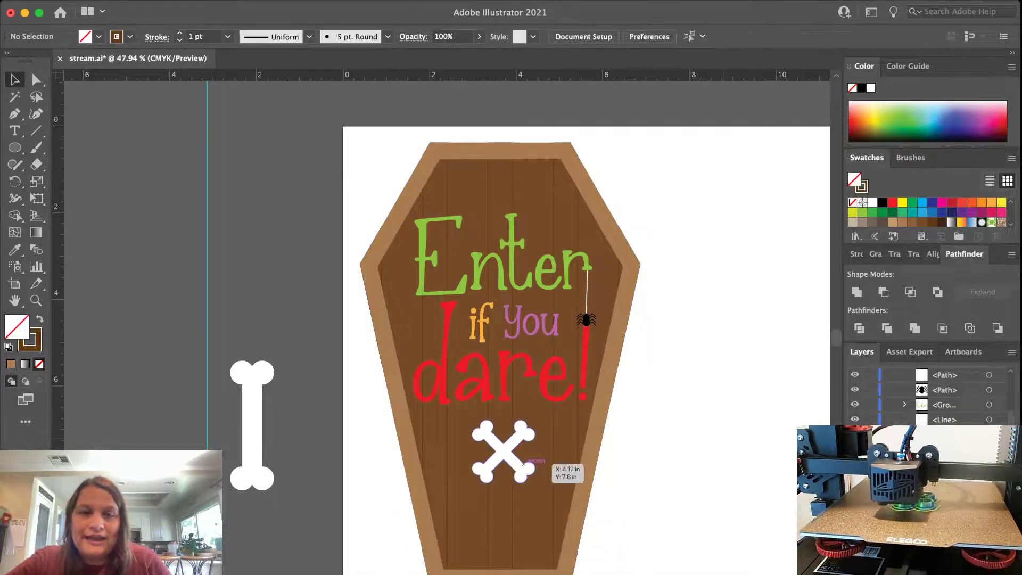
Group all the words of the lettering together with the hanging spider and its thread, leaving out the coffin
click(530, 469)
click(577, 360)
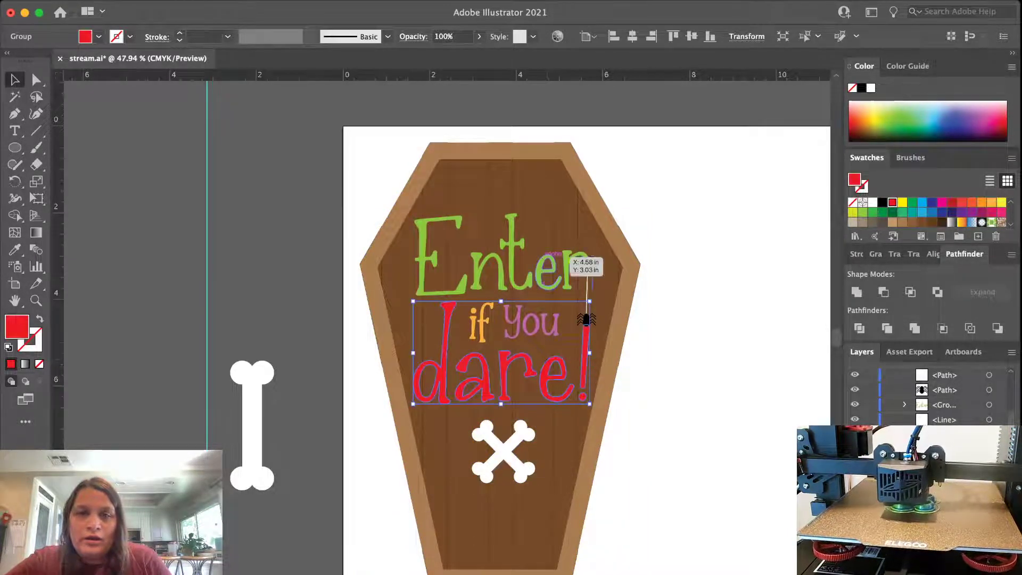
click(580, 264)
key(shift+super+a)
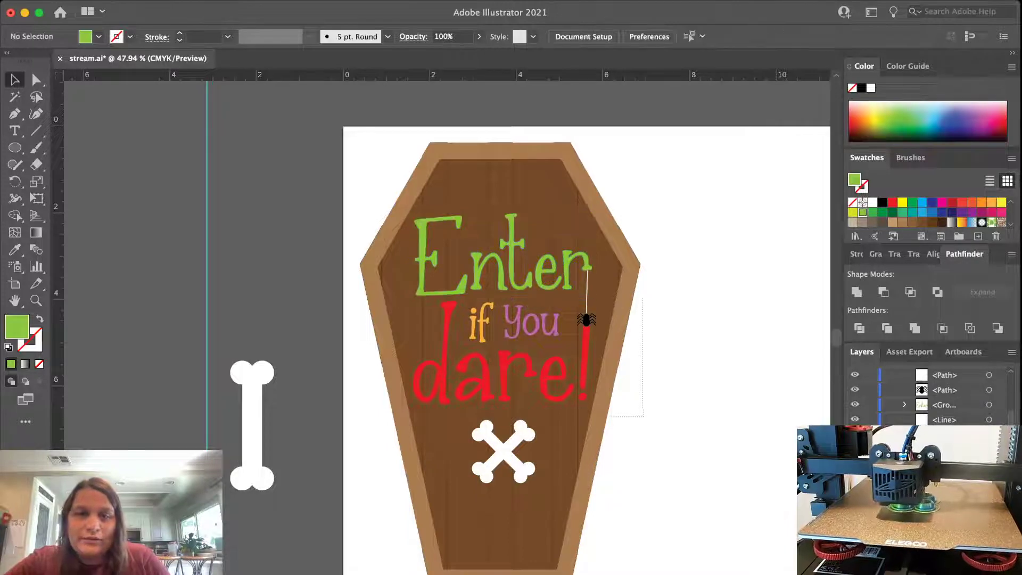
key(super+a)
shift+click(367, 250)
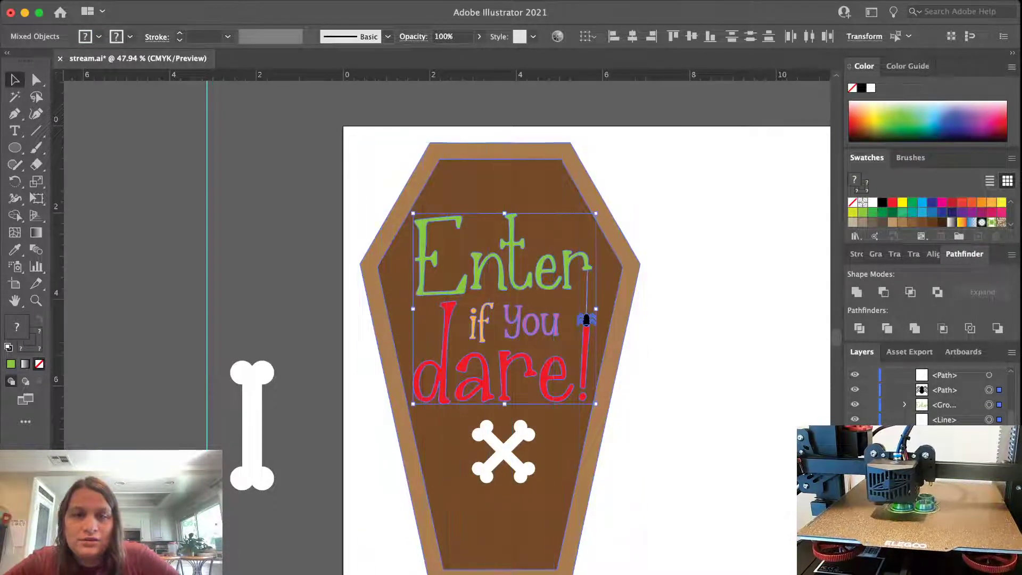
key(shift+super+a)
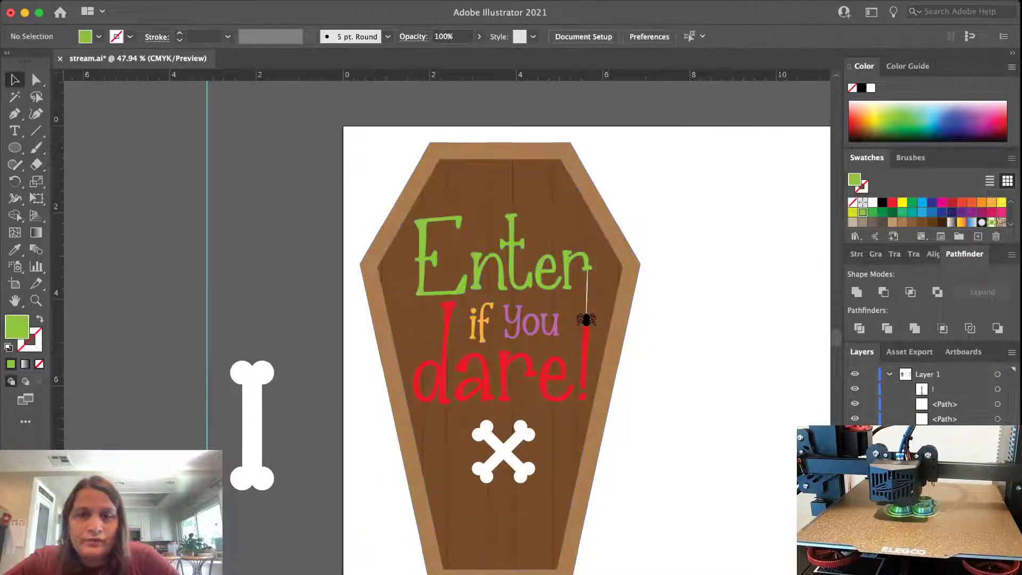
Align the crossbones and the lettering group on their horizontal centres and group them together
click(504, 452)
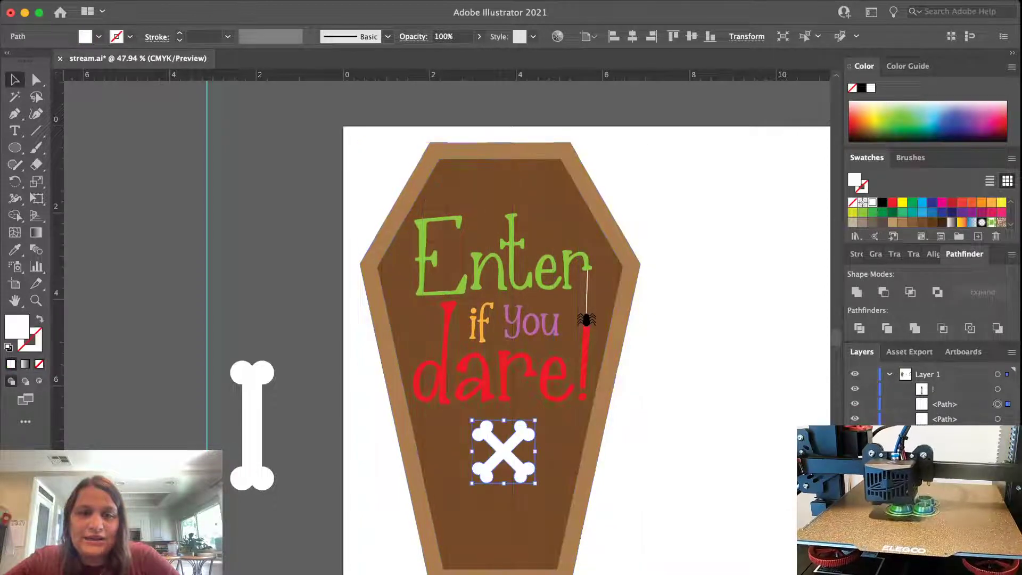
shift+click(525, 356)
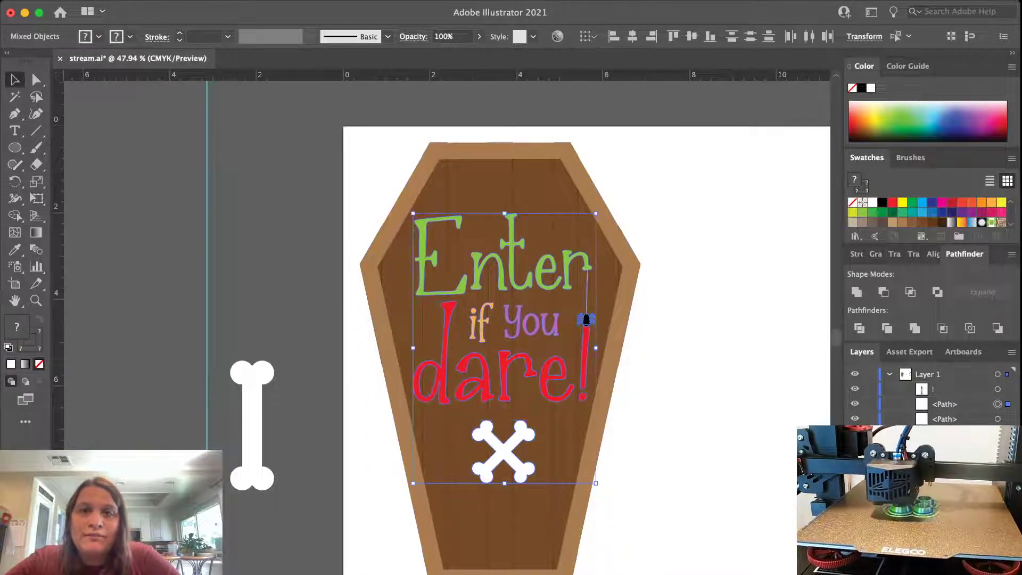
click(633, 37)
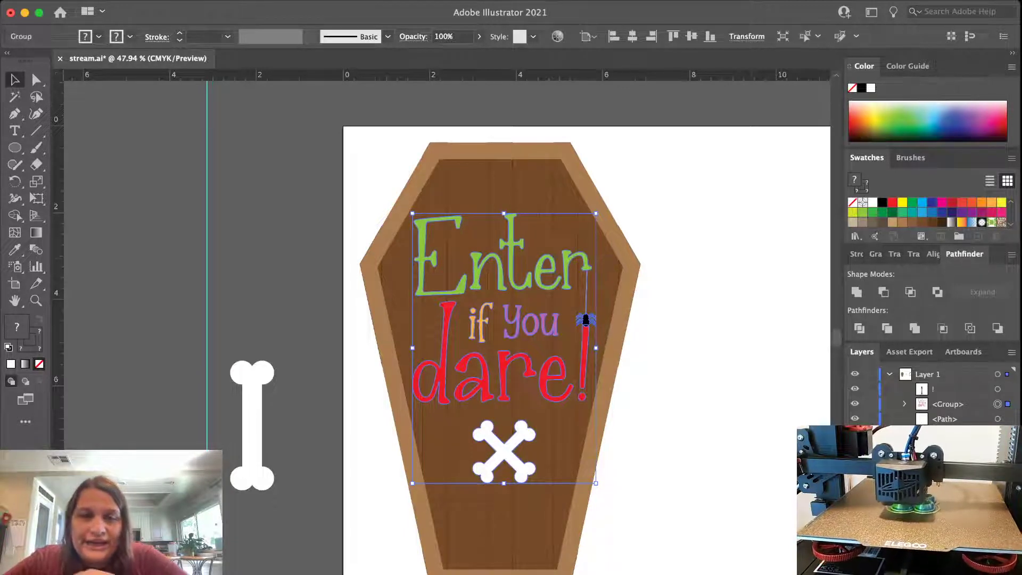
key(super+shift+a)
Nudge the grouped lettering and crossbones slightly to the left on the coffin and save the document
click(564, 366)
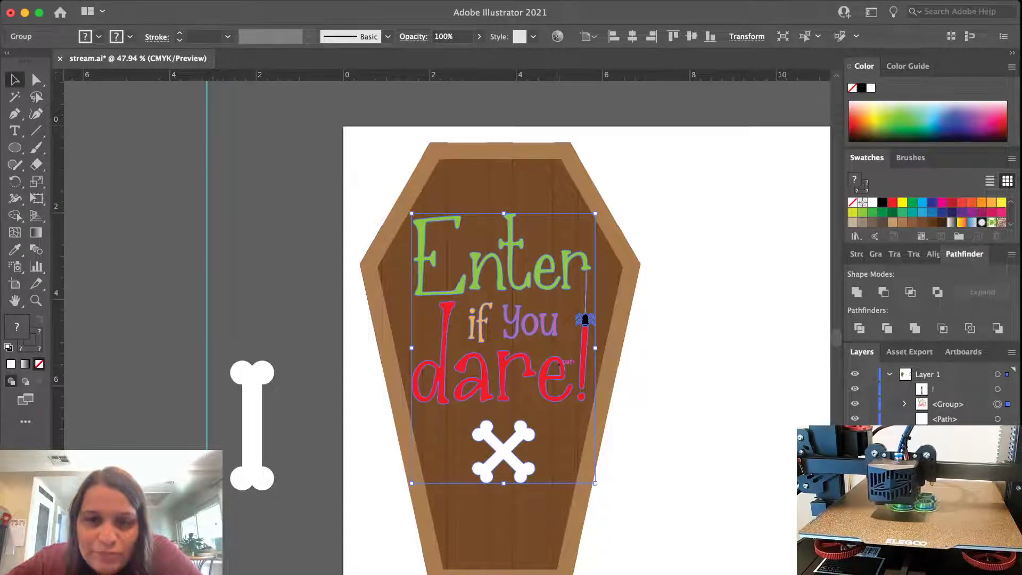
key(super+shift+a)
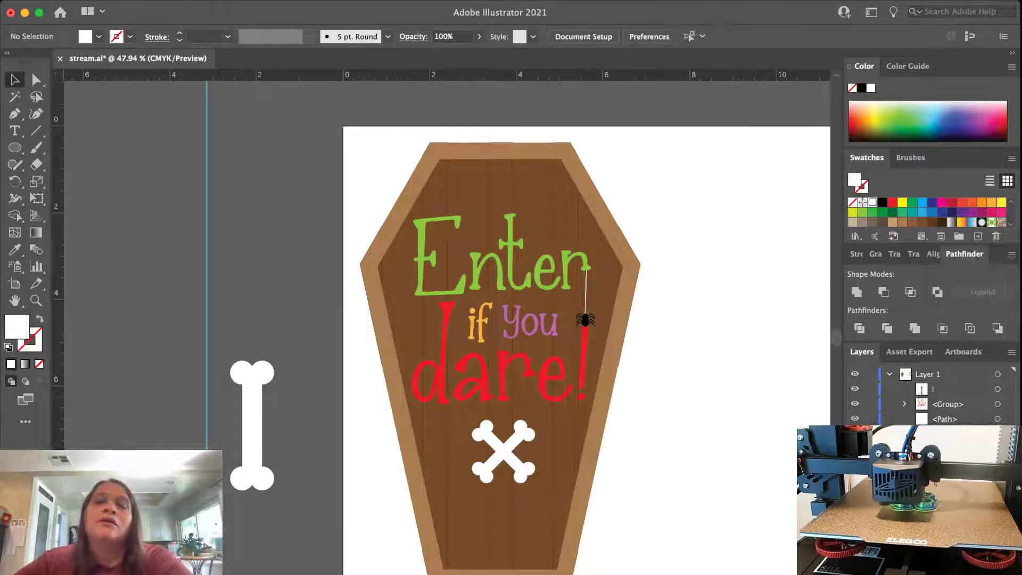
scroll(480, 320, up, 2)
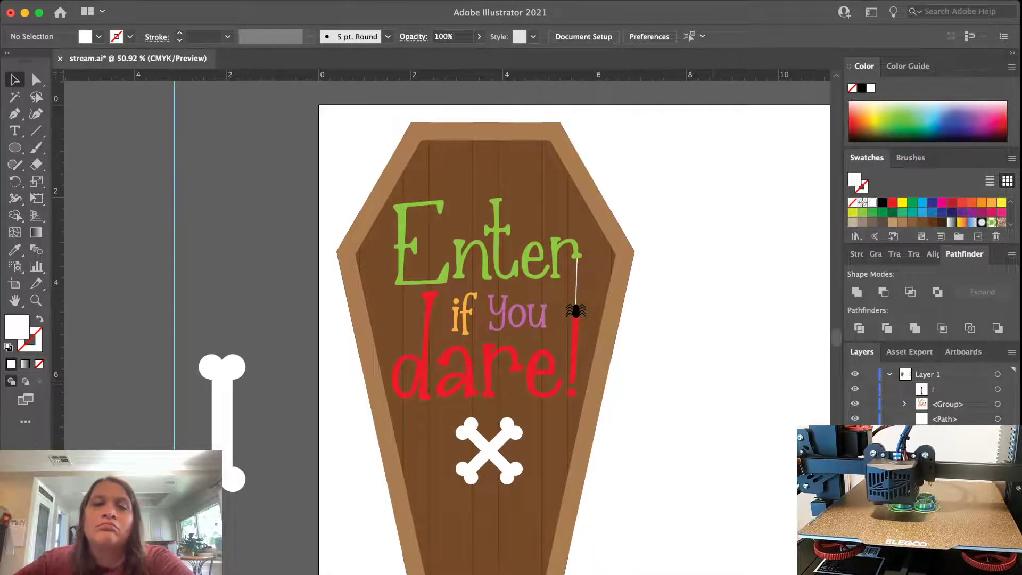
key(super+s)
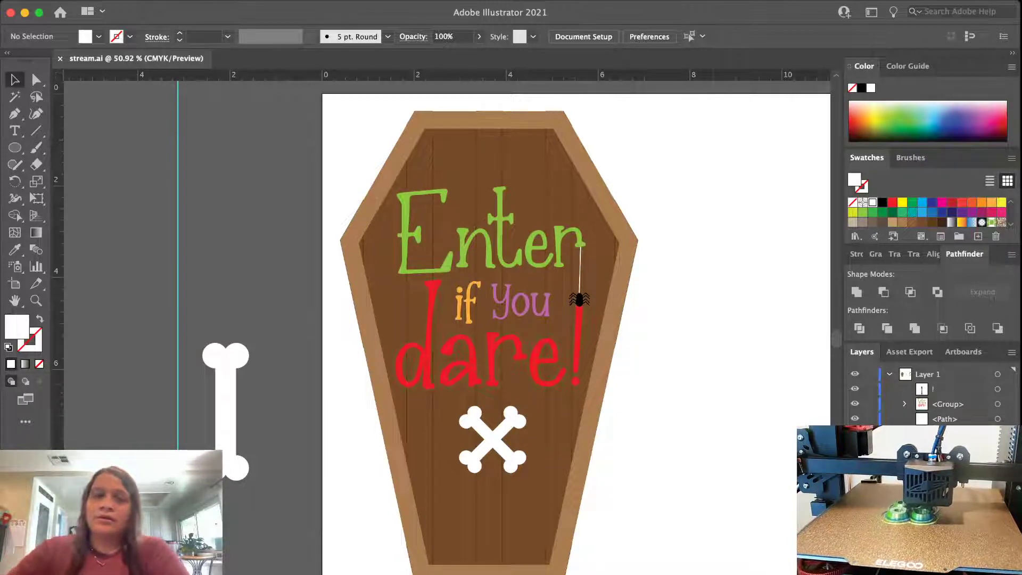
Delete the stray black exclamation mark lying on the artboard beside the coffin
scroll(575, 319, down, 2)
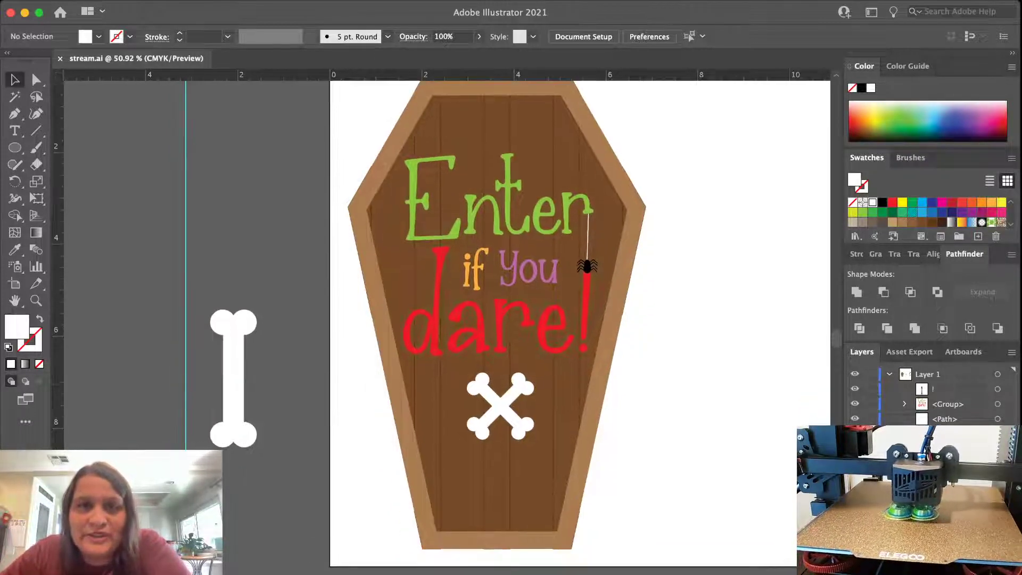
scroll(575, 319, up, 1)
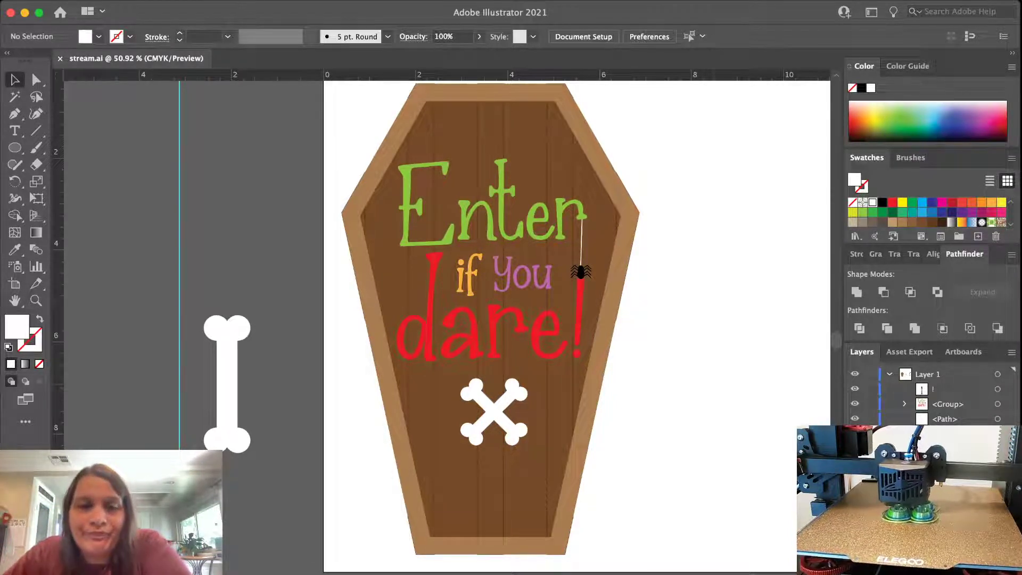
scroll(519, 320, right, 5)
scroll(519, 320, down, 2)
scroll(519, 319, down, 5)
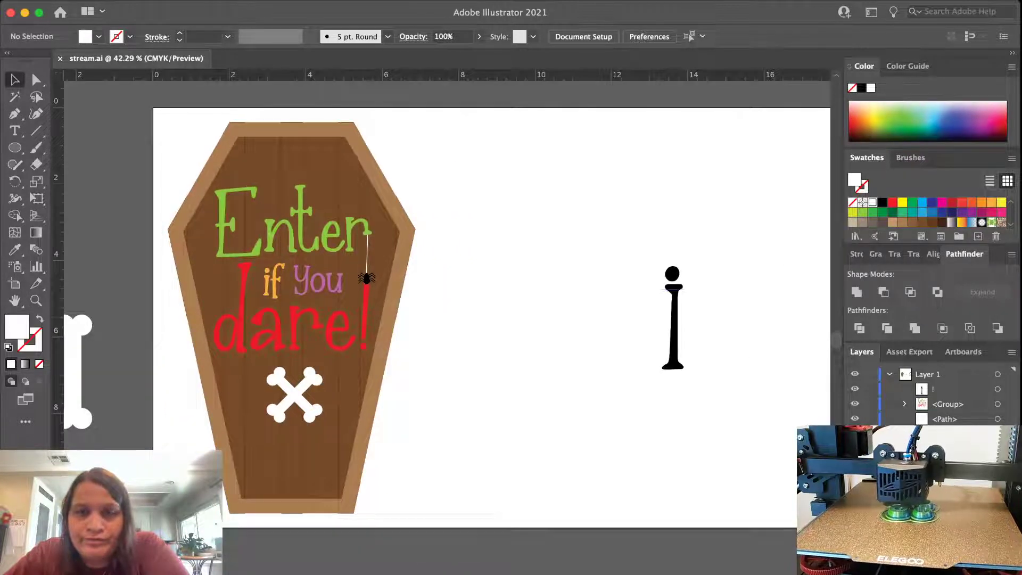
click(675, 304)
key(Delete)
Examine the coffin sign as a whole and up close, including its lettering, spider, crossbones and planks
scroll(677, 304, down, 5)
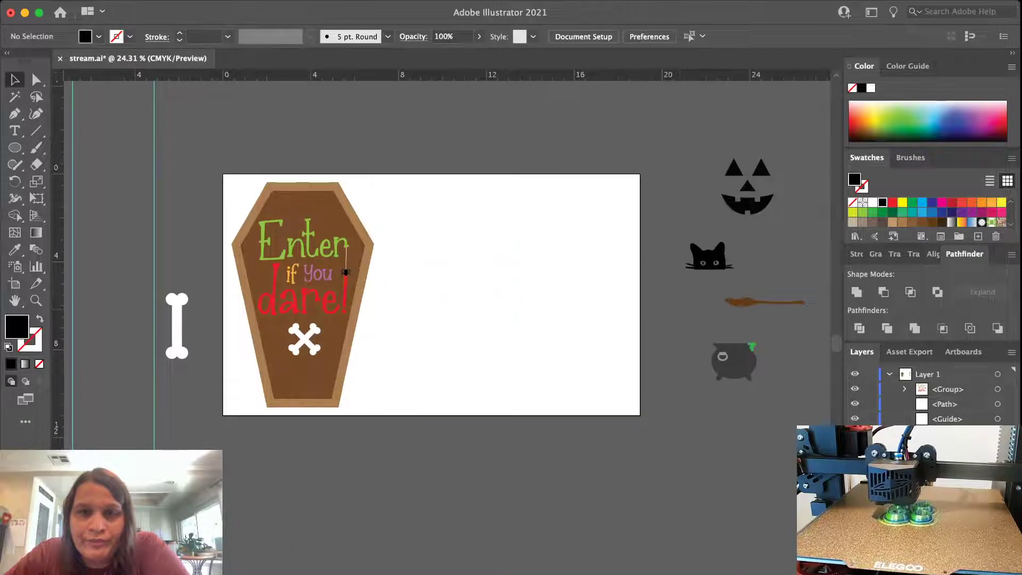
scroll(442, 261, left, 10)
scroll(442, 261, down, 3)
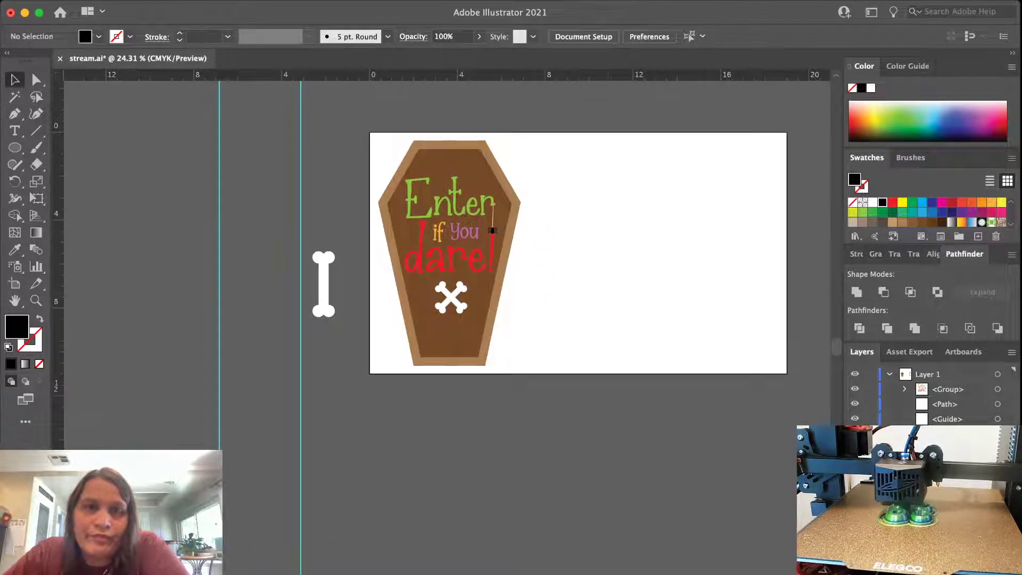
scroll(588, 298, up, 2)
scroll(586, 188, up, 3)
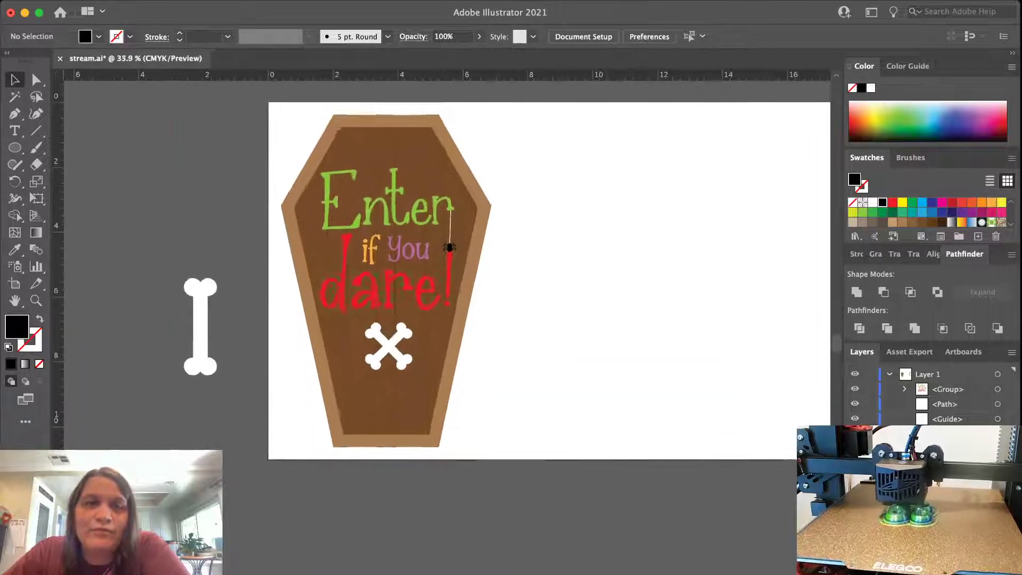
scroll(442, 267, up, 3)
scroll(442, 266, left, 3)
scroll(527, 320, left, 2)
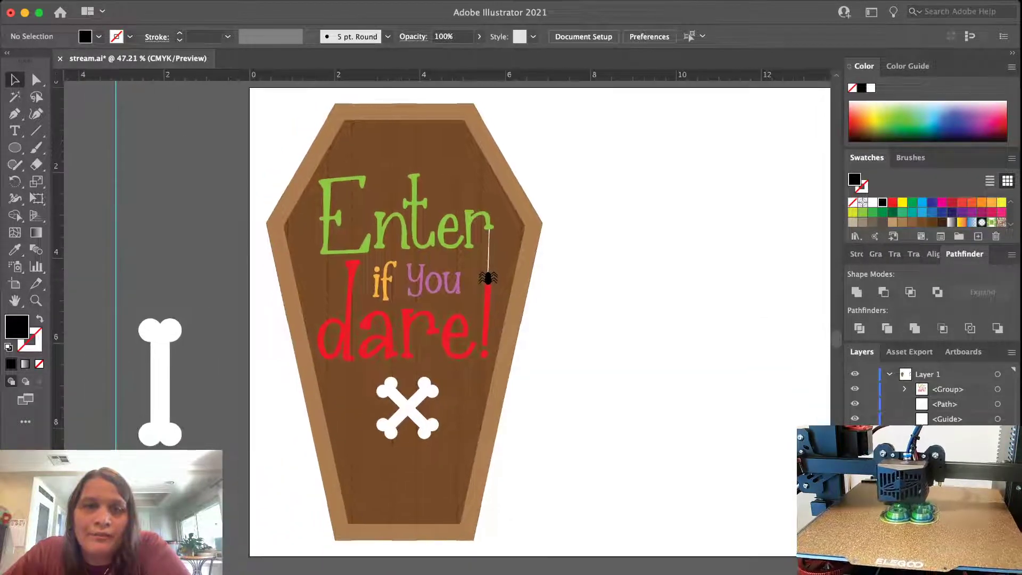
scroll(533, 320, up, 2)
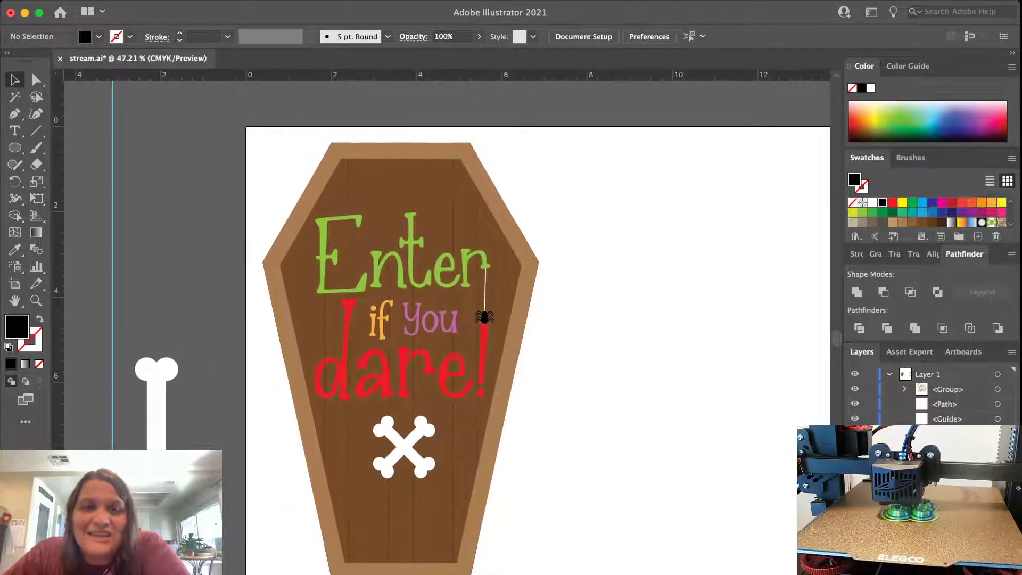
scroll(533, 320, down, 1)
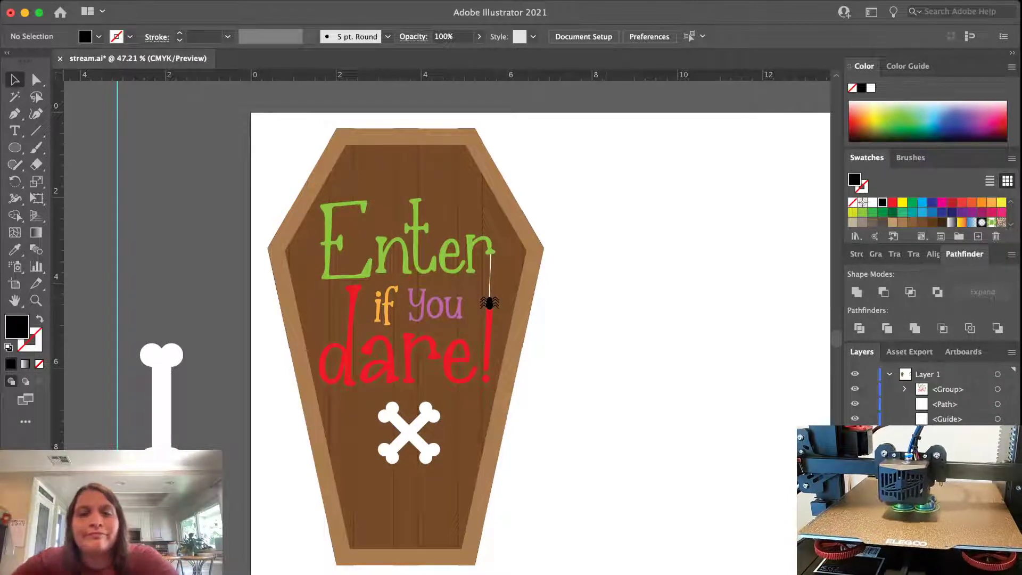
Check the grouped lettering and crossbones on the coffin, clear the selection and save the document
click(481, 356)
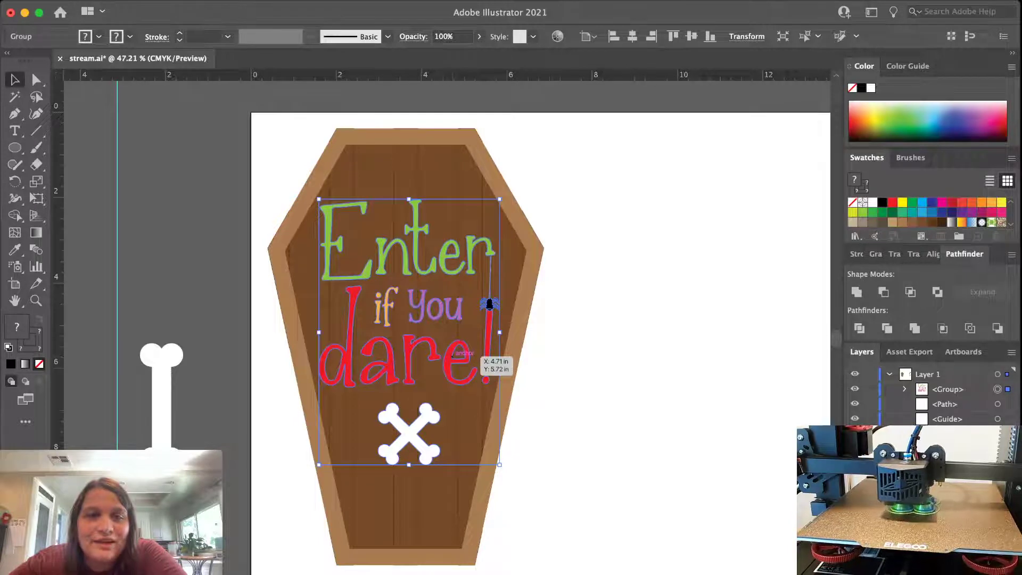
click(605, 343)
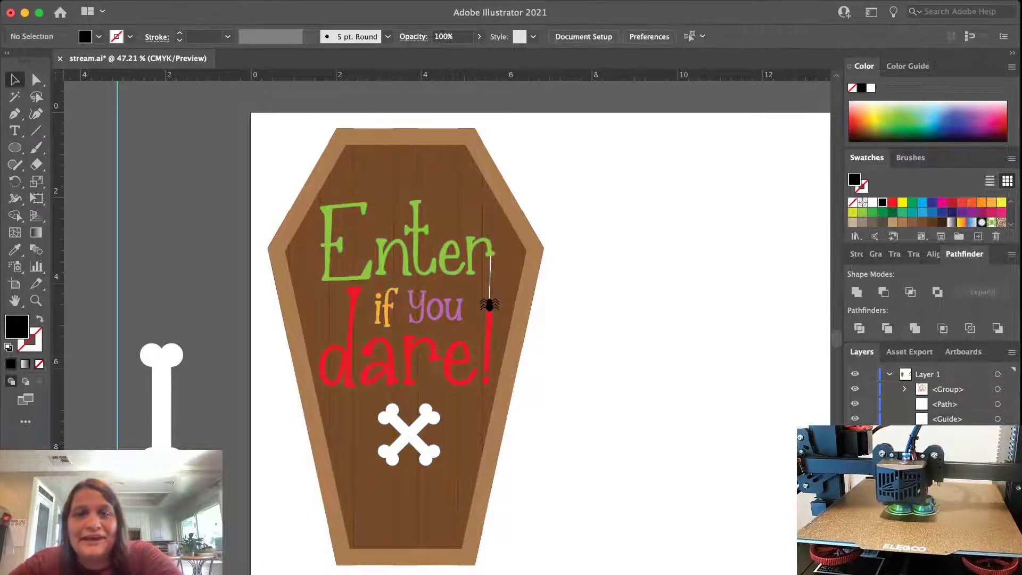
scroll(605, 343, down, 2)
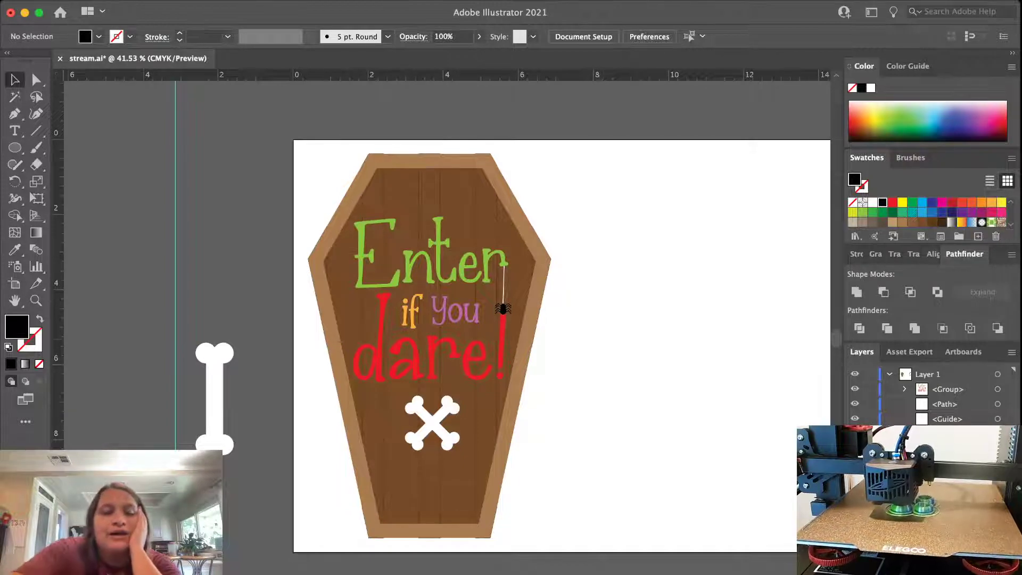
key(super+s)
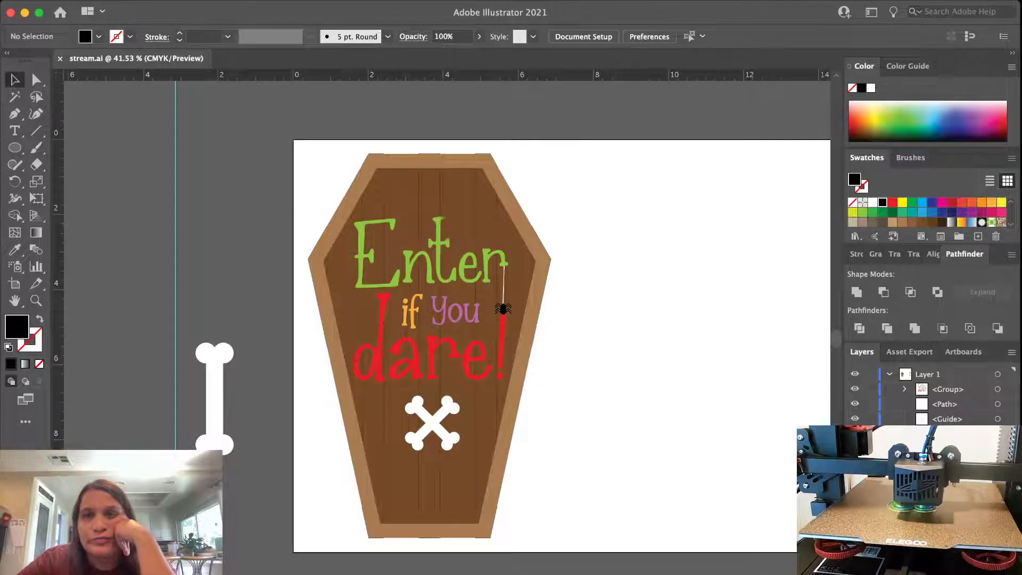
Move the black cat and the cauldron onto the artboard beside the coffin so the cat peeks out of the cauldron
scroll(618, 354, right, 3)
scroll(617, 354, down, 2)
scroll(618, 354, right, 2)
scroll(618, 354, right, 5)
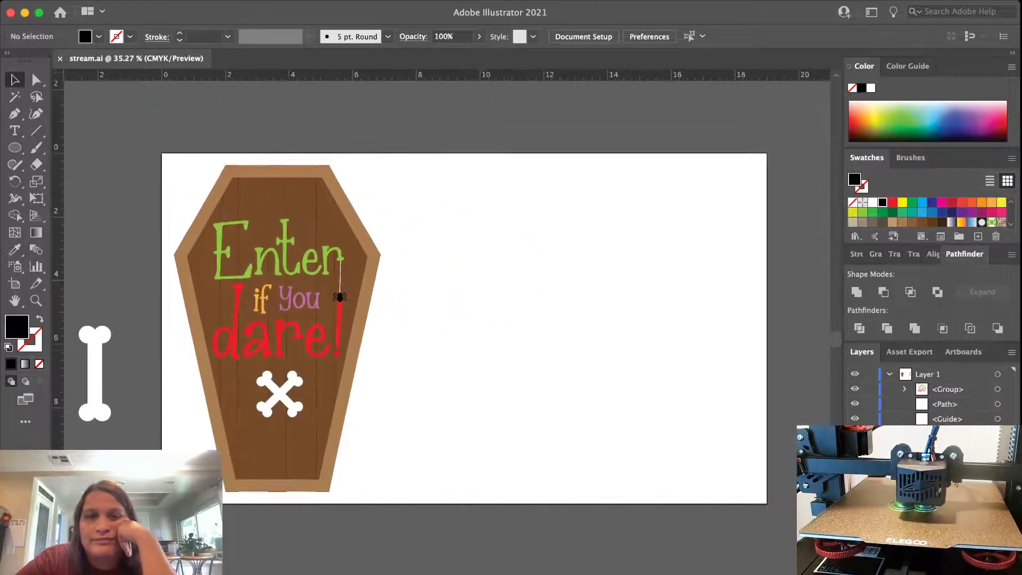
scroll(617, 354, down, 1)
scroll(618, 354, left, 5)
scroll(617, 355, down, 1)
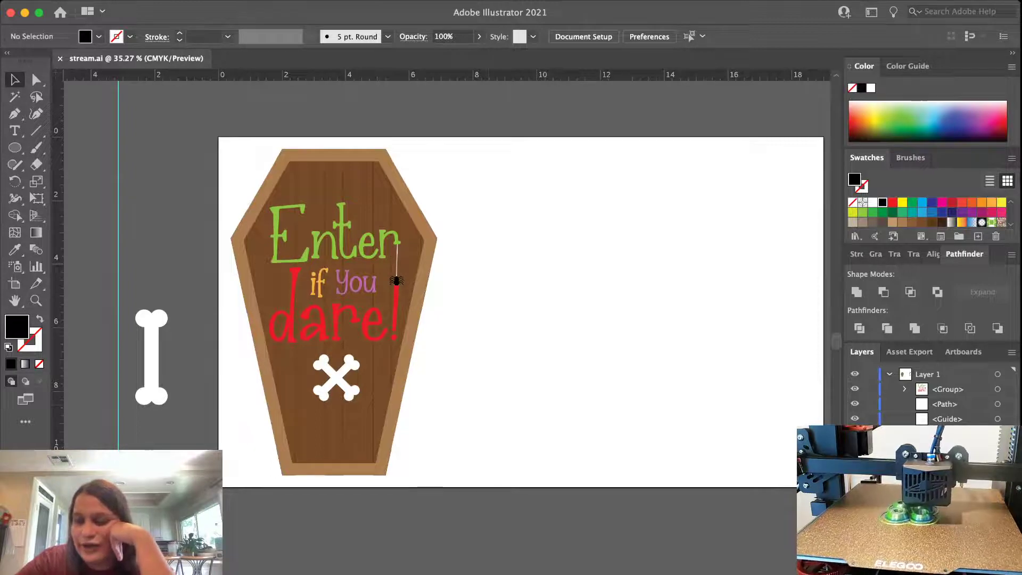
scroll(491, 409, up, 3)
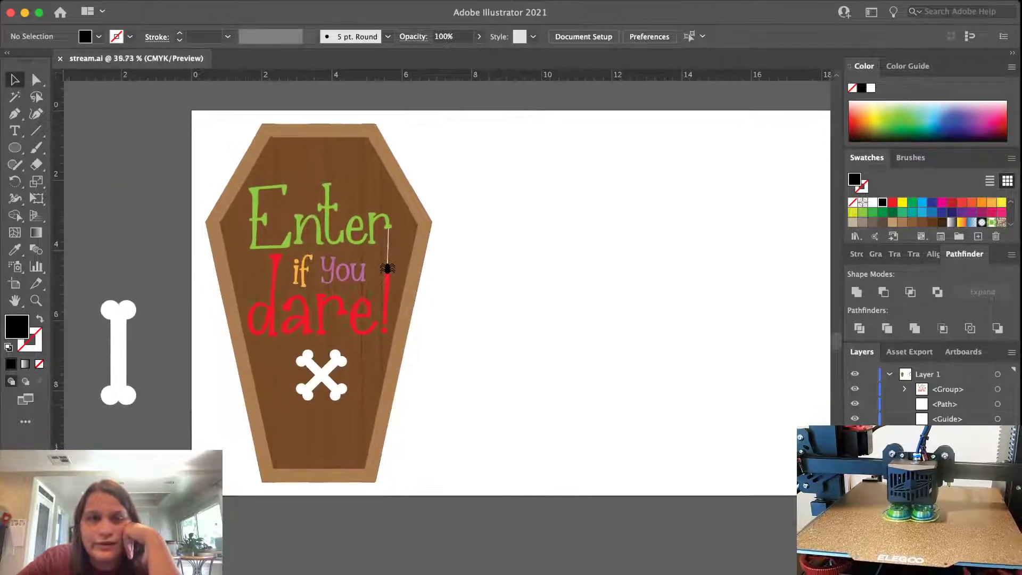
scroll(489, 406, left, 3)
scroll(490, 406, down, 9)
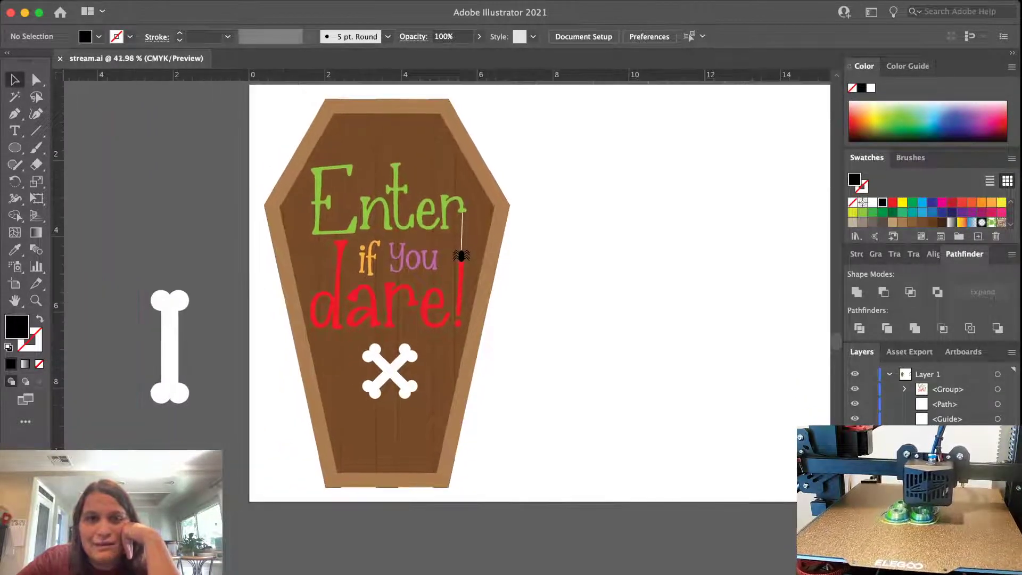
scroll(490, 406, right, 3)
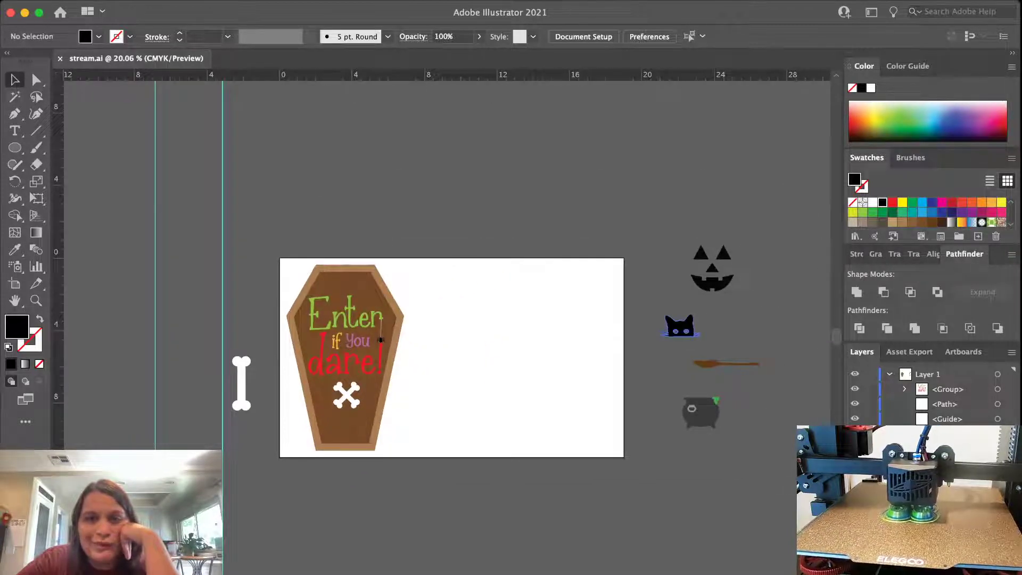
drag(682, 326, 479, 283)
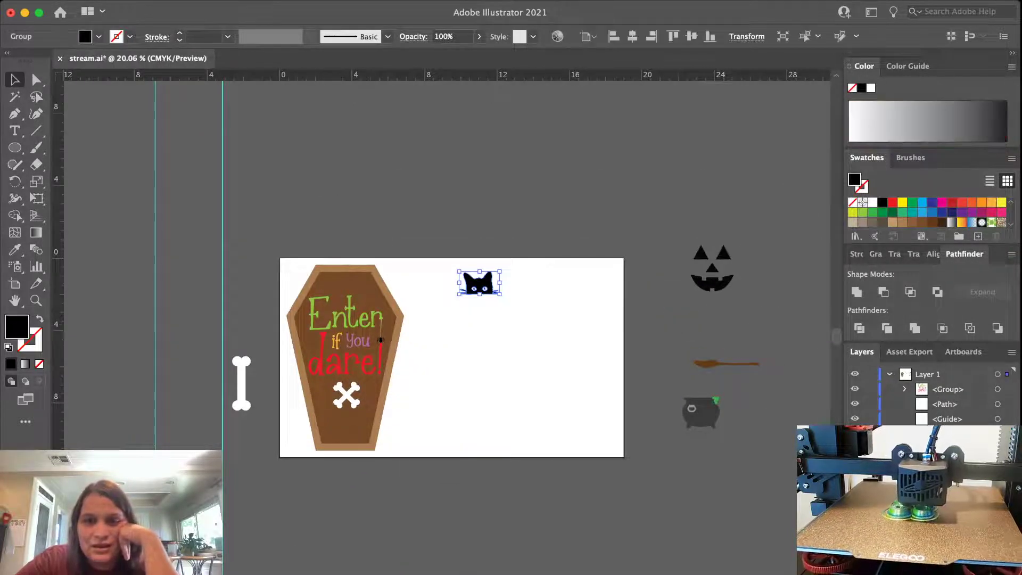
click(701, 411)
drag(701, 411, 480, 306)
click(538, 330)
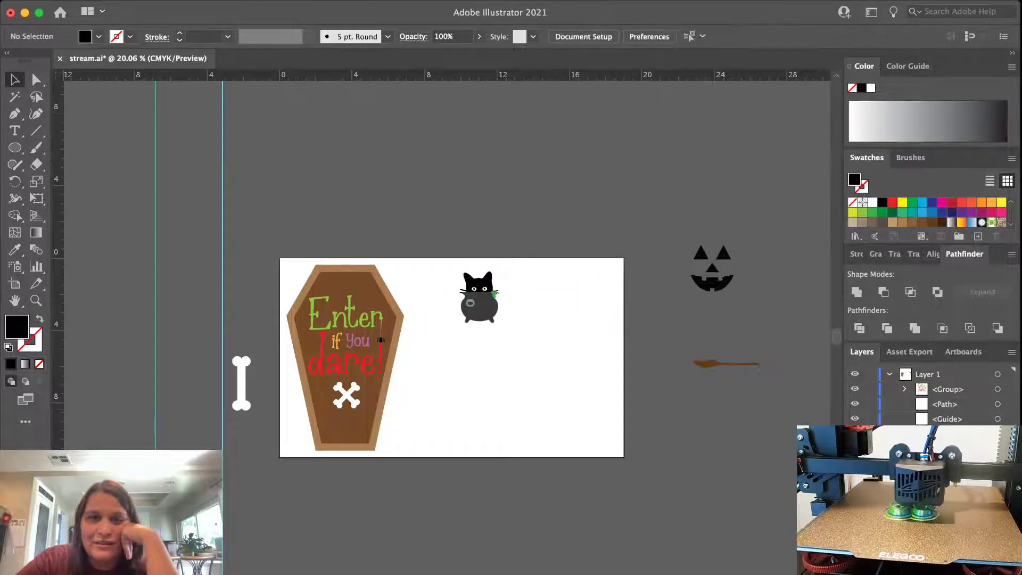
Place the pumpkin face and the upright broom on the artboard below the cat and cauldron
drag(732, 274, 540, 395)
drag(728, 362, 447, 355)
click(521, 396)
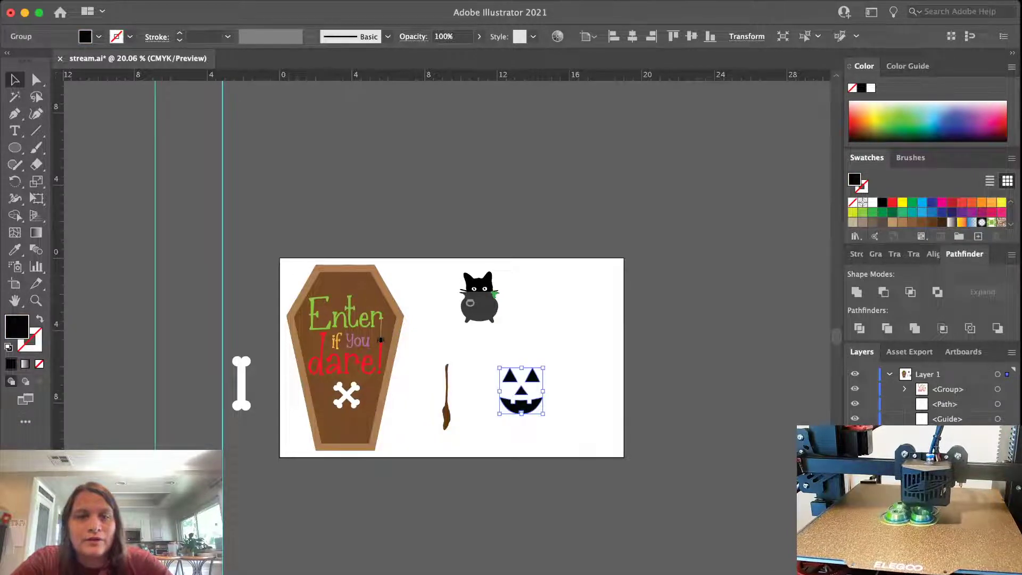
Move the single white bone onto the artboard, fill it with light gray and place it beside the cauldron
drag(238, 383, 470, 364)
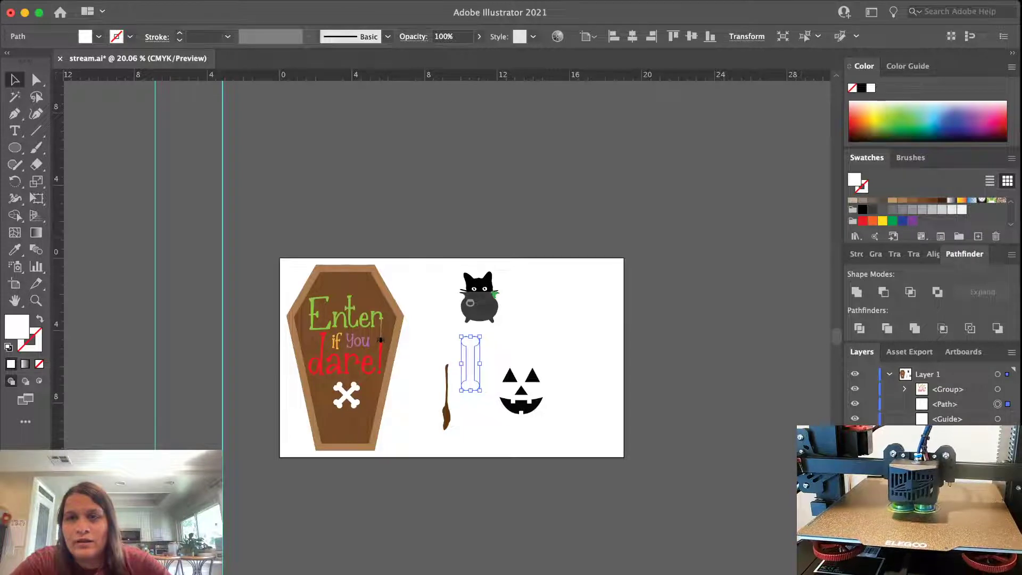
click(942, 209)
key(super+shift+a)
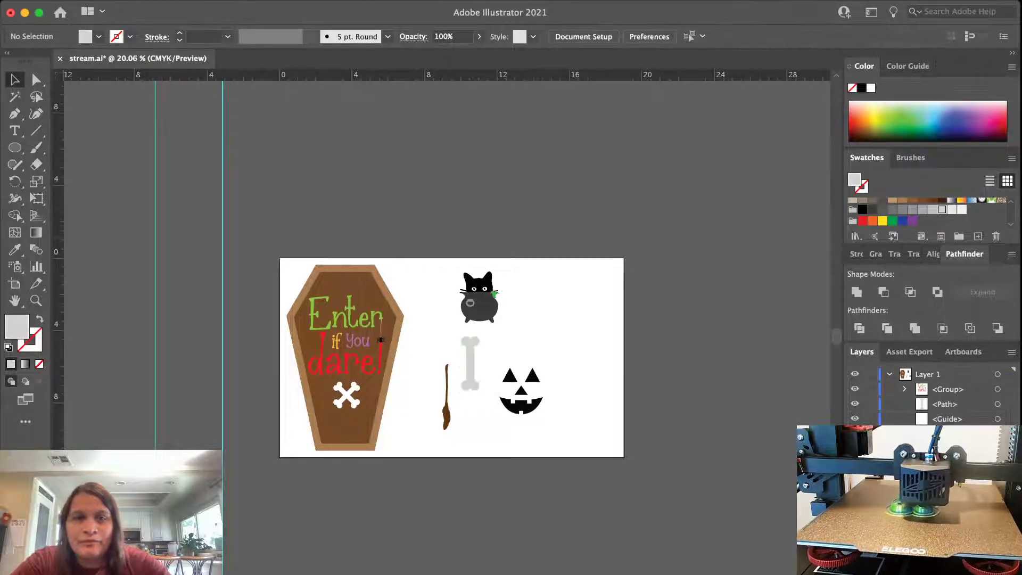
drag(470, 363, 524, 299)
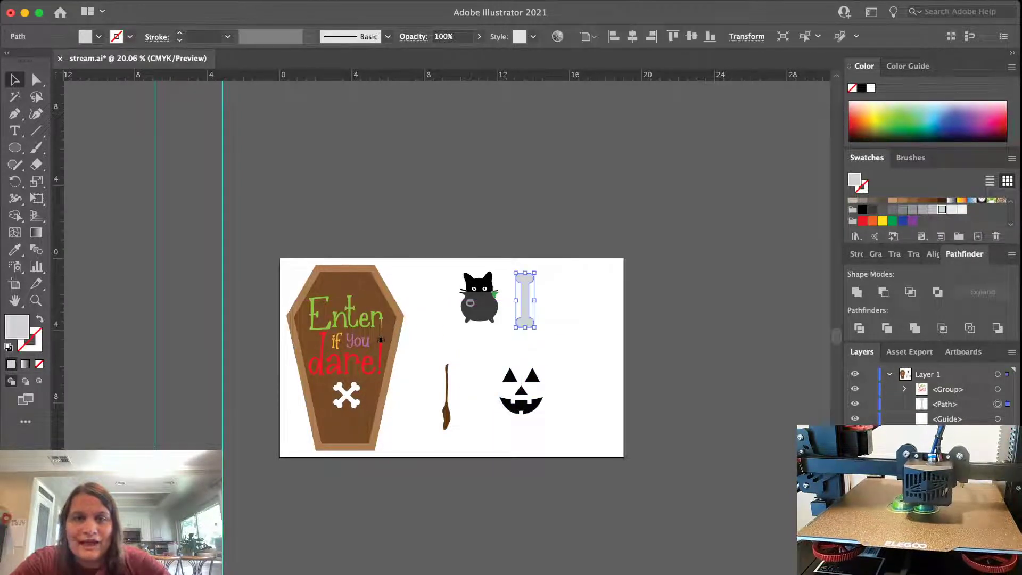
Arrange the pumpkin face directly under the cauldron and the broom directly under the gray bone
drag(521, 391, 477, 363)
drag(443, 398, 522, 366)
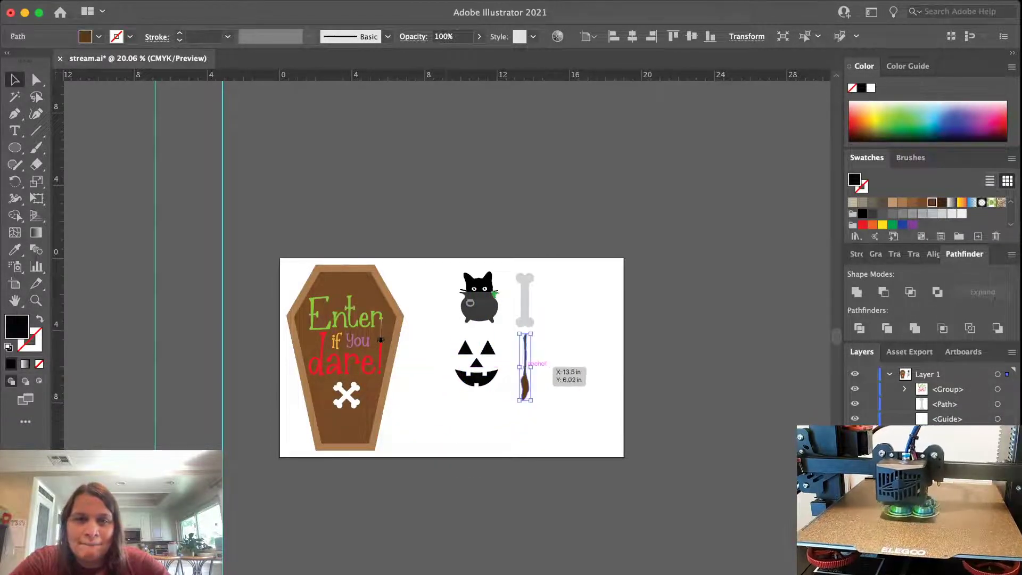
click(561, 384)
Nudge the cat slightly up and to the left so it sits better behind the cauldron's rim
scroll(561, 385, left, 3)
scroll(561, 384, down, 2)
scroll(562, 384, up, 4)
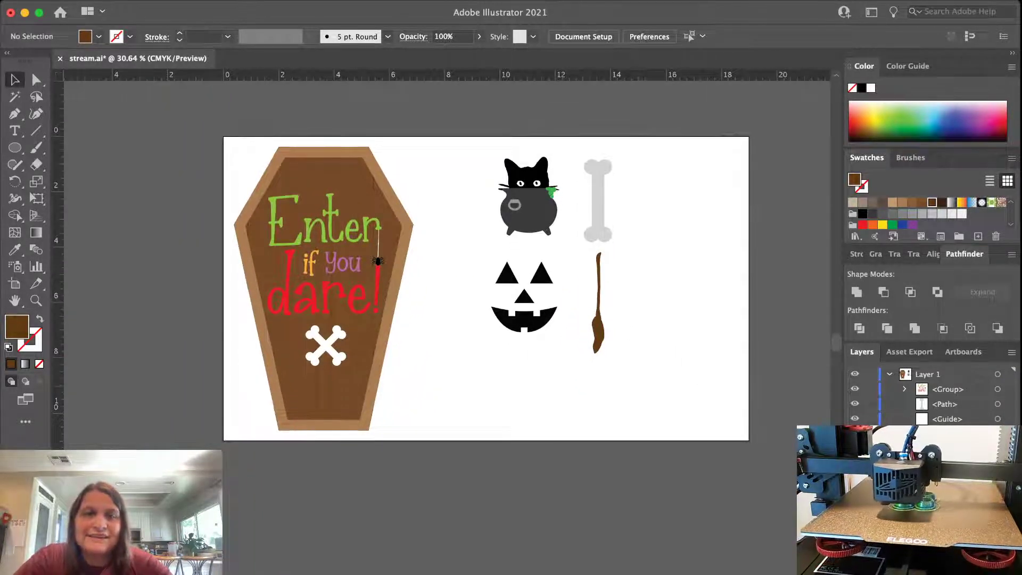
scroll(800, 264, up, 2)
scroll(442, 277, up, 2)
scroll(442, 277, left, 2)
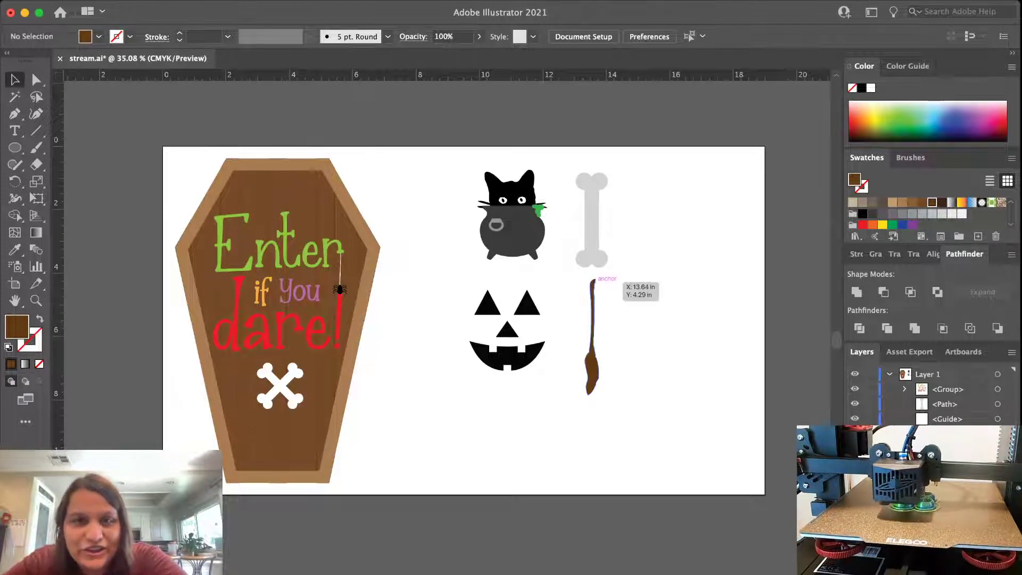
scroll(594, 279, up, 5)
scroll(447, 319, up, 3)
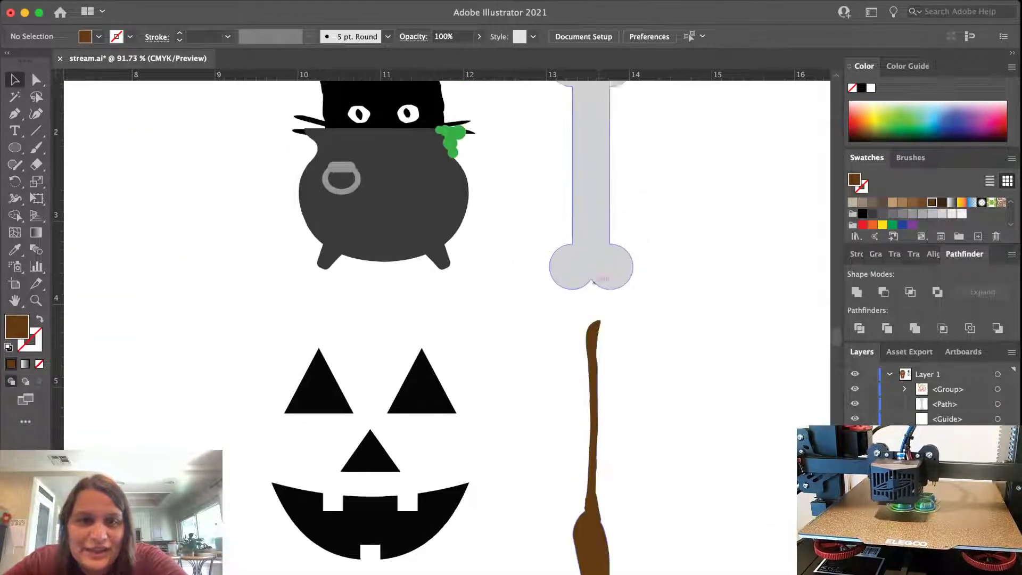
scroll(414, 210, up, 4)
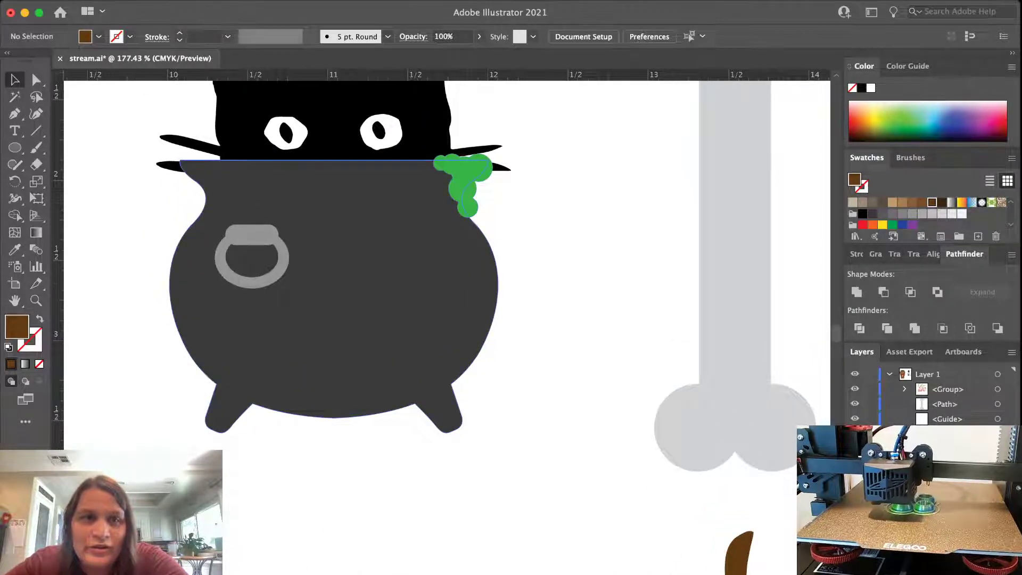
click(320, 169)
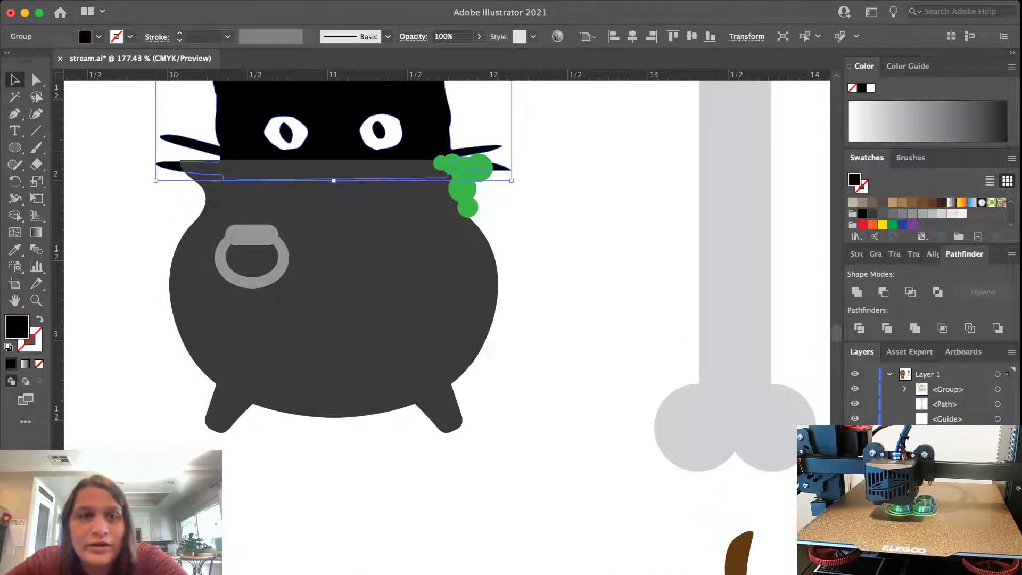
key(Up)
key(Up)
key(Up)
key(Up)
key(Up)
key(Up)
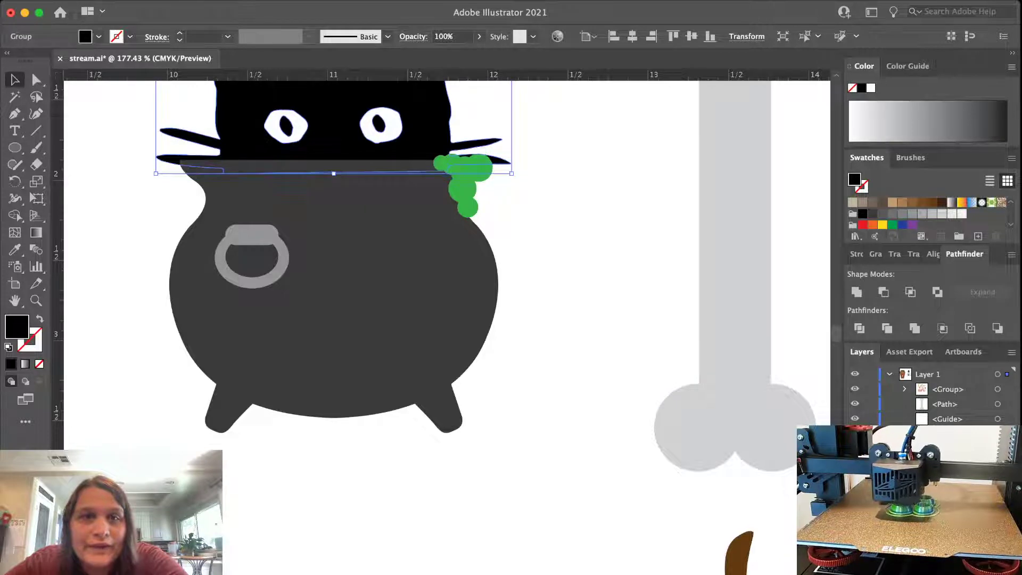
key(Left)
key(Left)
key(Left)
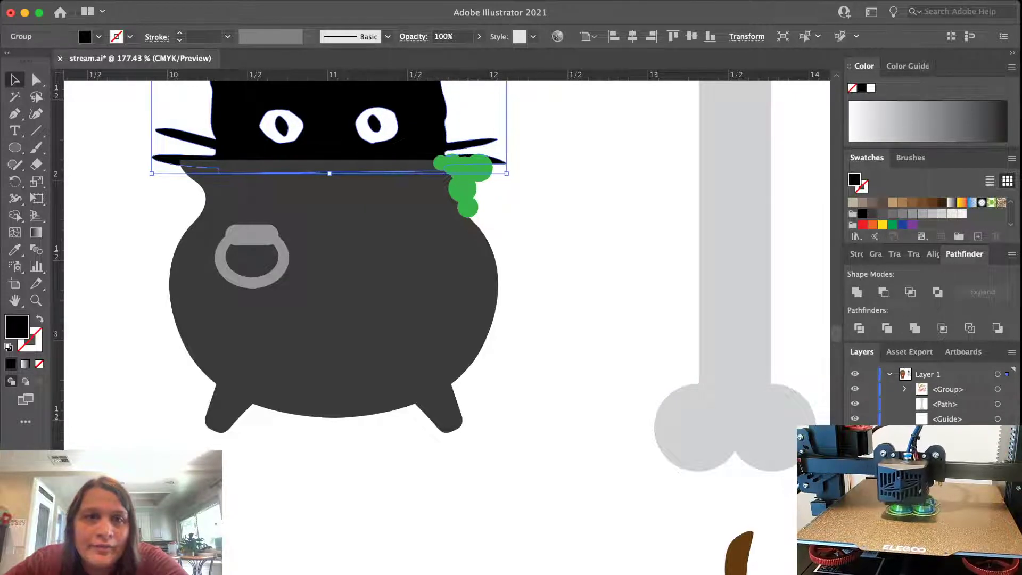
key(super+shift+a)
Inspect the green slime on the cauldron's rim and view the whole artboard with all the decorations
click(463, 186)
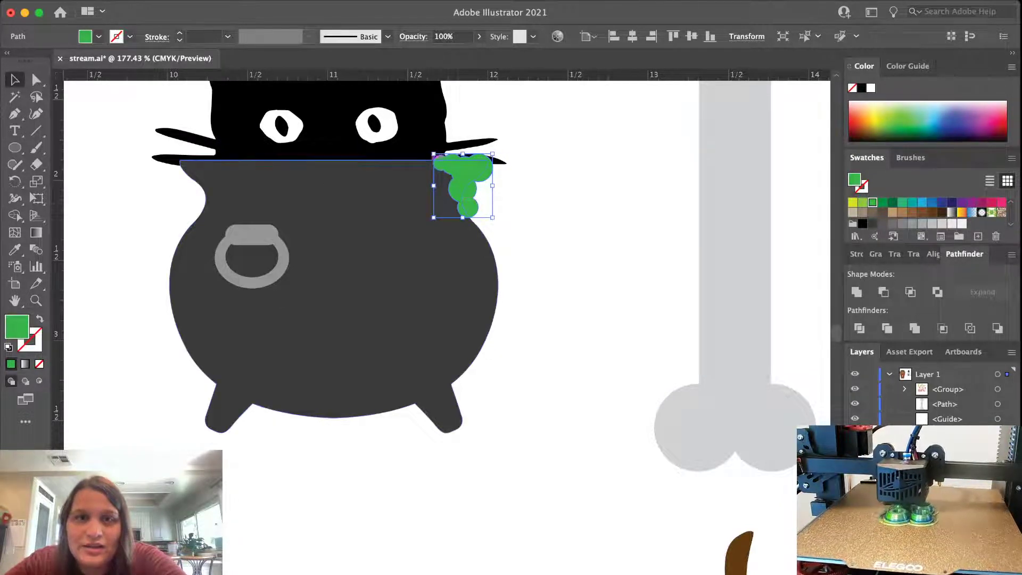
key(super+shift+a)
key(super+0)
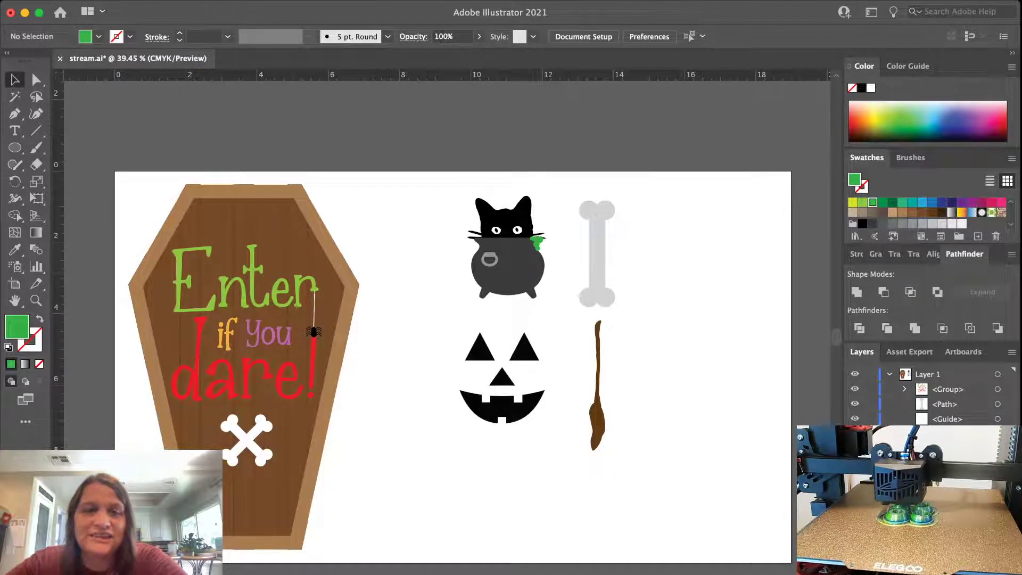
scroll(442, 319, down, 2)
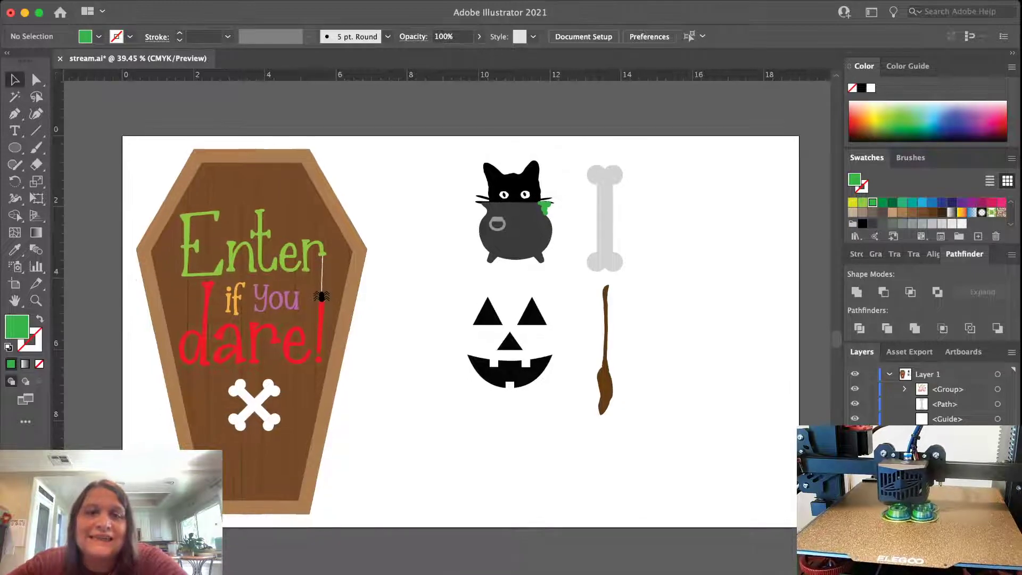